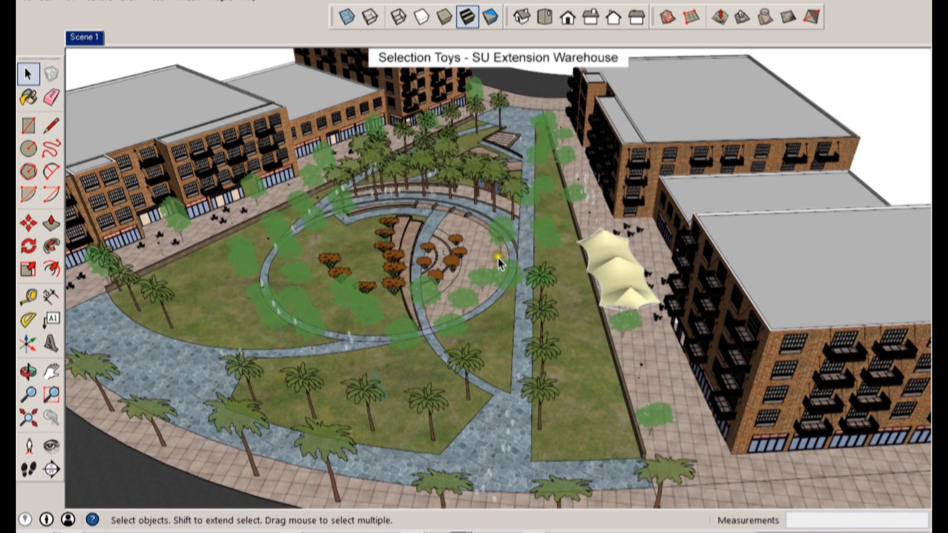
- Turn on the Selection Toys toolbar in the list of available toolbars
{"action": "left_click", "coordinate": [69, 4]}
{"action": "left_click", "coordinate": [76, 6]}
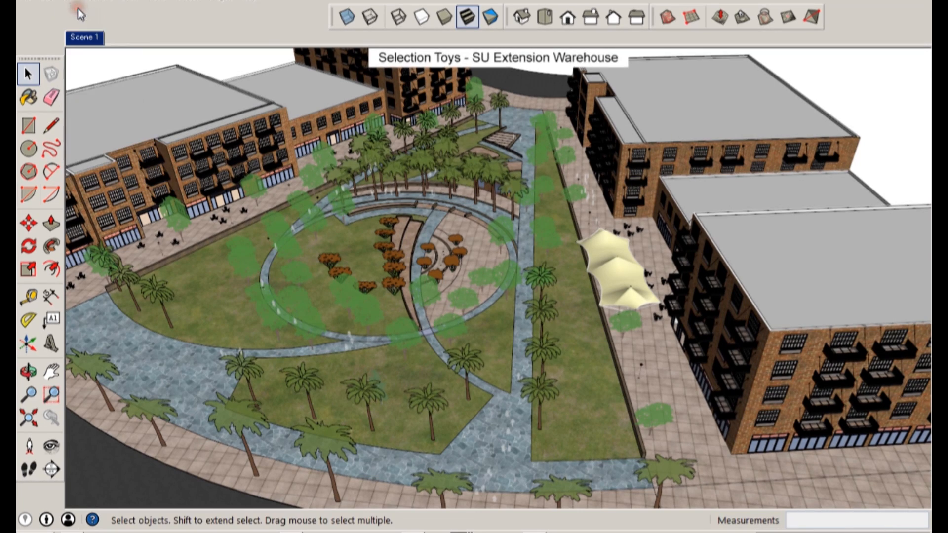
{"action": "left_click_drag", "start_coordinate": [491, 221], "coordinate": [483, 309]}
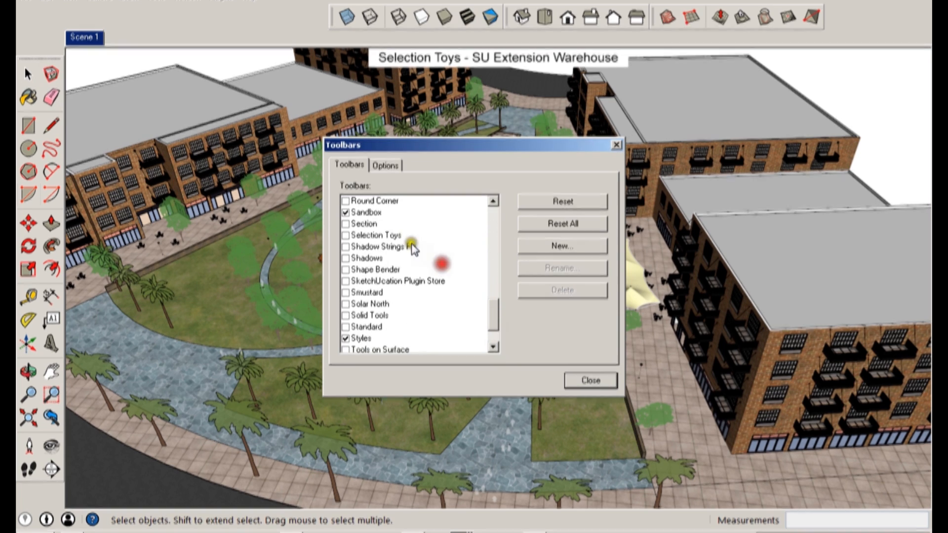
{"action": "left_click", "coordinate": [345, 236]}
{"action": "left_click", "coordinate": [571, 378]}
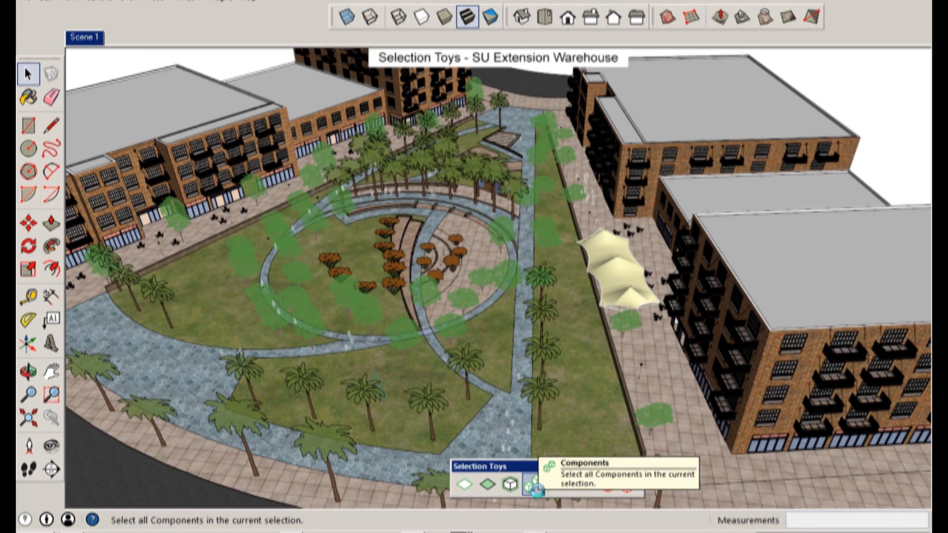
- Open the Layers window, place it over the model area and look through the full layer list
{"action": "left_click", "coordinate": [207, 2]}
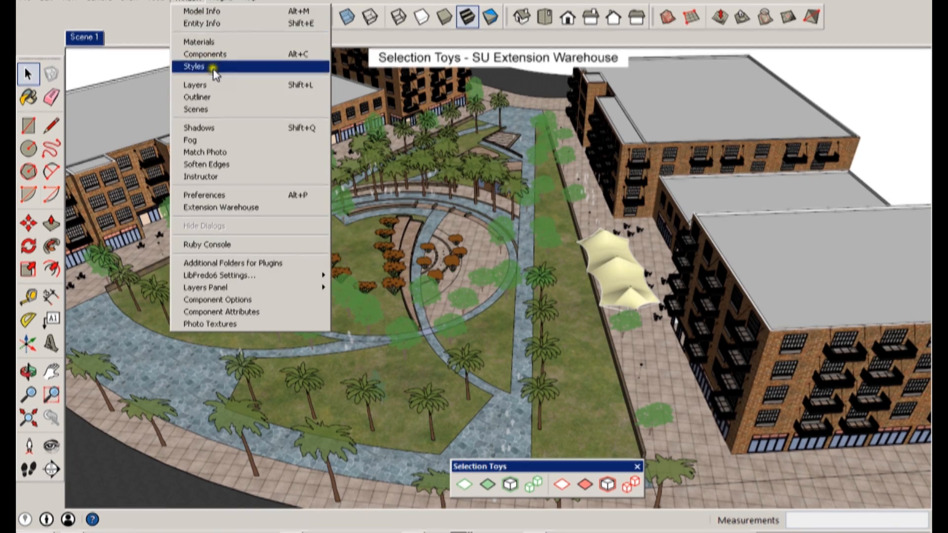
{"action": "left_click", "coordinate": [198, 84]}
{"action": "left_click_drag", "start_coordinate": [906, 23], "coordinate": [709, 40]}
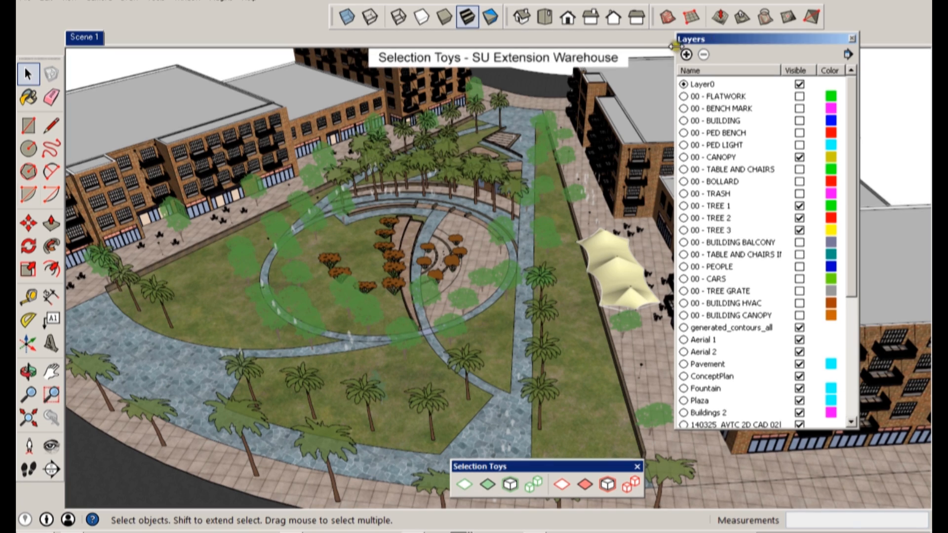
{"action": "left_click_drag", "start_coordinate": [852, 157], "coordinate": [850, 364]}
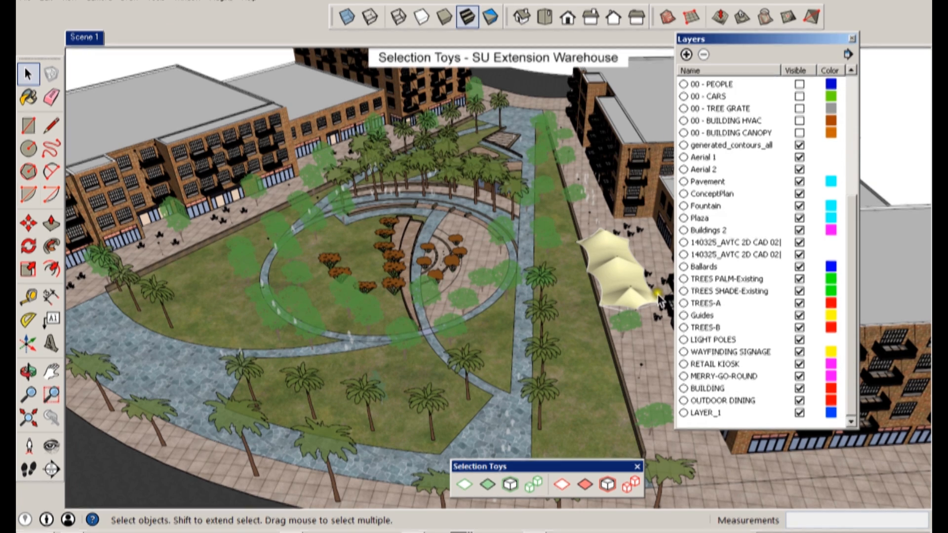
- Show Entity Info for a palm tree on the front lawn and select all its active instances
{"action": "left_click", "coordinate": [457, 367]}
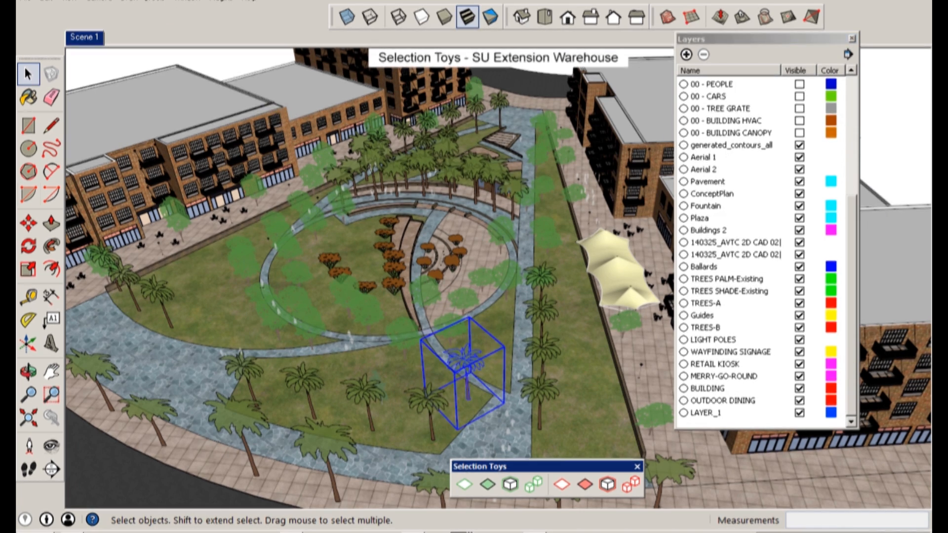
{"action": "left_click", "coordinate": [182, 2]}
{"action": "left_click", "coordinate": [200, 21]}
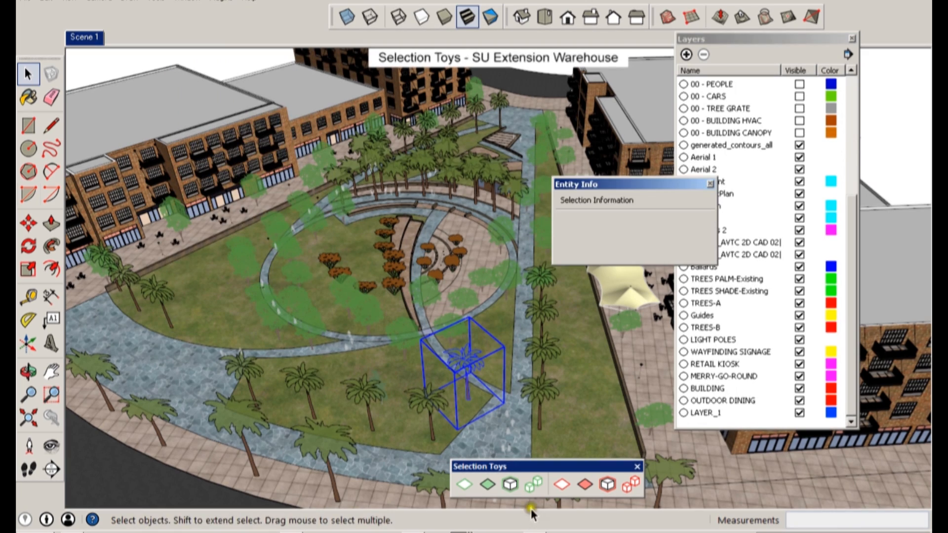
{"action": "right_click", "coordinate": [460, 366]}
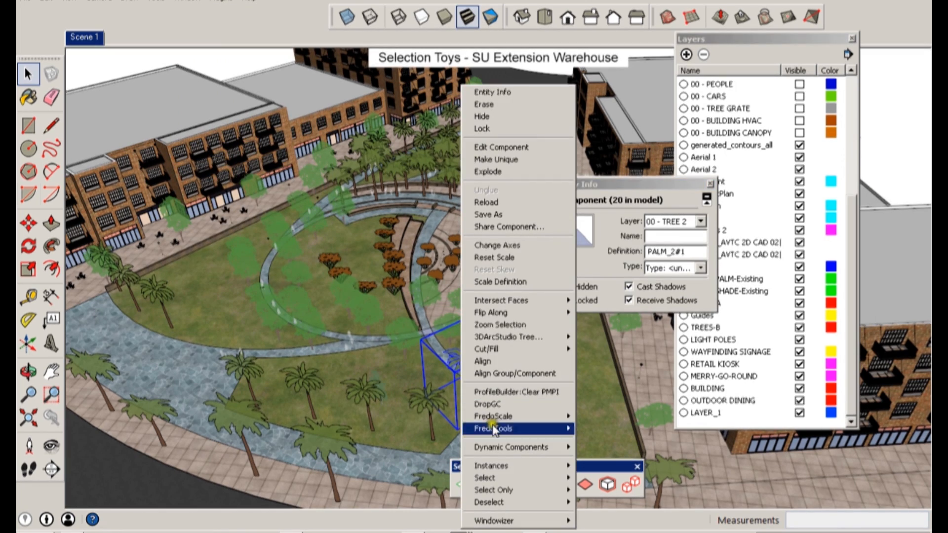
{"action": "mouse_move", "coordinate": [495, 469]}
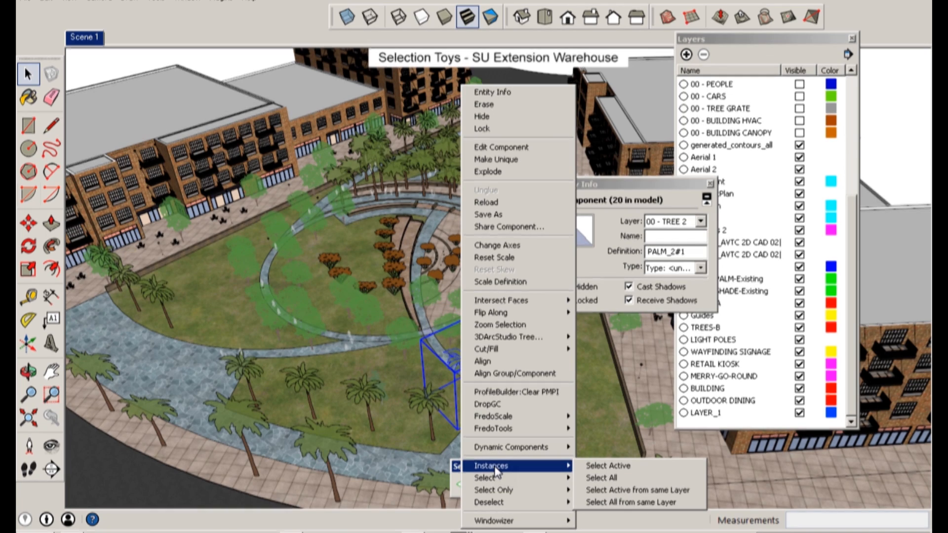
{"action": "left_click", "coordinate": [609, 466]}
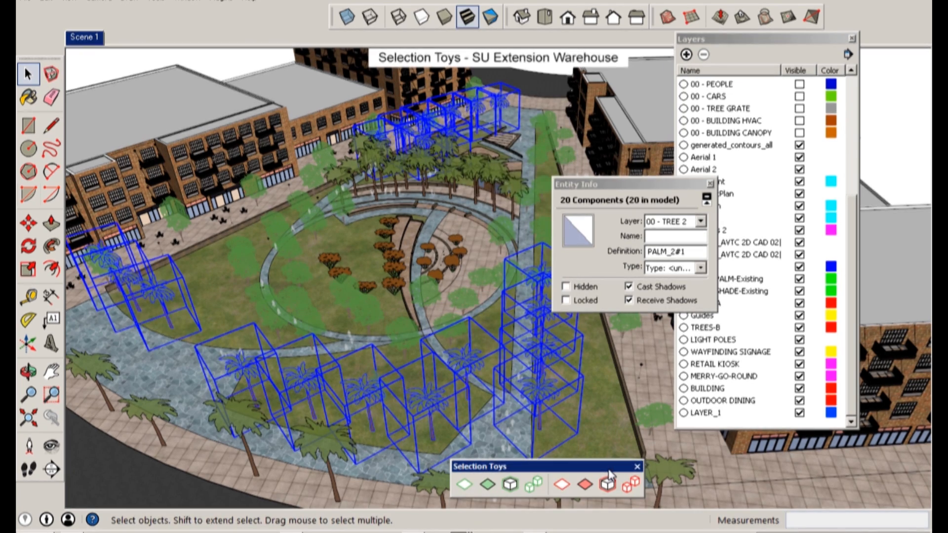
- Assign the selected palms to the 00 - TREE 3 layer and move Entity Info clear of the layer list
{"action": "left_click", "coordinate": [701, 221]}
{"action": "left_click", "coordinate": [684, 243]}
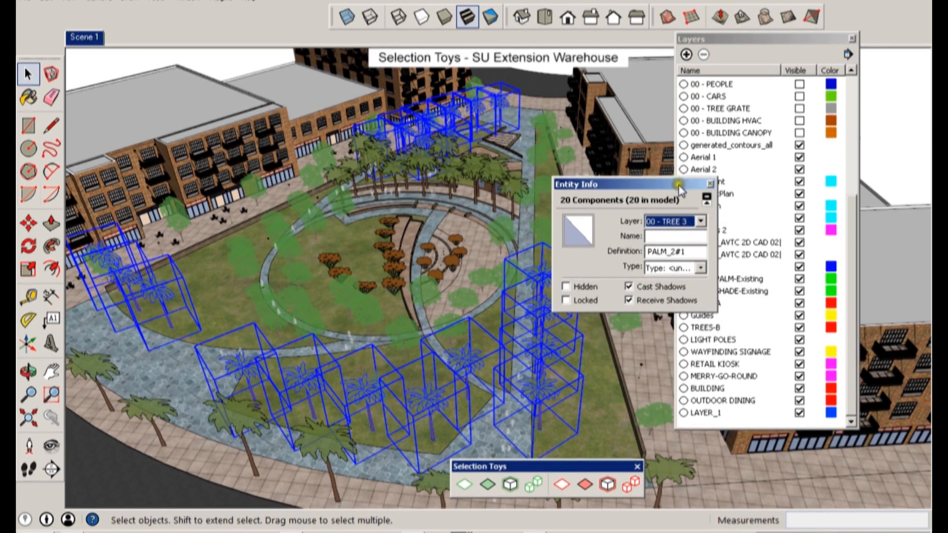
{"action": "left_click_drag", "start_coordinate": [681, 183], "coordinate": [559, 191]}
- Hide the 00 - TREE 1, 00 - TREE 2 and 00 - TREE 3 layers
{"action": "left_click", "coordinate": [817, 314]}
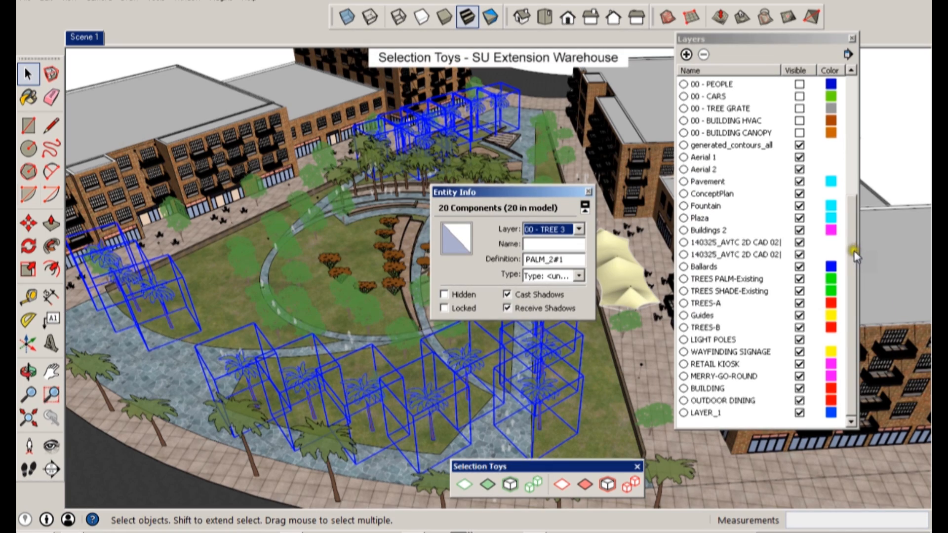
{"action": "left_click_drag", "start_coordinate": [854, 251], "coordinate": [867, 130]}
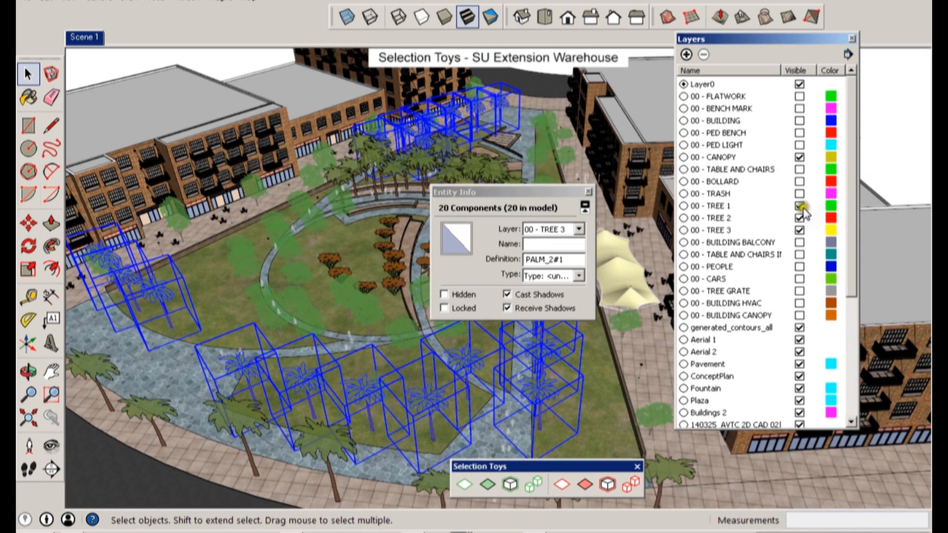
{"action": "left_click", "coordinate": [800, 206]}
{"action": "left_click", "coordinate": [799, 217]}
{"action": "left_click", "coordinate": [799, 230]}
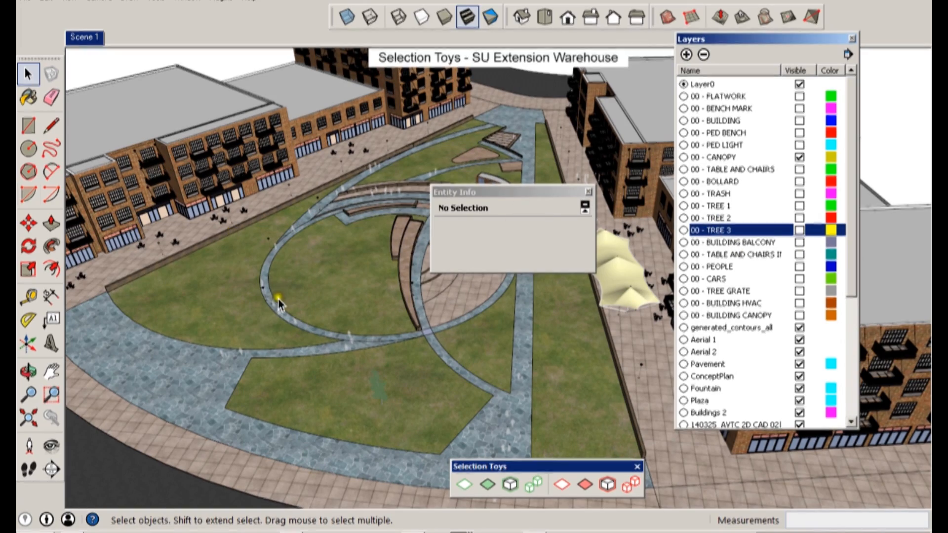
- Select one table-and-chairs component on the plaza and extend the selection to all its instances in the model
{"action": "middle_click_drag", "start_coordinate": [333, 302], "coordinate": [452, 321], "text": "shift"}
{"action": "scroll", "coordinate": [267, 271], "scroll_direction": "up", "scroll_amount": 2}
{"action": "scroll", "coordinate": [260, 271], "scroll_direction": "up", "scroll_amount": 5}
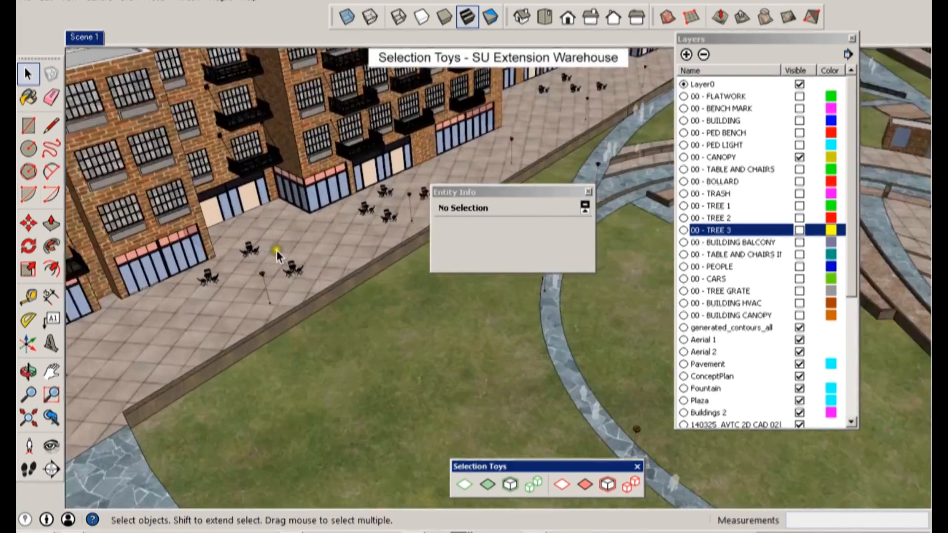
{"action": "left_click", "coordinate": [311, 283]}
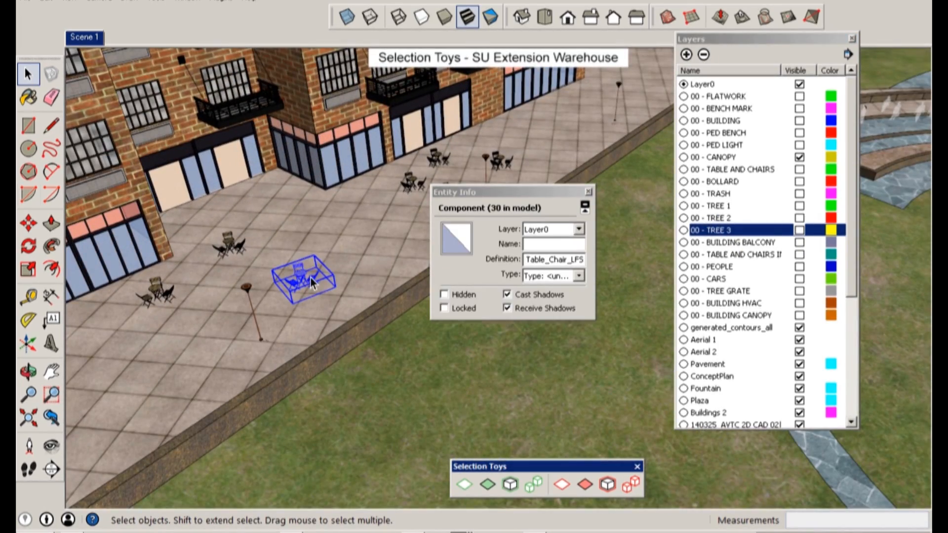
{"action": "right_click", "coordinate": [312, 284]}
{"action": "mouse_move", "coordinate": [368, 469]}
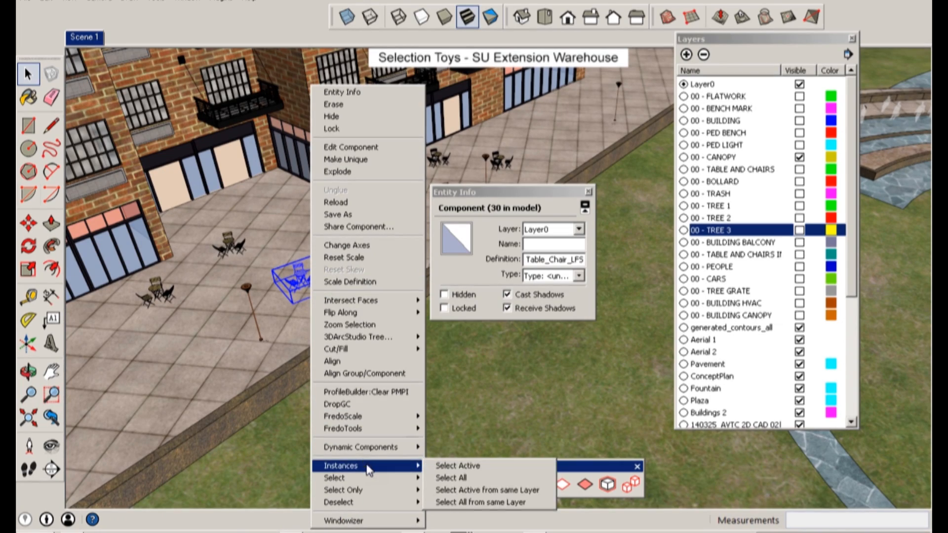
{"action": "left_click", "coordinate": [451, 478]}
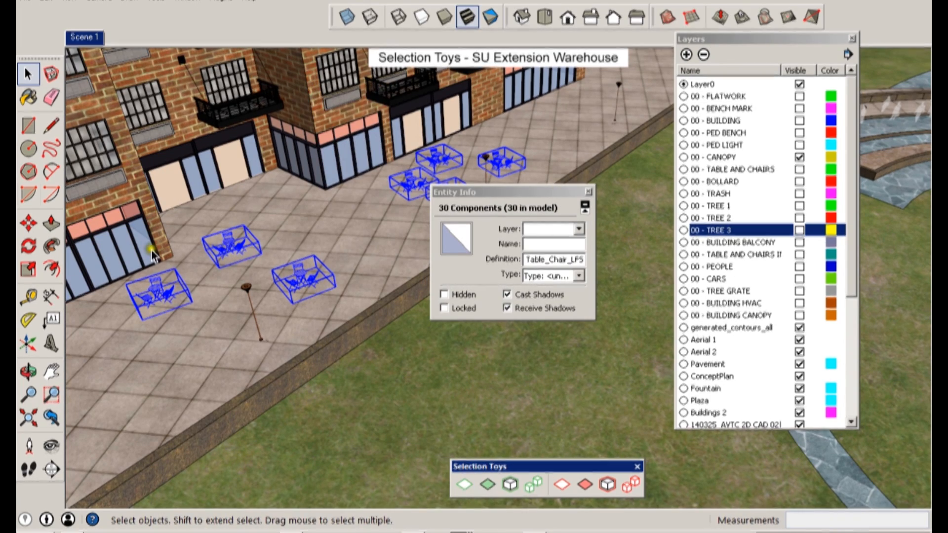
- Assign the selected table sets to the 00 - TABLE AND CHAIRS layer and clear the selection
{"action": "left_click", "coordinate": [578, 229]}
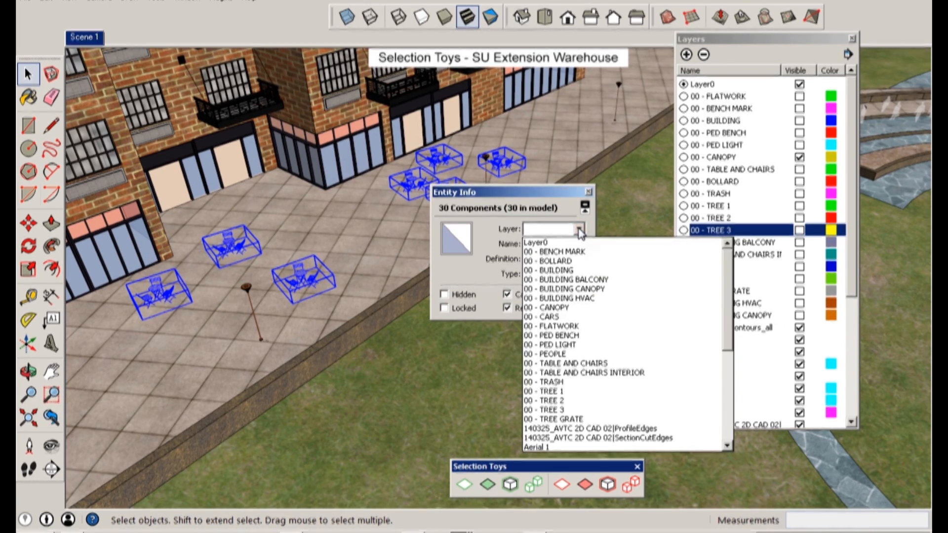
{"action": "left_click", "coordinate": [626, 363]}
{"action": "key", "text": "ctrl+t"}
- Select all instances of the UPLIGHT component that stands on the paved plaza
{"action": "middle_click_drag", "start_coordinate": [280, 310], "coordinate": [314, 213]}
{"action": "right_click", "coordinate": [315, 213]}
{"action": "mouse_move", "coordinate": [365, 466]}
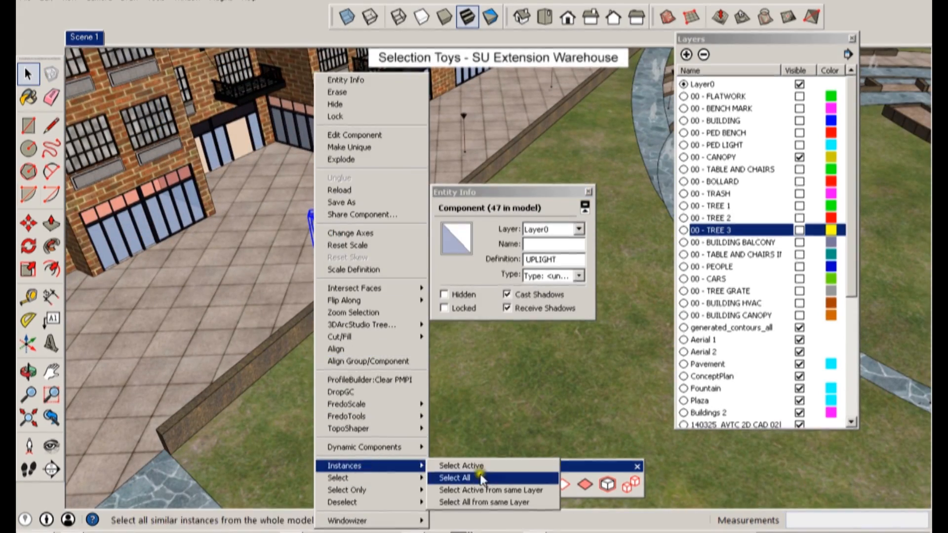
{"action": "left_click", "coordinate": [480, 478]}
- Assign the selected light components to the 00 - PED LIGHT layer
{"action": "left_click", "coordinate": [580, 229]}
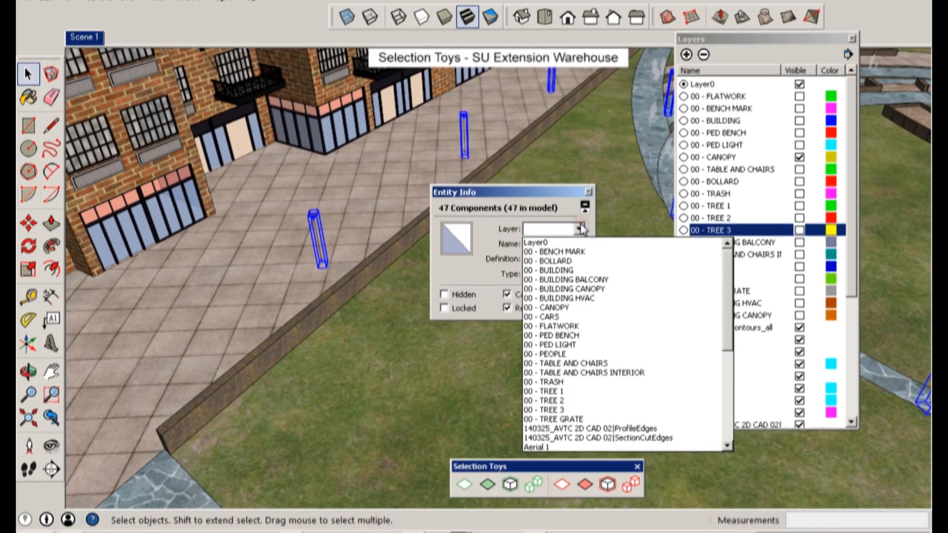
{"action": "left_click", "coordinate": [562, 343]}
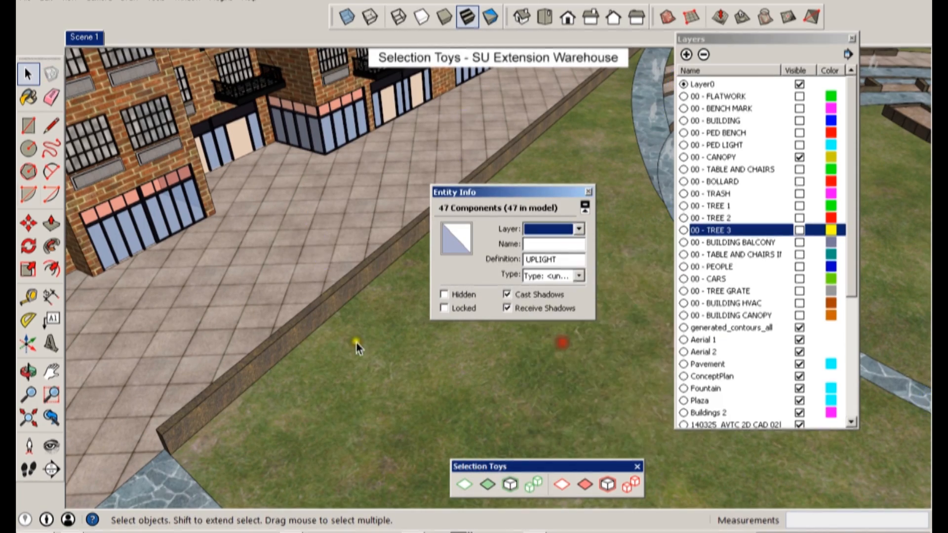
{"action": "scroll", "coordinate": [311, 211], "scroll_direction": "down", "scroll_amount": 5}
{"action": "middle_click_drag", "start_coordinate": [311, 211], "coordinate": [450, 275]}
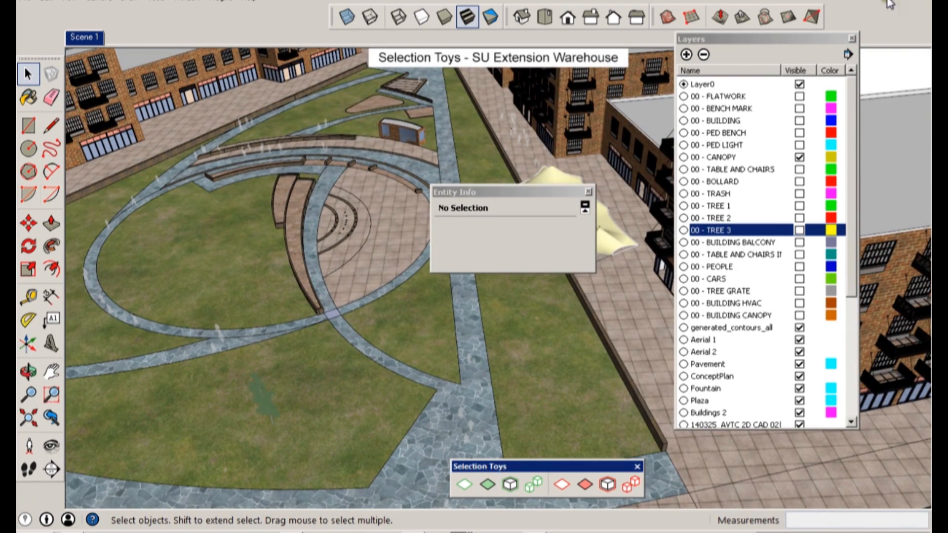
- Switch to the model with the loose rocks and close its Entity Info window
{"action": "left_click", "coordinate": [891, 4]}
{"action": "left_click", "coordinate": [505, 289]}
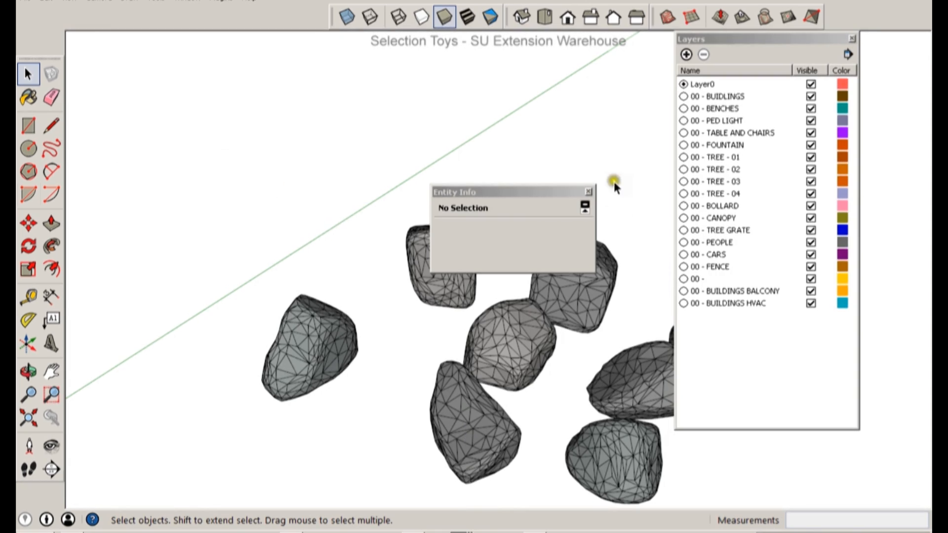
{"action": "left_click", "coordinate": [588, 192]}
{"action": "middle_click_drag", "start_coordinate": [480, 408], "coordinate": [375, 281]}
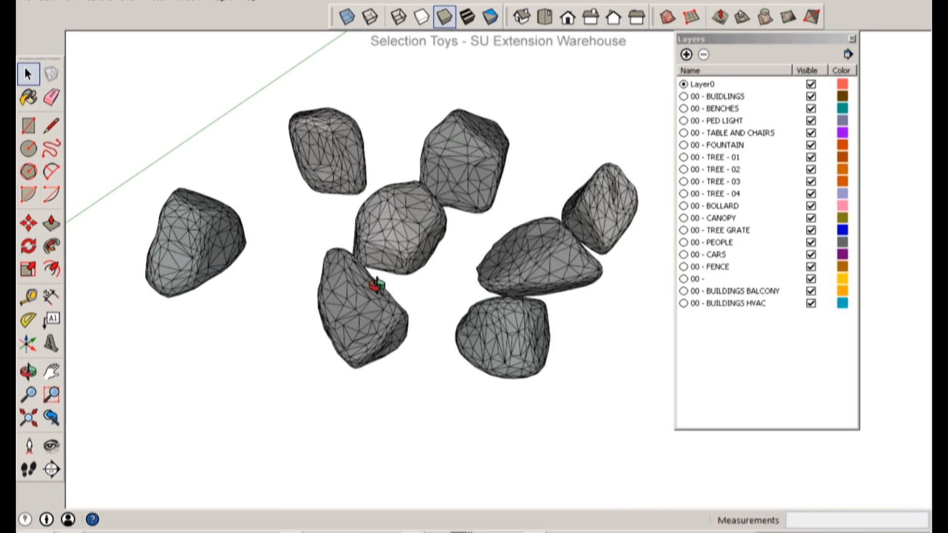
- Open the front rock for editing and soften part of its mesh edges with the Eraser
{"action": "double_click", "coordinate": [376, 359]}
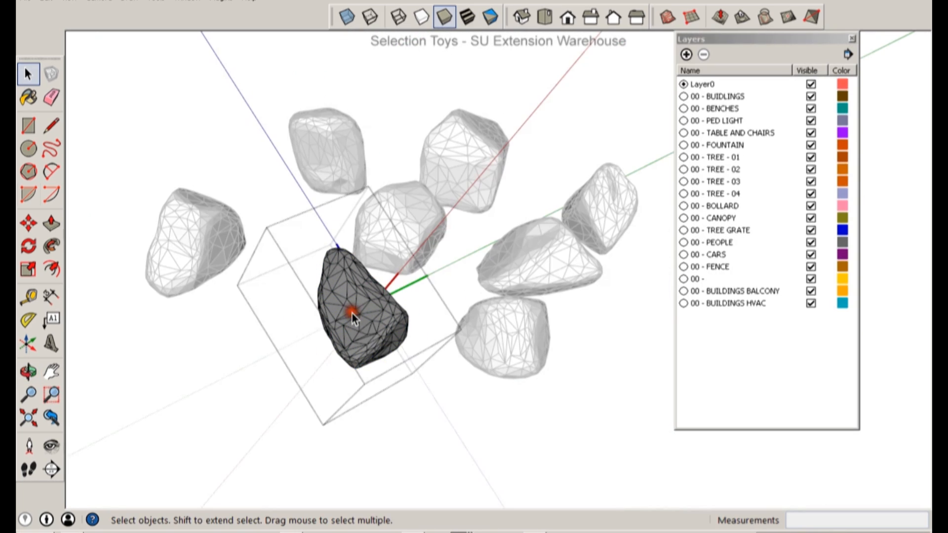
{"action": "key", "text": "e"}
{"action": "mouse_move", "coordinate": [385, 253]}
{"action": "left_mouse_down", "text": "ctrl"}
{"action": "mouse_move", "coordinate": [377, 332]}
{"action": "mouse_move", "coordinate": [343, 364]}
{"action": "mouse_move", "coordinate": [393, 400]}
{"action": "left_mouse_up", "text": "ctrl"}
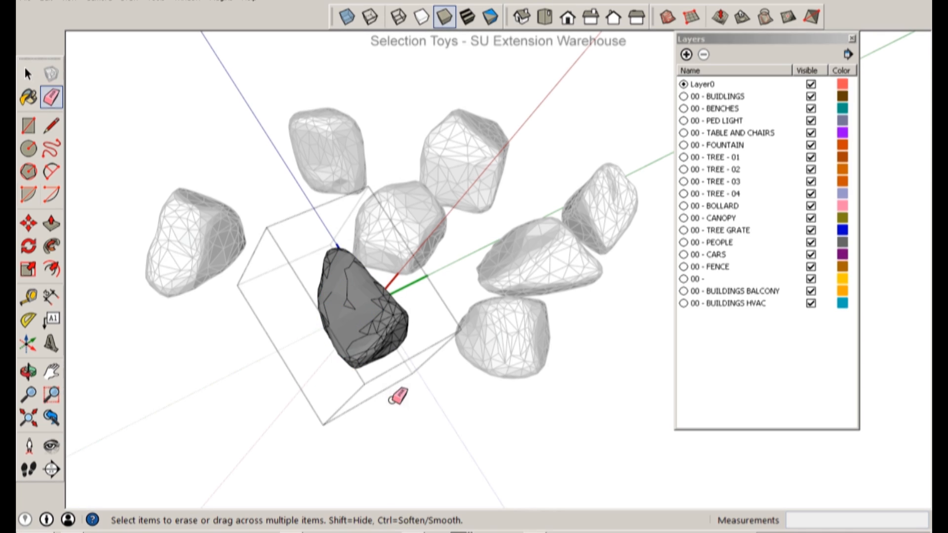
- Select all of the open rock's geometry and restrict the selection to edges only
{"action": "key", "text": "space"}
{"action": "left_click", "coordinate": [375, 321]}
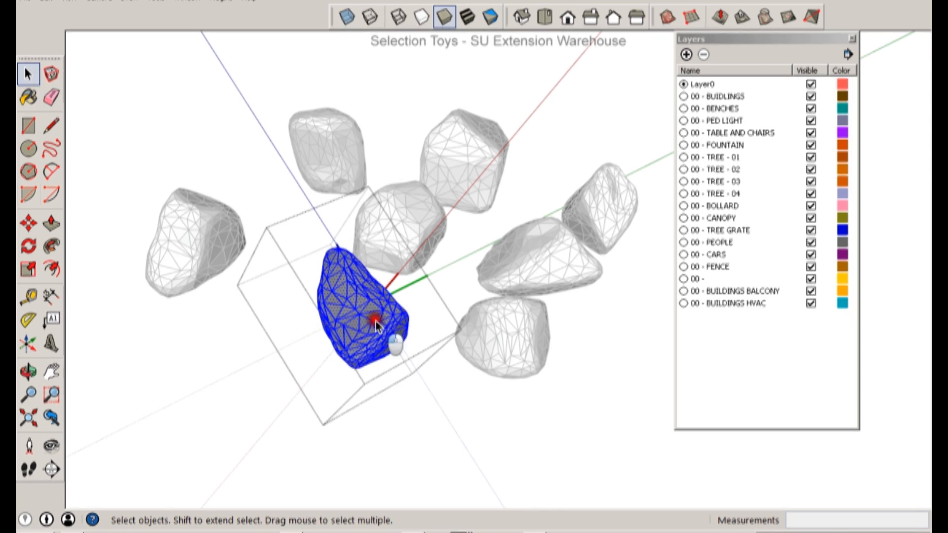
{"action": "right_click", "coordinate": [368, 319]}
{"action": "right_click", "coordinate": [355, 293]}
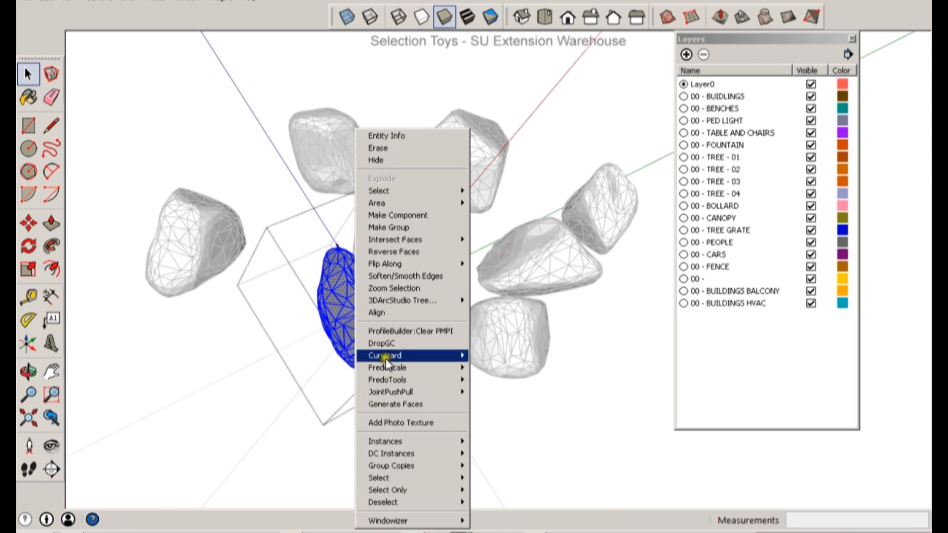
{"action": "left_click", "coordinate": [393, 443]}
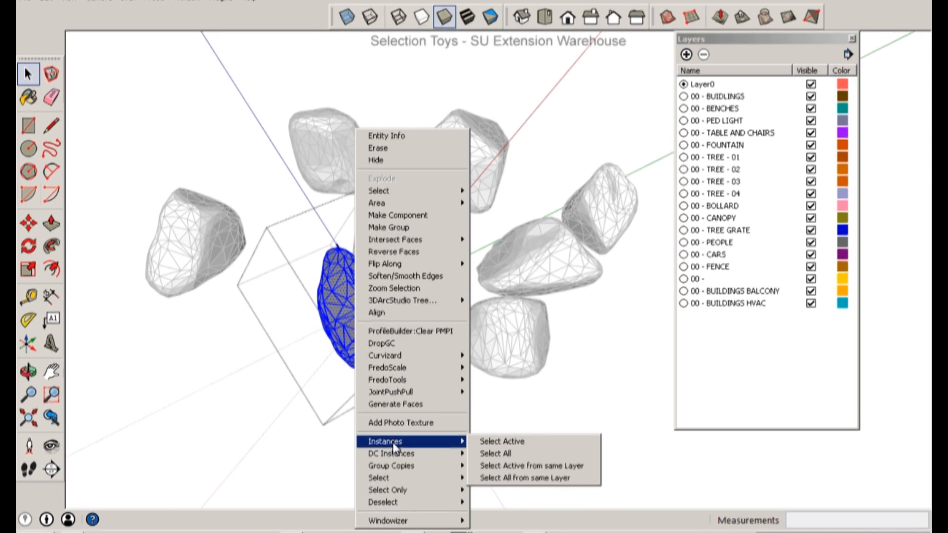
{"action": "mouse_move", "coordinate": [403, 494]}
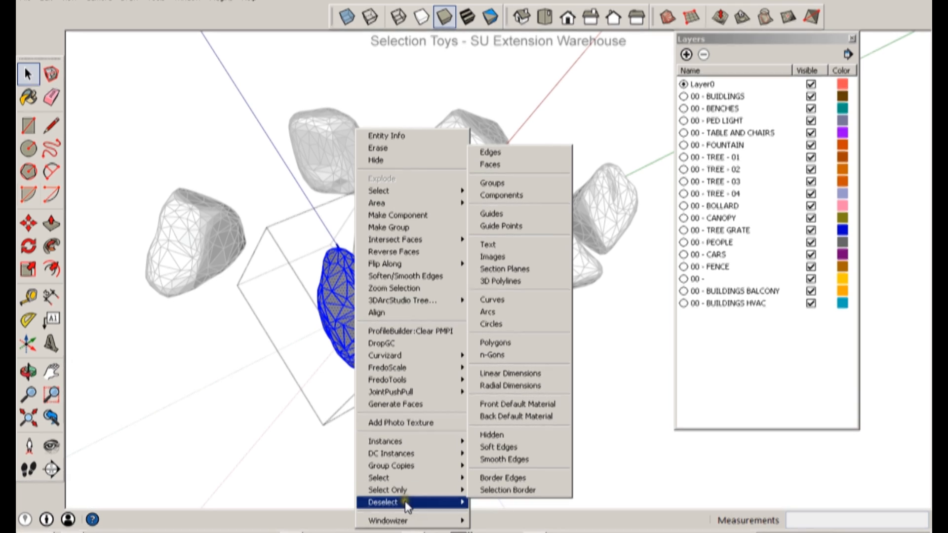
{"action": "mouse_move", "coordinate": [407, 506]}
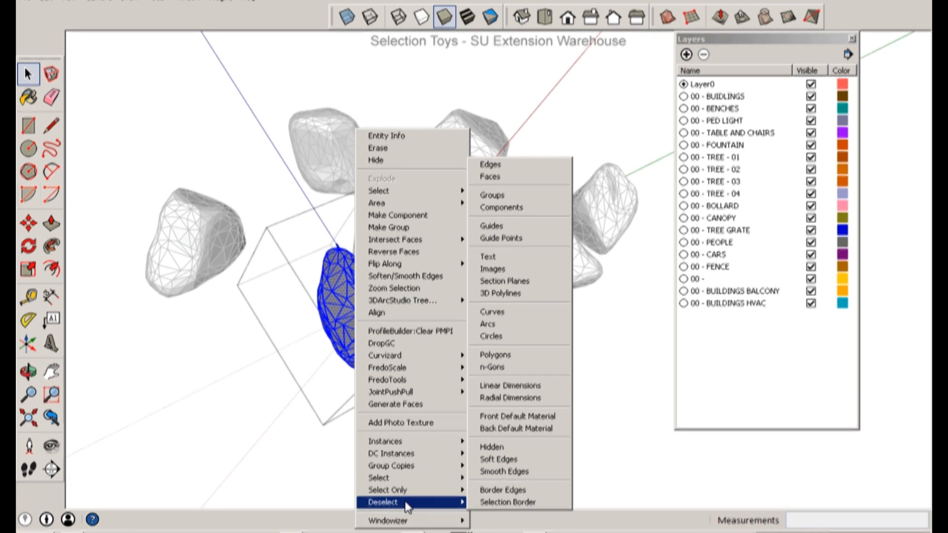
{"action": "mouse_move", "coordinate": [414, 482]}
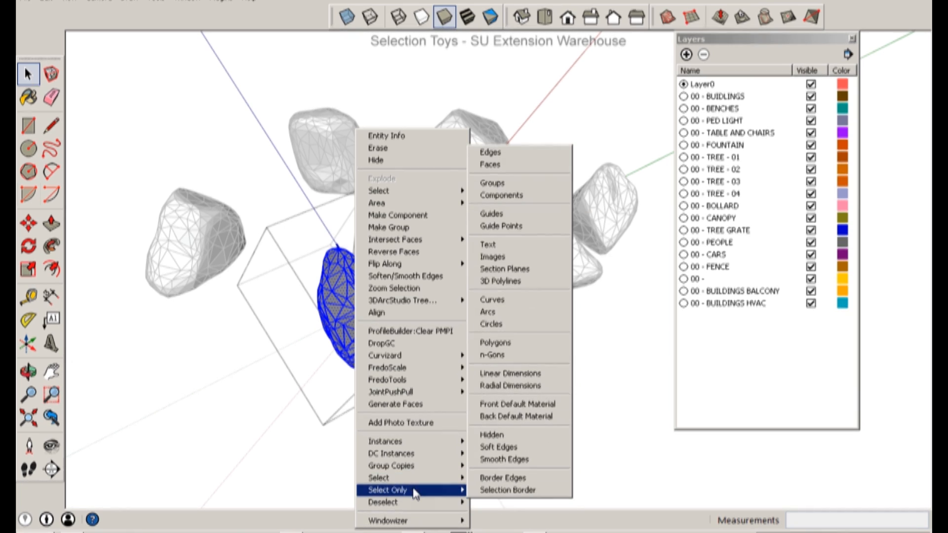
{"action": "left_click", "coordinate": [537, 156]}
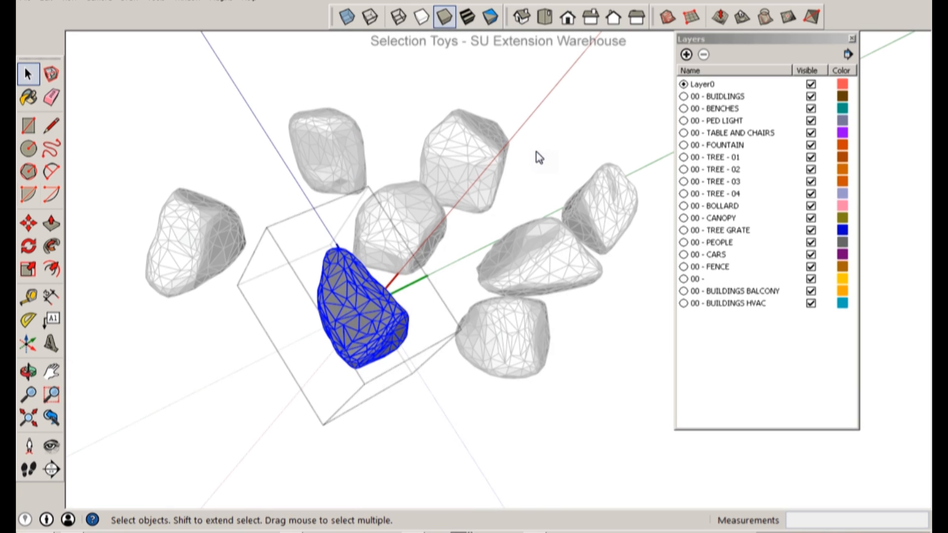
- Hide the selected mesh edges of the open front rock and finish editing it
{"action": "right_click", "coordinate": [357, 292]}
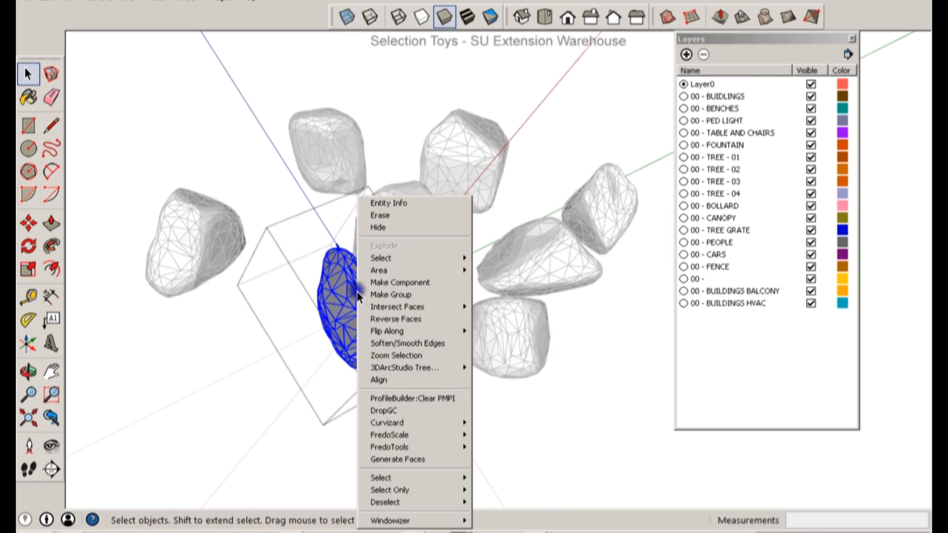
{"action": "left_click", "coordinate": [383, 229]}
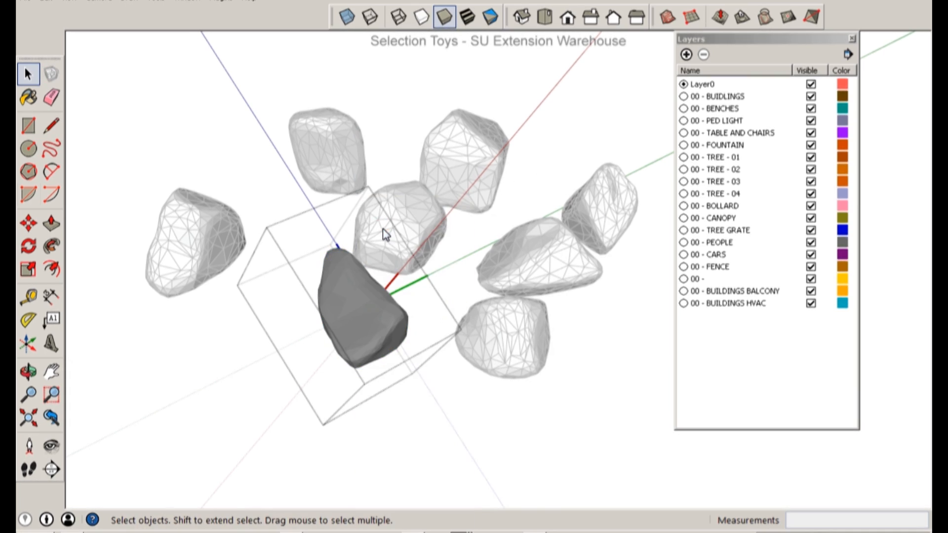
{"action": "key", "text": "Escape"}
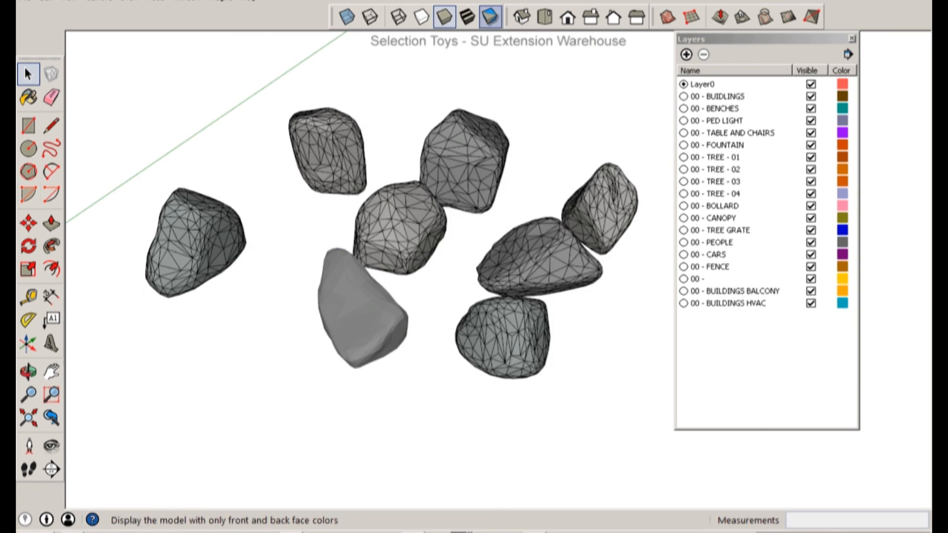
- Open the rock nearest the front rock, restrict the selection of its geometry to edges, and hide them
{"action": "triple_click", "coordinate": [526, 354]}
{"action": "right_click", "coordinate": [526, 354]}
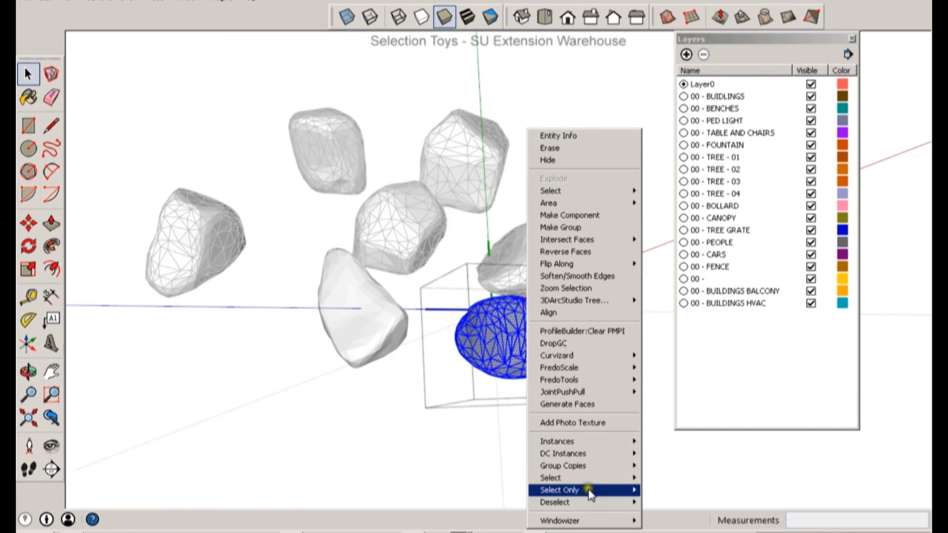
{"action": "mouse_move", "coordinate": [587, 490]}
{"action": "left_click", "coordinate": [662, 153]}
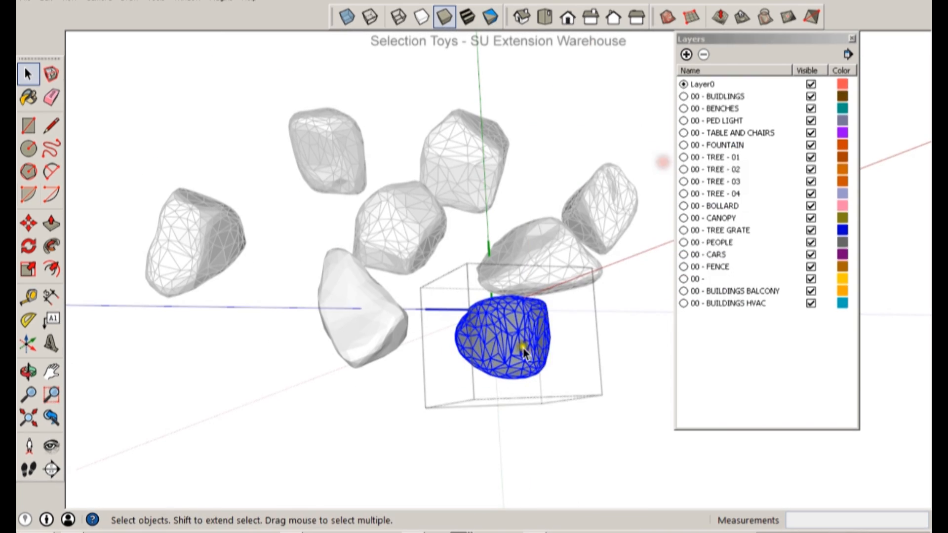
{"action": "right_click", "coordinate": [523, 349]}
{"action": "left_click", "coordinate": [571, 22]}
{"action": "key", "text": "Escape"}
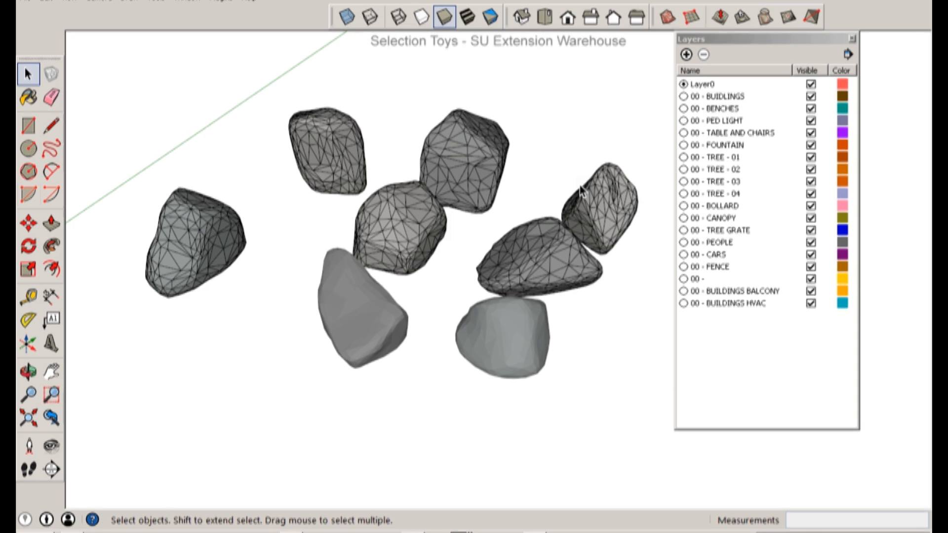
- Draw a circle on the empty ground beside the rocks and Push/Pull it up into a cylinder
{"action": "middle_click_drag", "start_coordinate": [383, 237], "coordinate": [160, 227], "text": "shift"}
{"action": "scroll", "coordinate": [161, 227], "scroll_direction": "down", "scroll_amount": 3}
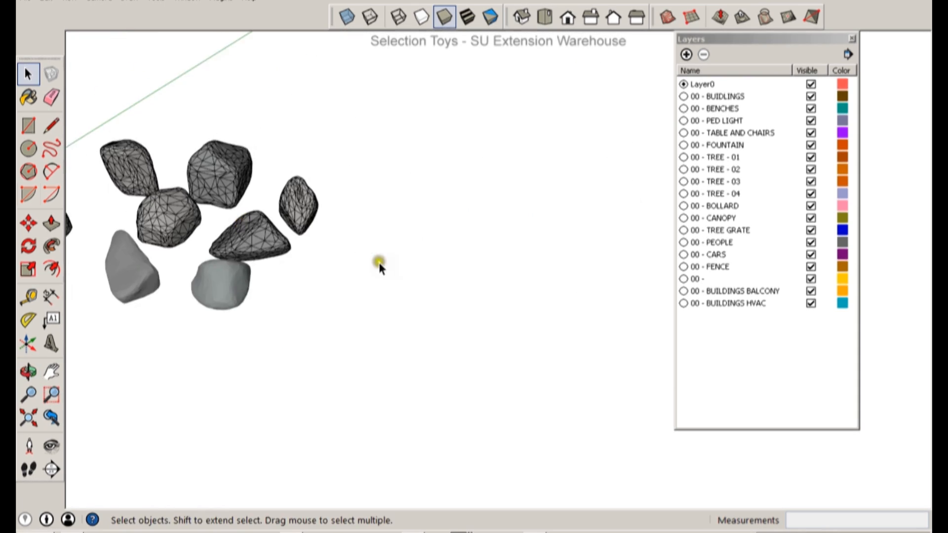
{"action": "middle_click_drag", "start_coordinate": [380, 264], "coordinate": [390, 282]}
{"action": "key", "text": "c"}
{"action": "left_click", "coordinate": [425, 317]}
{"action": "left_click", "coordinate": [473, 349]}
{"action": "key", "text": "space"}
{"action": "key", "text": "p"}
{"action": "left_click", "coordinate": [444, 338]}
{"action": "left_click", "coordinate": [434, 255]}
{"action": "key", "text": "space"}
- Select all of the cylinder's geometry and make it a group
{"action": "double_click", "coordinate": [399, 285]}
{"action": "right_click", "coordinate": [397, 287]}
{"action": "triple_click", "coordinate": [388, 237]}
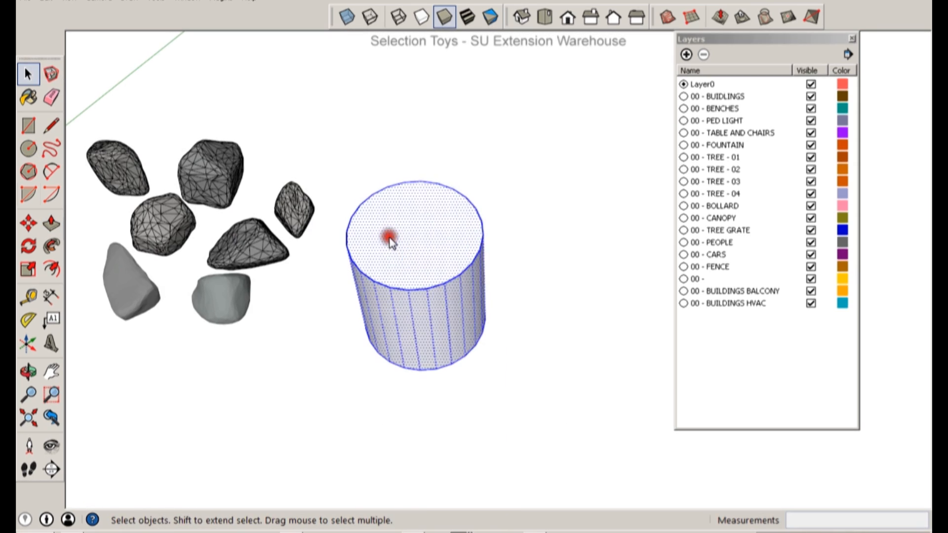
{"action": "right_click", "coordinate": [388, 236]}
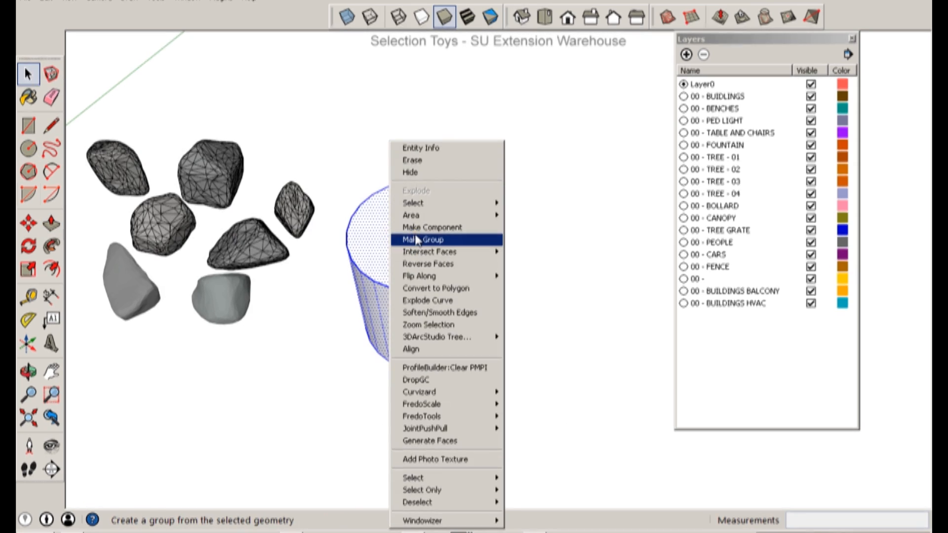
{"action": "left_click", "coordinate": [415, 240]}
- Place two copies of the cylinder group on the ground around the original
{"action": "key", "text": "m"}
{"action": "key", "text": "ctrl"}
{"action": "left_click", "coordinate": [440, 353]}
{"action": "scroll", "coordinate": [528, 244], "scroll_direction": "down", "scroll_amount": 3}
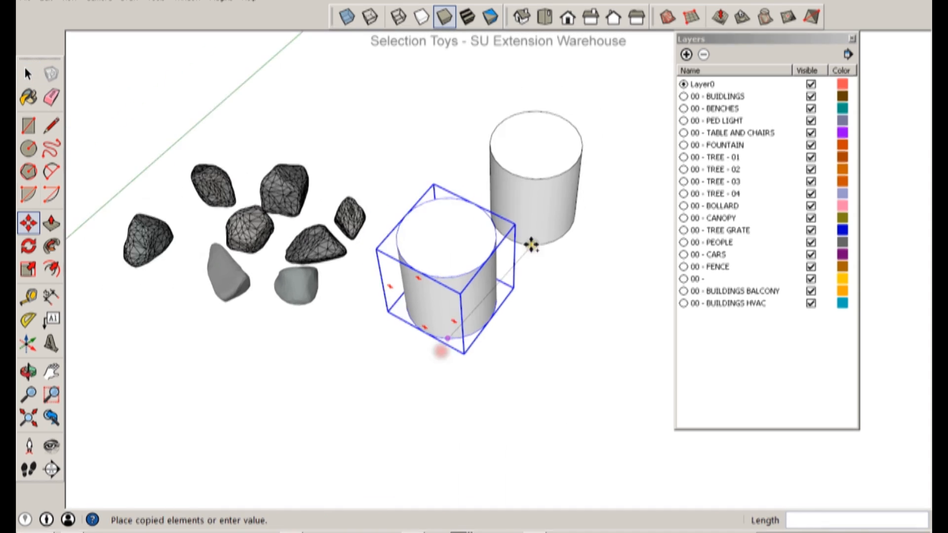
{"action": "middle_click_drag", "start_coordinate": [494, 291], "coordinate": [390, 316], "text": "shift"}
{"action": "left_click", "coordinate": [454, 241]}
{"action": "left_click", "coordinate": [455, 240]}
{"action": "key", "text": "ctrl"}
{"action": "left_click", "coordinate": [537, 327]}
{"action": "scroll", "coordinate": [544, 263], "scroll_direction": "down", "scroll_amount": 4}
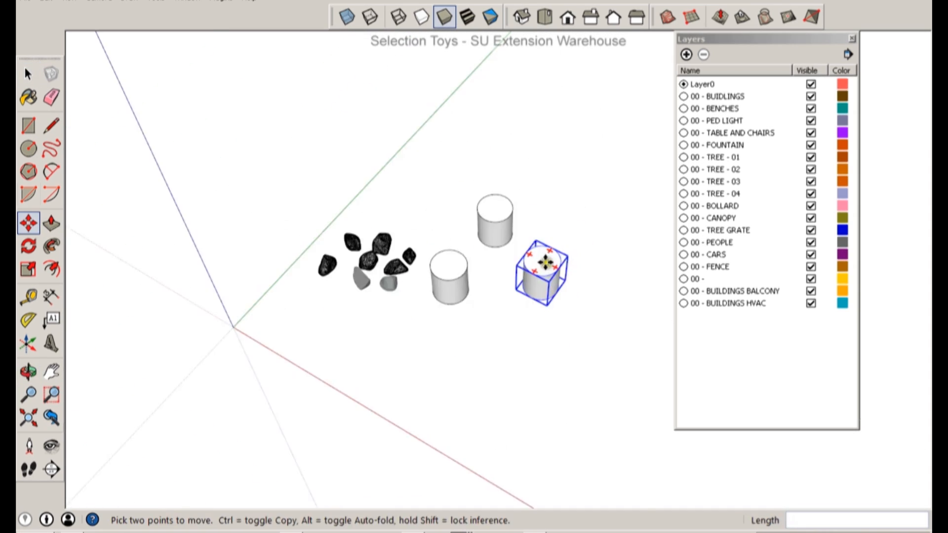
- Add two more copies of the cylinder group, spaced farther away from the rocks
{"action": "key", "text": "v"}
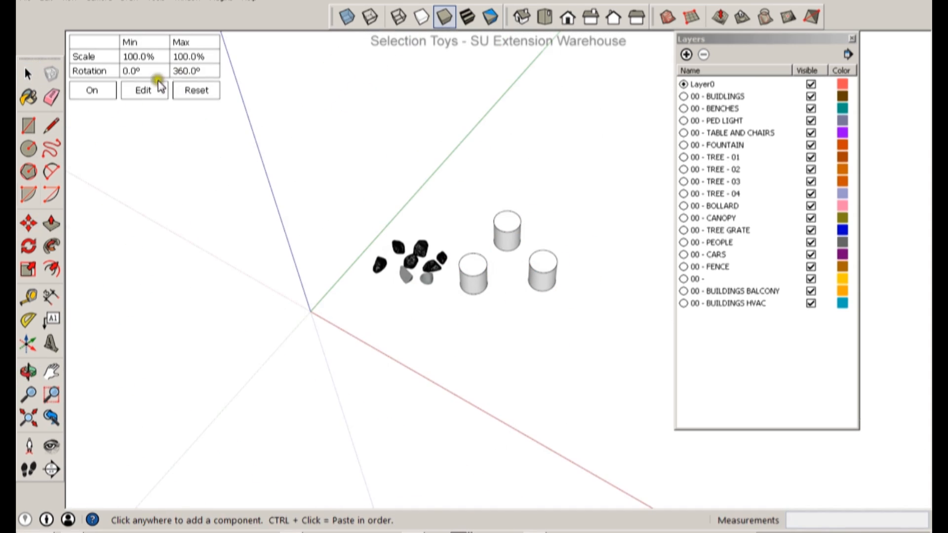
{"action": "key", "text": "space"}
{"action": "left_click", "coordinate": [543, 284]}
{"action": "key", "text": "m"}
{"action": "left_click", "coordinate": [545, 309]}
{"action": "key", "text": "ctrl"}
{"action": "left_click", "coordinate": [573, 274]}
{"action": "left_click", "coordinate": [571, 256]}
{"action": "key", "text": "ctrl"}
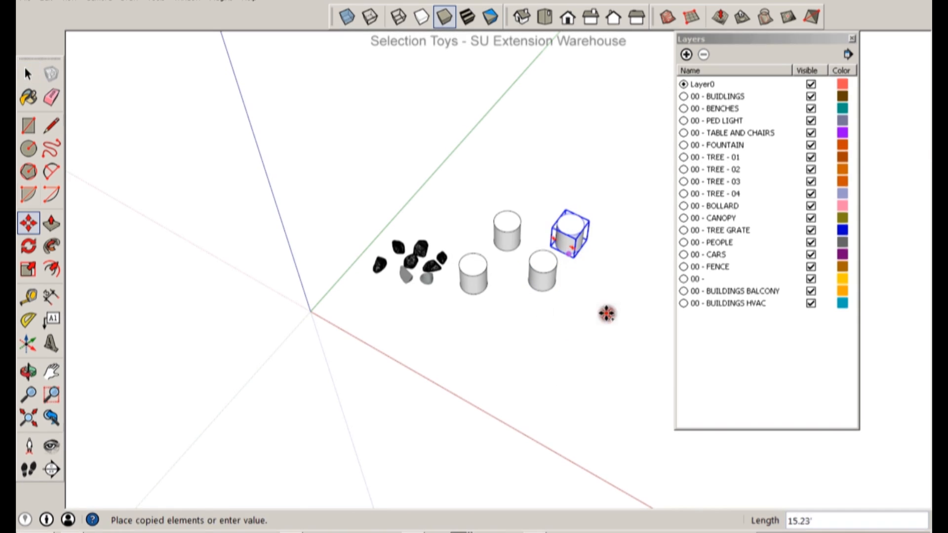
{"action": "left_click", "coordinate": [611, 330]}
{"action": "key", "text": "space"}
- Select all copies of the cylinder group with Selection Toys and convert them into components
{"action": "right_click", "coordinate": [608, 317]}
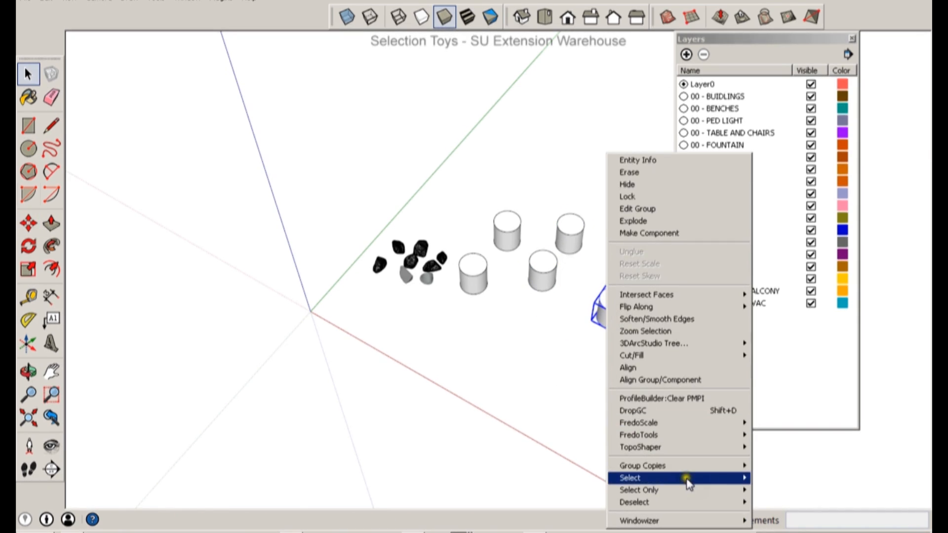
{"action": "mouse_move", "coordinate": [690, 468]}
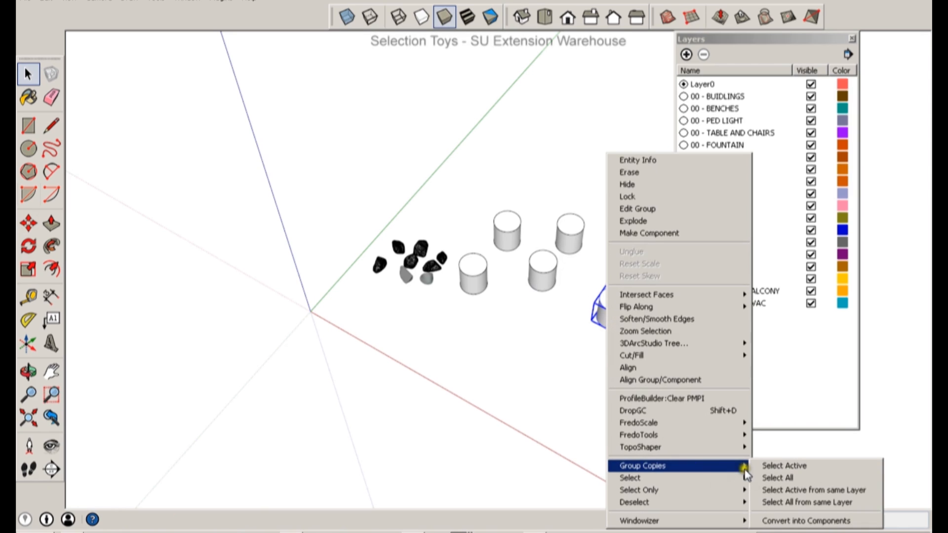
{"action": "left_click", "coordinate": [778, 476]}
{"action": "right_click", "coordinate": [621, 297]}
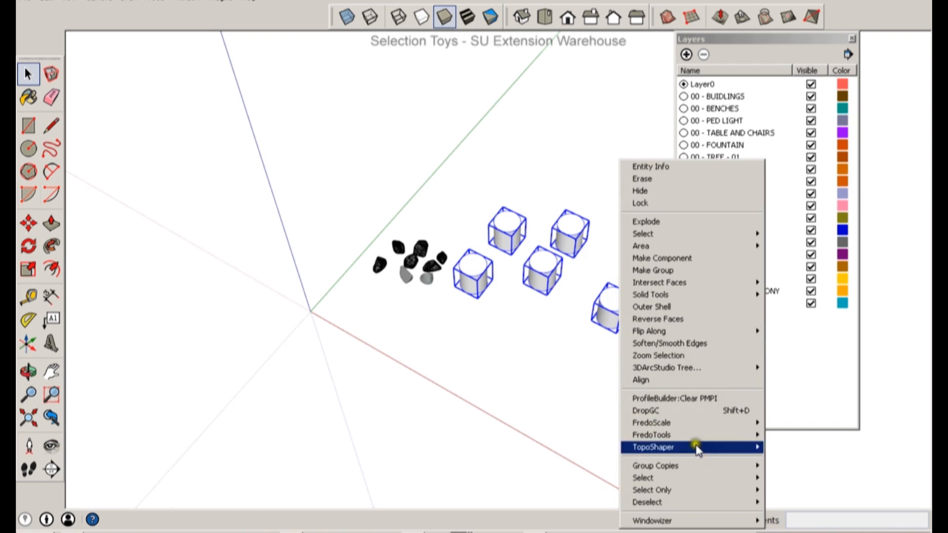
{"action": "mouse_move", "coordinate": [691, 465]}
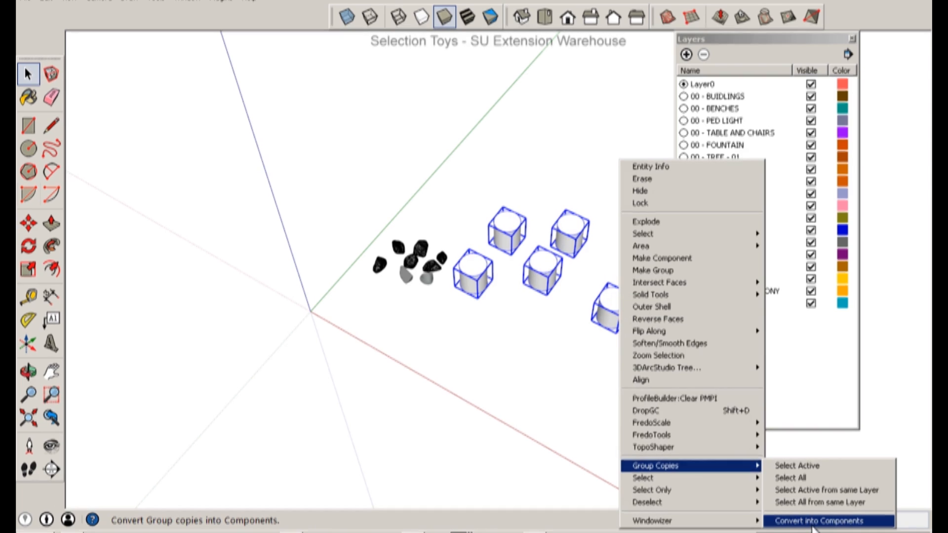
{"action": "left_click", "coordinate": [811, 521]}
- Inside one cylinder component, offset the top face inward, extrude the inner circle up about 6.71', and close the component
{"action": "double_click", "coordinate": [620, 300]}
{"action": "key", "text": "f"}
{"action": "left_click", "coordinate": [612, 295]}
{"action": "left_click", "coordinate": [608, 300]}
{"action": "scroll", "coordinate": [606, 306], "scroll_direction": "up", "scroll_amount": 3}
{"action": "key", "text": "space"}
{"action": "key", "text": "p"}
{"action": "left_click", "coordinate": [610, 297]}
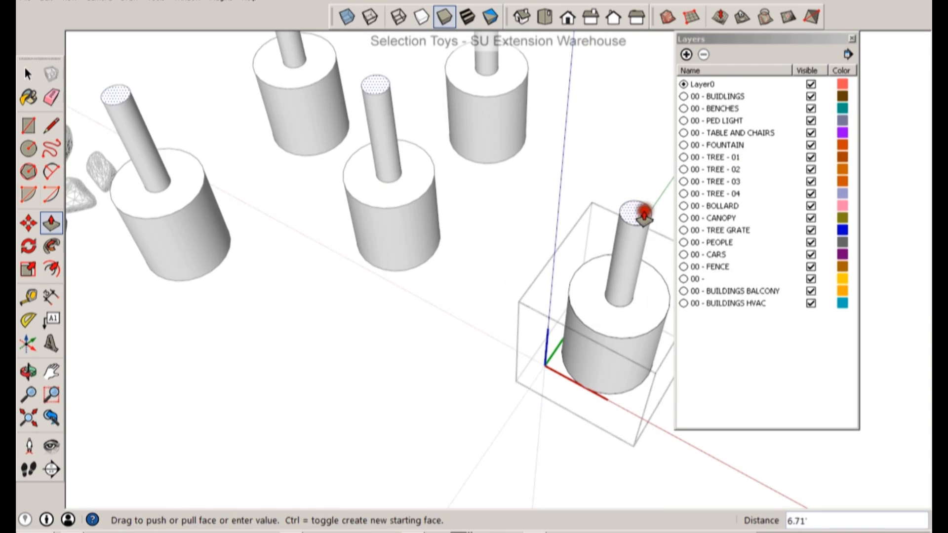
{"action": "left_click", "coordinate": [644, 213]}
{"action": "key", "text": "space"}
{"action": "scroll", "coordinate": [502, 214], "scroll_direction": "down", "scroll_amount": 3}
{"action": "left_click", "coordinate": [502, 214]}
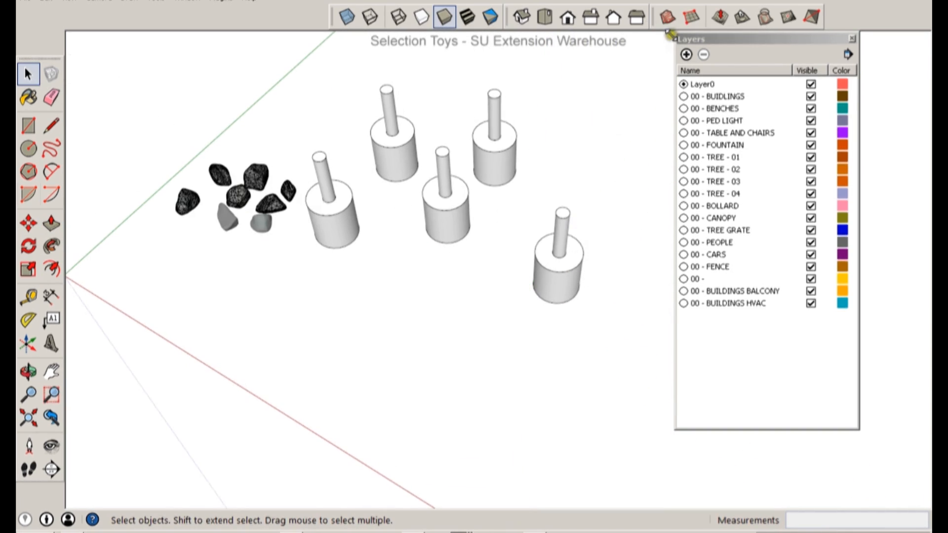
- Open the site plan model for the Rotated Rectangle Tool without saving changes to 02 SELECTION TOYS HIDE.skp
{"action": "key", "text": "ctrl+o"}
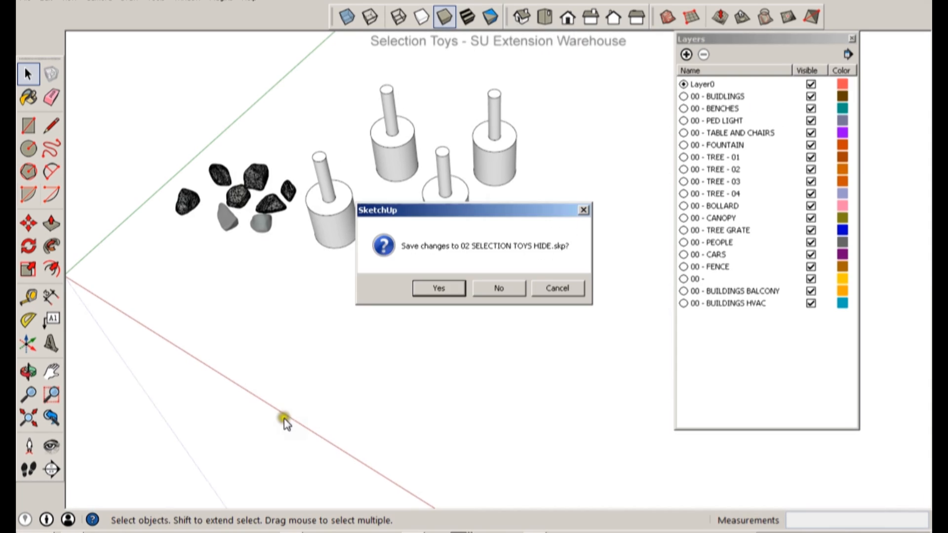
{"action": "left_click", "coordinate": [494, 288]}
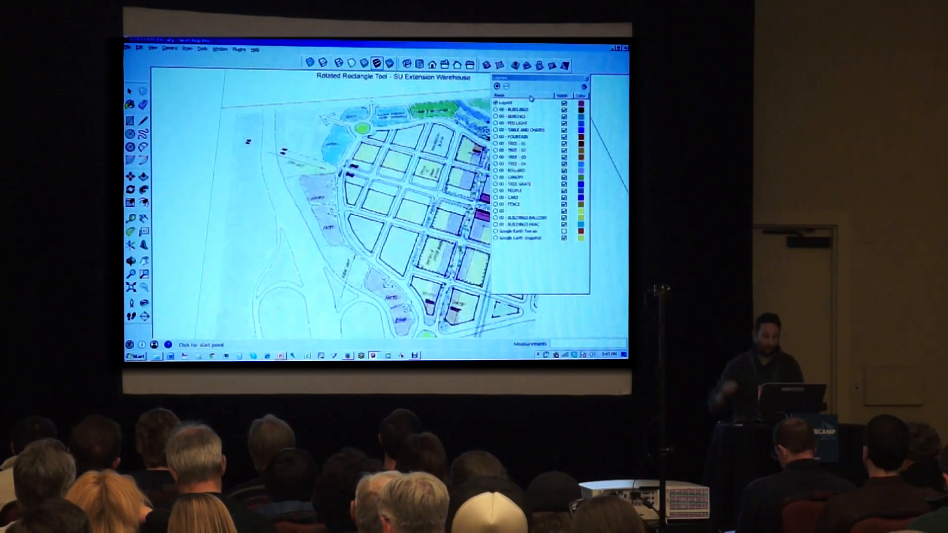
{"action": "scroll", "coordinate": [379, 251], "scroll_direction": "up", "scroll_amount": 5}
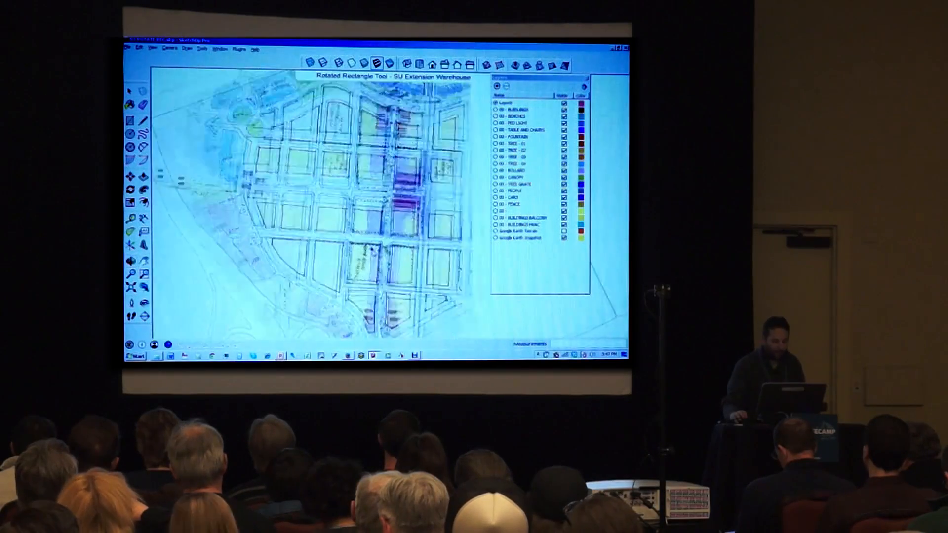
{"action": "middle_click_drag", "start_coordinate": [372, 249], "coordinate": [327, 251]}
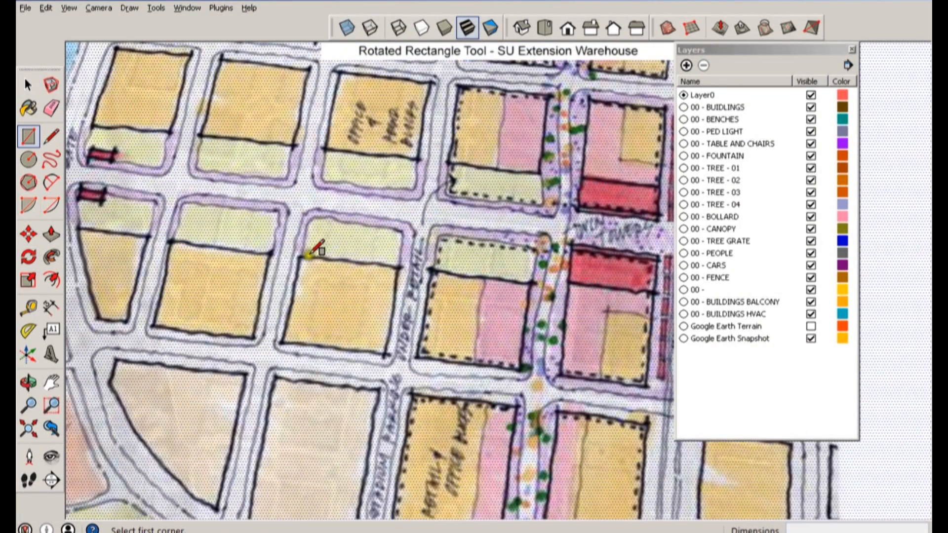
- Try to cover the middle yellow block with a standard rectangle of about 155.82' by 136.23', and undo it
{"action": "left_click", "coordinate": [301, 254]}
{"action": "left_click", "coordinate": [523, 379]}
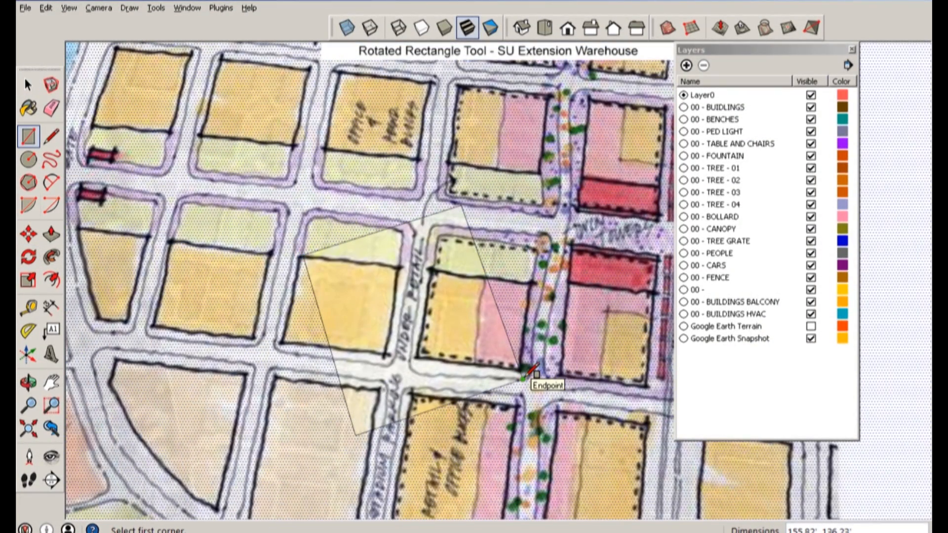
{"action": "key", "text": "ctrl+z"}
{"action": "key", "text": "space"}
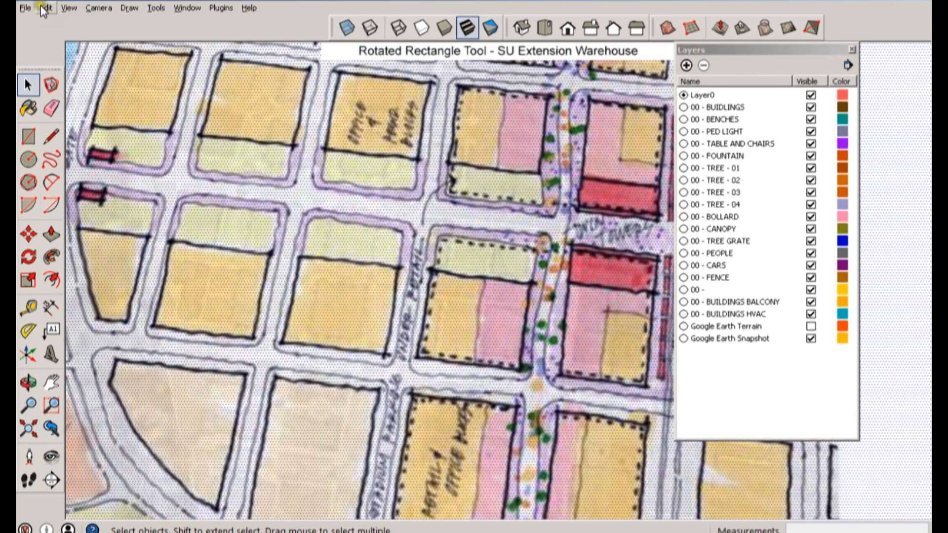
- Trace the middle yellow block and the neighbouring yellow-and-pink block with the Rotated Rectangle tool, aligned to their edges
{"action": "left_click", "coordinate": [155, 8]}
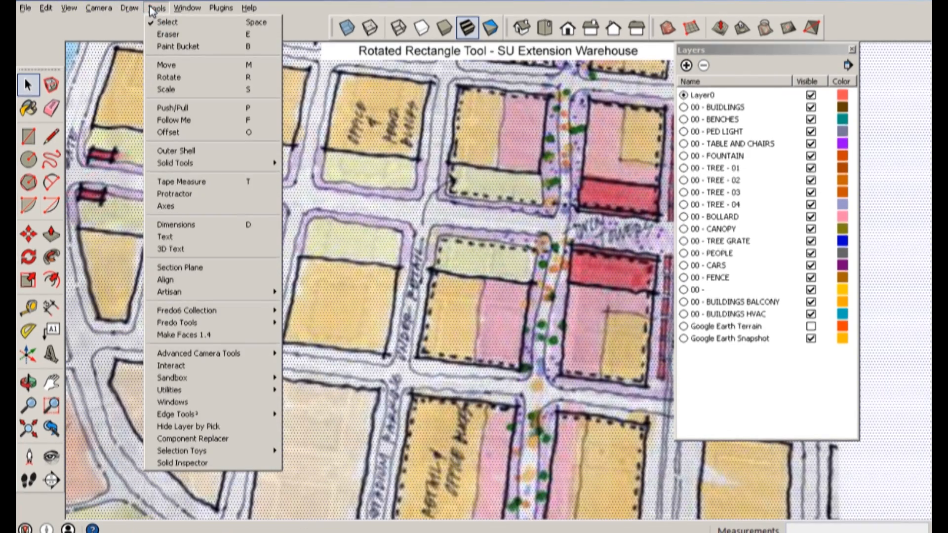
{"action": "mouse_move", "coordinate": [130, 8]}
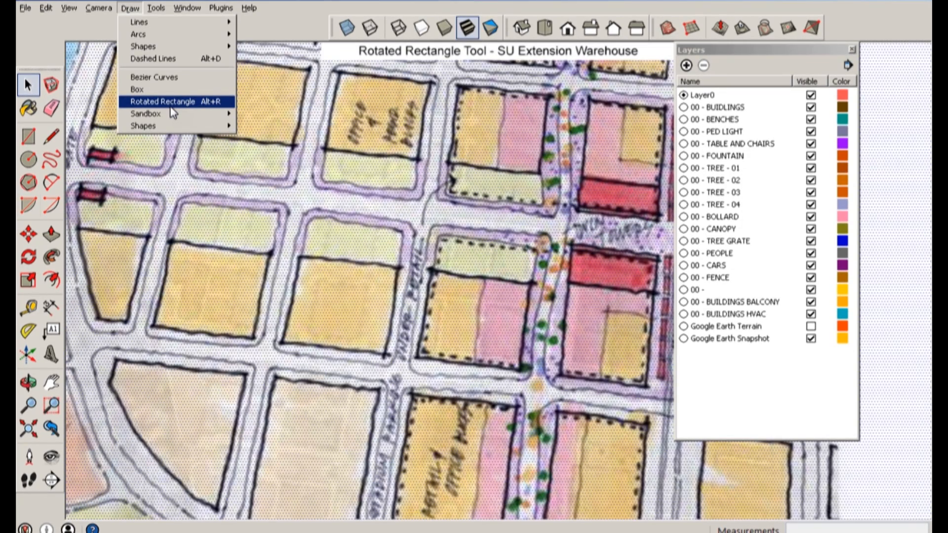
{"action": "left_click", "coordinate": [366, 280]}
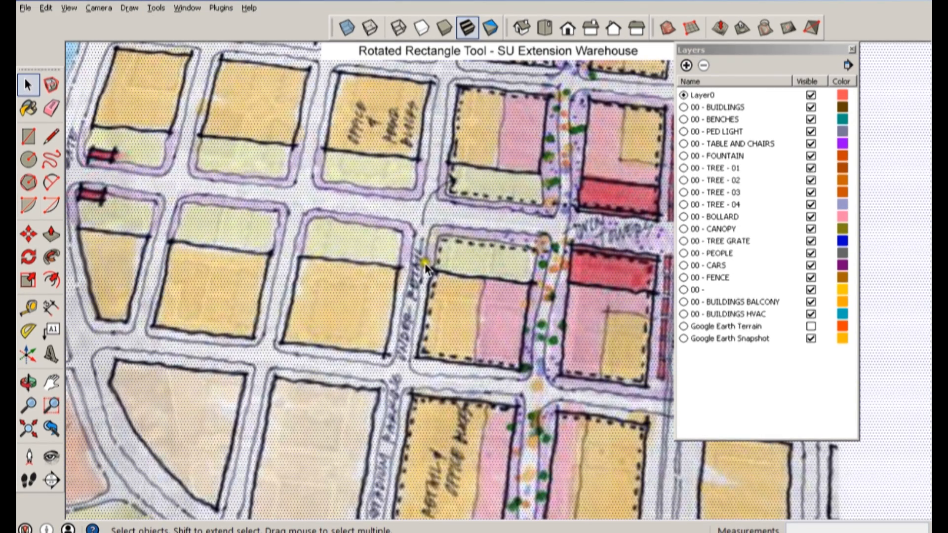
{"action": "key", "text": "shift+r"}
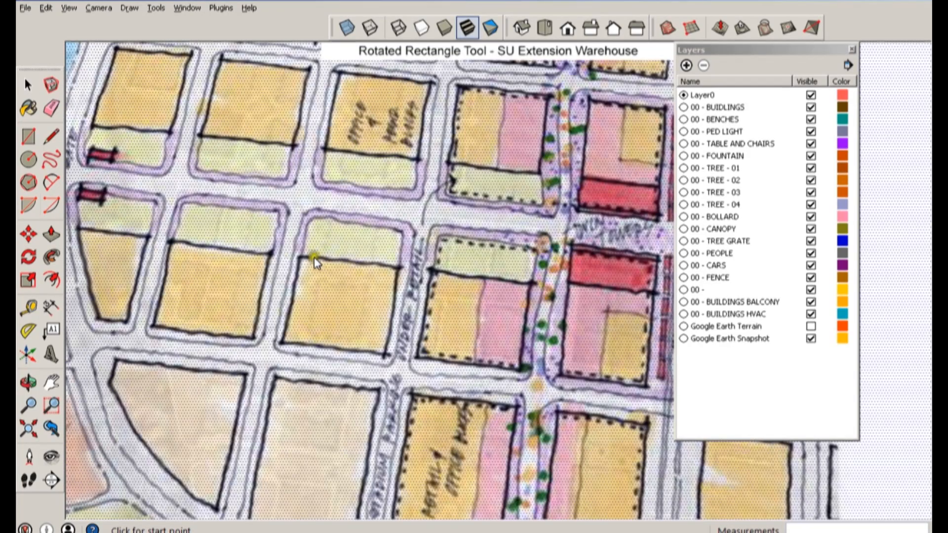
{"action": "left_click", "coordinate": [300, 259]}
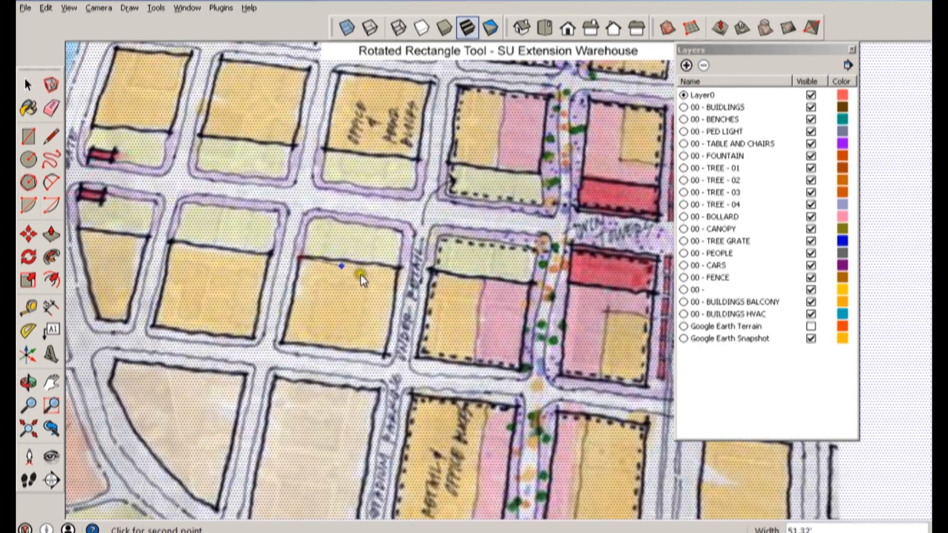
{"action": "left_click", "coordinate": [386, 353]}
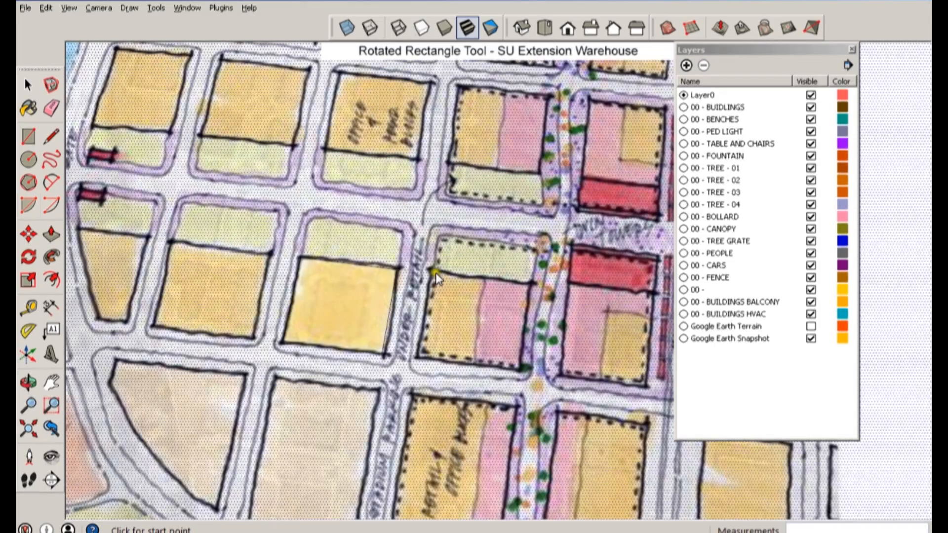
{"action": "left_click", "coordinate": [534, 285]}
{"action": "left_click", "coordinate": [515, 367]}
- Push/Pull both traced block faces up into building masses of equal height
{"action": "key", "text": "p"}
{"action": "left_click_drag", "start_coordinate": [368, 325], "coordinate": [367, 303]}
{"action": "double_click", "coordinate": [433, 324]}
{"action": "middle_click_drag", "start_coordinate": [433, 325], "coordinate": [428, 200]}
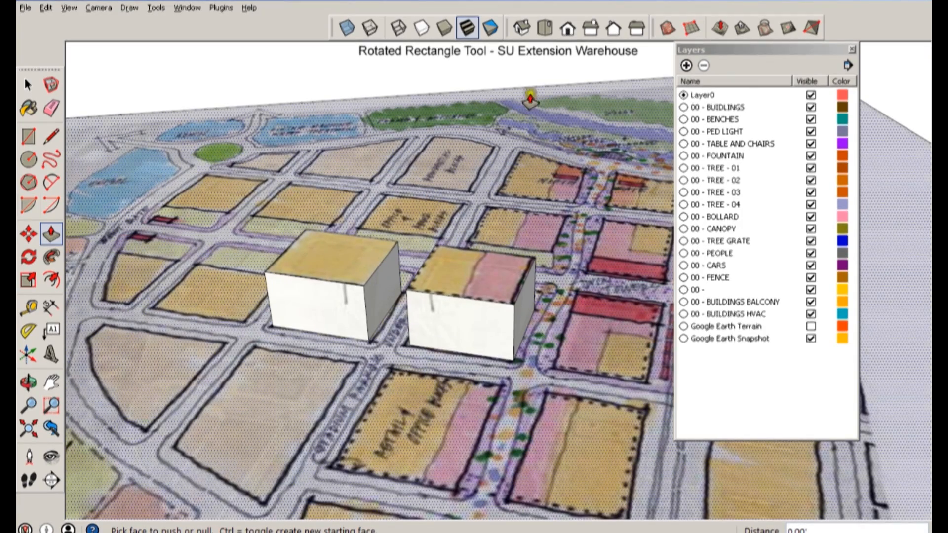
- Draw a standard rectangle of about 264.37' by 178.04' in the empty area beside the site plan
{"action": "middle_click_drag", "start_coordinate": [358, 247], "coordinate": [371, 299]}
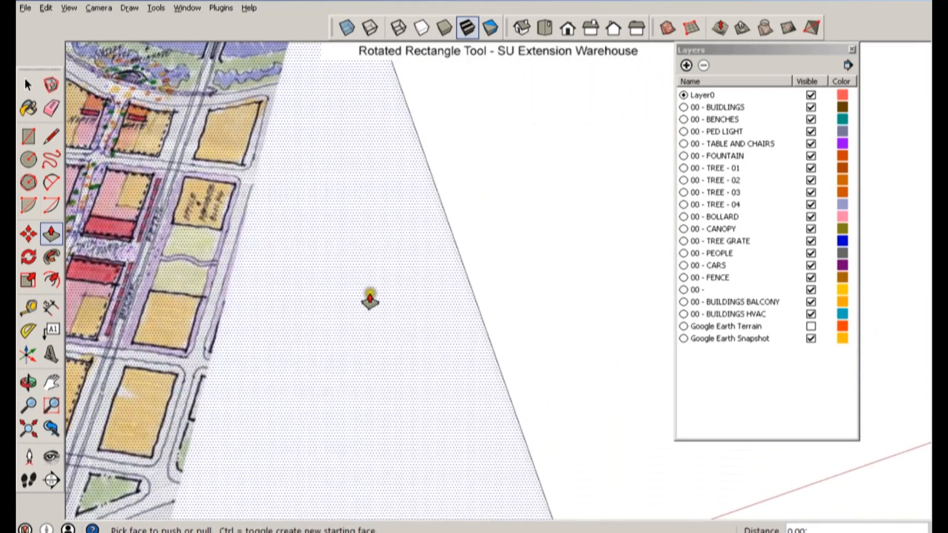
{"action": "key", "text": "r"}
{"action": "middle_click_drag", "start_coordinate": [552, 192], "coordinate": [290, 413]}
{"action": "left_click", "coordinate": [381, 205]}
{"action": "left_click", "coordinate": [597, 259]}
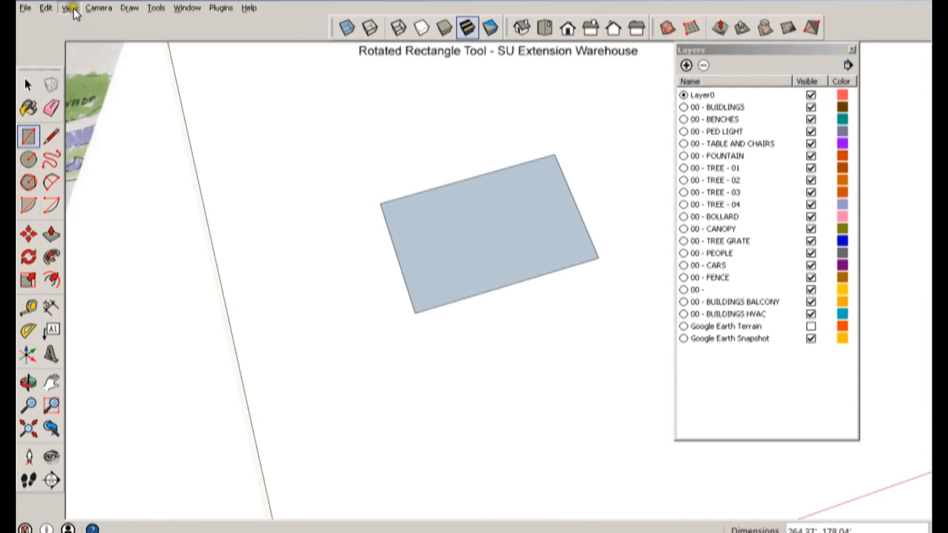
- Draw a Rotated Rectangle overlapping one corner of the standard rectangle, set at a different angle to it
{"action": "left_click", "coordinate": [129, 8]}
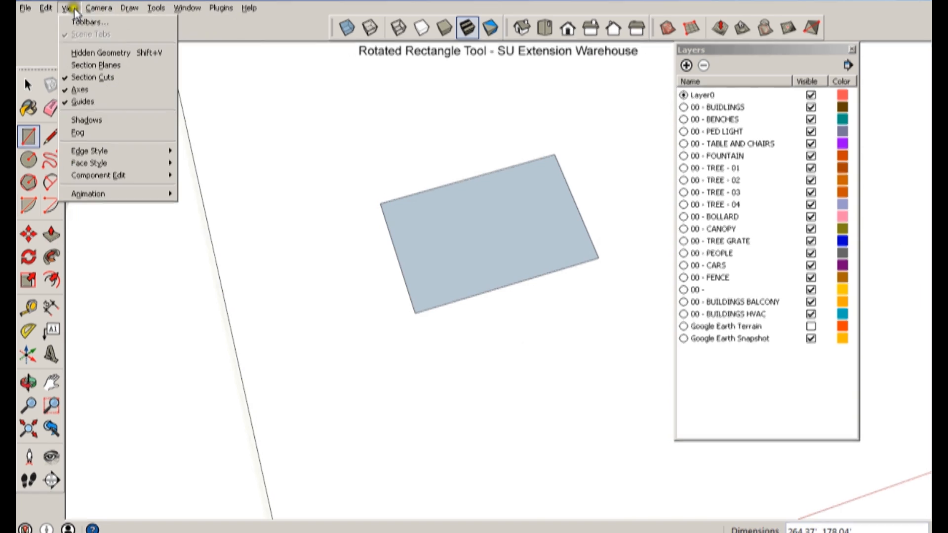
{"action": "mouse_move", "coordinate": [155, 9]}
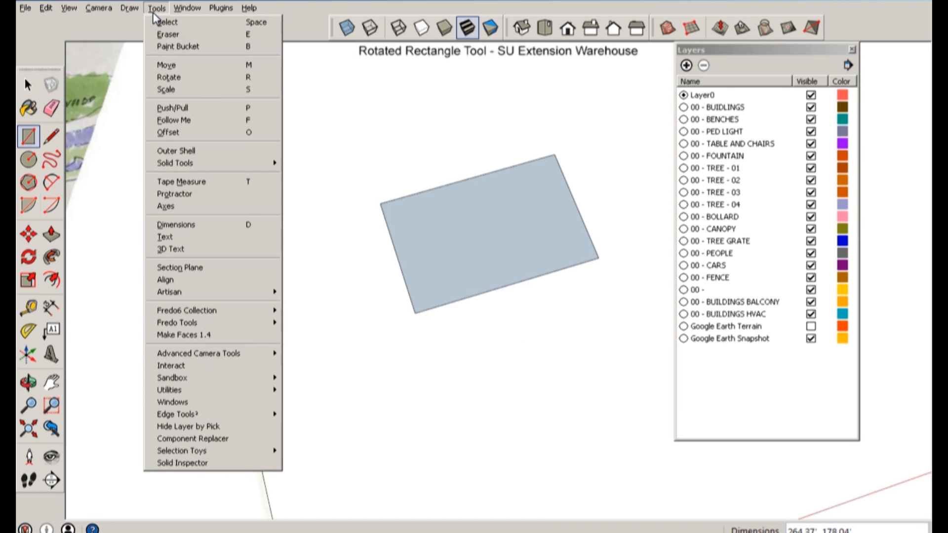
{"action": "left_click", "coordinate": [566, 431]}
{"action": "key", "text": "alt"}
{"action": "key", "text": "space"}
{"action": "key", "text": "Escape"}
{"action": "key", "text": "Escape"}
{"action": "left_click", "coordinate": [466, 347]}
{"action": "left_click", "coordinate": [538, 246]}
{"action": "left_click", "coordinate": [625, 308]}
- Draw two more Rotated Rectangles around the standard rectangle, each at its own angle
{"action": "left_click", "coordinate": [289, 153]}
{"action": "left_click", "coordinate": [384, 193]}
{"action": "left_click", "coordinate": [301, 262]}
{"action": "left_click", "coordinate": [375, 127]}
{"action": "left_click", "coordinate": [543, 158]}
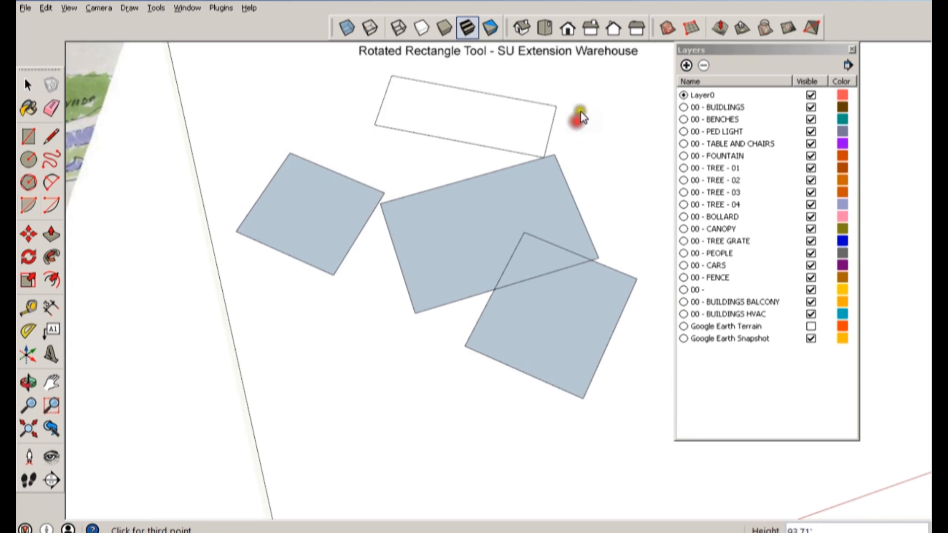
{"action": "left_click", "coordinate": [581, 97]}
- Close 03 ROTATE REC.skp without saving the changes
{"action": "key", "text": "space"}
{"action": "left_click", "coordinate": [561, 151]}
{"action": "scroll", "coordinate": [589, 288], "scroll_direction": "down", "scroll_amount": 4}
{"action": "middle_click_drag", "start_coordinate": [588, 288], "coordinate": [512, 339], "text": "shift"}
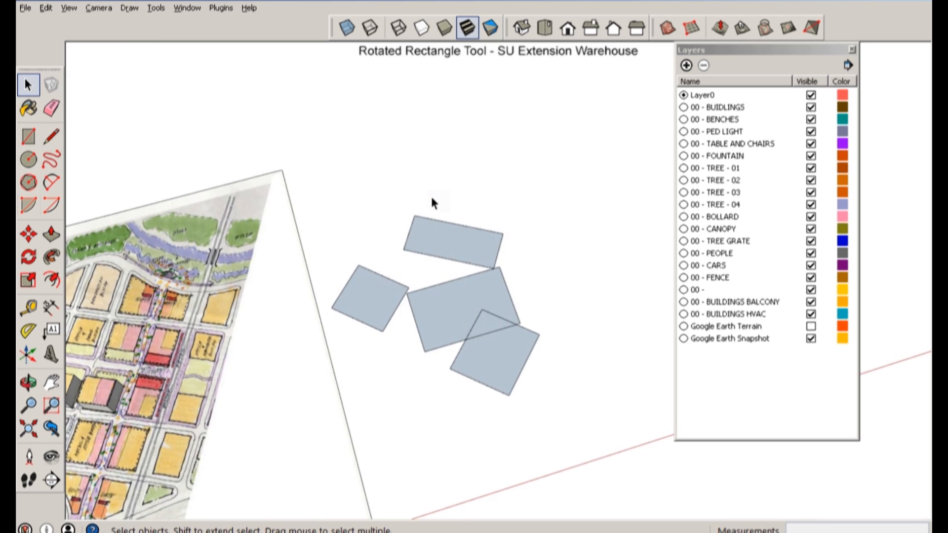
{"action": "left_click", "coordinate": [927, 2]}
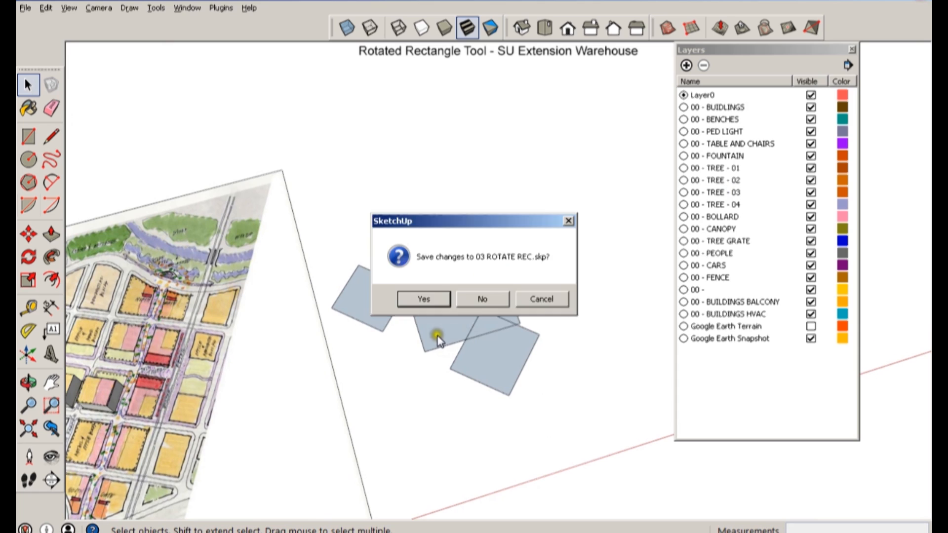
{"action": "left_click", "coordinate": [471, 299]}
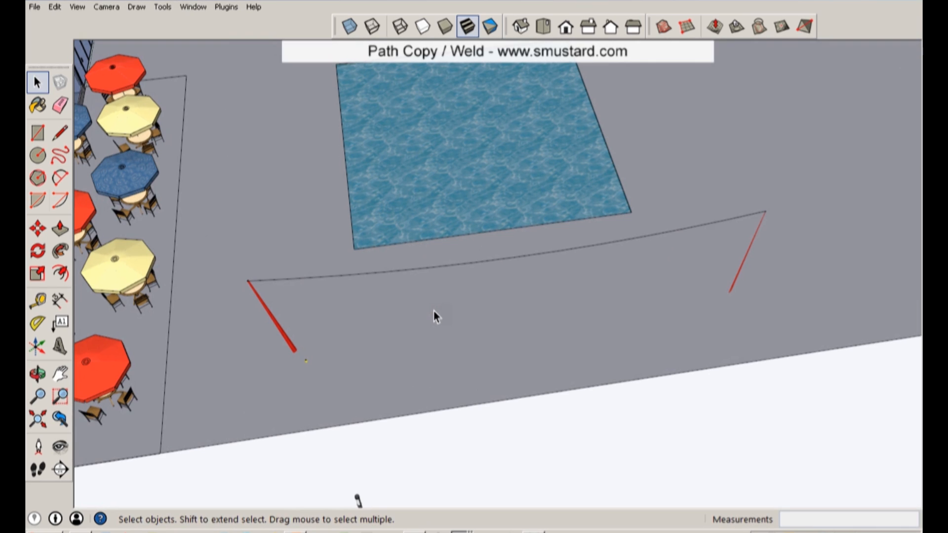
- Select the curved wire hanging between the two red poles beside the pool as the copy path
{"action": "middle_click_drag", "start_coordinate": [433, 311], "coordinate": [409, 245]}
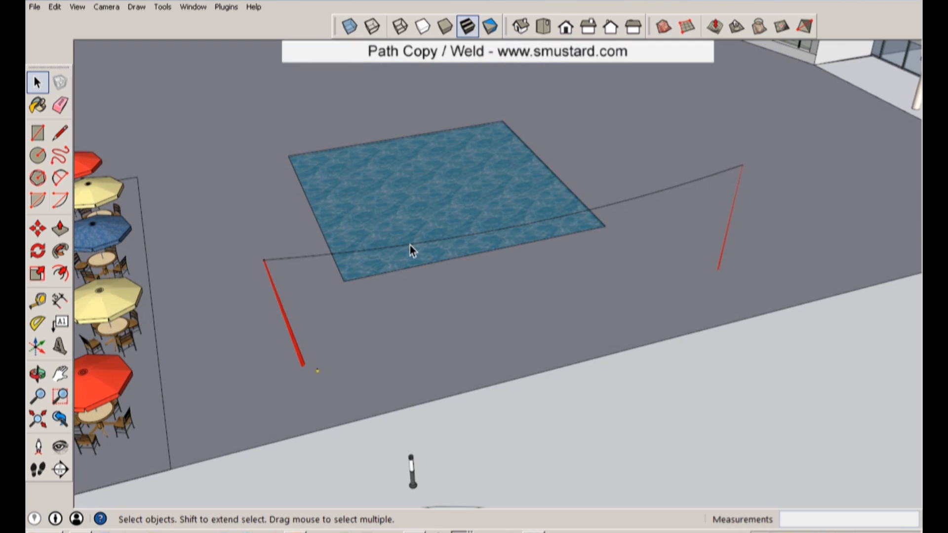
{"action": "middle_click_drag", "start_coordinate": [328, 327], "coordinate": [371, 334]}
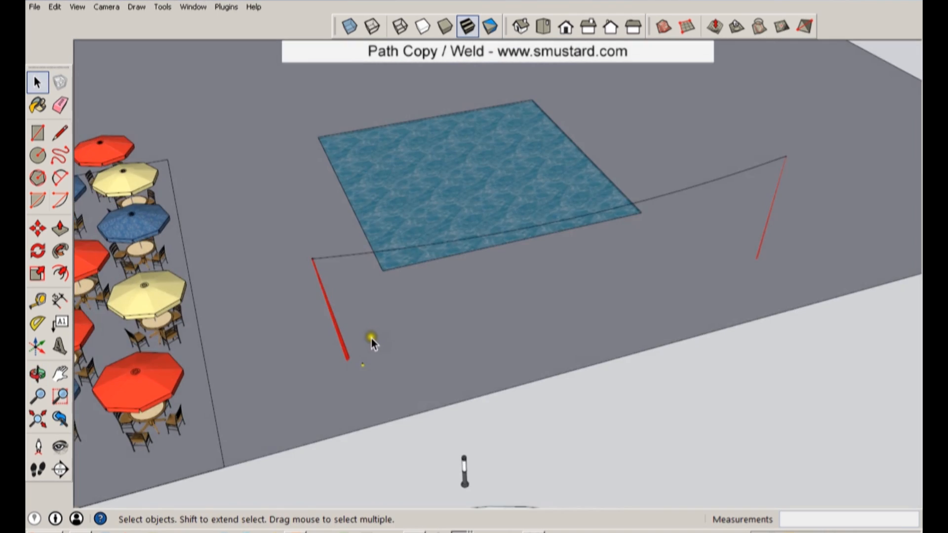
{"action": "scroll", "coordinate": [348, 306], "scroll_direction": "down", "scroll_amount": 3}
{"action": "scroll", "coordinate": [348, 306], "scroll_direction": "up", "scroll_amount": 3}
{"action": "left_click", "coordinate": [366, 281]}
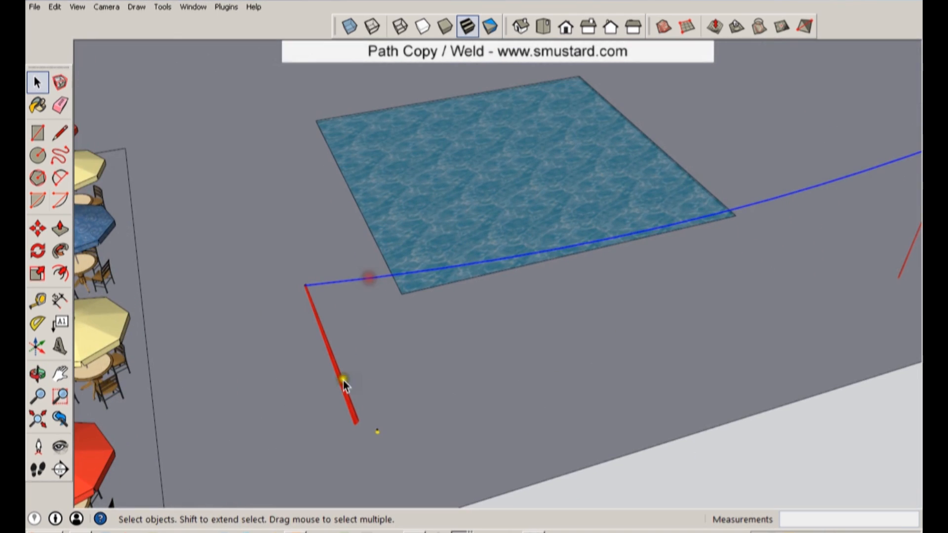
{"action": "middle_click_drag", "start_coordinate": [341, 381], "coordinate": [387, 394]}
{"action": "scroll", "coordinate": [386, 350], "scroll_direction": "up", "scroll_amount": 5}
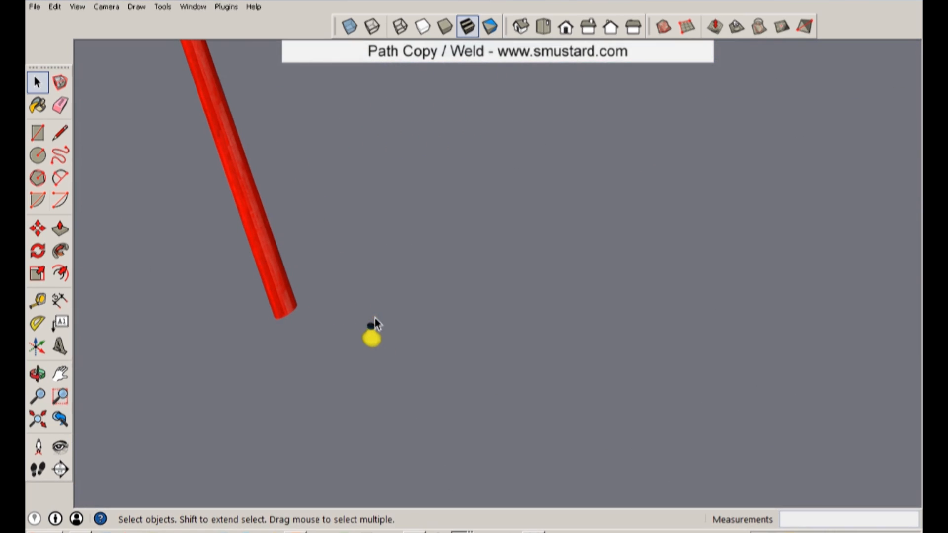
{"action": "scroll", "coordinate": [438, 245], "scroll_direction": "down", "scroll_amount": 5}
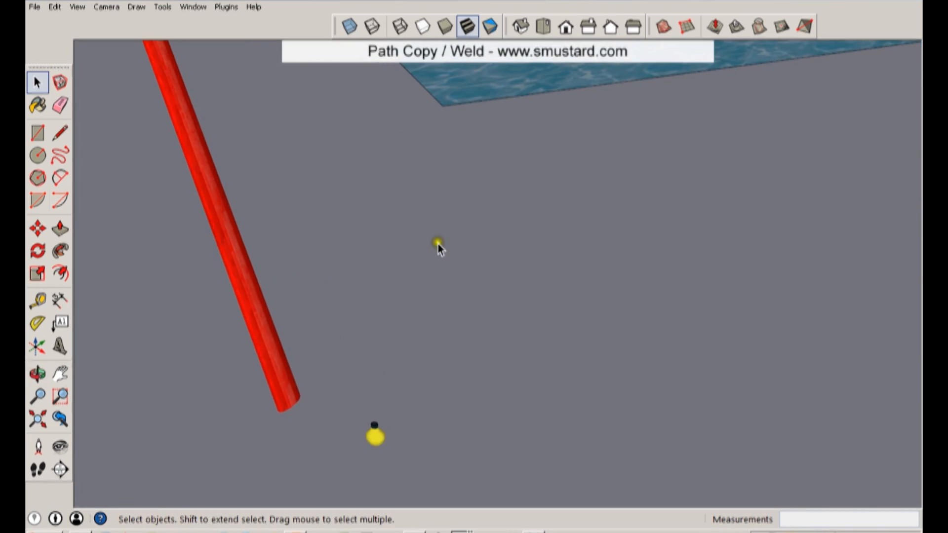
{"action": "middle_click_drag", "start_coordinate": [434, 250], "coordinate": [395, 313]}
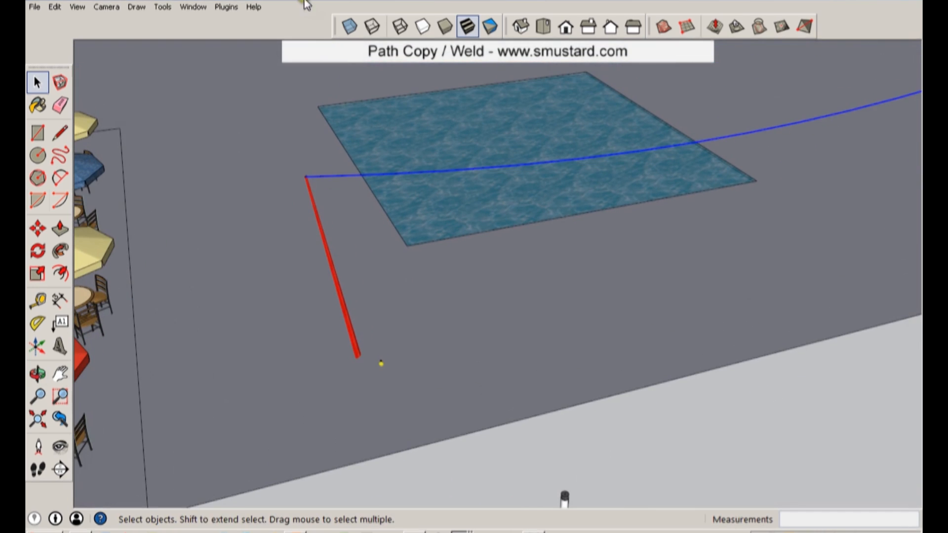
- Use Copy along path to spacing with a distance of 2 to repeat the yellow light bulb along the wire
{"action": "left_click", "coordinate": [227, 7]}
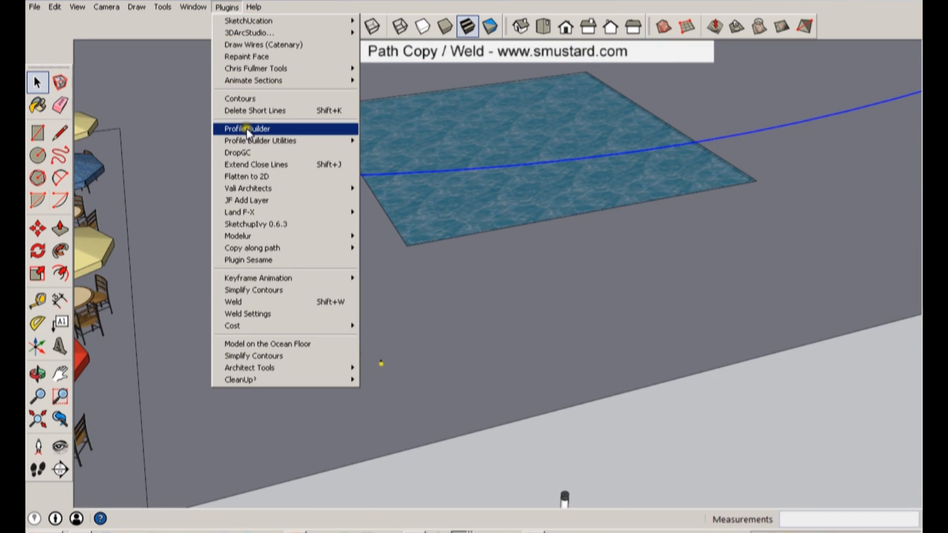
{"action": "mouse_move", "coordinate": [260, 253]}
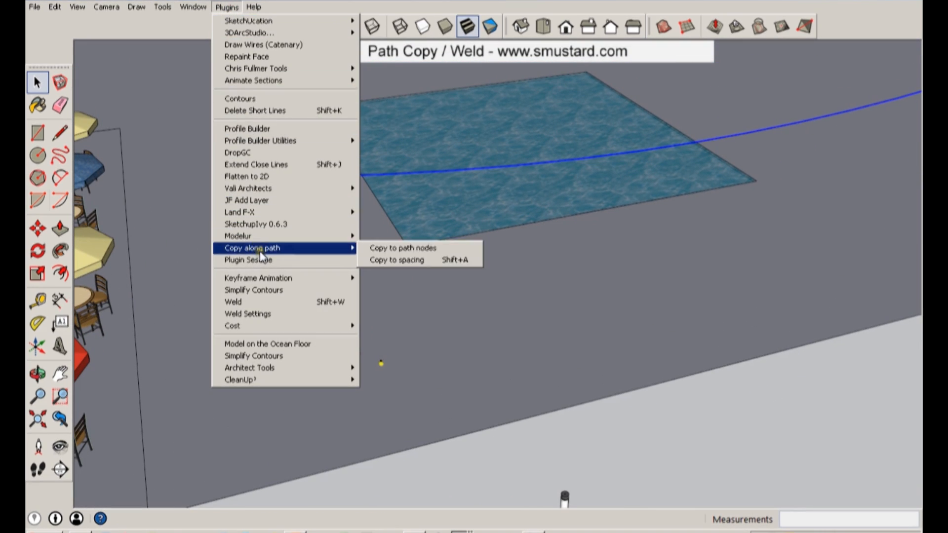
{"action": "left_click", "coordinate": [391, 258]}
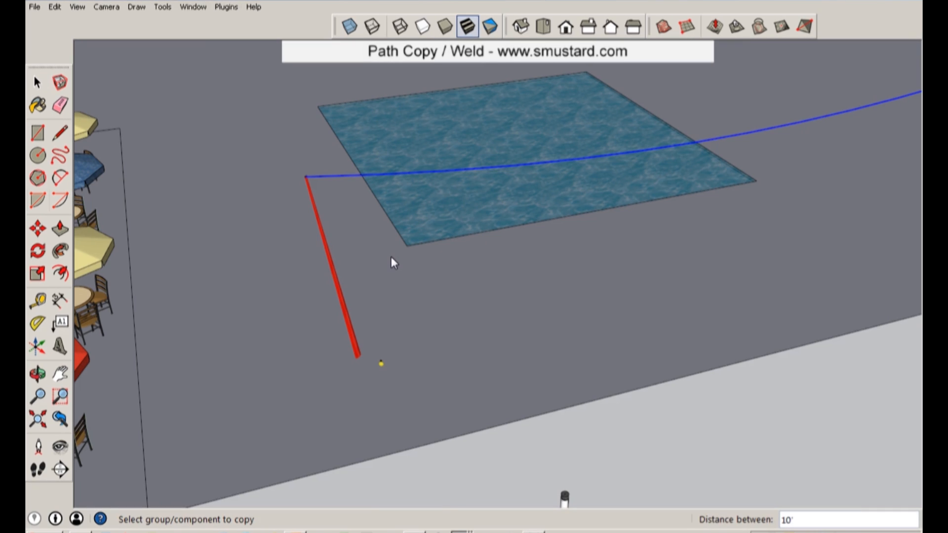
{"action": "type", "text": "2"}
{"action": "middle_click_drag", "start_coordinate": [394, 264], "coordinate": [388, 242]}
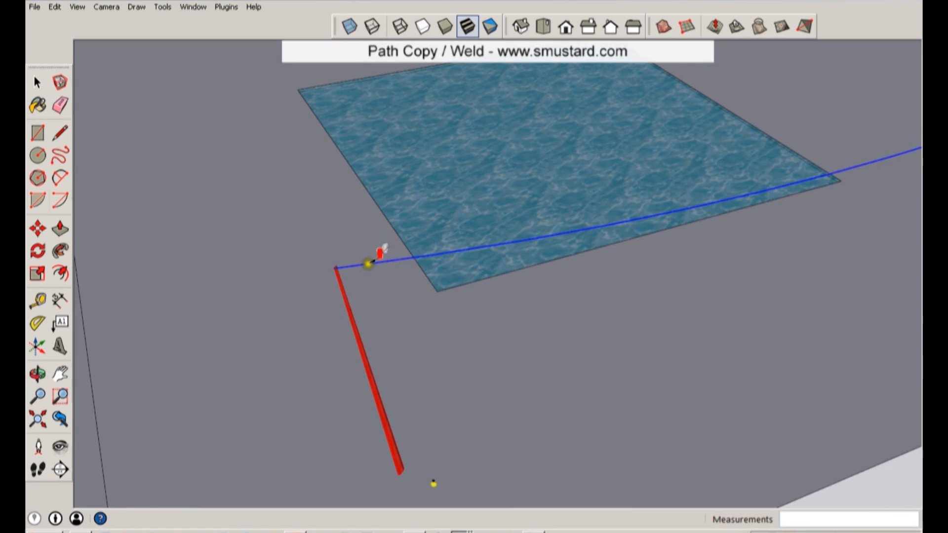
{"action": "middle_click_drag", "start_coordinate": [503, 407], "coordinate": [462, 286]}
{"action": "left_click", "coordinate": [402, 390]}
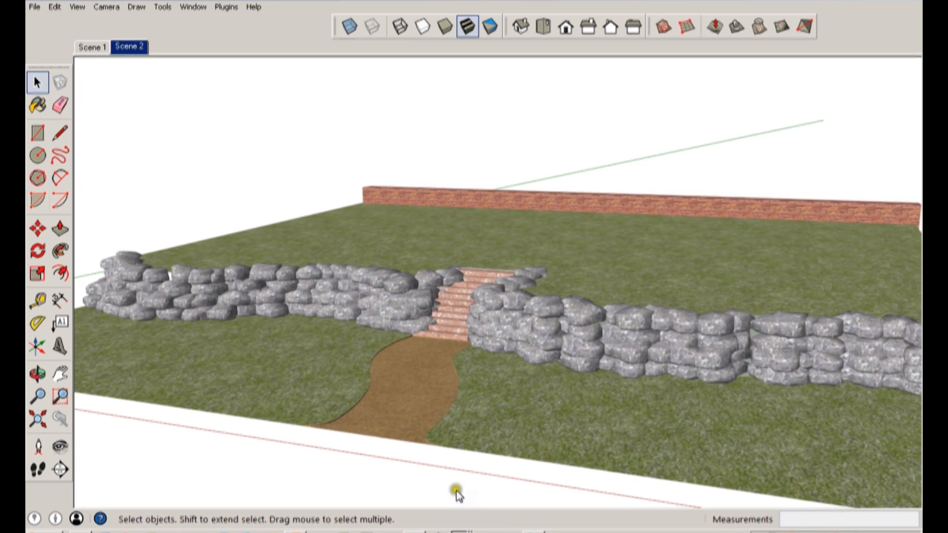
- Examine the completed rock wall model in Scene 1 and Scene 2
{"action": "middle_click_drag", "start_coordinate": [455, 455], "coordinate": [431, 247]}
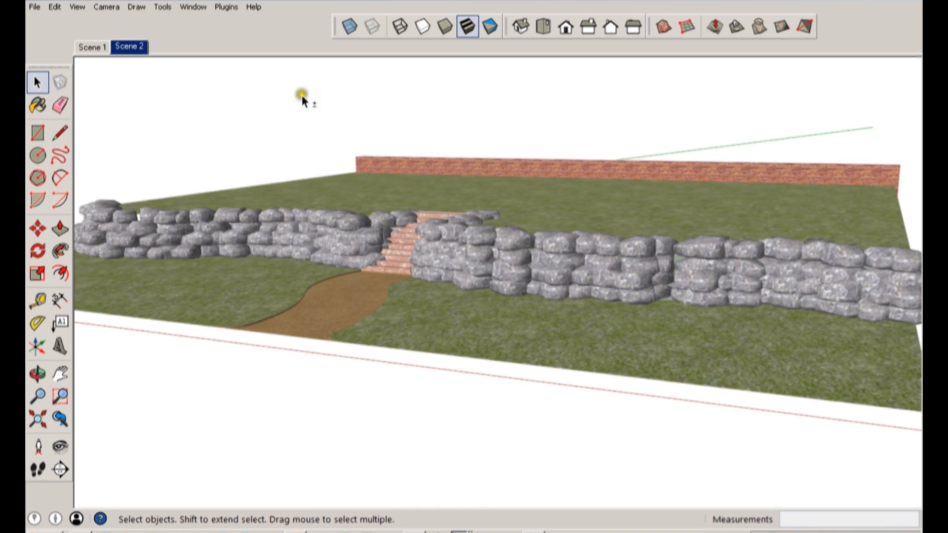
{"action": "key", "text": "shift+s"}
{"action": "left_click", "coordinate": [239, 74]}
{"action": "left_click", "coordinate": [178, 91]}
{"action": "left_click", "coordinate": [205, 92]}
{"action": "left_click", "coordinate": [100, 45]}
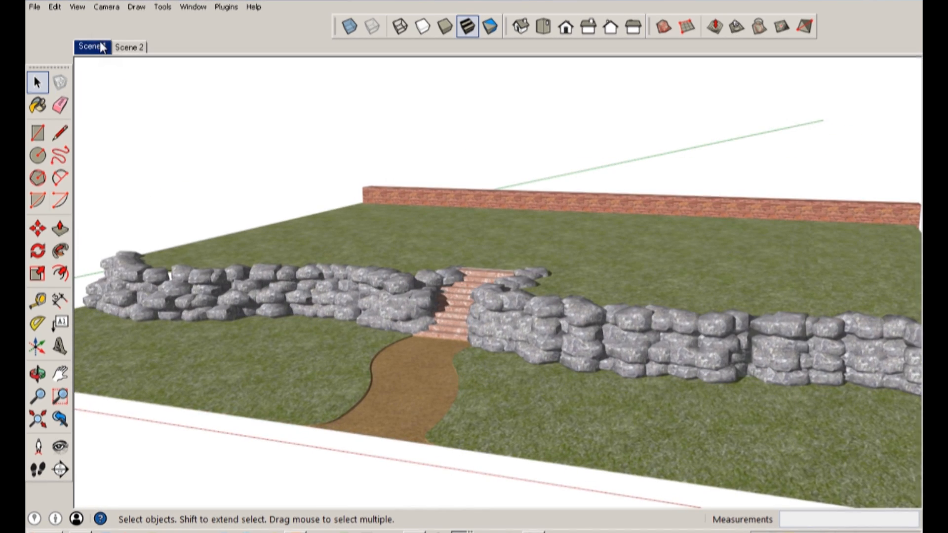
{"action": "left_click", "coordinate": [129, 47]}
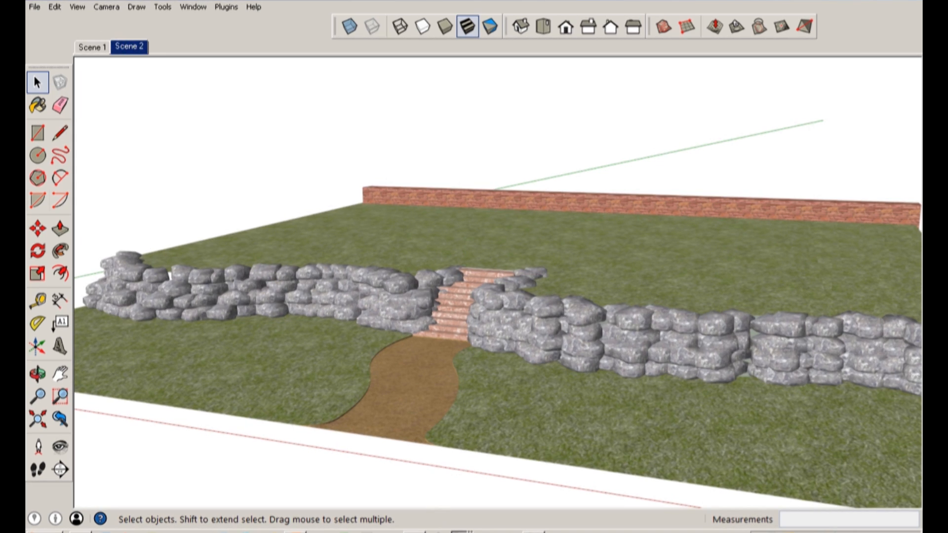
- Switch to the DEMOS folder in Windows Explorer and open 04 COPY ALONG PATH - LIGHTS.skp
{"action": "left_click", "coordinate": [81, 532]}
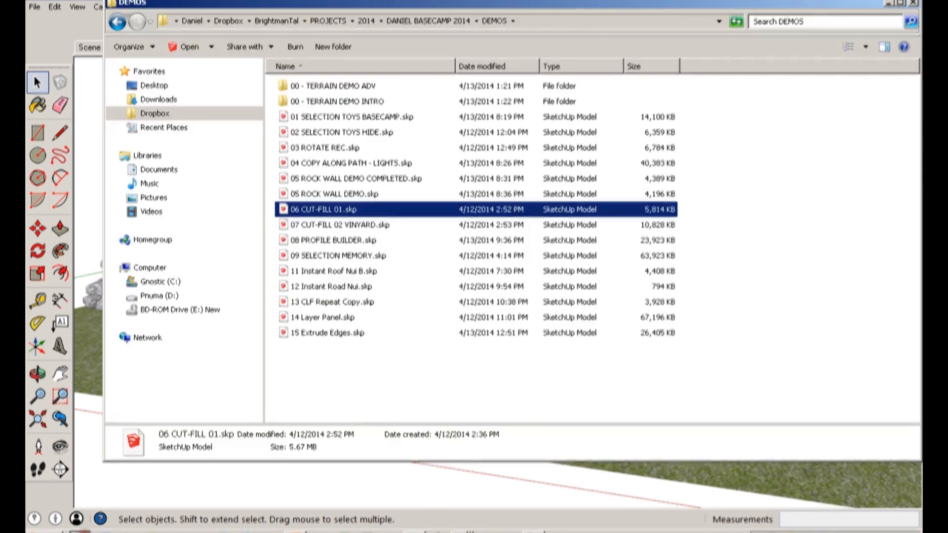
{"action": "left_click", "coordinate": [370, 166]}
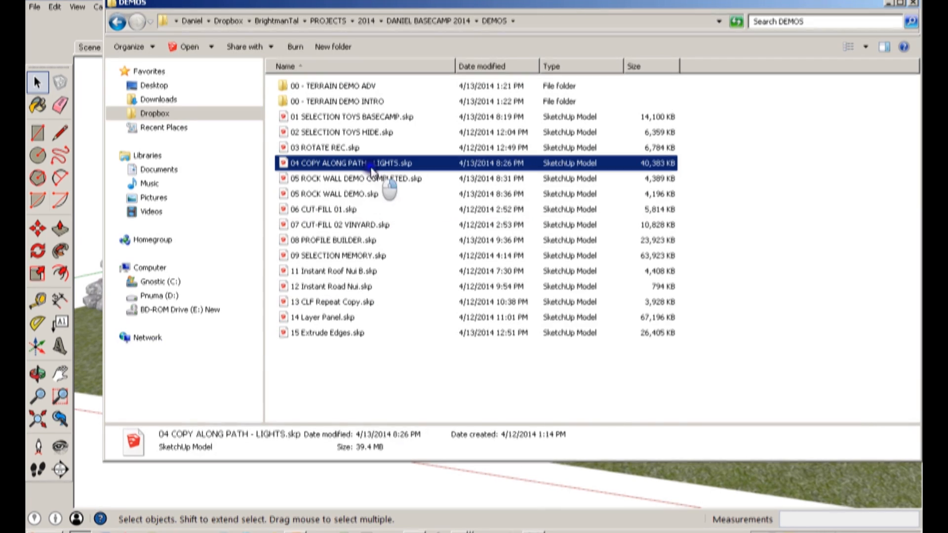
{"action": "right_click", "coordinate": [371, 170]}
{"action": "left_click", "coordinate": [395, 202]}
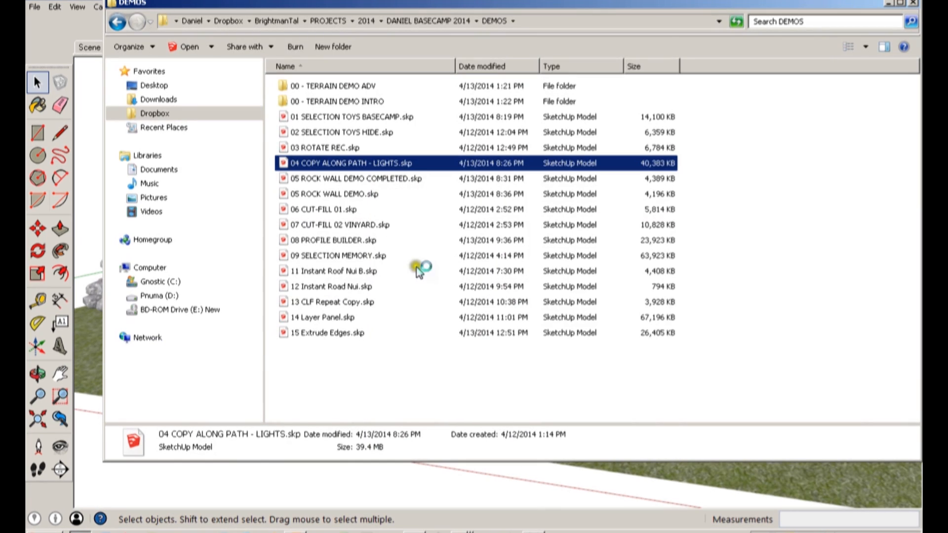
{"action": "left_click", "coordinate": [469, 467]}
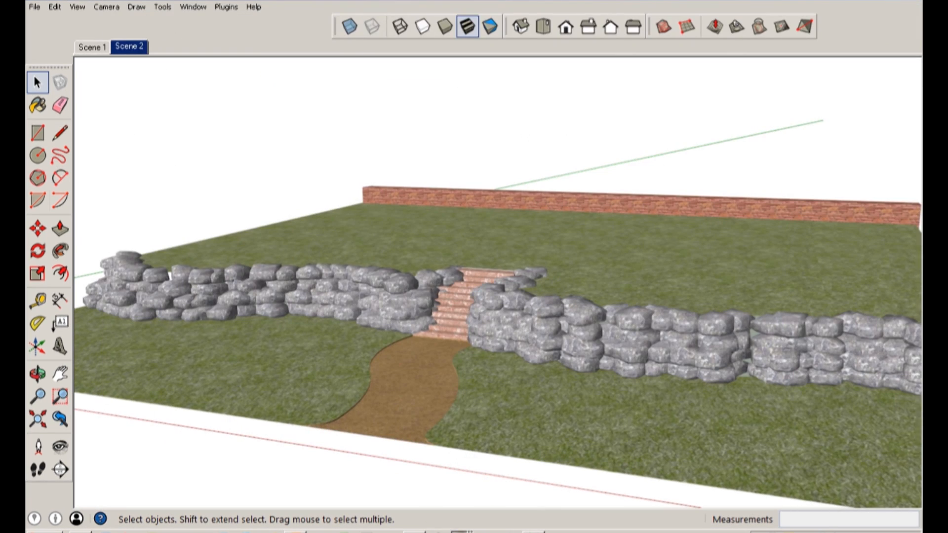
- Switch to the unfinished rock wall model and explode the curved wall line next to the rock into separate segments
{"action": "left_click", "coordinate": [436, 460]}
{"action": "middle_click_drag", "start_coordinate": [374, 259], "coordinate": [415, 353]}
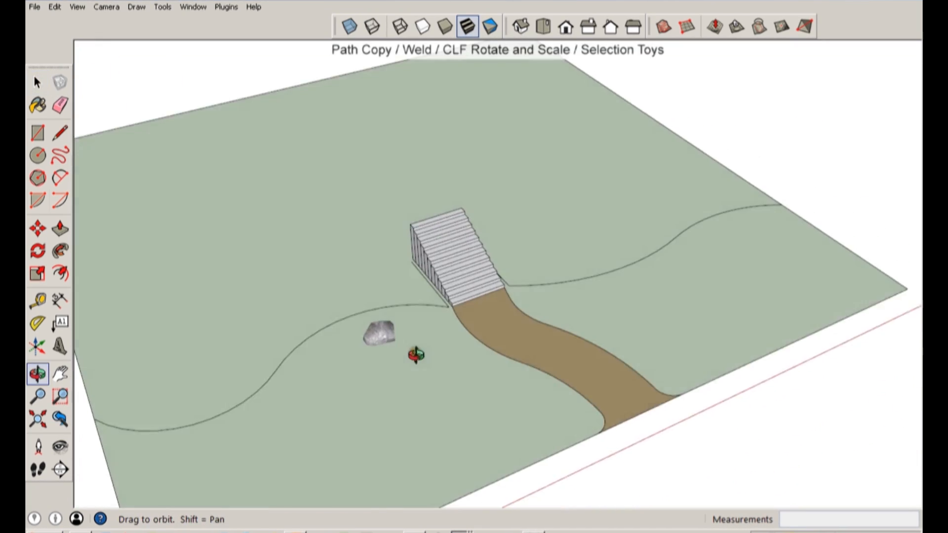
{"action": "scroll", "coordinate": [324, 267], "scroll_direction": "up", "scroll_amount": 4}
{"action": "left_click", "coordinate": [341, 342]}
{"action": "right_click", "coordinate": [342, 342]}
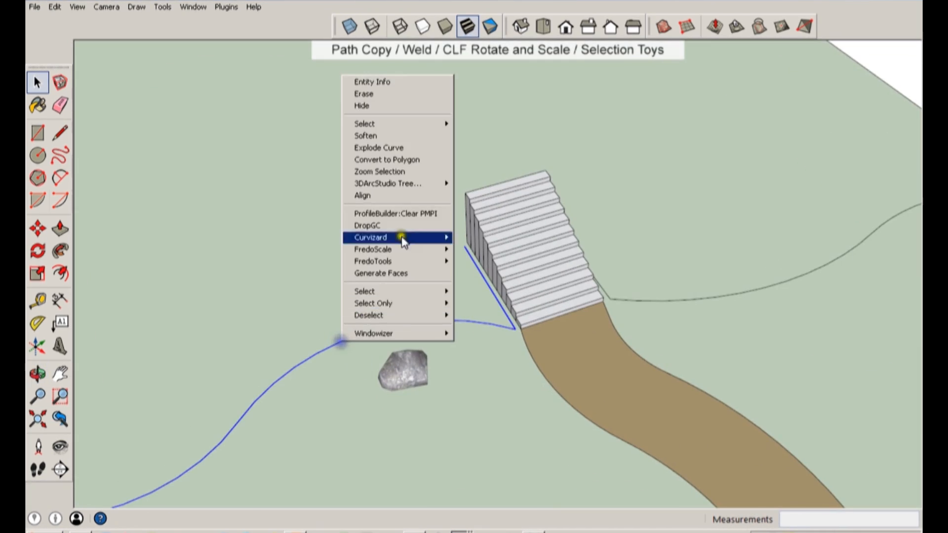
{"action": "left_click", "coordinate": [383, 145]}
{"action": "middle_click_drag", "start_coordinate": [451, 292], "coordinate": [440, 359]}
{"action": "left_click", "coordinate": [342, 262]}
{"action": "left_click", "coordinate": [367, 339]}
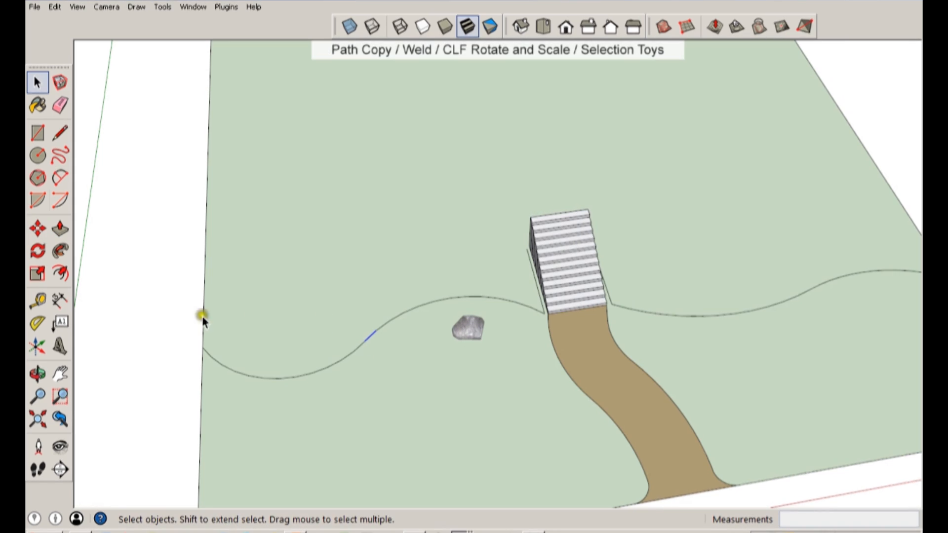
- Select the exploded segments of the curved wall line and recall that selection from the ground face with Cycle Previous Selections
{"action": "left_click_drag", "start_coordinate": [137, 302], "coordinate": [430, 442]}
{"action": "scroll", "coordinate": [437, 326], "scroll_direction": "up", "scroll_amount": 3}
{"action": "left_click_drag", "start_coordinate": [487, 250], "coordinate": [556, 310]}
{"action": "left_click", "coordinate": [437, 217]}
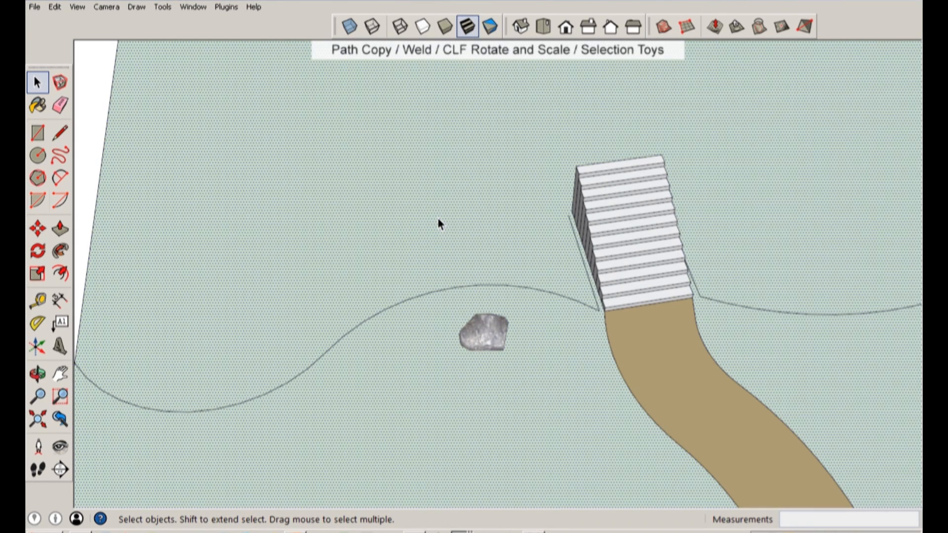
{"action": "left_click", "coordinate": [55, 7]}
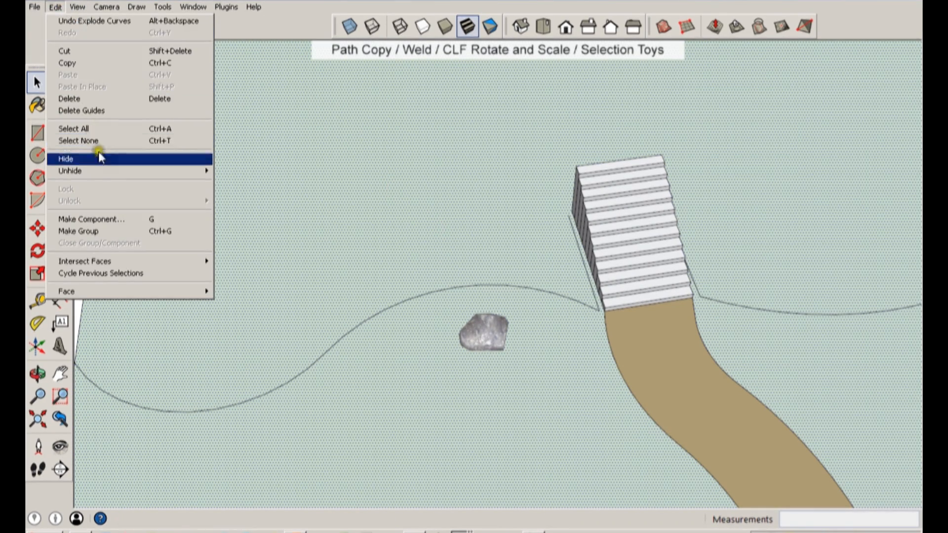
{"action": "left_click", "coordinate": [115, 272]}
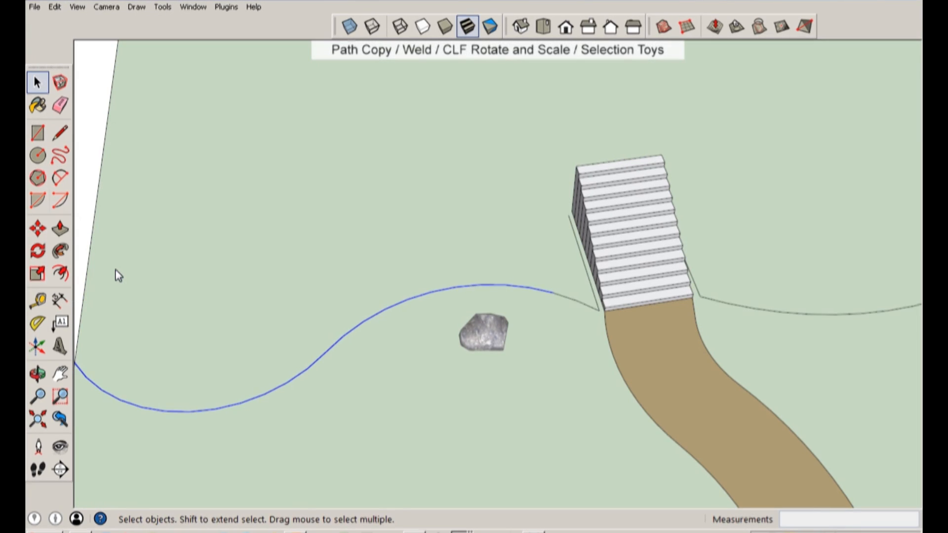
- Add the remaining wall-line segments near and along the stairs to the selection and weld them all into one curve
{"action": "left_click_drag", "start_coordinate": [522, 270], "coordinate": [585, 328], "text": "ctrl"}
{"action": "left_click", "coordinate": [591, 306], "text": "ctrl"}
{"action": "left_click", "coordinate": [595, 303], "text": "ctrl"}
{"action": "left_click", "coordinate": [227, 7]}
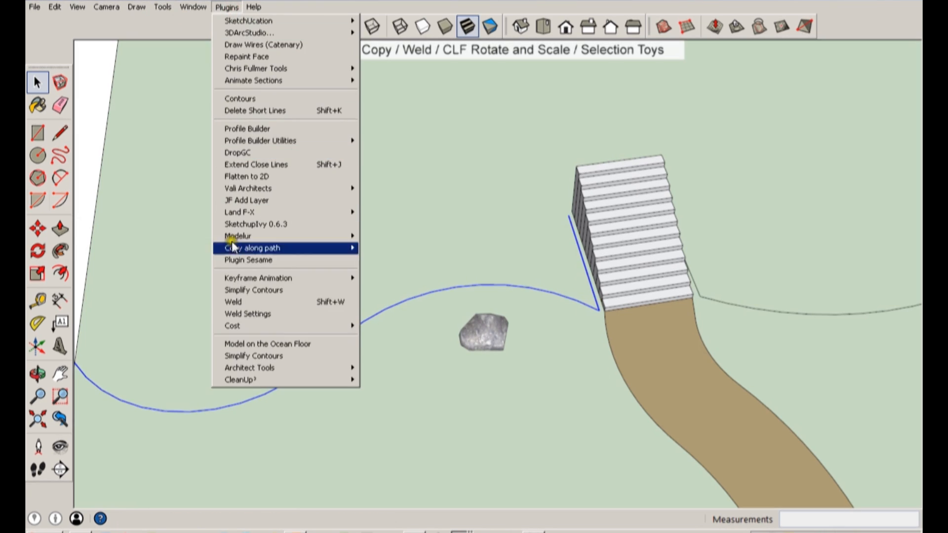
{"action": "left_click", "coordinate": [240, 302]}
{"action": "left_click", "coordinate": [556, 130]}
{"action": "mouse_move", "coordinate": [519, 301]}
{"action": "middle_mouse_down"}
{"action": "mouse_move", "coordinate": [507, 307]}
{"action": "mouse_move", "coordinate": [514, 294]}
{"action": "middle_mouse_up"}
{"action": "left_click", "coordinate": [513, 294]}
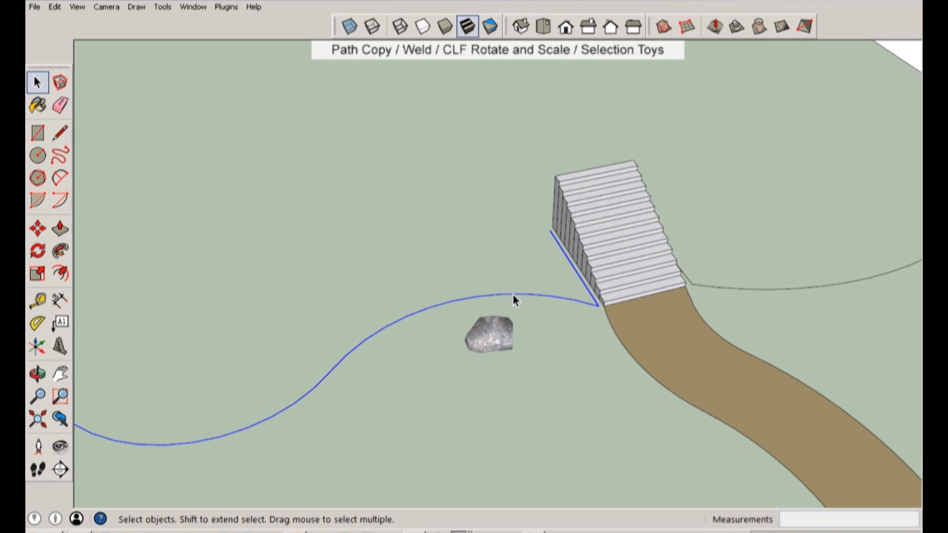
{"action": "middle_click_drag", "start_coordinate": [472, 395], "coordinate": [559, 356]}
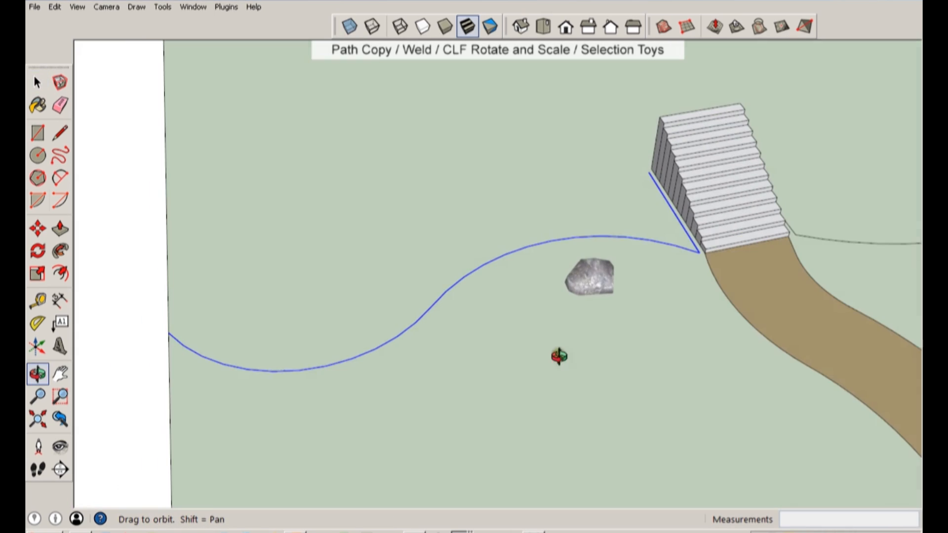
- Copy the rock component along the welded wall curve with Copy along path, at a 2' spacing
{"action": "left_click", "coordinate": [568, 266]}
{"action": "left_click", "coordinate": [557, 241]}
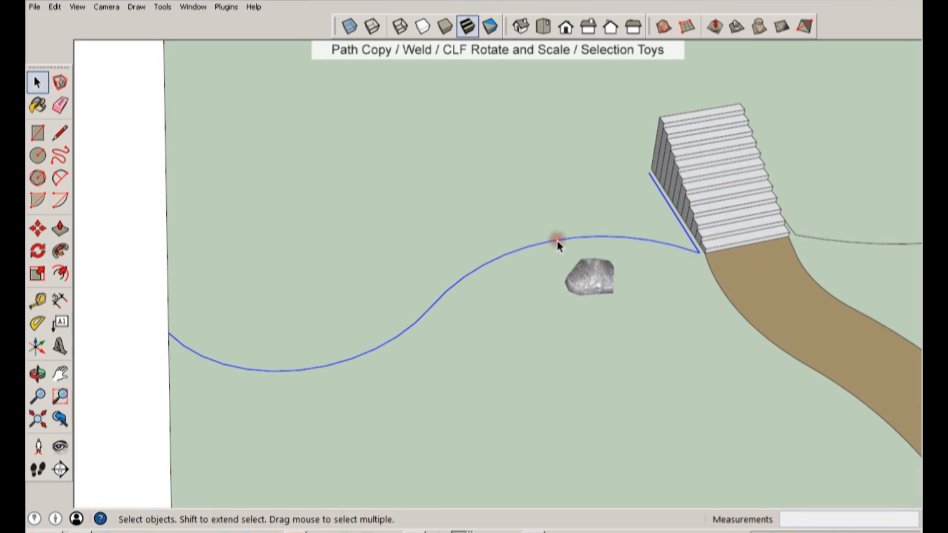
{"action": "left_click", "coordinate": [226, 7]}
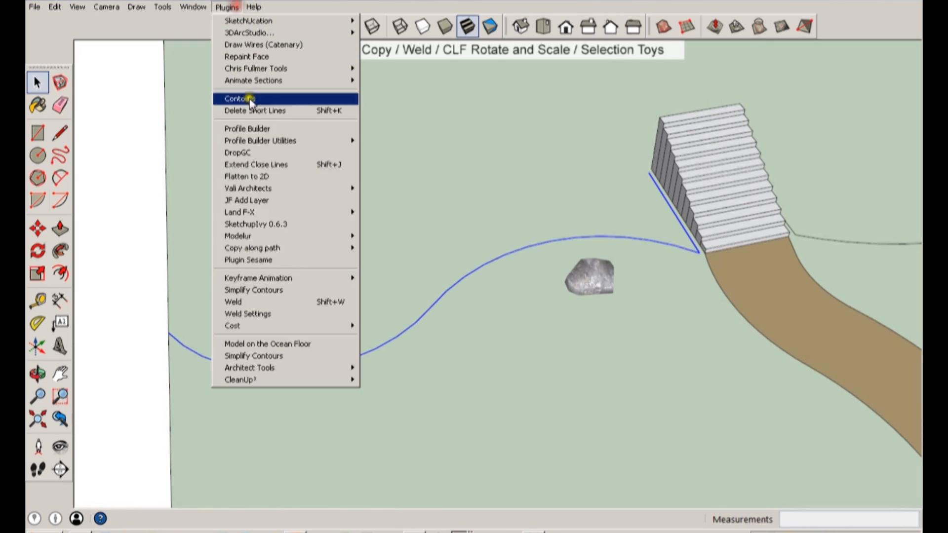
{"action": "mouse_move", "coordinate": [281, 249]}
{"action": "left_click", "coordinate": [387, 260]}
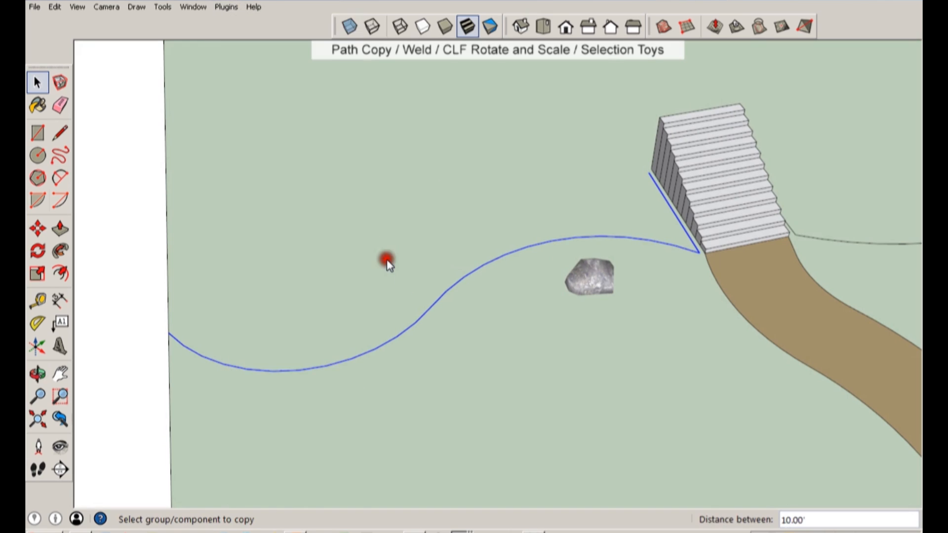
{"action": "type", "text": "2'"}
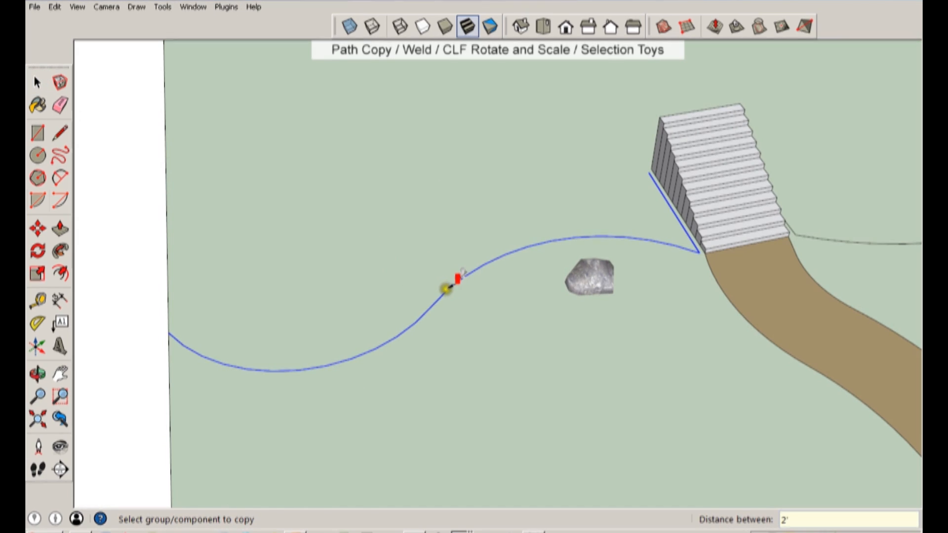
{"action": "left_click", "coordinate": [599, 281]}
- Select all instances of the rock component placed along the wall curve
{"action": "middle_click_drag", "start_coordinate": [611, 318], "coordinate": [479, 215]}
{"action": "left_click", "coordinate": [469, 266]}
{"action": "right_click", "coordinate": [469, 267]}
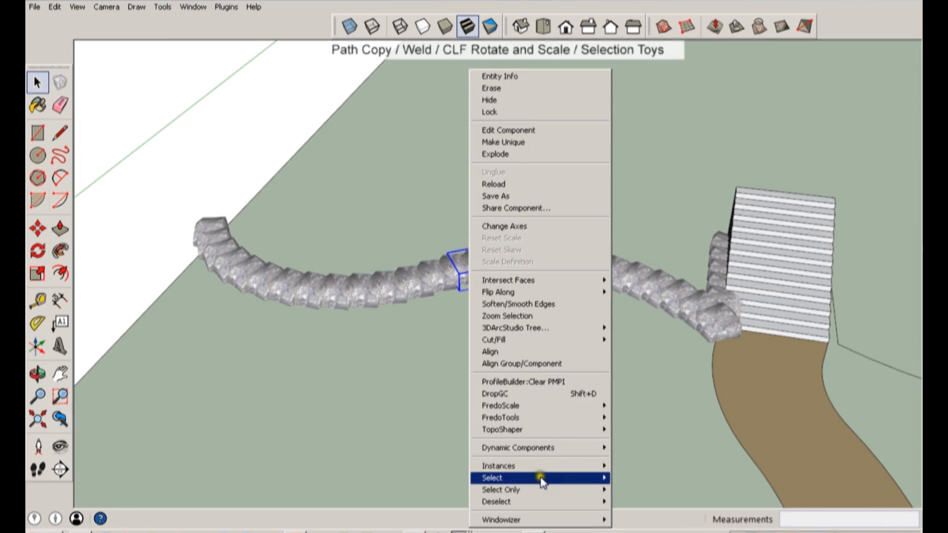
{"action": "mouse_move", "coordinate": [540, 466]}
{"action": "left_click", "coordinate": [642, 478]}
{"action": "middle_click_drag", "start_coordinate": [595, 320], "coordinate": [463, 339]}
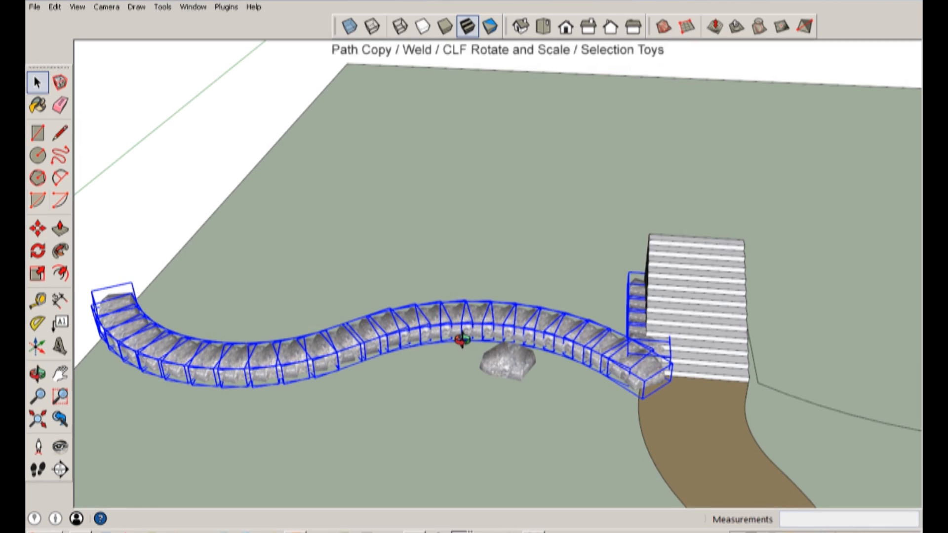
- Randomly scale and rotate the selected rocks with scale factors from 0.9 to 1.1 and a maximum rotation of 360
{"action": "left_click", "coordinate": [221, 7]}
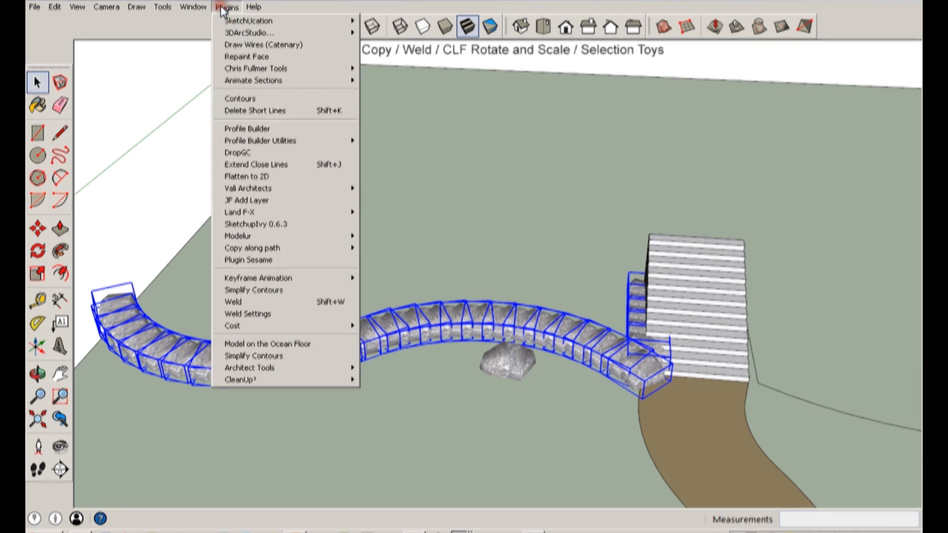
{"action": "mouse_move", "coordinate": [251, 75]}
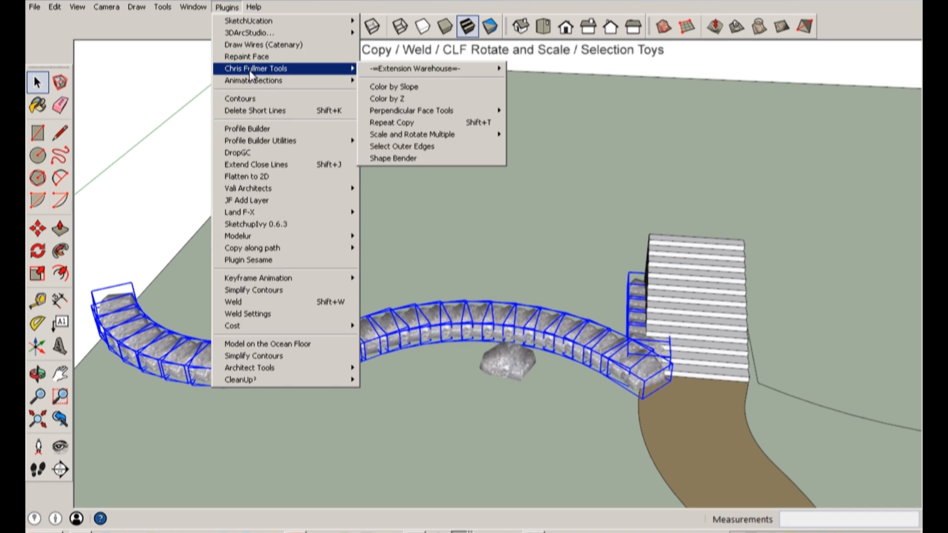
{"action": "mouse_move", "coordinate": [494, 137]}
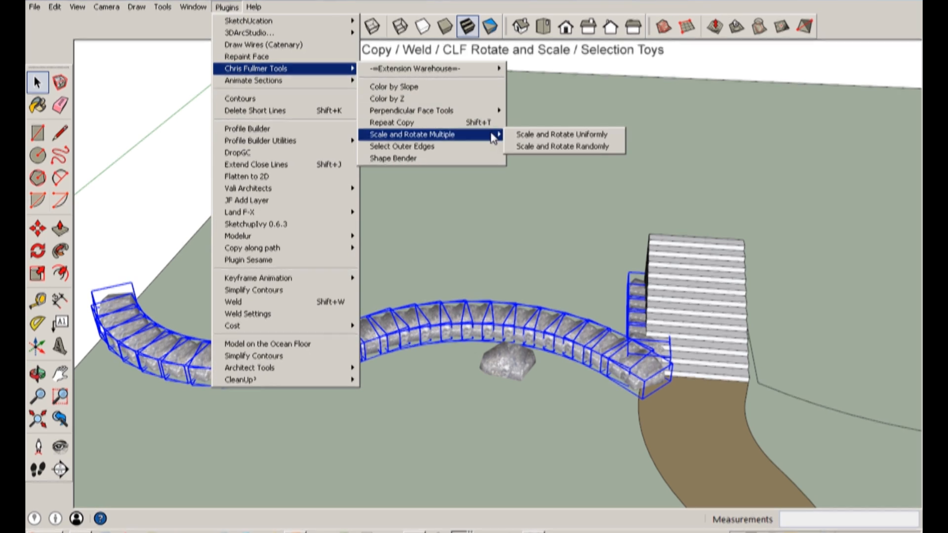
{"action": "left_click", "coordinate": [560, 147]}
{"action": "left_click", "coordinate": [489, 233]}
{"action": "double_click", "coordinate": [488, 233]}
{"action": "type", "text": ".9"}
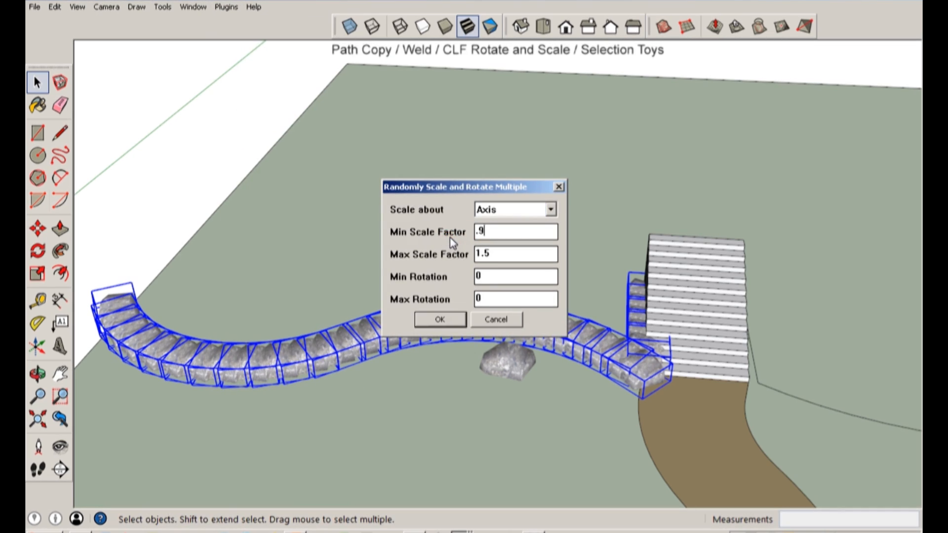
{"action": "double_click", "coordinate": [496, 254]}
{"action": "type", "text": "1.1"}
{"action": "double_click", "coordinate": [492, 299]}
{"action": "type", "text": "360"}
{"action": "left_click", "coordinate": [447, 321]}
- Try to copy the selected rocks straight up from the end rock beside the back of the stairs
{"action": "middle_click_drag", "start_coordinate": [449, 323], "coordinate": [642, 375]}
{"action": "scroll", "coordinate": [534, 272], "scroll_direction": "up", "scroll_amount": 6}
{"action": "middle_click_drag", "start_coordinate": [548, 272], "coordinate": [765, 247]}
{"action": "scroll", "coordinate": [281, 244], "scroll_direction": "up", "scroll_amount": 2}
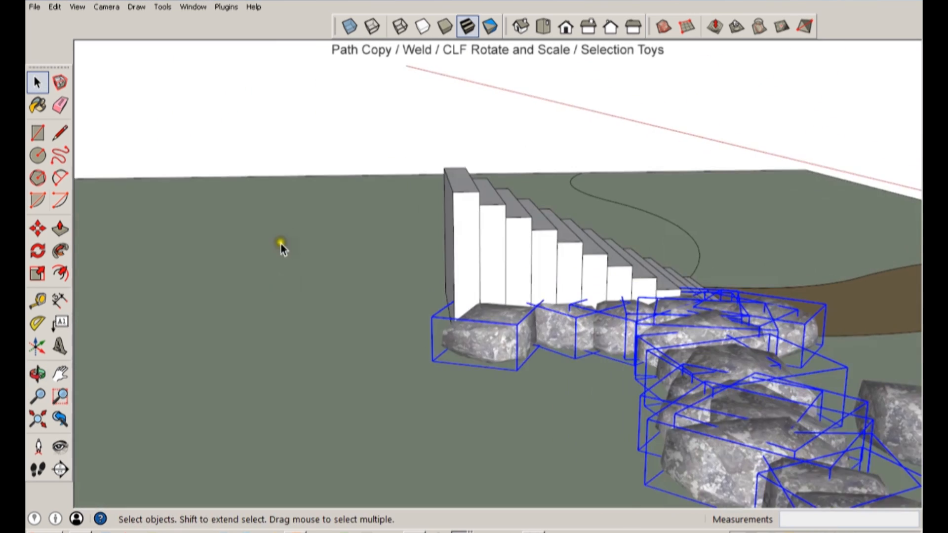
{"action": "middle_click_drag", "start_coordinate": [280, 244], "coordinate": [474, 250]}
{"action": "key", "text": "m"}
{"action": "key", "text": "ctrl"}
{"action": "left_click", "coordinate": [501, 296]}
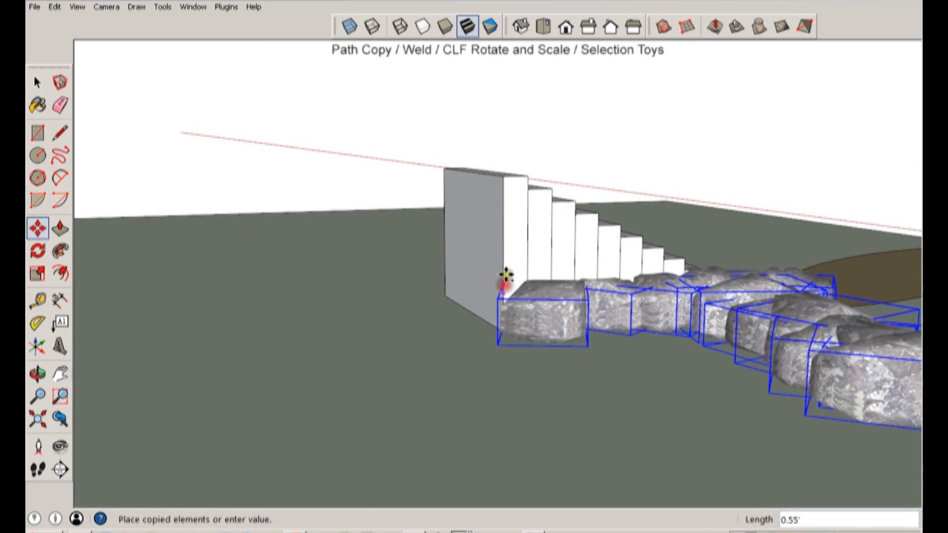
{"action": "left_click", "coordinate": [505, 253]}
{"action": "key", "text": "ctrl+z"}
- Copy the selected rocks straight up by about 1.48' to stack a second course on the wall
{"action": "key", "text": "ctrl"}
{"action": "left_click", "coordinate": [502, 295]}
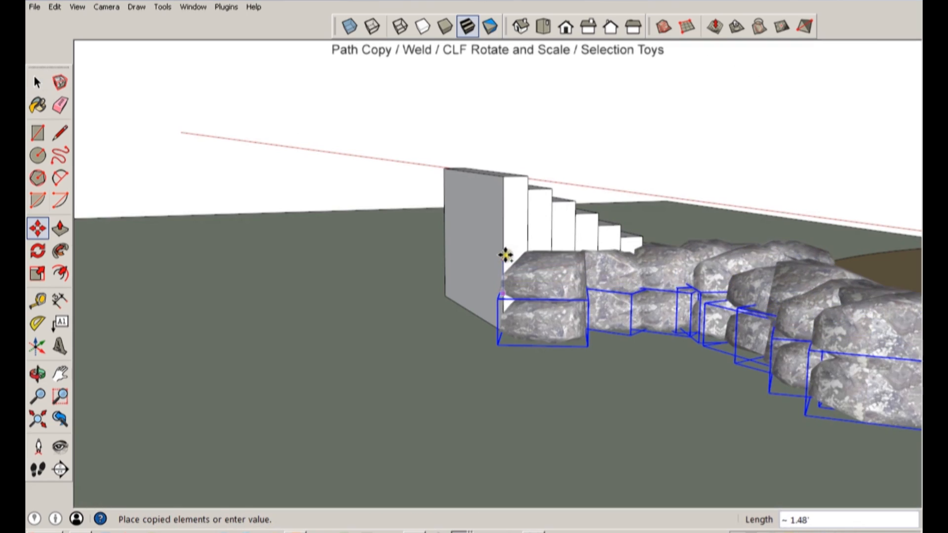
{"action": "left_click", "coordinate": [507, 254]}
{"action": "middle_click_drag", "start_coordinate": [506, 254], "coordinate": [593, 401]}
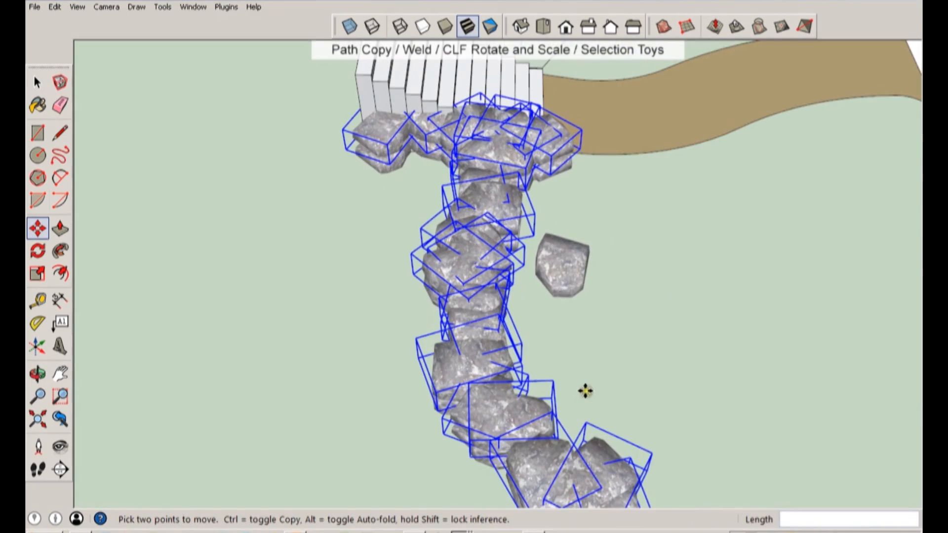
{"action": "left_click", "coordinate": [579, 368]}
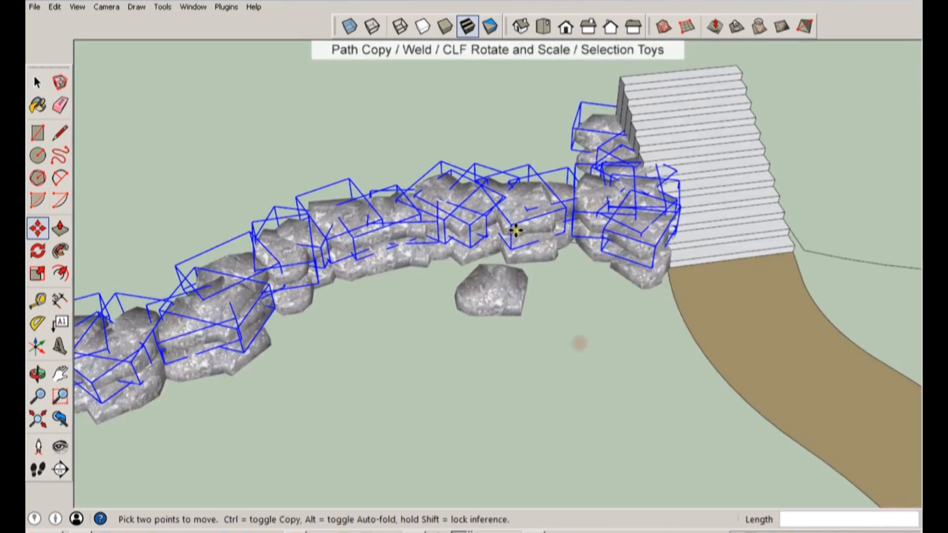
- Randomly rotate the second course of rocks with both scale factors at 1 and a maximum rotation of 360
{"action": "scroll", "coordinate": [516, 231], "scroll_direction": "down", "scroll_amount": 3}
{"action": "middle_click_drag", "start_coordinate": [642, 350], "coordinate": [706, 296]}
{"action": "left_click", "coordinate": [225, 7]}
{"action": "mouse_move", "coordinate": [255, 69]}
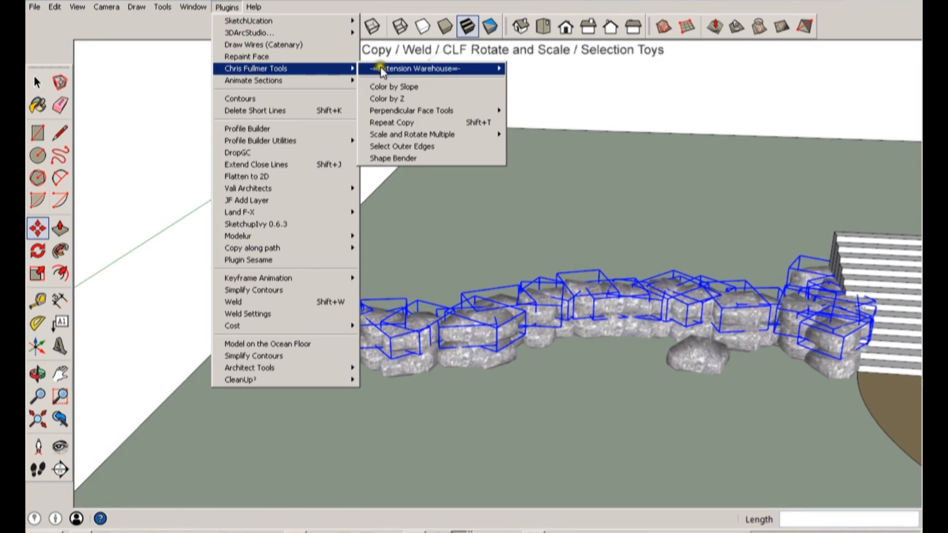
{"action": "mouse_move", "coordinate": [450, 134]}
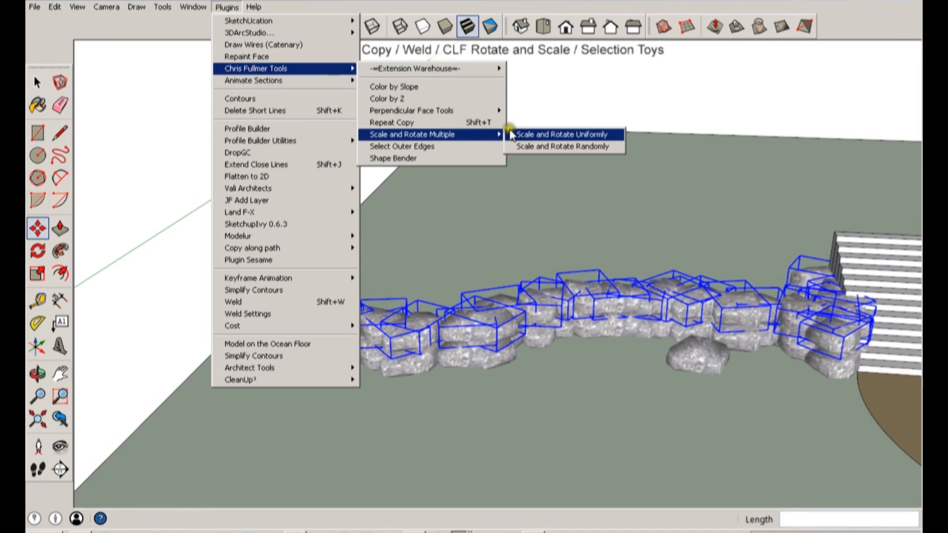
{"action": "left_click", "coordinate": [535, 146]}
{"action": "key", "text": "Tab"}
{"action": "type", "text": "1"}
{"action": "key", "text": "Tab"}
{"action": "type", "text": "1"}
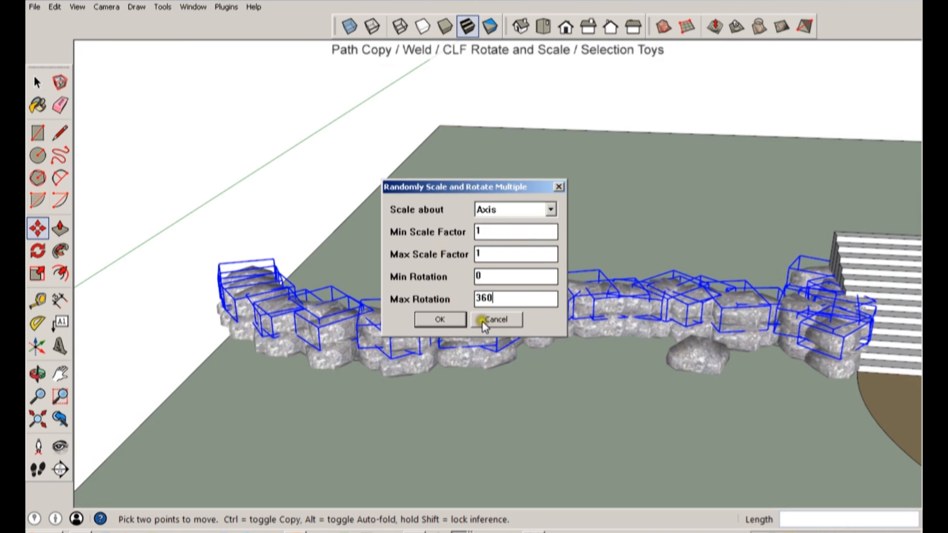
{"action": "left_click", "coordinate": [446, 321]}
- Select every instance of the rock component in both courses, starting from a rock in the lower course
{"action": "middle_click_drag", "start_coordinate": [520, 369], "coordinate": [889, 296]}
{"action": "middle_click_drag", "start_coordinate": [430, 341], "coordinate": [243, 383]}
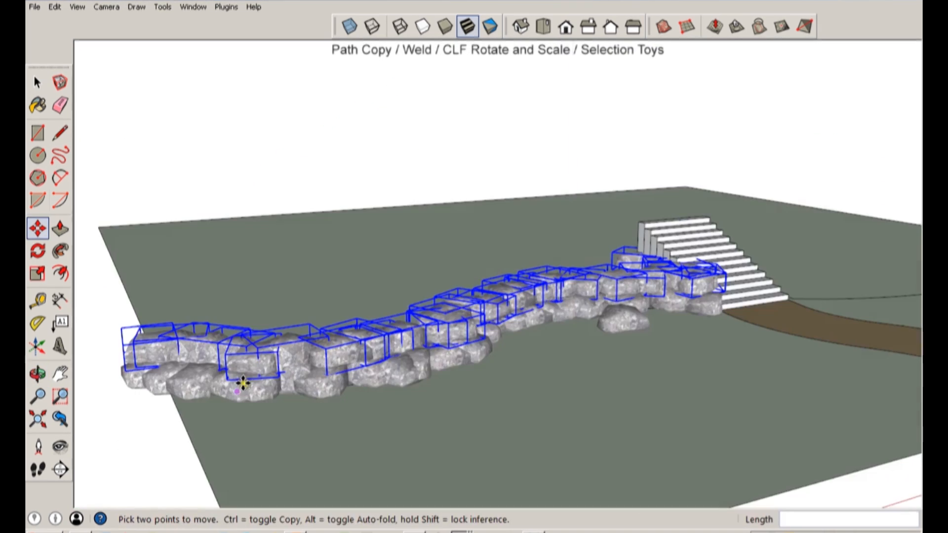
{"action": "key", "text": "space"}
{"action": "right_click", "coordinate": [395, 368]}
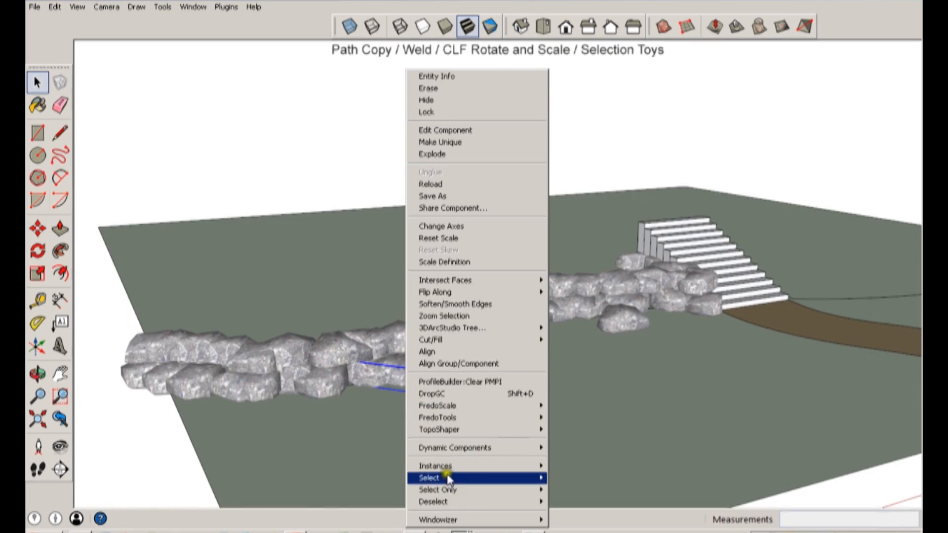
{"action": "mouse_move", "coordinate": [449, 467]}
{"action": "left_click", "coordinate": [561, 466]}
- Copy both rock courses straight up, using the stairs' back lower corner as the base point, to double the wall's height
{"action": "middle_click_drag", "start_coordinate": [456, 334], "coordinate": [208, 250]}
{"action": "scroll", "coordinate": [208, 250], "scroll_direction": "up", "scroll_amount": 2}
{"action": "key", "text": "m"}
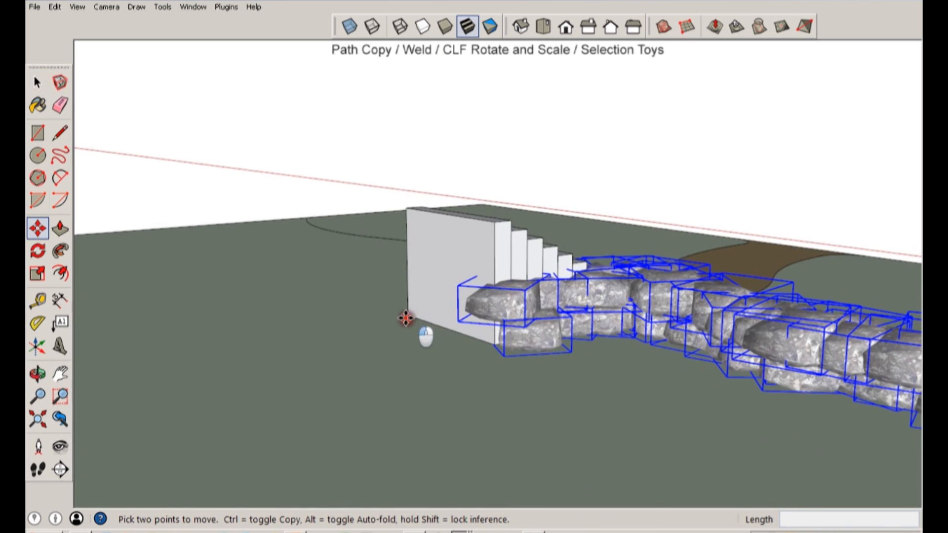
{"action": "key", "text": "ctrl"}
{"action": "left_click", "coordinate": [407, 316]}
{"action": "middle_click_drag", "start_coordinate": [405, 267], "coordinate": [542, 184]}
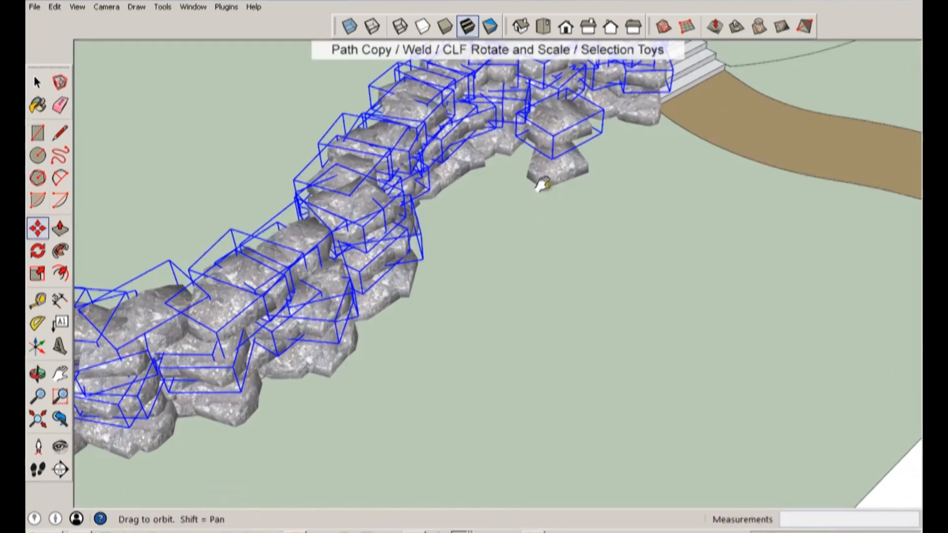
- Randomly rotate the two upper rock courses with both scale factors at 1 and the same maximum rotation as the second course
{"action": "middle_click_drag", "start_coordinate": [525, 269], "coordinate": [346, 223]}
{"action": "left_click", "coordinate": [214, 9]}
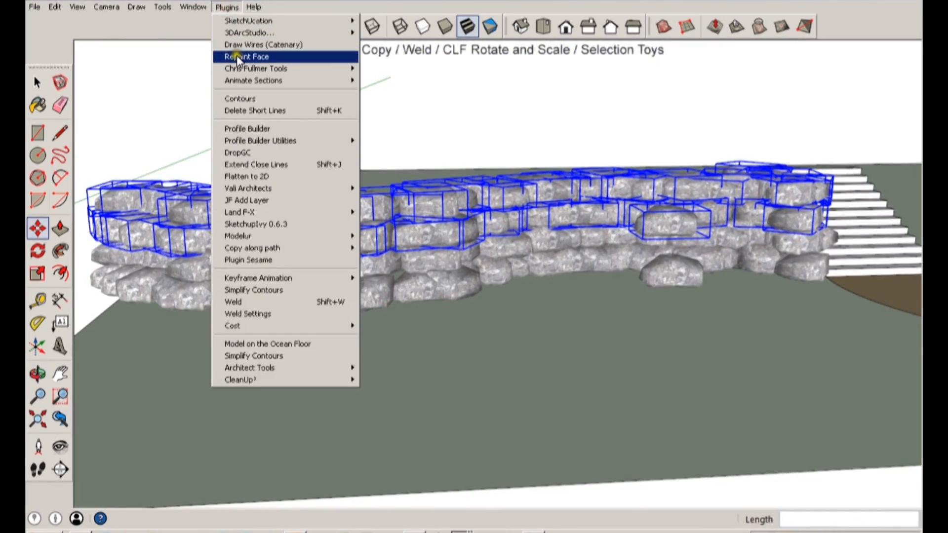
{"action": "mouse_move", "coordinate": [248, 71]}
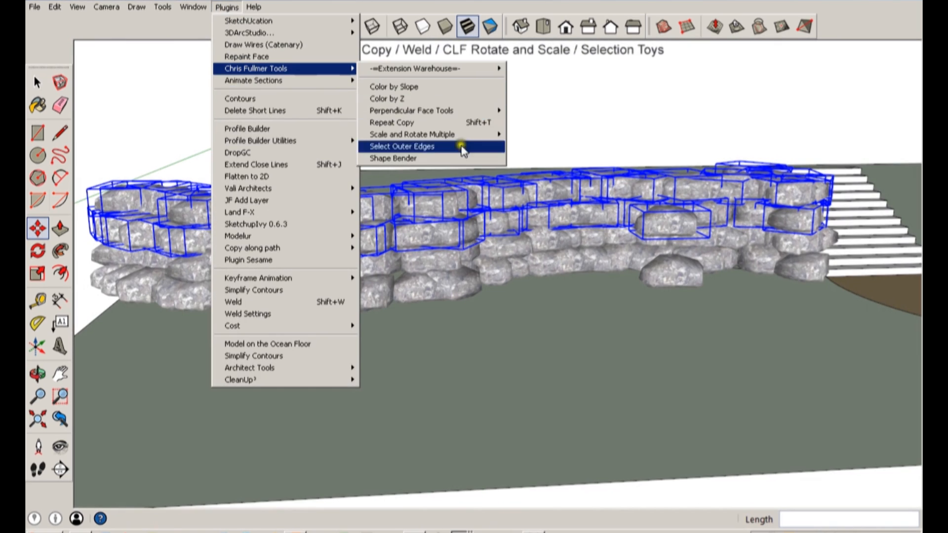
{"action": "mouse_move", "coordinate": [482, 134]}
{"action": "left_click", "coordinate": [559, 146]}
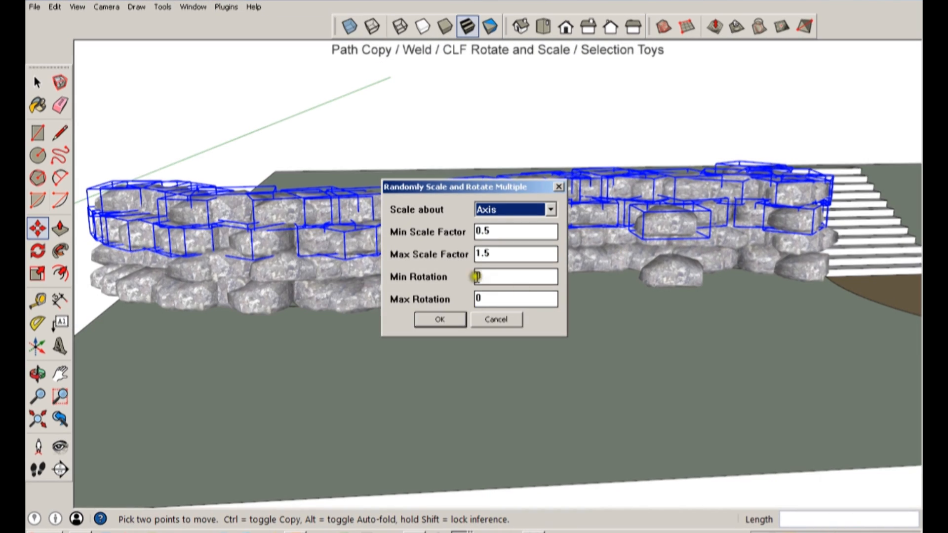
{"action": "left_click_drag", "start_coordinate": [492, 231], "coordinate": [448, 226]}
{"action": "left_click_drag", "start_coordinate": [514, 254], "coordinate": [453, 271]}
{"action": "type", "text": "1"}
{"action": "left_click_drag", "start_coordinate": [494, 299], "coordinate": [436, 294]}
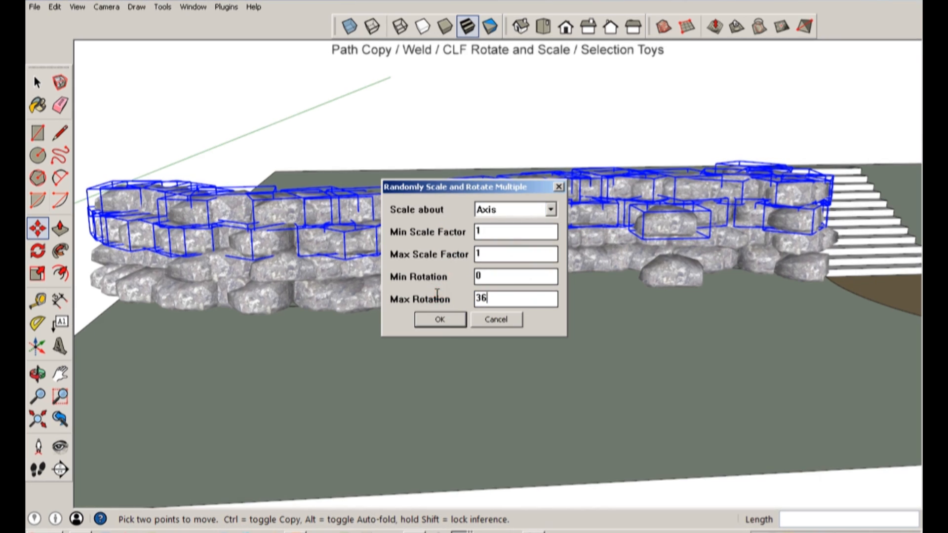
{"action": "left_click", "coordinate": [439, 319]}
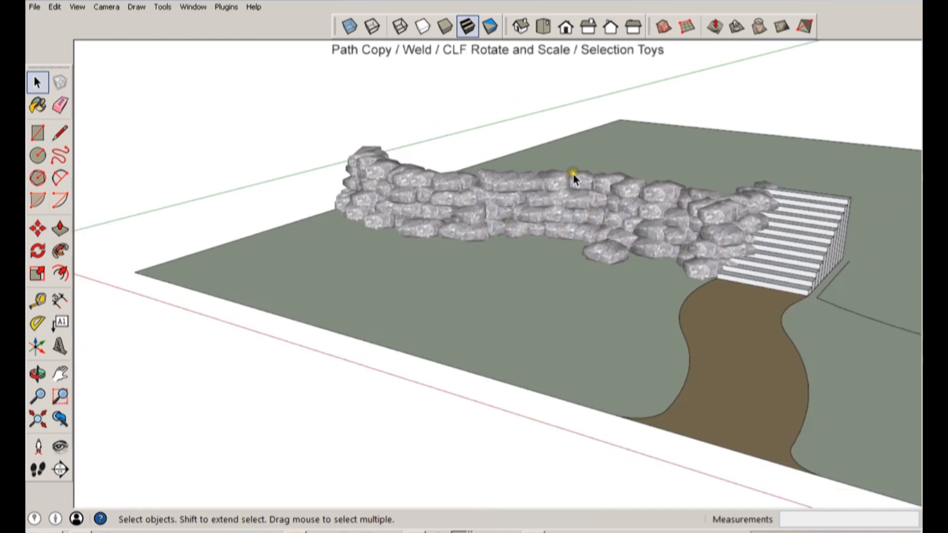
{"action": "middle_click_drag", "start_coordinate": [574, 174], "coordinate": [693, 260]}
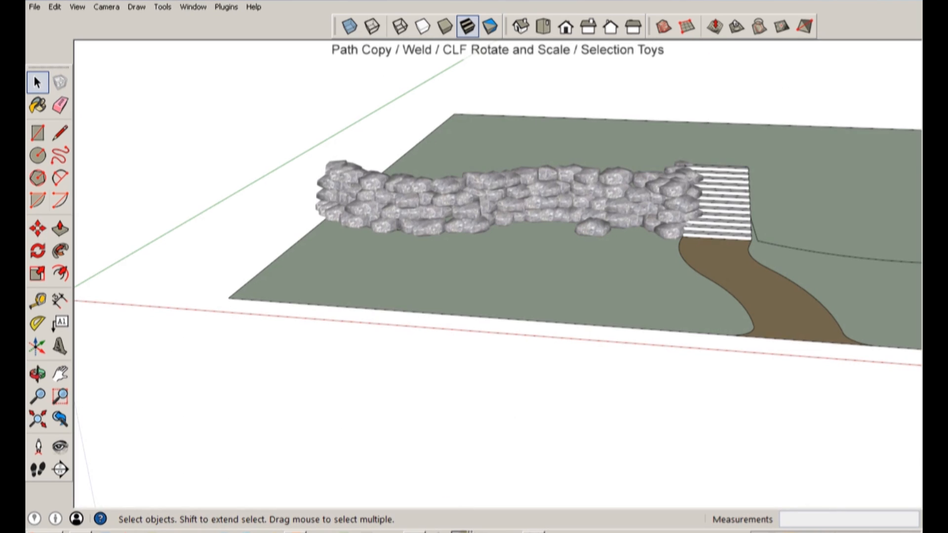
- Dismiss the read-only prompt for 04 COPY ALONG PATH - LIGHTS.skp and look over the string lights and plaza in the already open lights model
{"action": "left_click", "coordinate": [421, 514]}
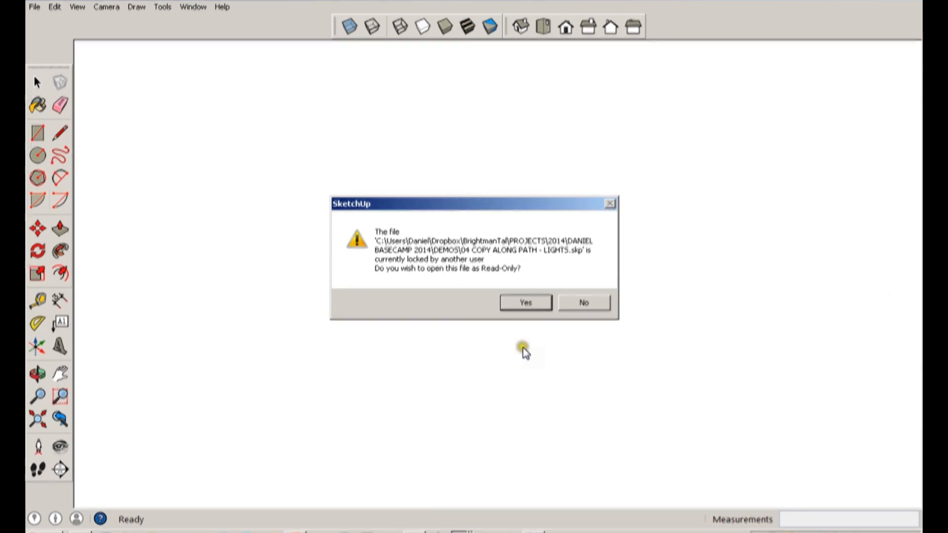
{"action": "left_click", "coordinate": [551, 304]}
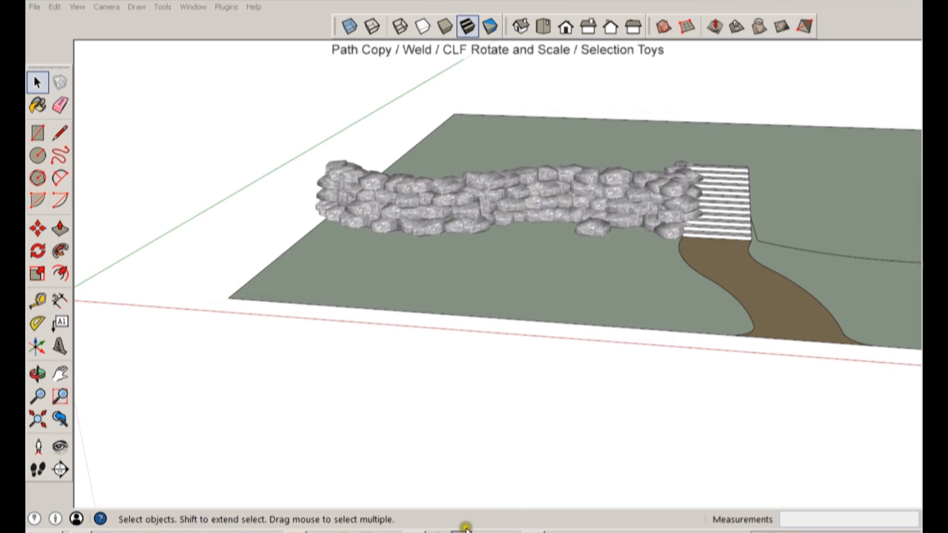
{"action": "left_click", "coordinate": [454, 518]}
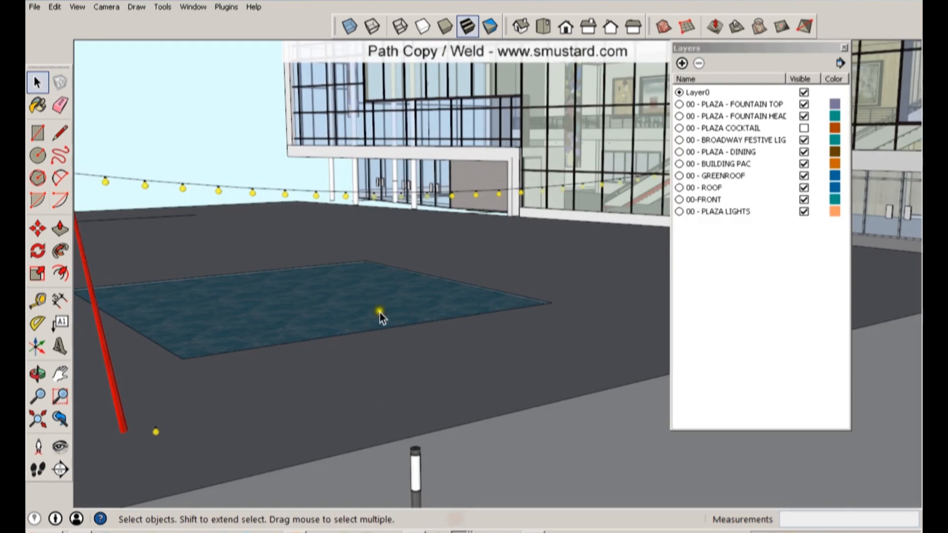
{"action": "middle_click_drag", "start_coordinate": [380, 313], "coordinate": [341, 337]}
{"action": "scroll", "coordinate": [342, 340], "scroll_direction": "down", "scroll_amount": 3}
{"action": "middle_click_drag", "start_coordinate": [428, 383], "coordinate": [519, 138], "text": "shift"}
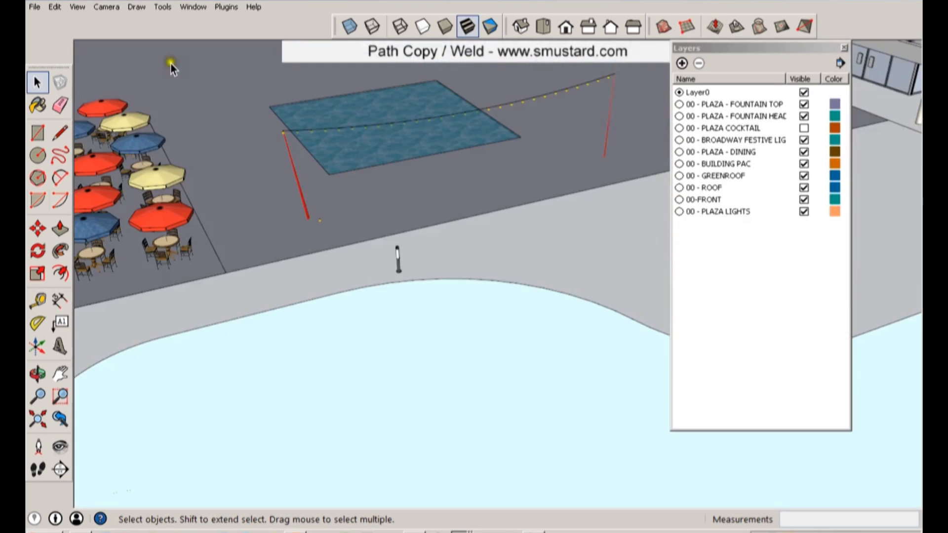
{"action": "scroll", "coordinate": [241, 251], "scroll_direction": "down", "scroll_amount": 1}
{"action": "middle_click_drag", "start_coordinate": [241, 251], "coordinate": [389, 251], "text": "shift"}
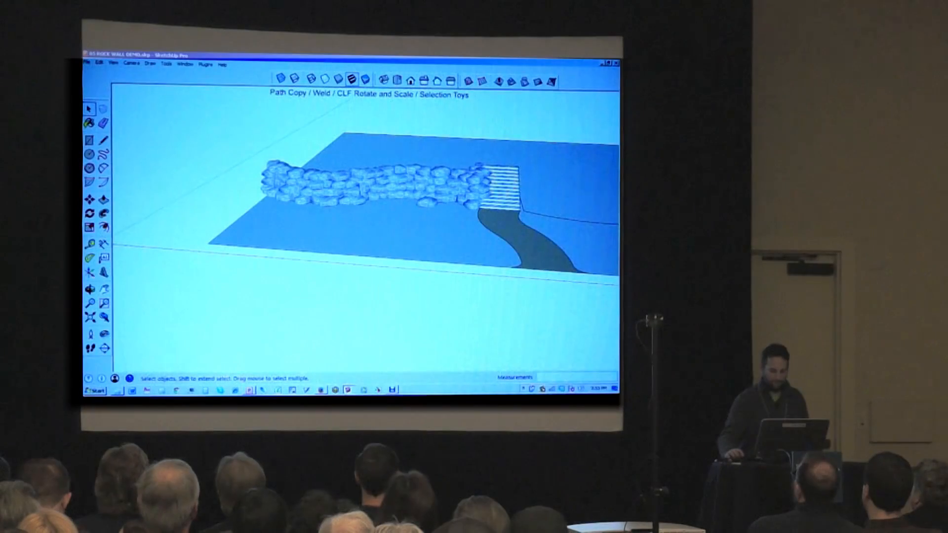
- Switch to the Cut / Fill (beta) model and examine its Existing and Proposed terrains
{"action": "left_click", "coordinate": [345, 364]}
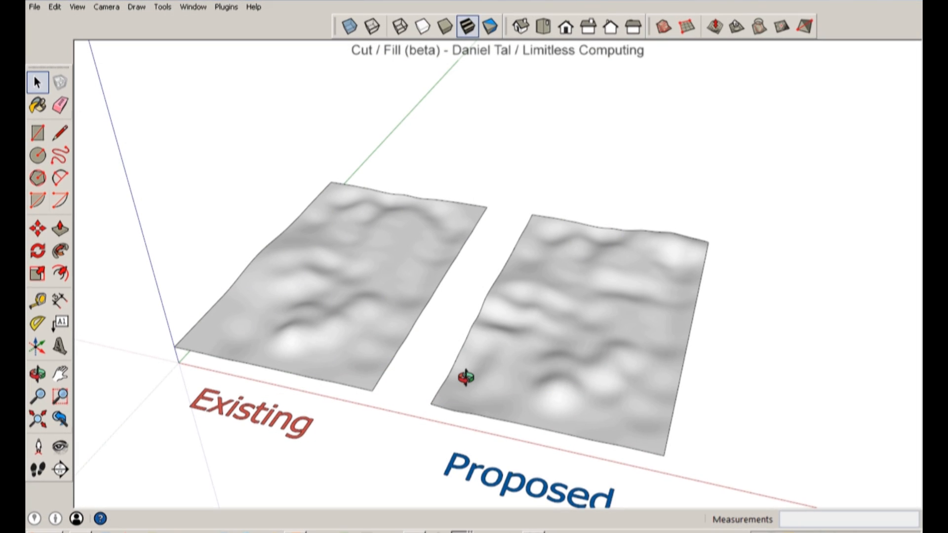
{"action": "scroll", "coordinate": [245, 189], "scroll_direction": "up", "scroll_amount": 2}
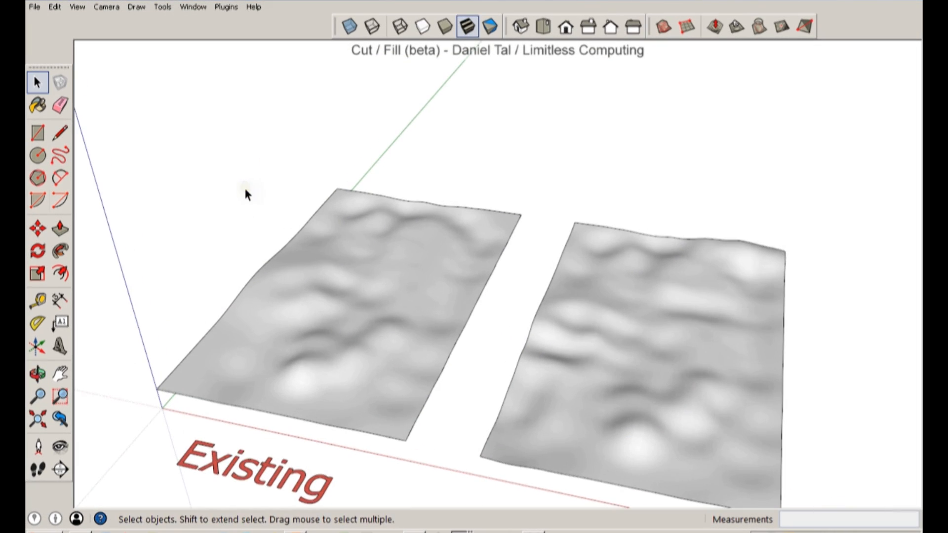
- Show the Layers list and shrink it so both terrains and their labels are in view
{"action": "key", "text": "shift+l"}
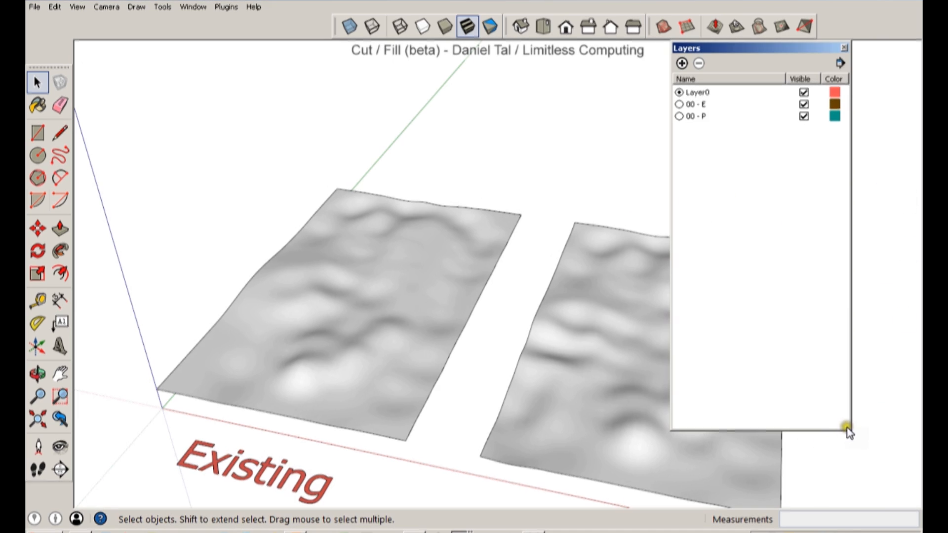
{"action": "left_click_drag", "start_coordinate": [845, 430], "coordinate": [831, 193]}
{"action": "middle_click_drag", "start_coordinate": [479, 387], "coordinate": [461, 309], "text": "shift"}
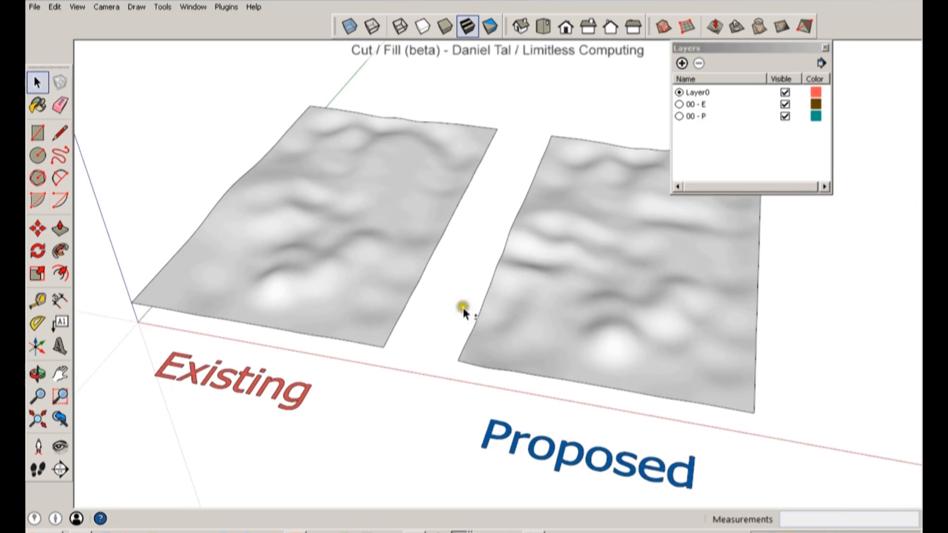
- Assign the Existing terrain as the existing surface and the Proposed terrain as the proposed surface for Cut/Fill
{"action": "left_click", "coordinate": [329, 206]}
{"action": "right_click", "coordinate": [329, 206]}
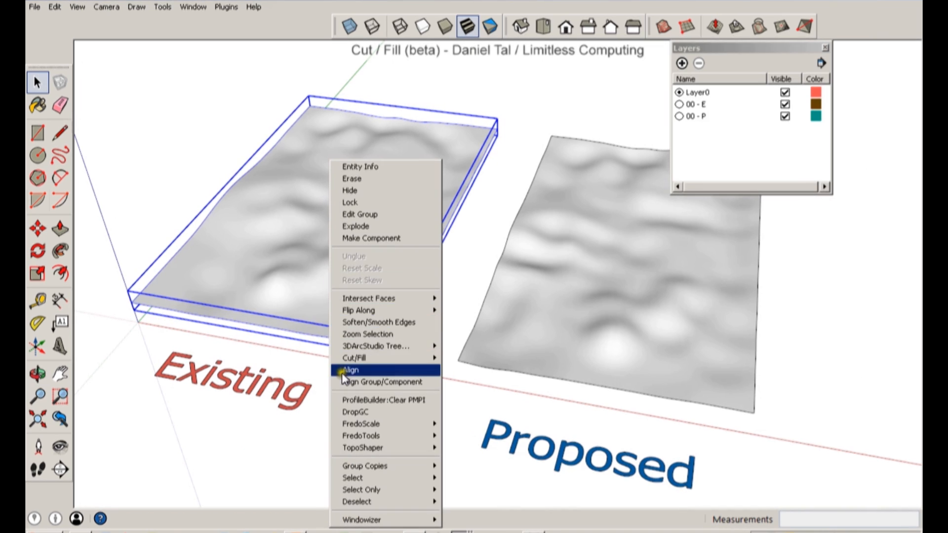
{"action": "mouse_move", "coordinate": [355, 358]}
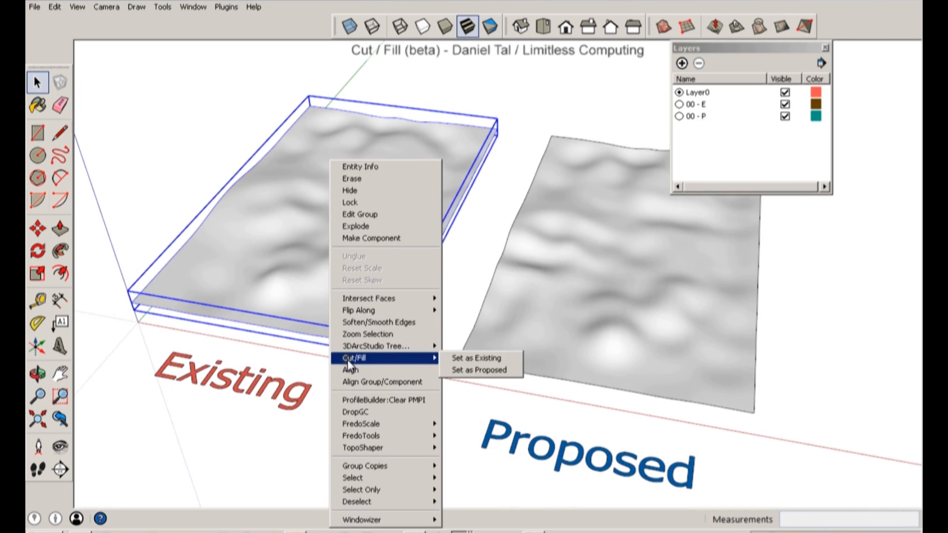
{"action": "left_click", "coordinate": [459, 363]}
{"action": "left_click", "coordinate": [526, 287]}
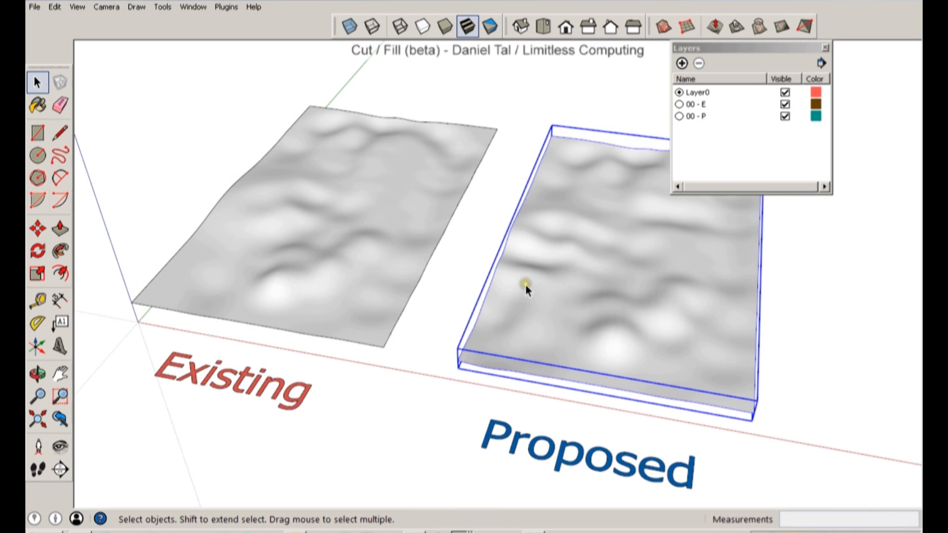
{"action": "right_click", "coordinate": [509, 285]}
{"action": "mouse_move", "coordinate": [539, 358]}
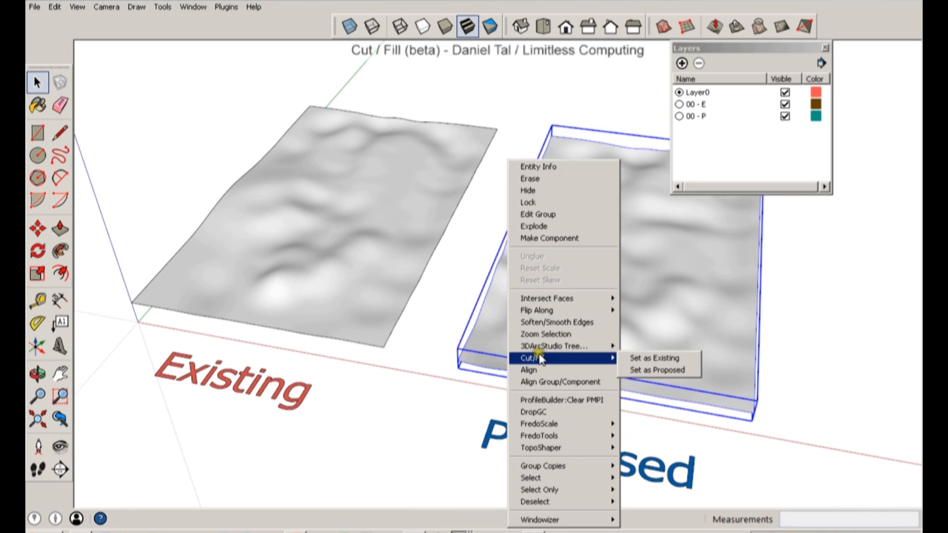
{"action": "left_click", "coordinate": [652, 370]}
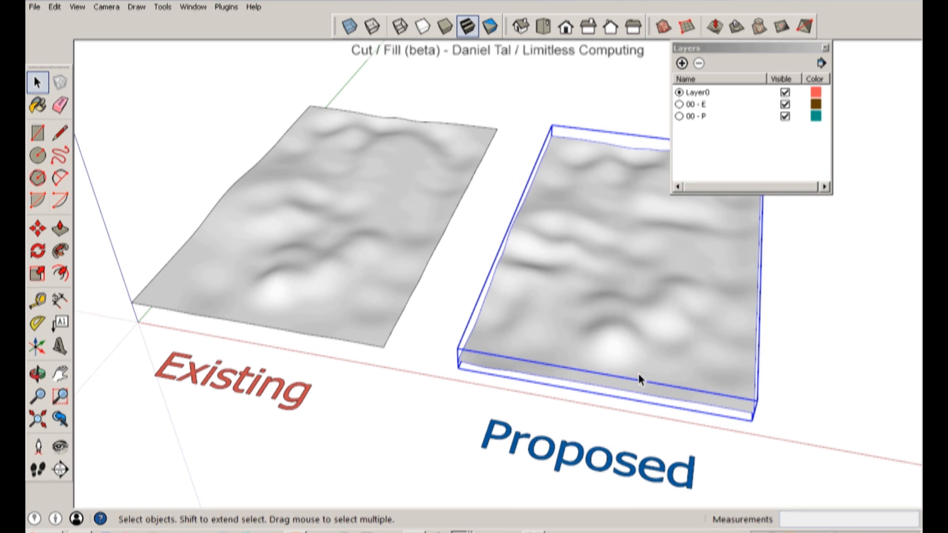
- Calculate the Cut/Fill between the two terrains and acknowledge the completion notice
{"action": "right_click", "coordinate": [612, 306]}
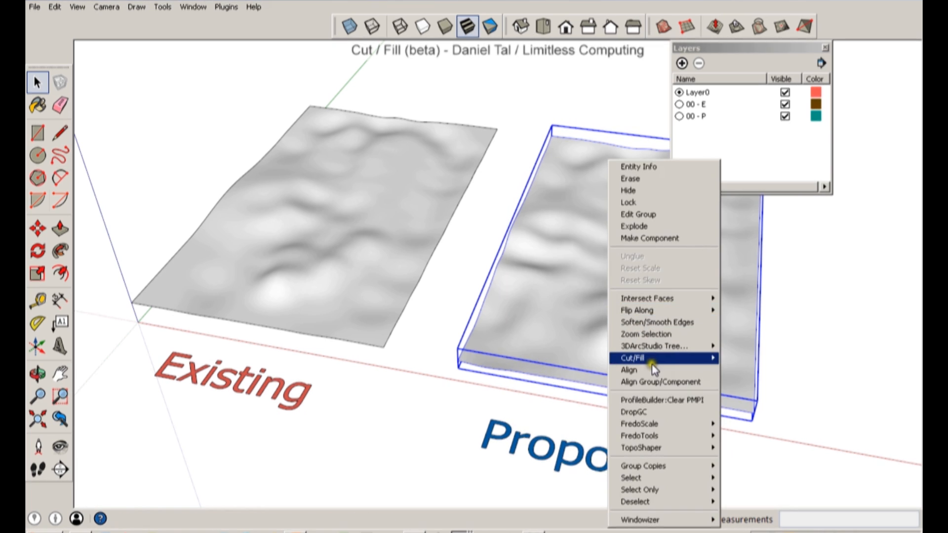
{"action": "mouse_move", "coordinate": [653, 364]}
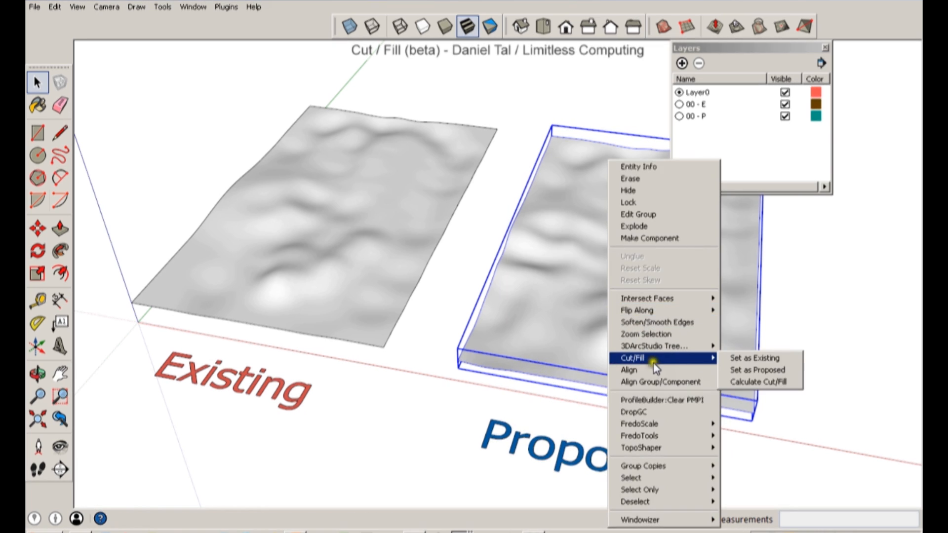
{"action": "left_click", "coordinate": [748, 382]}
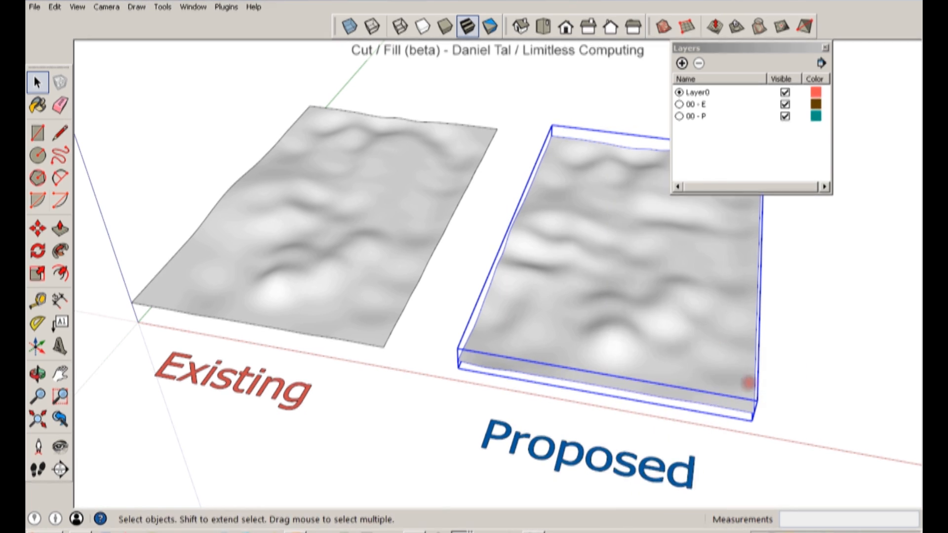
{"action": "left_click", "coordinate": [391, 311]}
{"action": "left_click", "coordinate": [538, 343]}
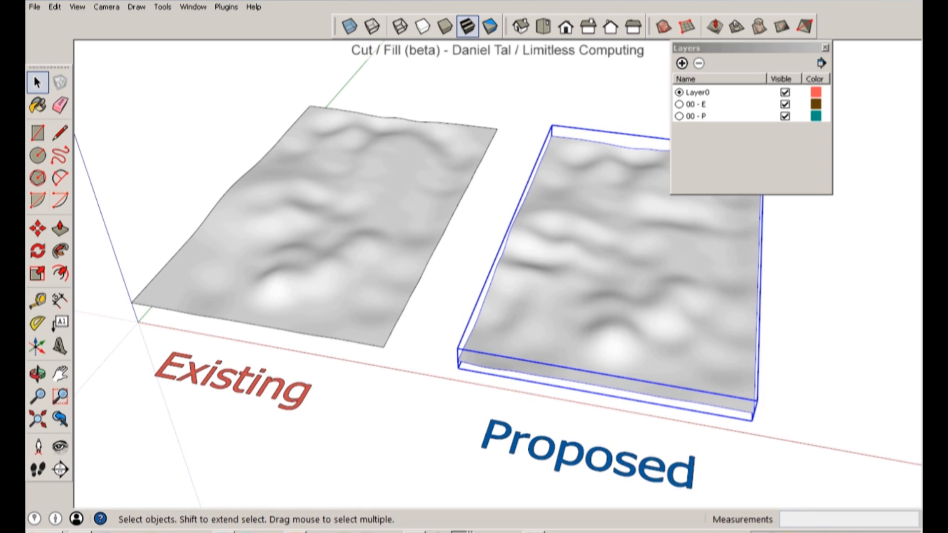
{"action": "left_click", "coordinate": [612, 335]}
{"action": "key", "text": "ctrl+shift+Escape"}
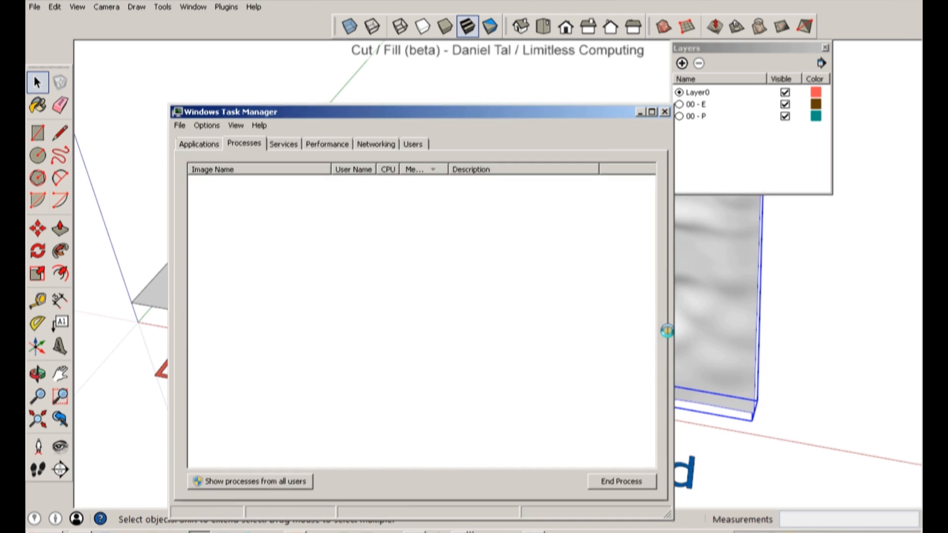
{"action": "left_click", "coordinate": [636, 113]}
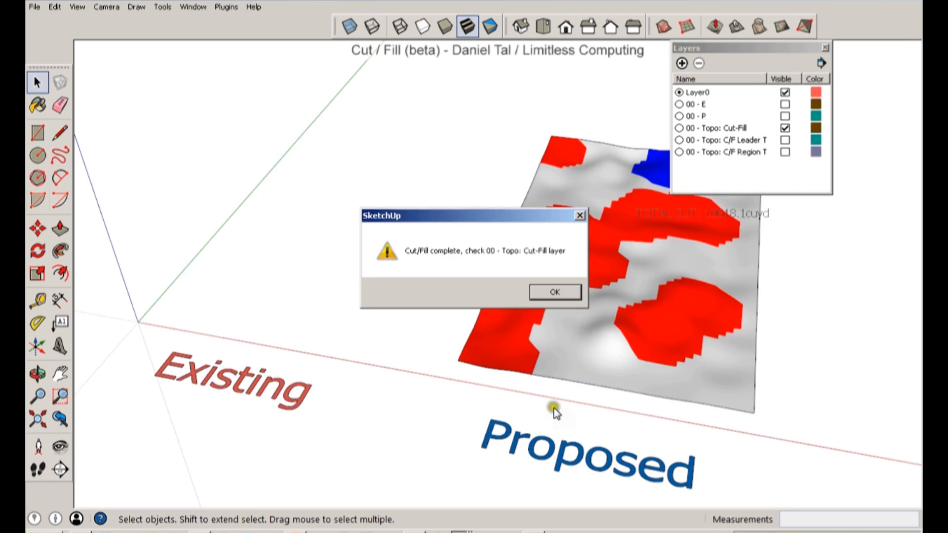
{"action": "left_click", "coordinate": [544, 295]}
- Make the 00 - Topo C/F Leader and C/F Region text layers visible on the cut/fill terrain
{"action": "middle_click_drag", "start_coordinate": [655, 264], "coordinate": [474, 322]}
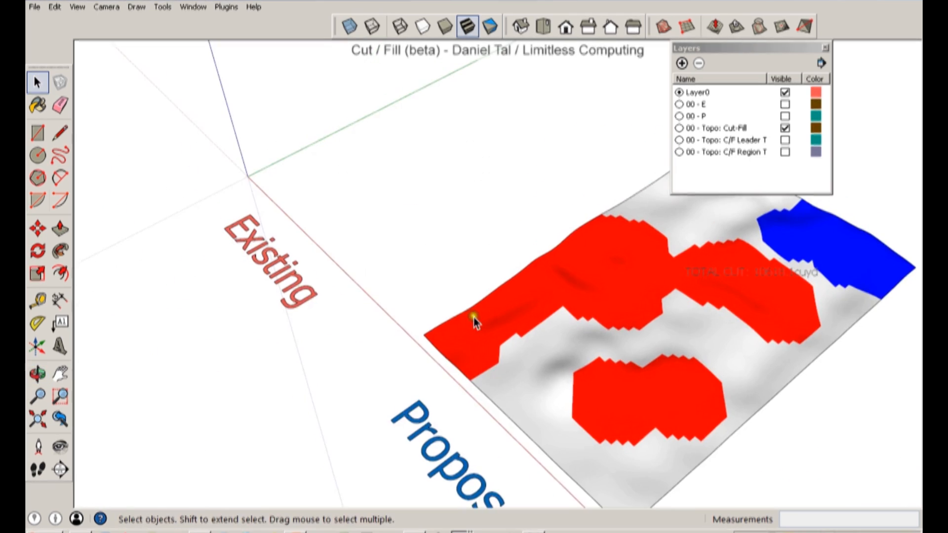
{"action": "middle_click_drag", "start_coordinate": [677, 318], "coordinate": [459, 186]}
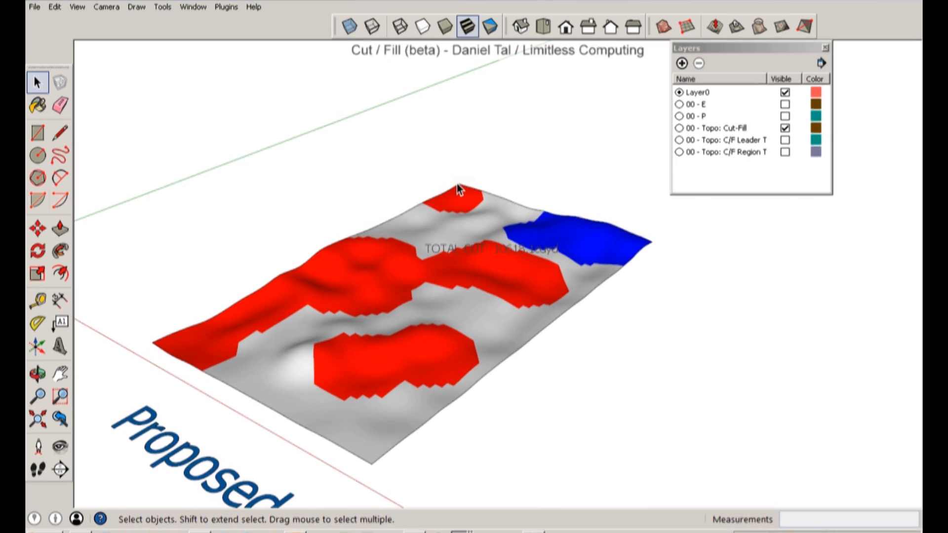
{"action": "middle_click_drag", "start_coordinate": [458, 187], "coordinate": [503, 118]}
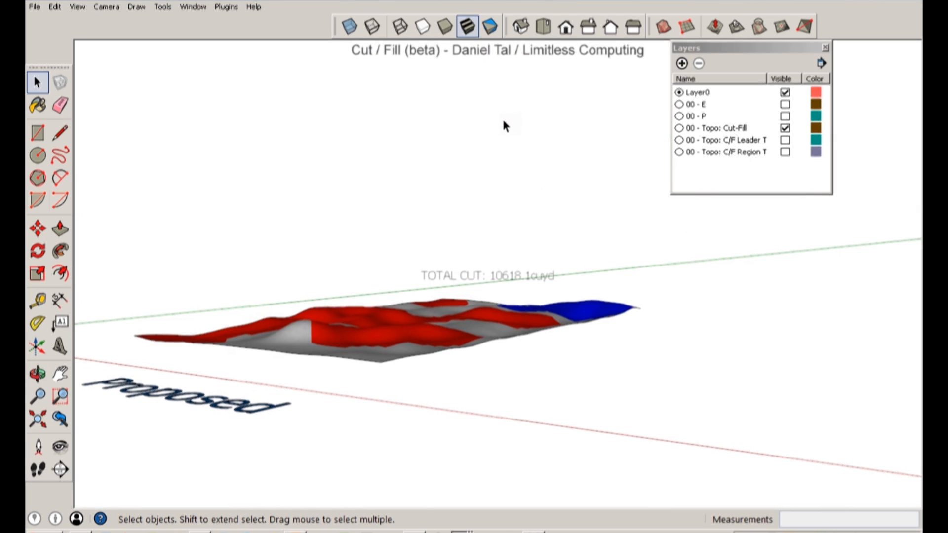
{"action": "left_click", "coordinate": [785, 141]}
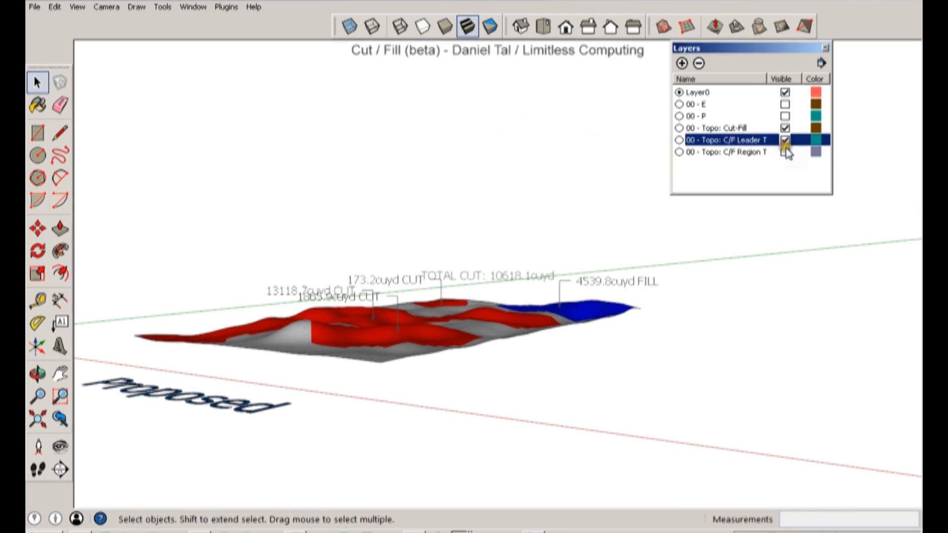
{"action": "left_click", "coordinate": [785, 151]}
{"action": "middle_click_drag", "start_coordinate": [525, 313], "coordinate": [514, 504]}
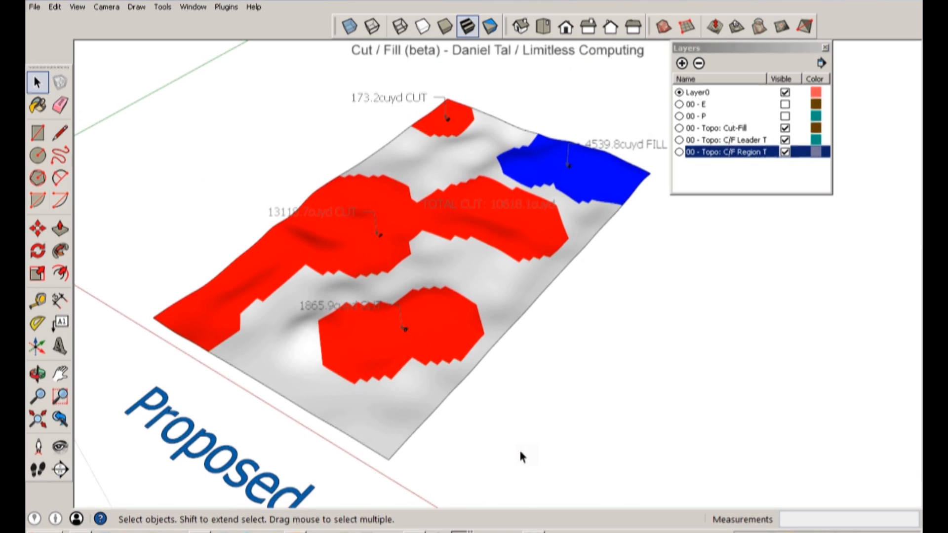
- Look up the Cut/Fill Export Results option for the calculated terrain group, leaving it unused
{"action": "left_click", "coordinate": [422, 289]}
{"action": "right_click", "coordinate": [420, 288]}
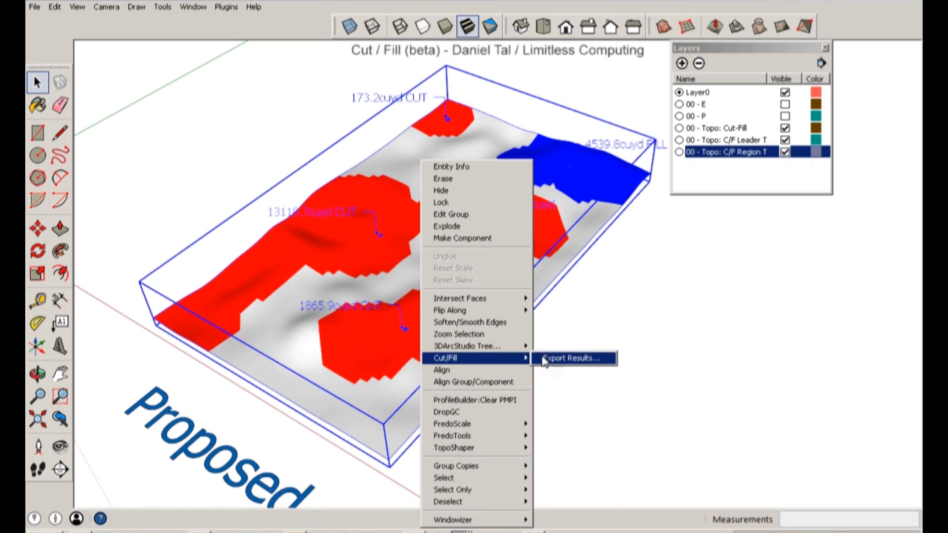
{"action": "left_click", "coordinate": [694, 388]}
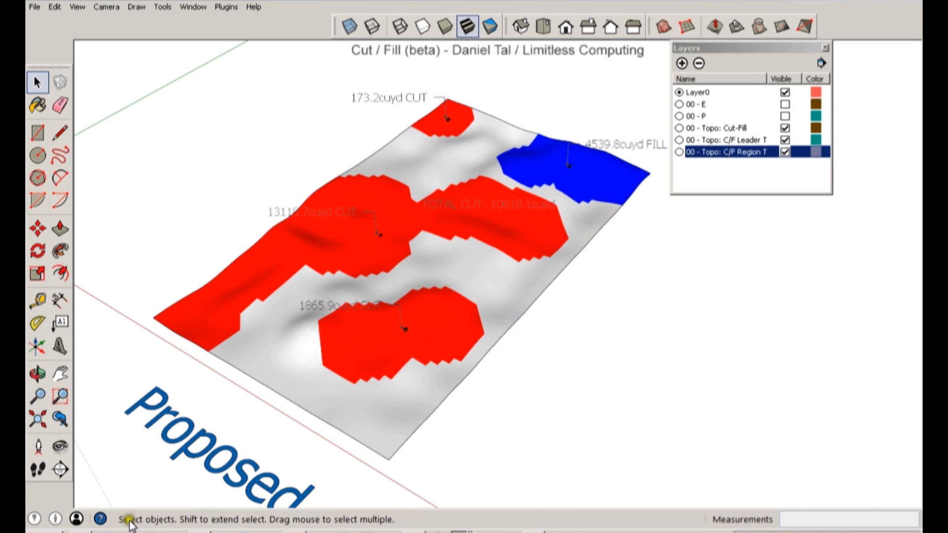
- Open 08 PROFILE BUILDER.skp from the DEMOS folder in SketchUp 2014
{"action": "left_click", "coordinate": [88, 531]}
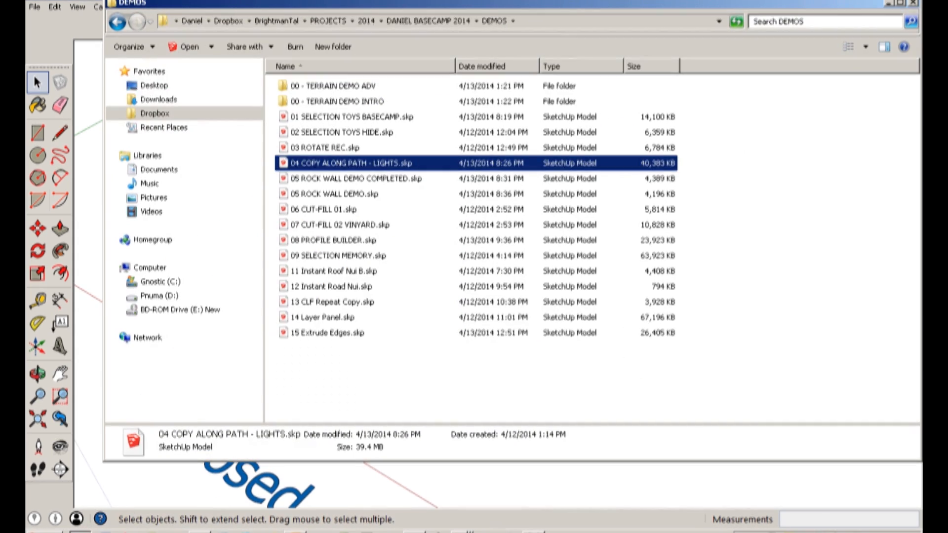
{"action": "right_click", "coordinate": [323, 243]}
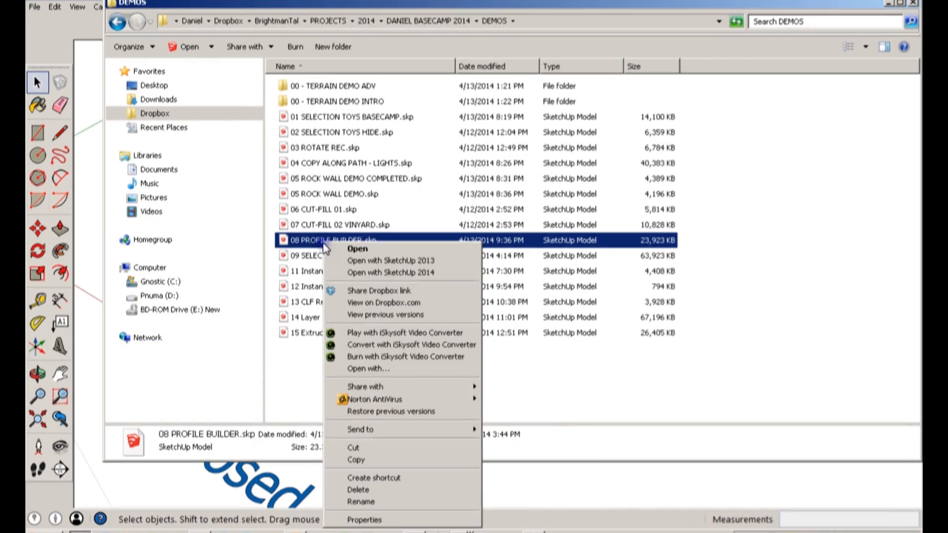
{"action": "left_click", "coordinate": [355, 270]}
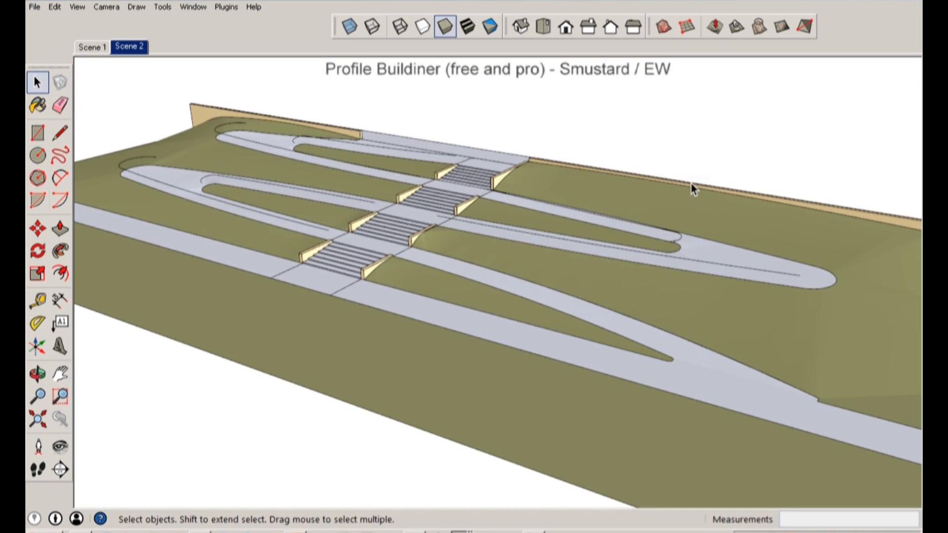
- Try copying the lower ramp's edge 2' straight up beside the stairs, and delete the copy
{"action": "middle_click_drag", "start_coordinate": [460, 302], "coordinate": [426, 264]}
{"action": "left_click", "coordinate": [369, 263]}
{"action": "scroll", "coordinate": [426, 264], "scroll_direction": "up", "scroll_amount": 6}
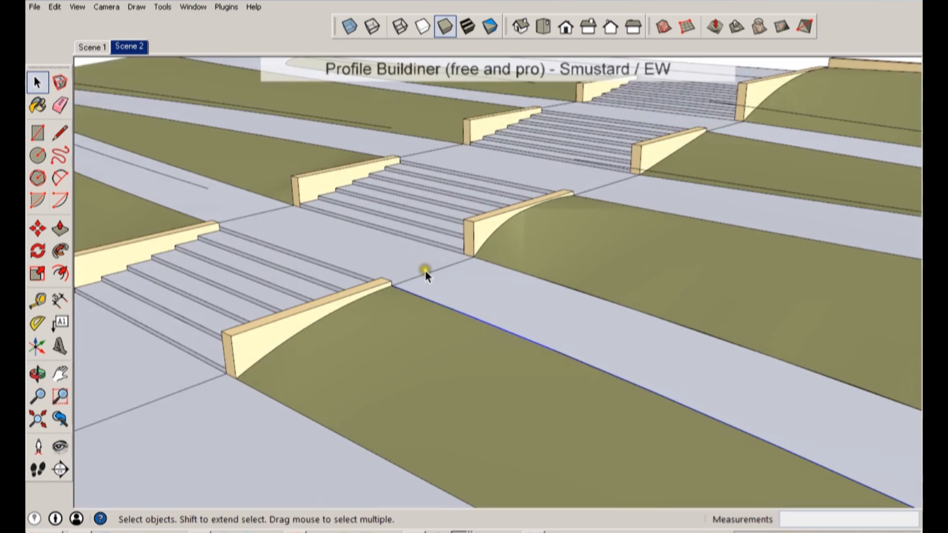
{"action": "key", "text": "m"}
{"action": "left_click", "coordinate": [499, 256]}
{"action": "key", "text": "ctrl"}
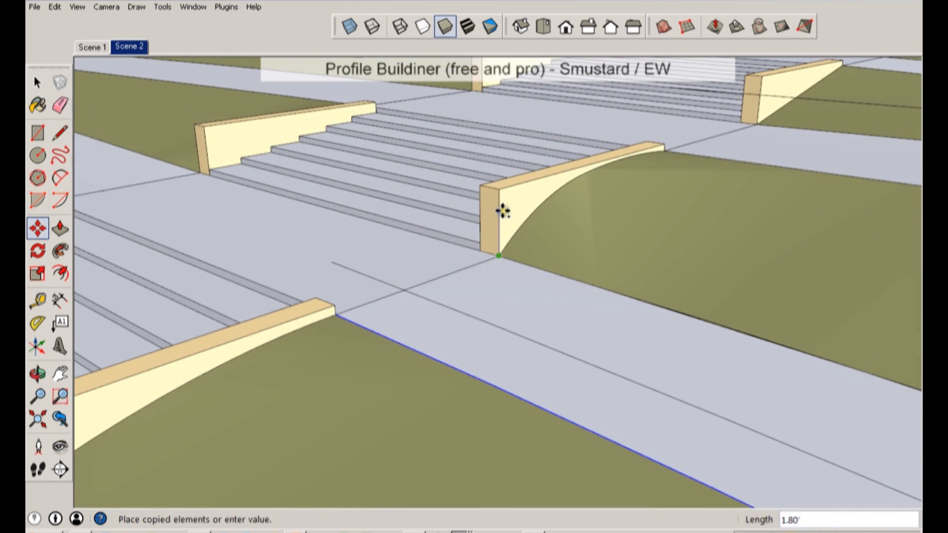
{"action": "type", "text": "2"}
{"action": "key", "text": "Return"}
{"action": "key", "text": "space"}
{"action": "scroll", "coordinate": [368, 357], "scroll_direction": "down", "scroll_amount": 5}
{"action": "middle_click_drag", "start_coordinate": [368, 357], "coordinate": [369, 313]}
{"action": "key", "text": "Delete"}
- Copy the lower ramp's long edge straight up, using the foot of the adjacent stair wall as the base point
{"action": "left_click", "coordinate": [386, 304]}
{"action": "left_click", "coordinate": [386, 306]}
{"action": "scroll", "coordinate": [420, 253], "scroll_direction": "up", "scroll_amount": 3}
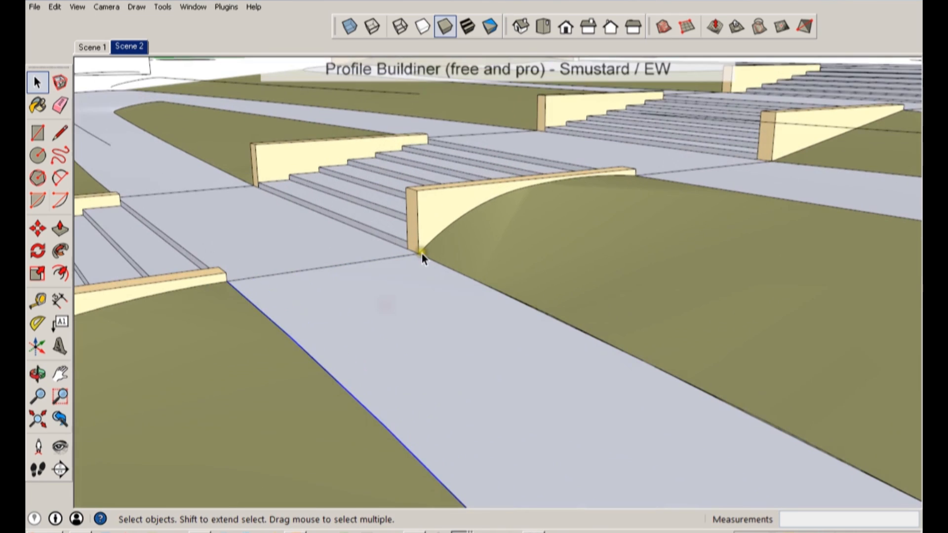
{"action": "key", "text": "m"}
{"action": "key", "text": "ctrl"}
{"action": "left_click", "coordinate": [418, 253]}
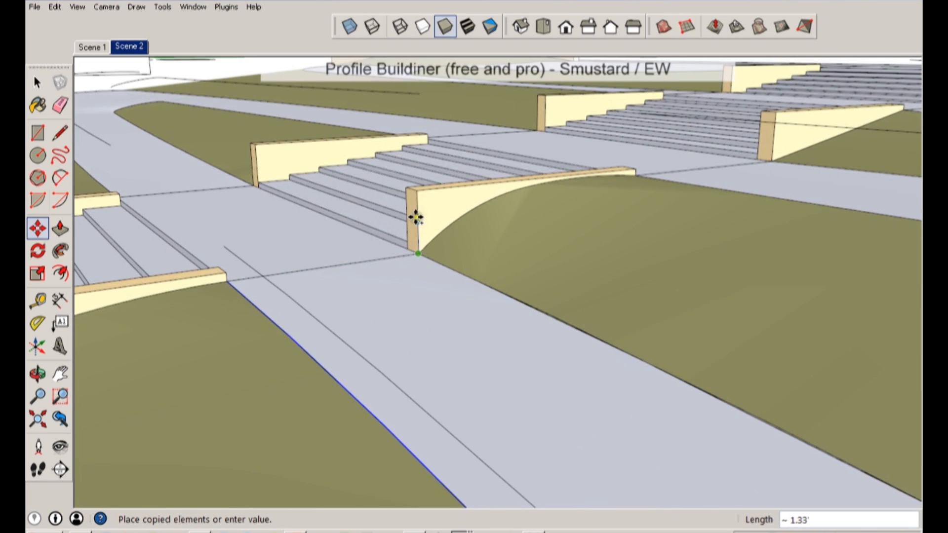
{"action": "left_click", "coordinate": [419, 219]}
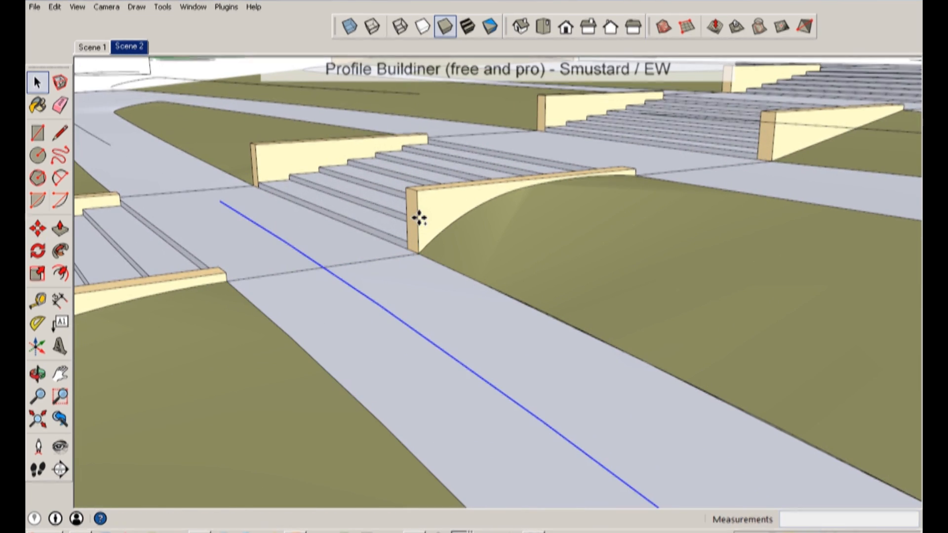
{"action": "key", "text": "space"}
- Open Profile Builder with the copied ramp edge still selected
{"action": "scroll", "coordinate": [390, 237], "scroll_direction": "down", "scroll_amount": 3}
{"action": "left_click", "coordinate": [225, 8]}
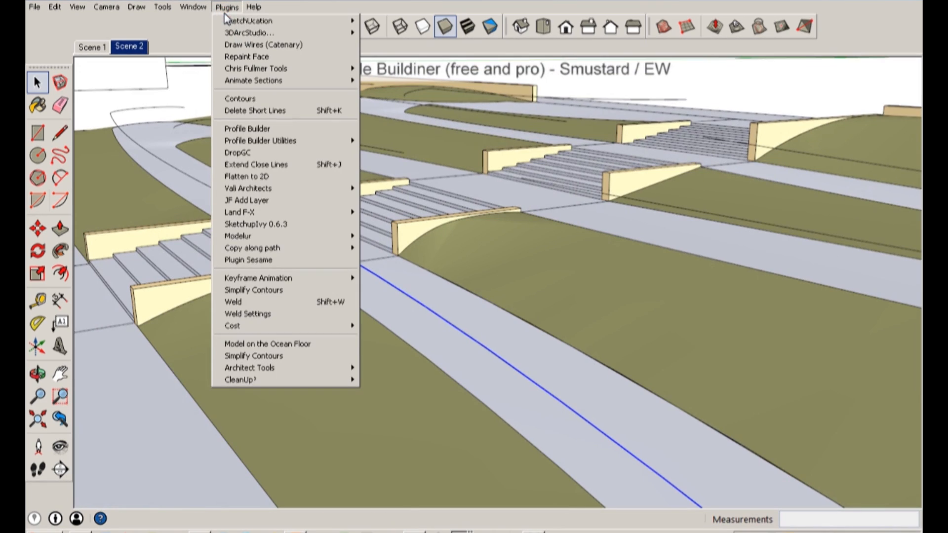
{"action": "left_click", "coordinate": [231, 128]}
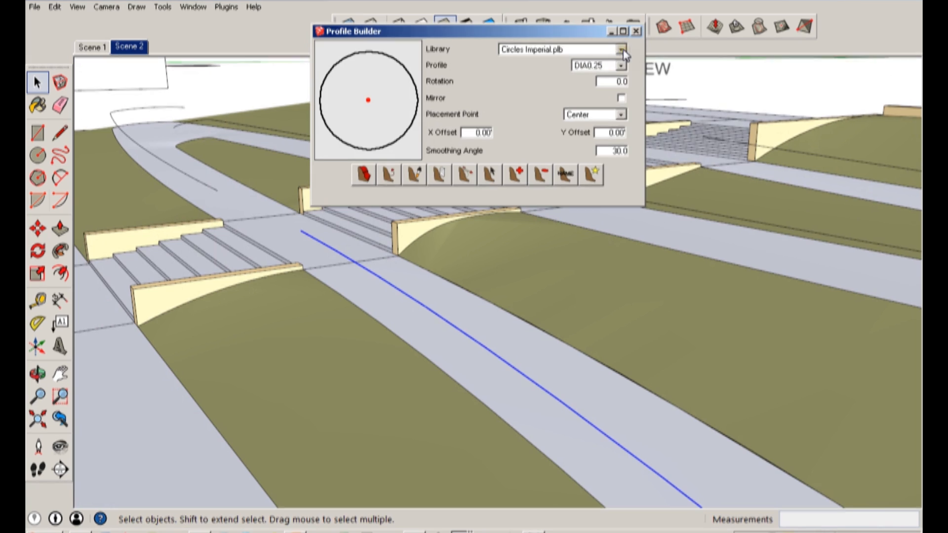
- Preview the profiles in the Bar Rails.plb and Base Shoes.plb libraries
{"action": "left_click", "coordinate": [622, 50]}
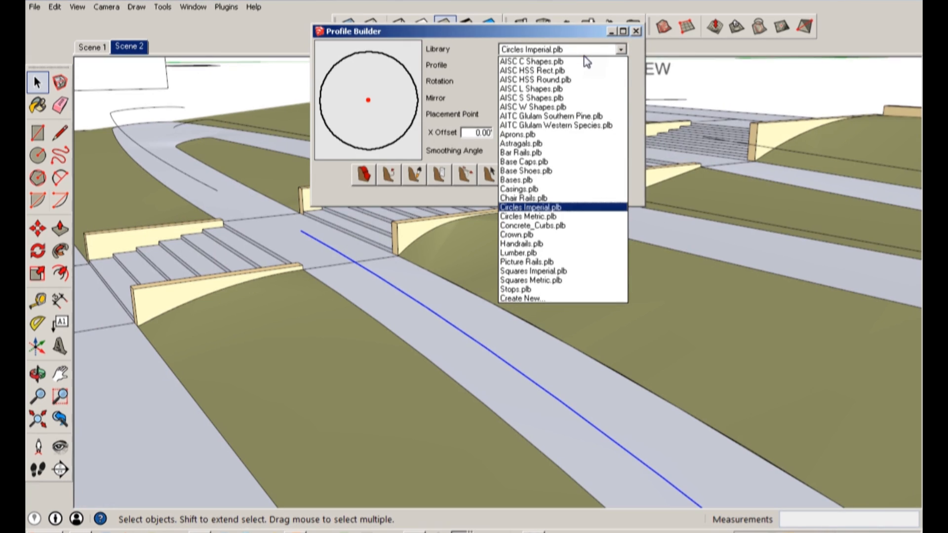
{"action": "left_click", "coordinate": [523, 153]}
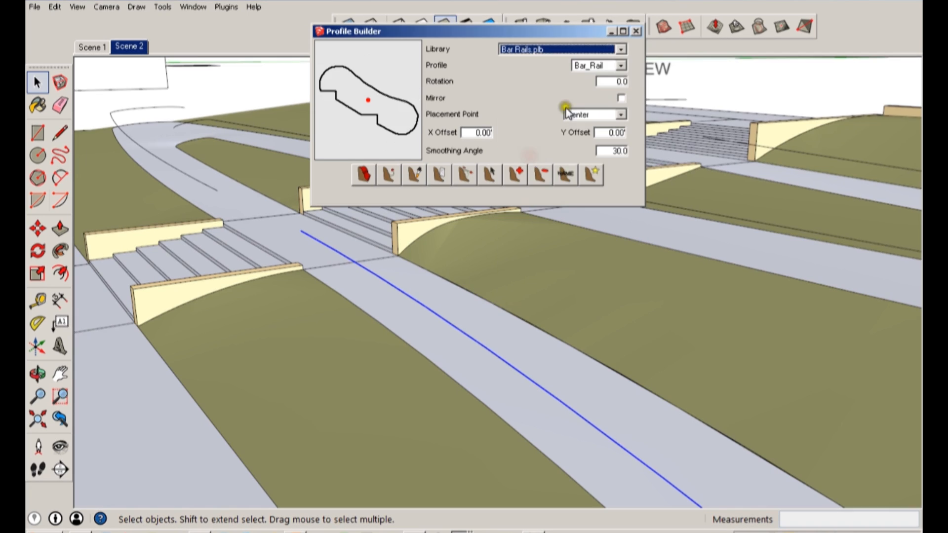
{"action": "left_click", "coordinate": [621, 50]}
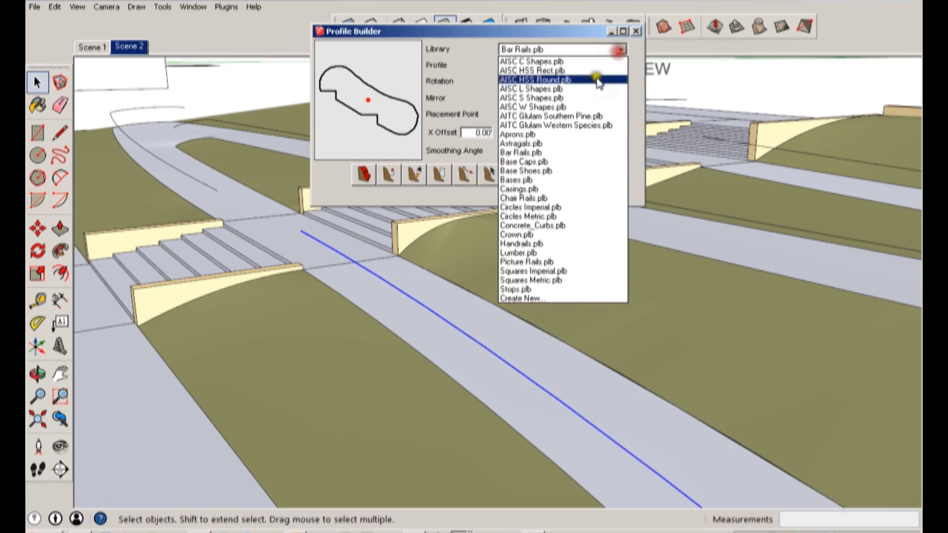
{"action": "left_click", "coordinate": [553, 172]}
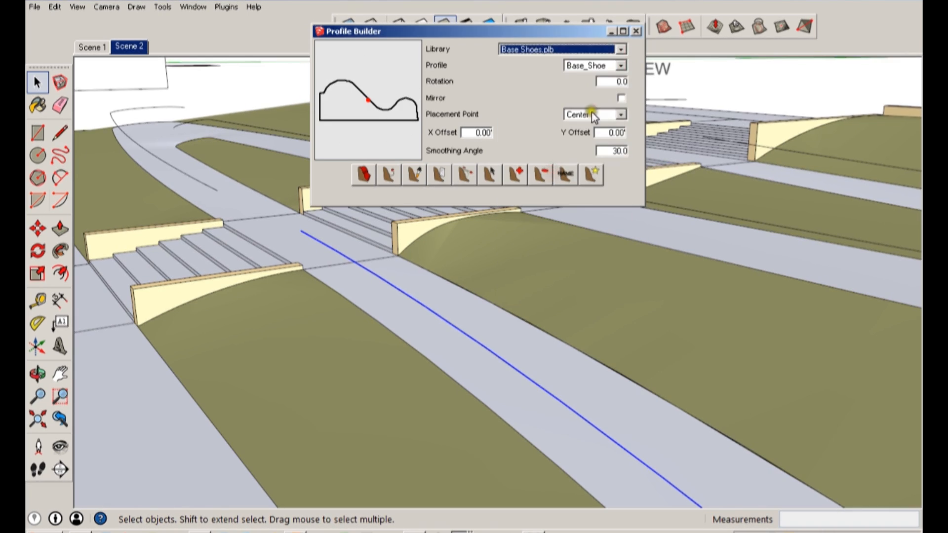
- Build the DIA5.25 profile from Circles Imperial.plb along the copied ramp edge without reversing the path direction
{"action": "left_click", "coordinate": [621, 49]}
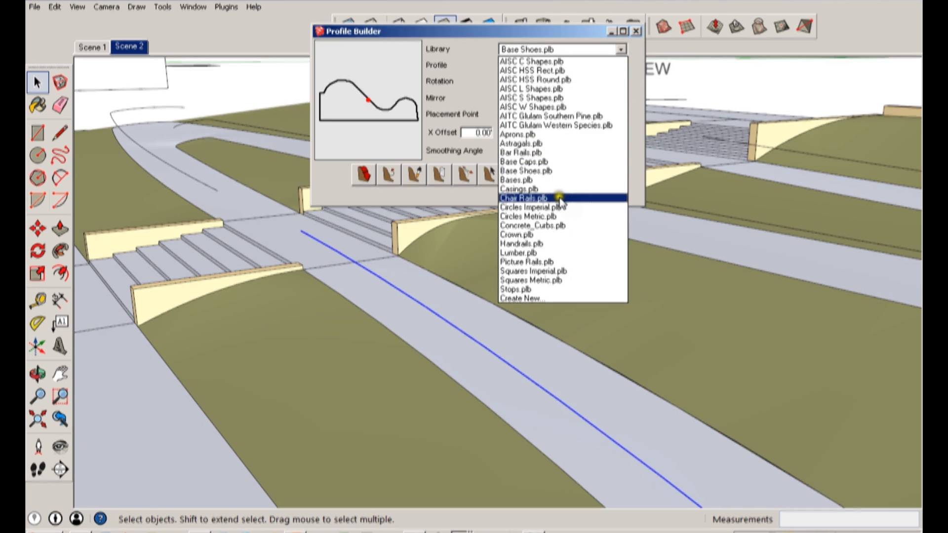
{"action": "left_click", "coordinate": [560, 206]}
{"action": "left_click", "coordinate": [621, 65]}
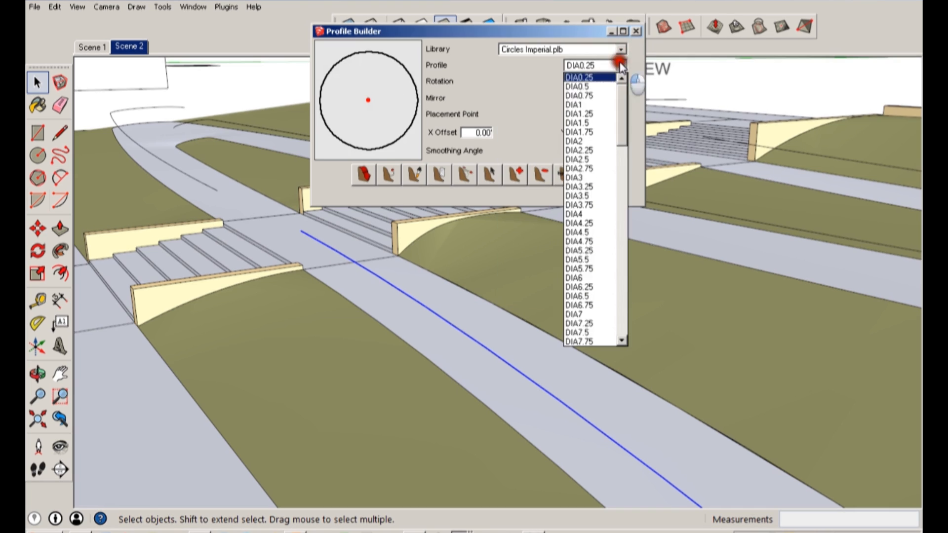
{"action": "left_click", "coordinate": [586, 249]}
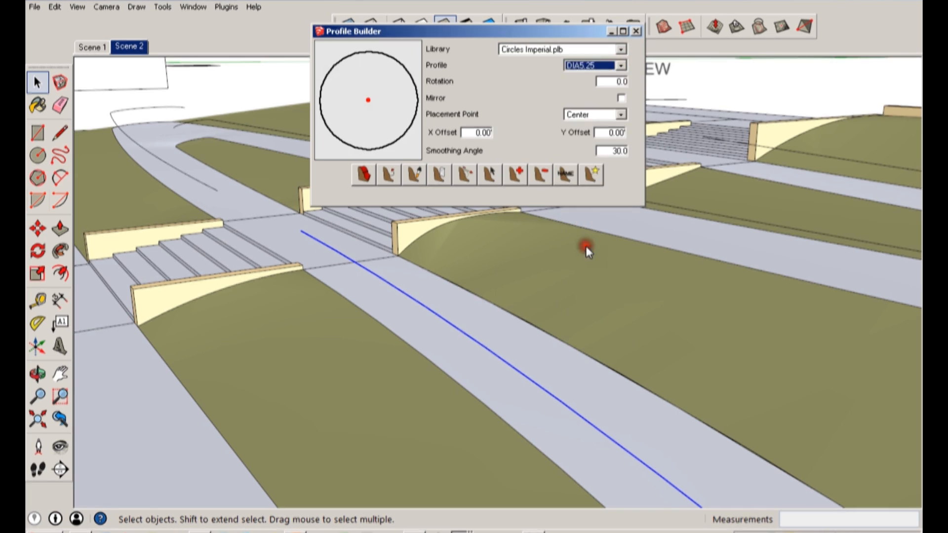
{"action": "left_click", "coordinate": [387, 176]}
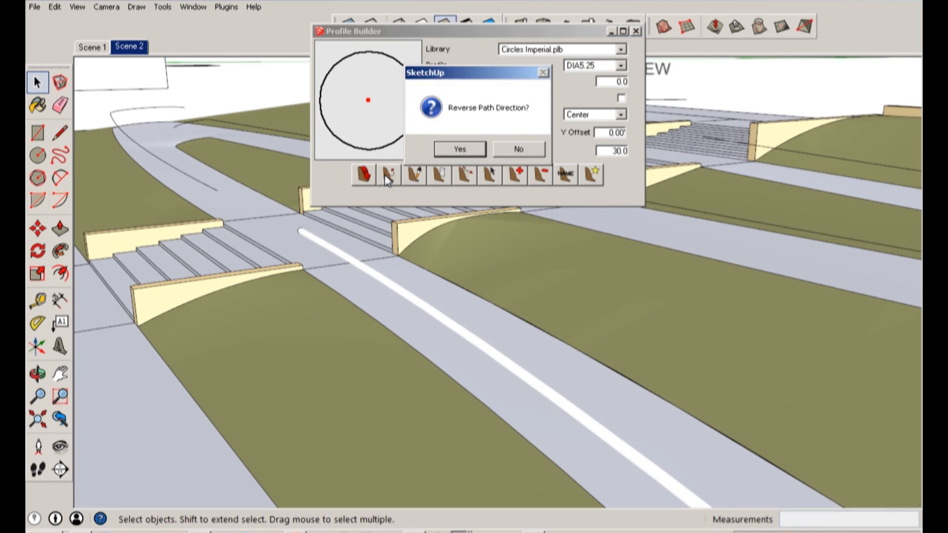
{"action": "left_click", "coordinate": [516, 145]}
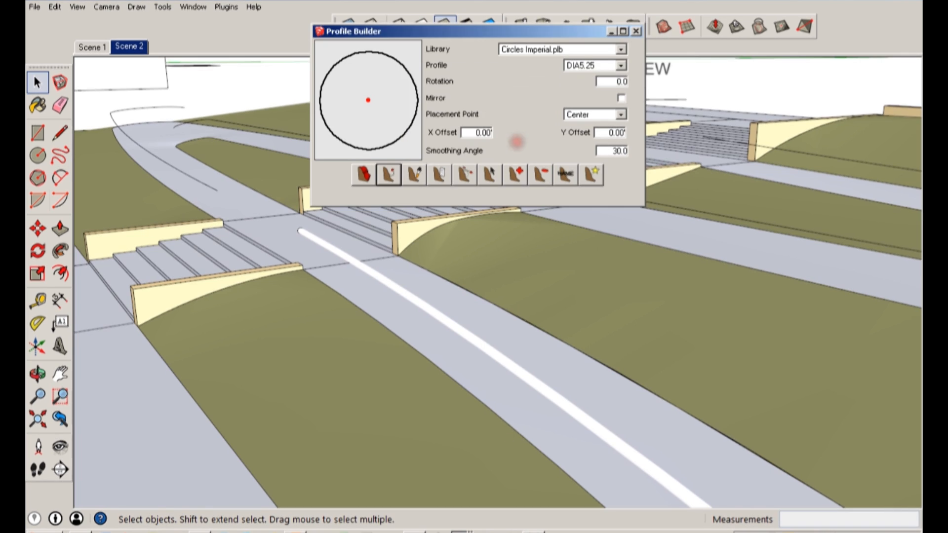
- Paint the ramp railing black with Color_009 from the Colors collection, and close the Profile Builder and Materials windows
{"action": "middle_click_drag", "start_coordinate": [522, 412], "coordinate": [525, 447]}
{"action": "scroll", "coordinate": [512, 414], "scroll_direction": "up", "scroll_amount": 3}
{"action": "key", "text": "b"}
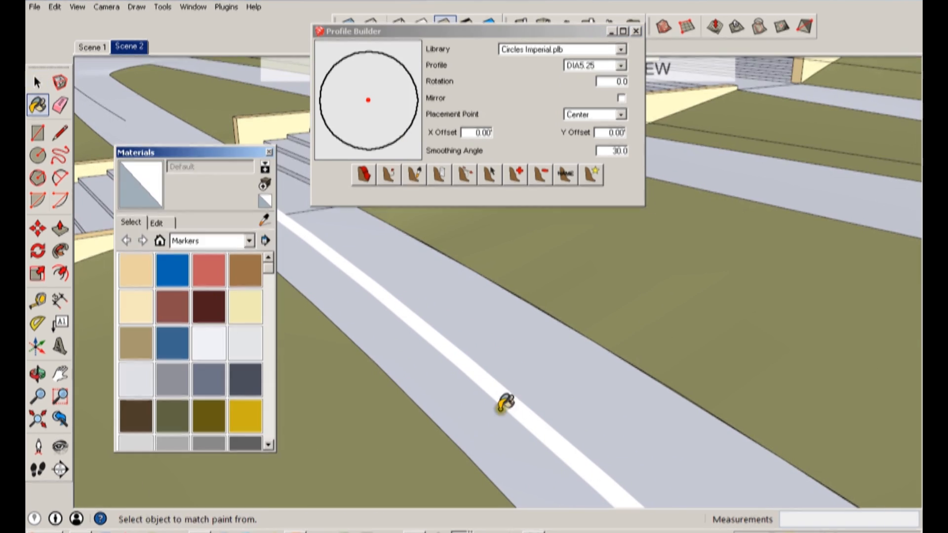
{"action": "left_click", "coordinate": [219, 321]}
{"action": "left_click", "coordinate": [249, 240]}
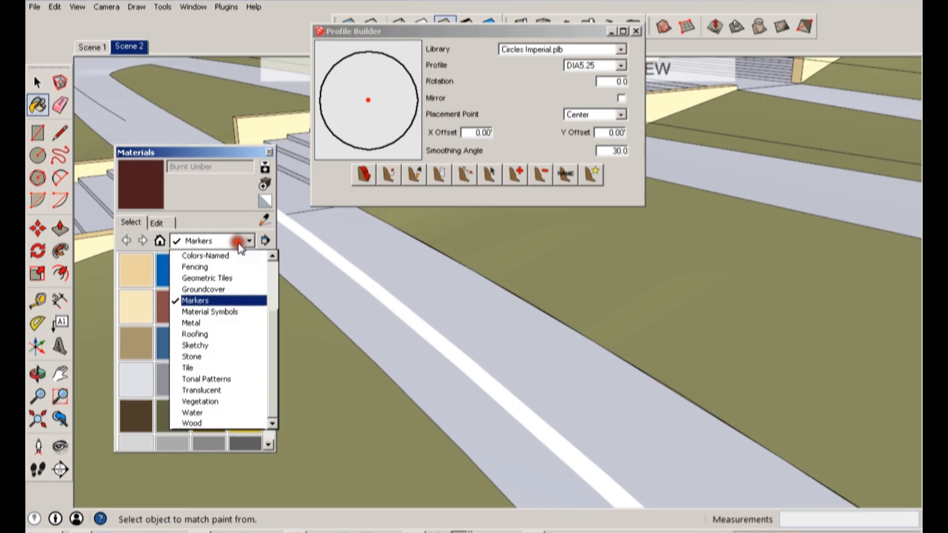
{"action": "left_click", "coordinate": [227, 322]}
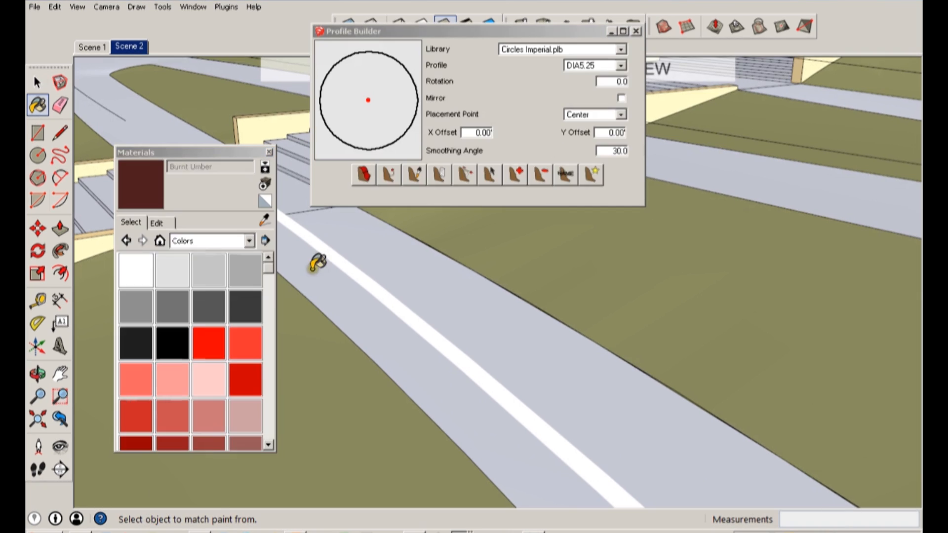
{"action": "left_click", "coordinate": [159, 328]}
{"action": "left_click", "coordinate": [410, 317]}
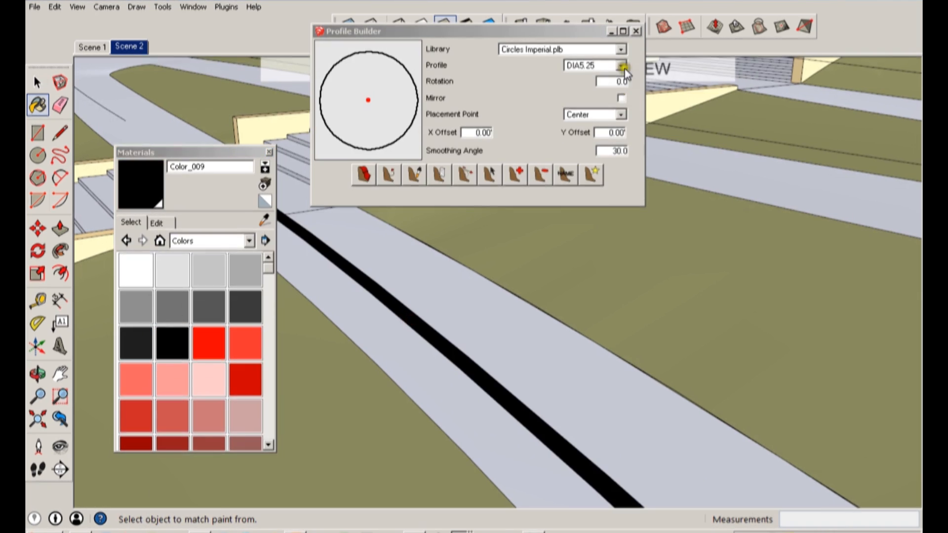
{"action": "left_click", "coordinate": [634, 31]}
{"action": "left_click", "coordinate": [268, 152]}
- Reopen Profile Builder with the three flat profile faces beside the white box in view
{"action": "middle_click_drag", "start_coordinate": [275, 148], "coordinate": [573, 264]}
{"action": "scroll", "coordinate": [570, 271], "scroll_direction": "down", "scroll_amount": 1}
{"action": "middle_click_drag", "start_coordinate": [333, 214], "coordinate": [817, 377], "text": "shift"}
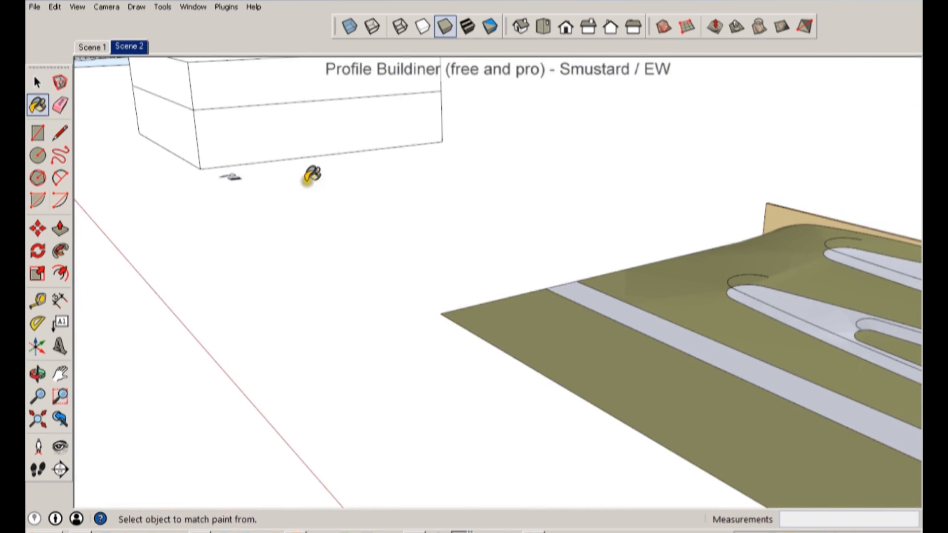
{"action": "middle_click_drag", "start_coordinate": [312, 181], "coordinate": [444, 237]}
{"action": "middle_click_drag", "start_coordinate": [183, 179], "coordinate": [516, 276], "text": "shift"}
{"action": "scroll", "coordinate": [303, 265], "scroll_direction": "up", "scroll_amount": 3}
{"action": "scroll", "coordinate": [429, 356], "scroll_direction": "up", "scroll_amount": 1}
{"action": "middle_click_drag", "start_coordinate": [429, 346], "coordinate": [337, 178], "text": "shift"}
{"action": "scroll", "coordinate": [525, 340], "scroll_direction": "up", "scroll_amount": 3}
{"action": "middle_click_drag", "start_coordinate": [523, 338], "coordinate": [467, 327], "text": "shift"}
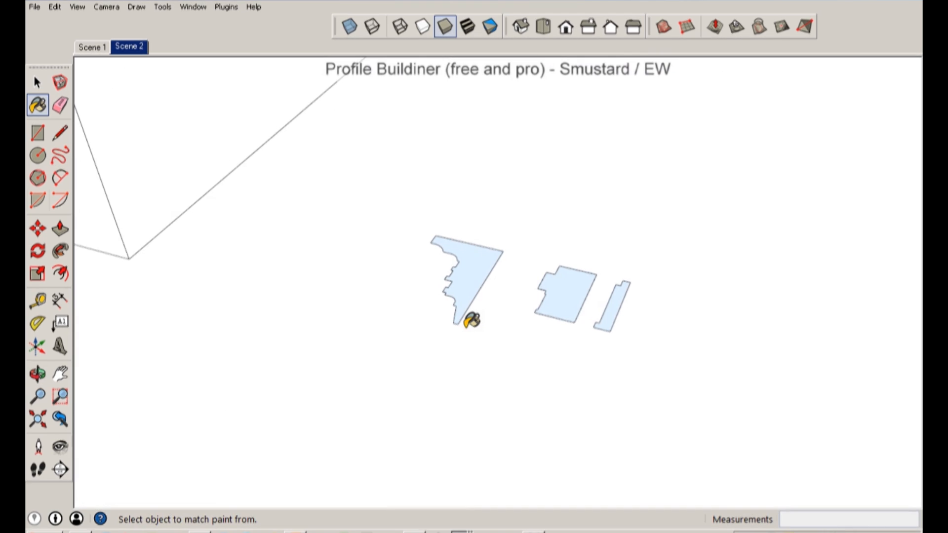
{"action": "key", "text": "space"}
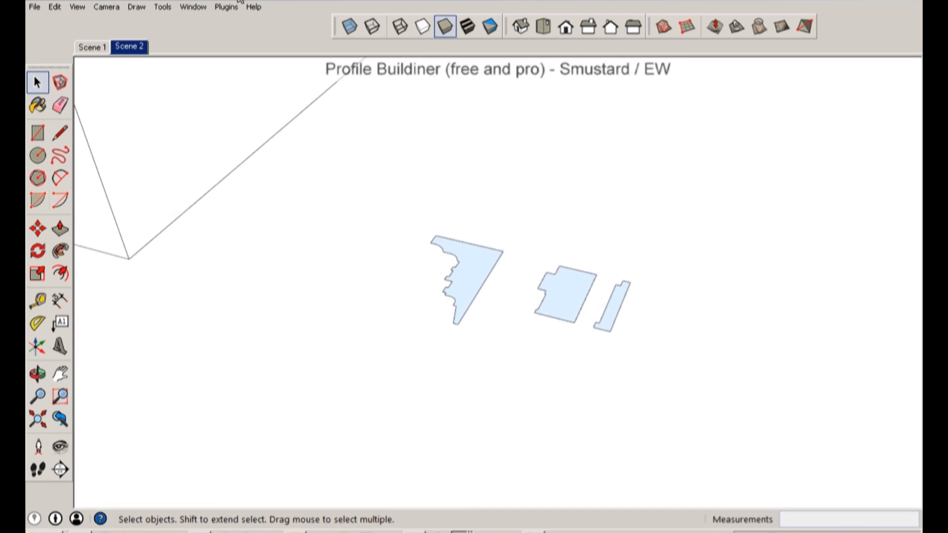
{"action": "left_click", "coordinate": [239, 5]}
{"action": "left_click", "coordinate": [263, 129]}
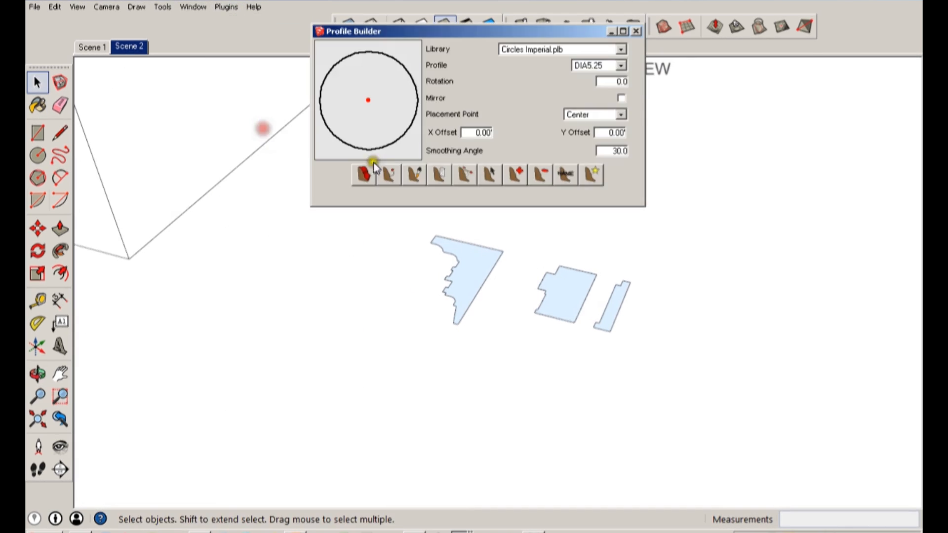
- Add the scalloped cornice-shaped face to the Circles Imperial.plb library as a new profile named form2
{"action": "left_click", "coordinate": [470, 257]}
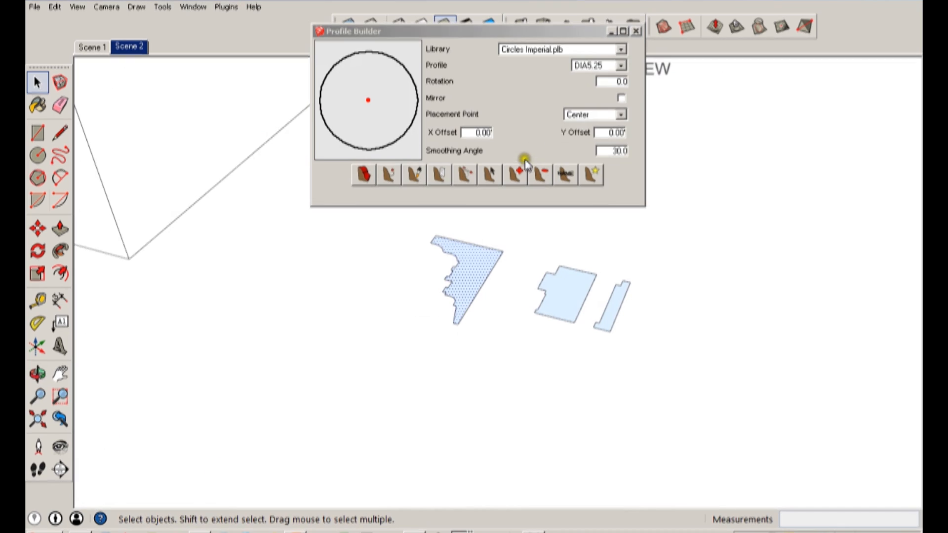
{"action": "left_click", "coordinate": [519, 174]}
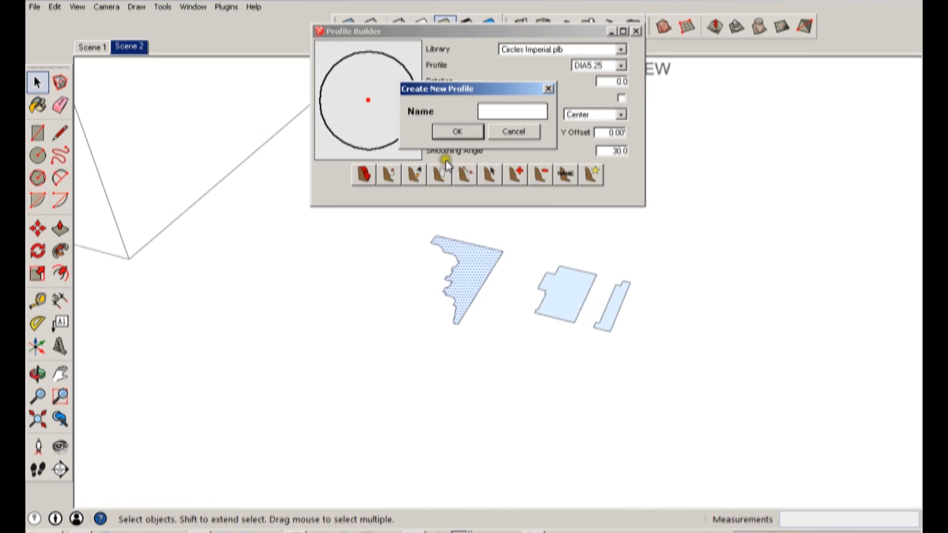
{"action": "type", "text": "form"}
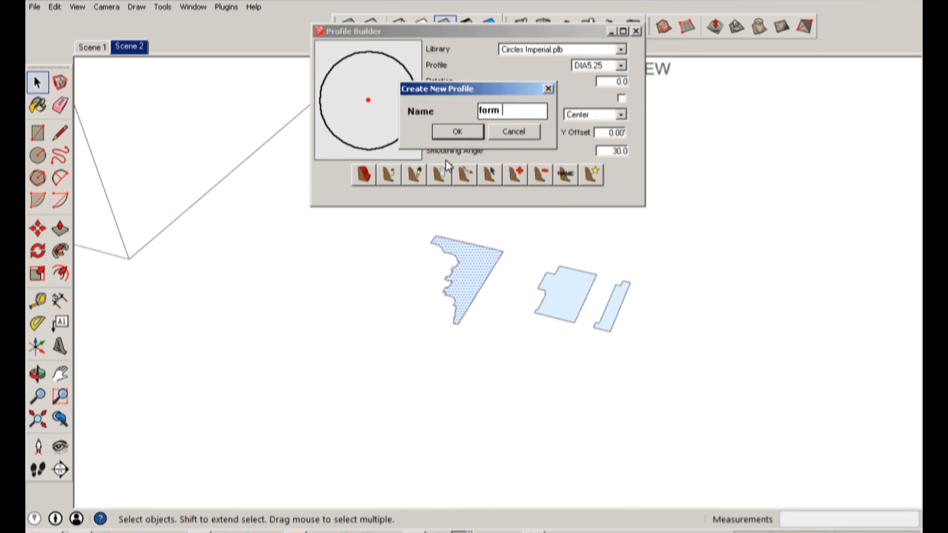
{"action": "left_click", "coordinate": [459, 133]}
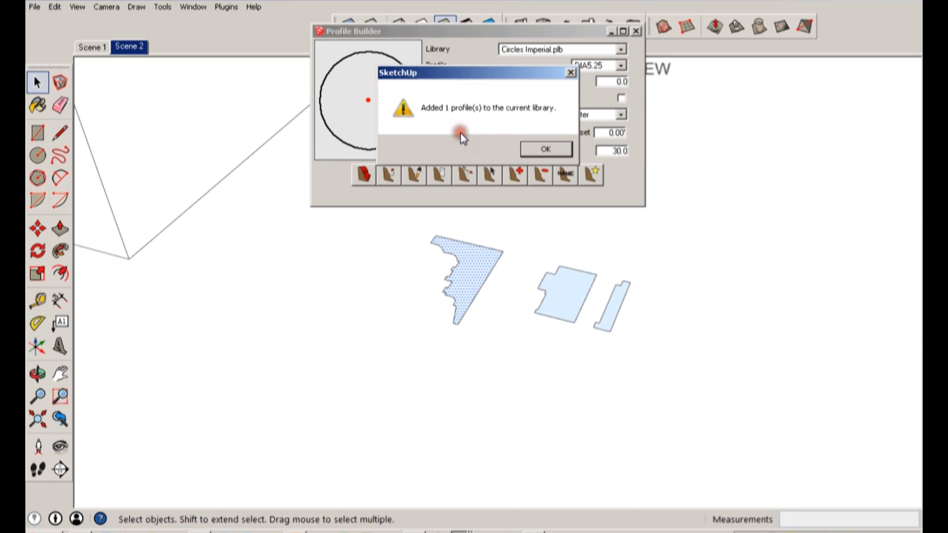
{"action": "left_click", "coordinate": [546, 154]}
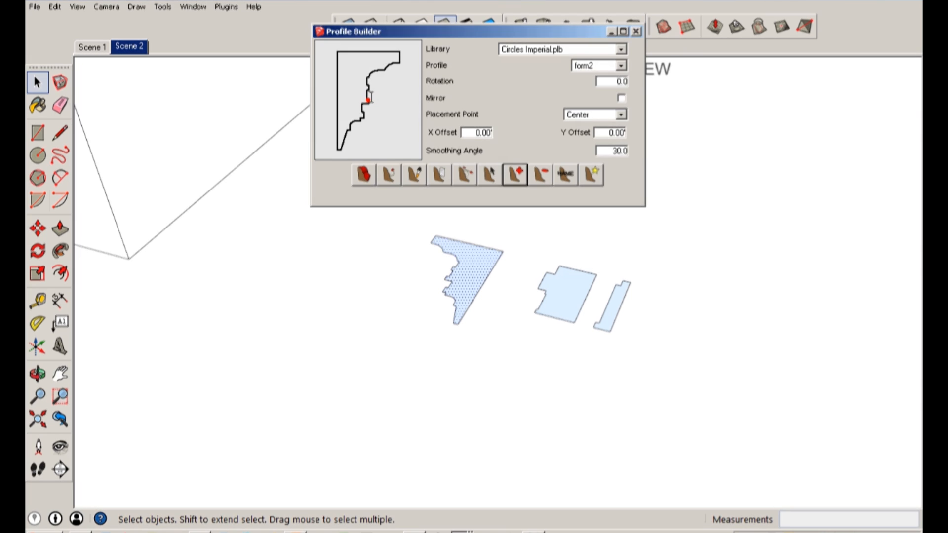
- Set the form2 placement point to Top-Left and move the Profile Builder window aside
{"action": "left_click", "coordinate": [610, 116]}
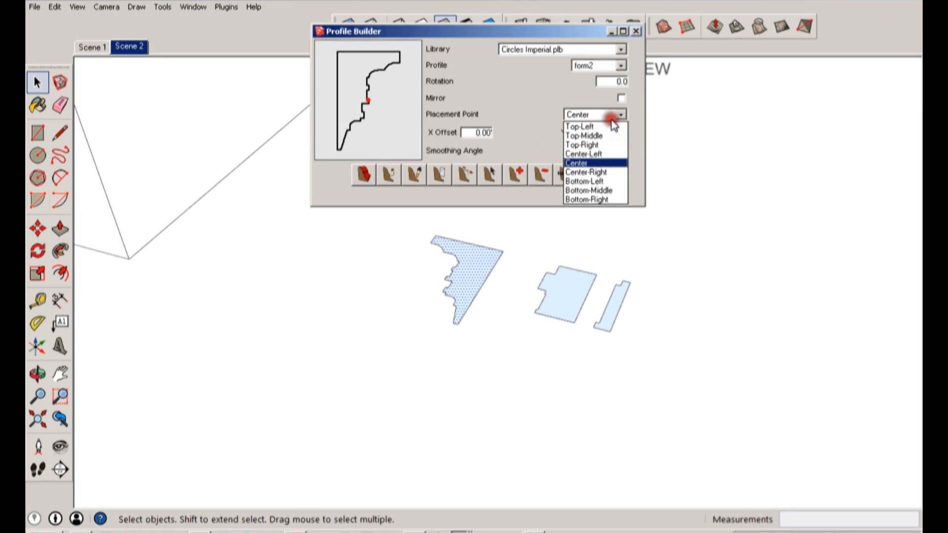
{"action": "left_click", "coordinate": [613, 126]}
{"action": "left_click", "coordinate": [532, 74]}
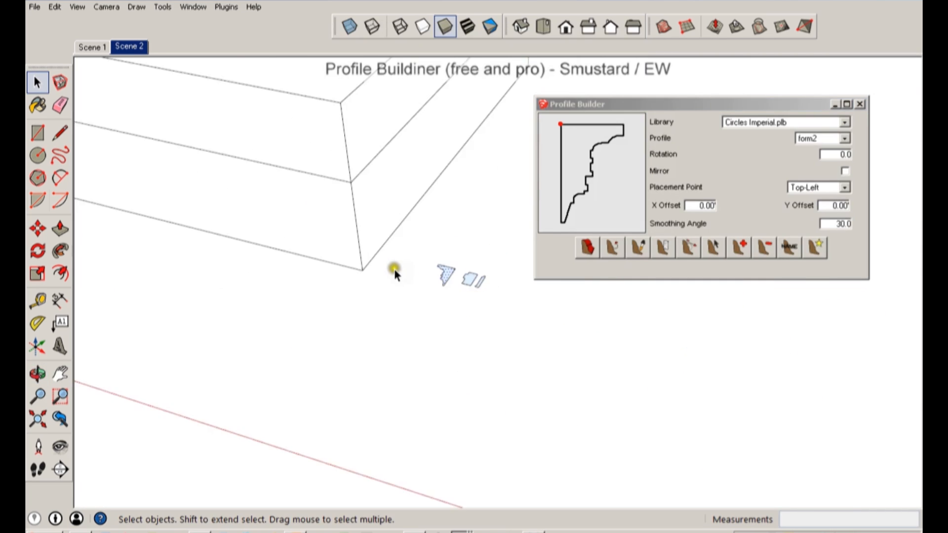
- Build the form2 profile as a cornice around the white box's top edges, answering the path-direction prompt
{"action": "scroll", "coordinate": [394, 268], "scroll_direction": "down", "scroll_amount": 3}
{"action": "middle_click_drag", "start_coordinate": [391, 296], "coordinate": [369, 247]}
{"action": "double_click", "coordinate": [370, 244]}
{"action": "left_click", "coordinate": [352, 275], "text": "shift"}
{"action": "middle_click_drag", "start_coordinate": [352, 278], "coordinate": [412, 278]}
{"action": "scroll", "coordinate": [364, 287], "scroll_direction": "up", "scroll_amount": 4}
{"action": "left_click", "coordinate": [618, 251]}
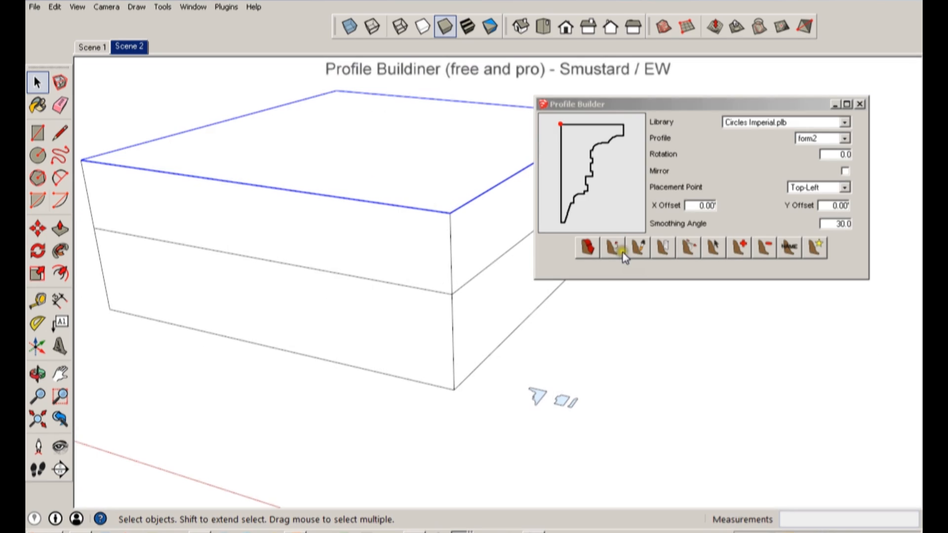
{"action": "left_click", "coordinate": [684, 223]}
{"action": "middle_click_drag", "start_coordinate": [497, 384], "coordinate": [407, 198]}
{"action": "scroll", "coordinate": [407, 186], "scroll_direction": "up", "scroll_amount": 4}
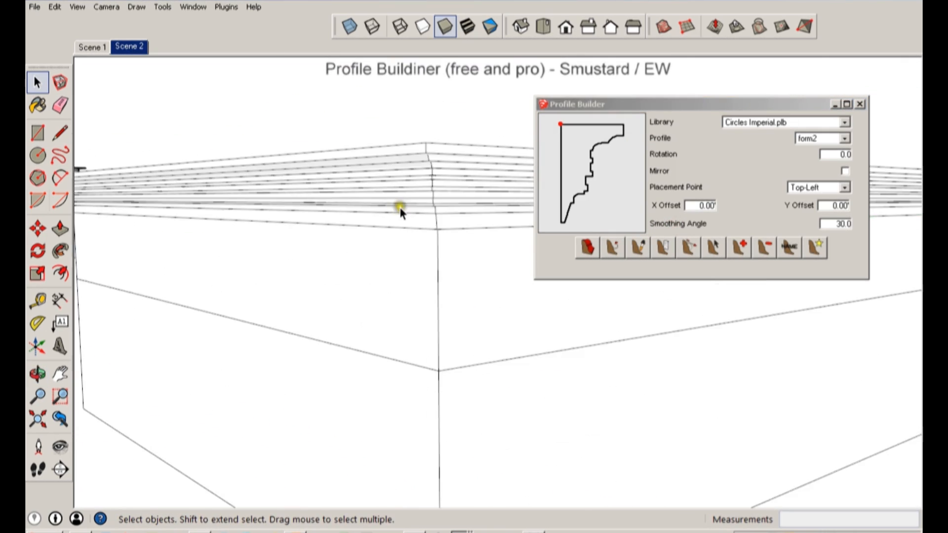
- Add the middle flat face beside the box to the current library as a new profile named form3
{"action": "scroll", "coordinate": [390, 223], "scroll_direction": "down", "scroll_amount": 4}
{"action": "middle_click_drag", "start_coordinate": [373, 235], "coordinate": [592, 272]}
{"action": "scroll", "coordinate": [258, 277], "scroll_direction": "down", "scroll_amount": 3}
{"action": "left_click_drag", "start_coordinate": [103, 252], "coordinate": [483, 297]}
{"action": "middle_click_drag", "start_coordinate": [422, 287], "coordinate": [340, 386]}
{"action": "scroll", "coordinate": [373, 387], "scroll_direction": "up", "scroll_amount": 4}
{"action": "scroll", "coordinate": [477, 393], "scroll_direction": "up", "scroll_amount": 1}
{"action": "left_click", "coordinate": [479, 394]}
{"action": "left_click", "coordinate": [740, 248]}
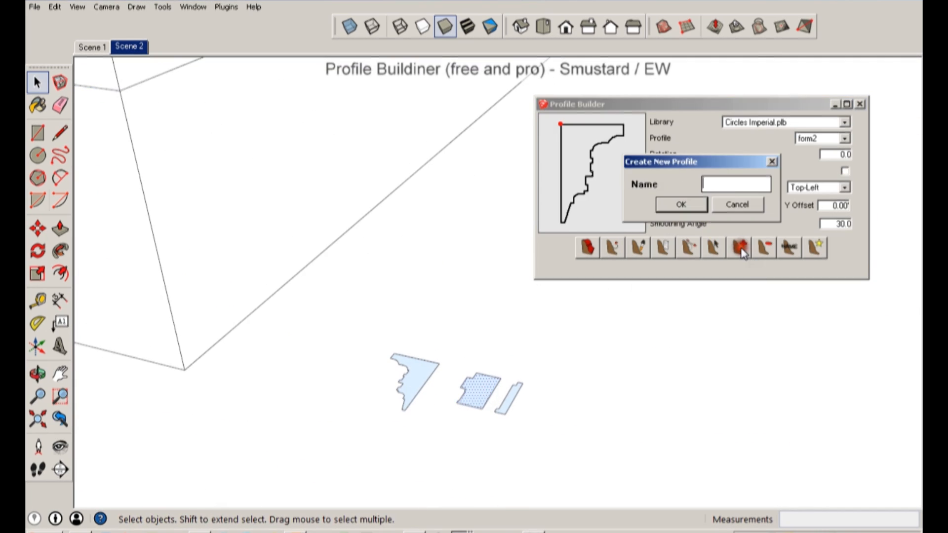
{"action": "left_click", "coordinate": [680, 205]}
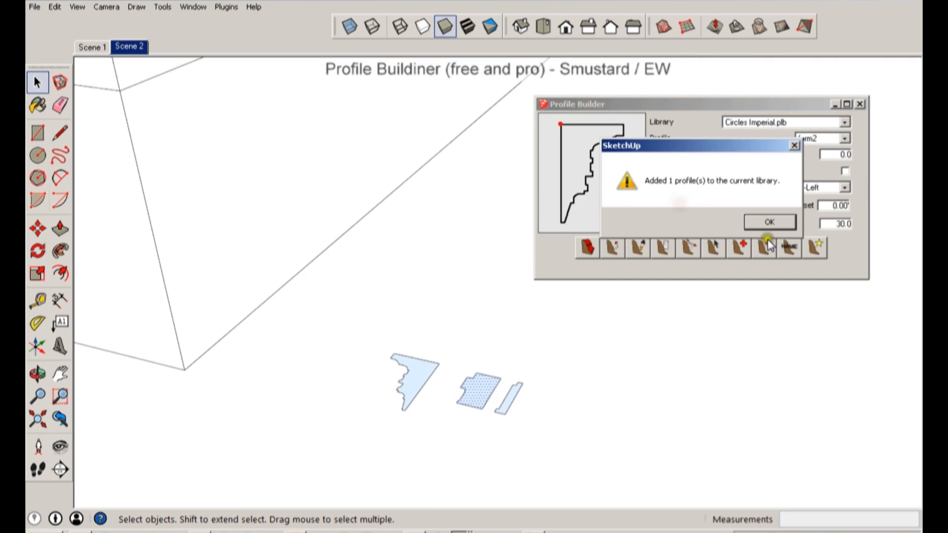
{"action": "left_click", "coordinate": [766, 223]}
- Build the form3 profile along the box's mid-height edges below the cornice, with the path direction reversed
{"action": "middle_click_drag", "start_coordinate": [248, 247], "coordinate": [406, 254]}
{"action": "scroll", "coordinate": [421, 217], "scroll_direction": "down", "scroll_amount": 6}
{"action": "middle_click_drag", "start_coordinate": [420, 218], "coordinate": [480, 132]}
{"action": "scroll", "coordinate": [369, 310], "scroll_direction": "down", "scroll_amount": 1}
{"action": "left_click", "coordinate": [566, 27]}
{"action": "left_click_drag", "start_coordinate": [106, 264], "coordinate": [528, 324]}
{"action": "middle_click_drag", "start_coordinate": [457, 318], "coordinate": [401, 344]}
{"action": "left_click", "coordinate": [621, 253]}
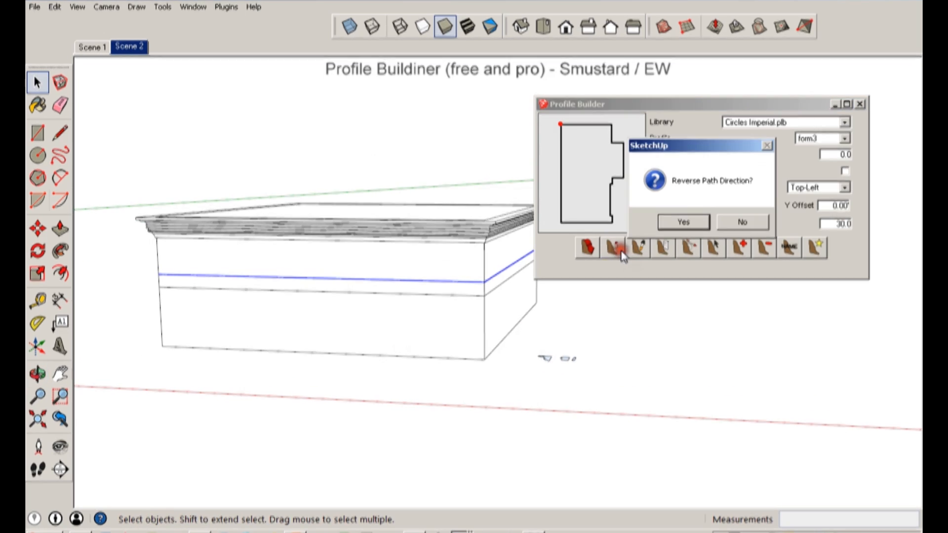
{"action": "left_click", "coordinate": [683, 222]}
- Add the narrow flat face beside the box to the library as profile FORM4, and set its placement point to Bottom-Left
{"action": "middle_click_drag", "start_coordinate": [620, 296], "coordinate": [590, 390]}
{"action": "middle_click_drag", "start_coordinate": [752, 375], "coordinate": [542, 354]}
{"action": "left_click", "coordinate": [573, 372]}
{"action": "left_click", "coordinate": [739, 247]}
{"action": "type", "text": "FORM"}
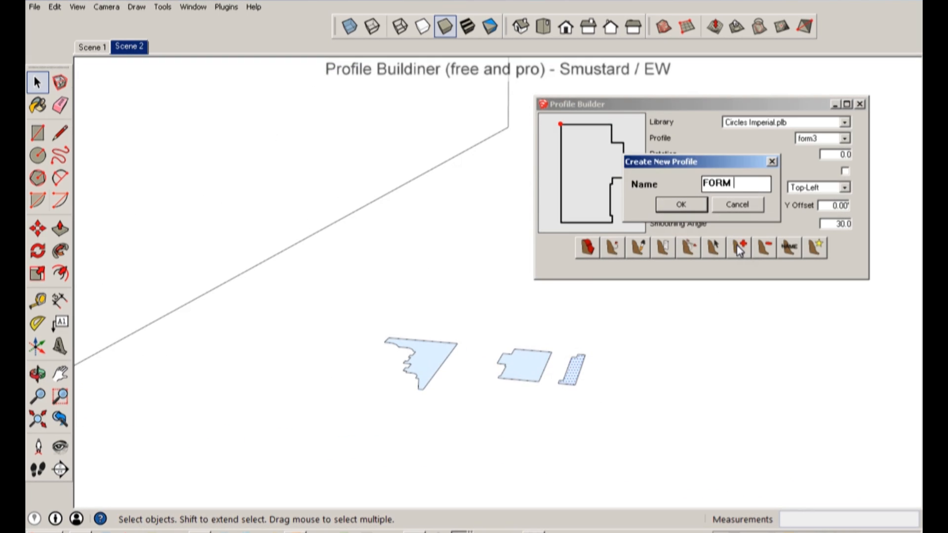
{"action": "left_click", "coordinate": [681, 203]}
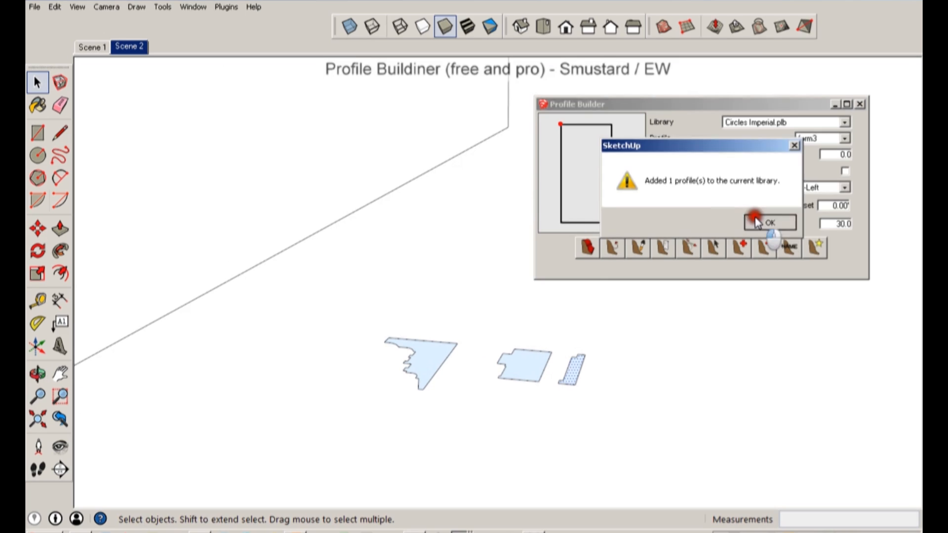
{"action": "left_click", "coordinate": [769, 223]}
{"action": "left_click", "coordinate": [839, 188]}
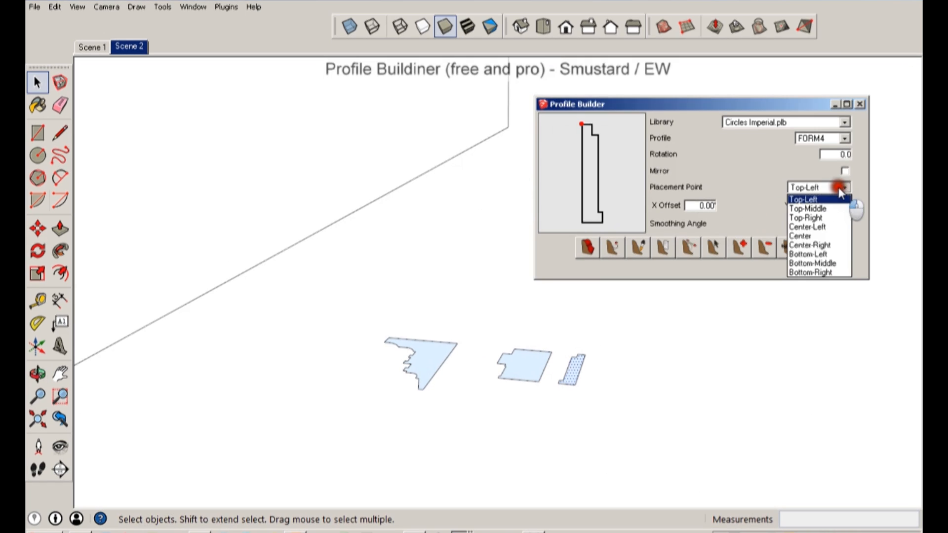
{"action": "left_click", "coordinate": [817, 254]}
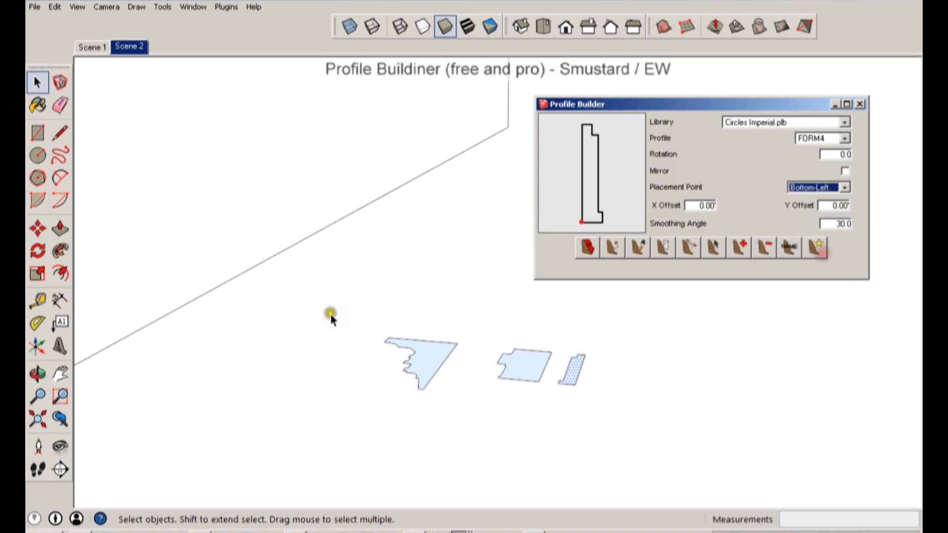
- Build the FORM4 profile as a base along the white box's bottom edges
{"action": "middle_click_drag", "start_coordinate": [330, 313], "coordinate": [686, 356]}
{"action": "scroll", "coordinate": [459, 240], "scroll_direction": "down", "scroll_amount": 9}
{"action": "middle_click_drag", "start_coordinate": [315, 214], "coordinate": [456, 251]}
{"action": "left_click", "coordinate": [356, 250]}
{"action": "left_click", "coordinate": [615, 247]}
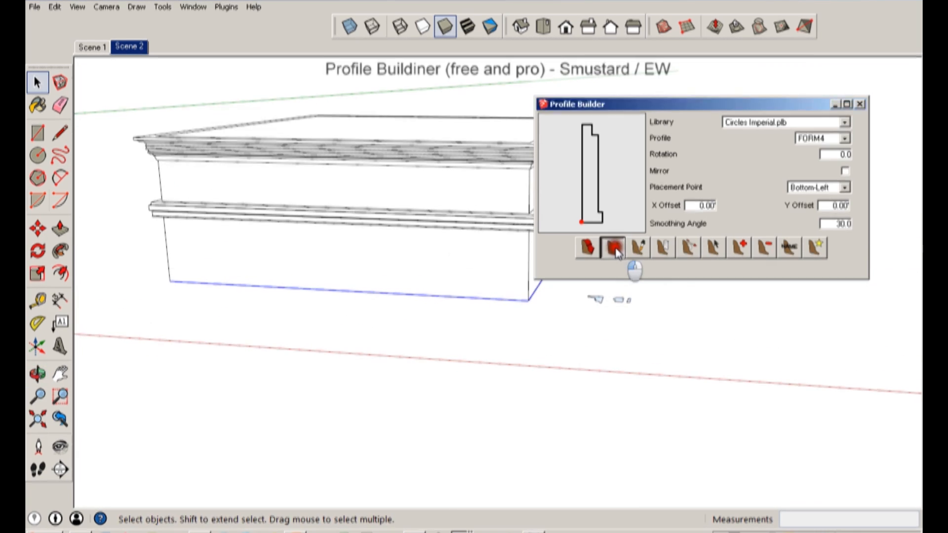
{"action": "left_click", "coordinate": [667, 220]}
{"action": "middle_click_drag", "start_coordinate": [666, 220], "coordinate": [177, 304]}
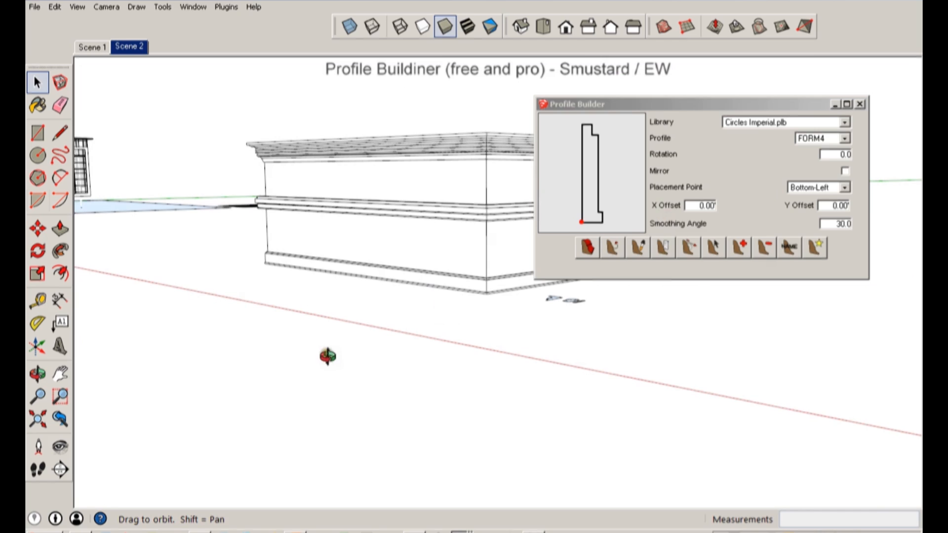
- Open the flat facade grid component lying beside the building for editing, down to its individual faces
{"action": "middle_click_drag", "start_coordinate": [383, 265], "coordinate": [436, 381]}
{"action": "middle_click_drag", "start_coordinate": [326, 197], "coordinate": [535, 348], "text": "shift"}
{"action": "scroll", "coordinate": [536, 348], "scroll_direction": "down", "scroll_amount": 2}
{"action": "middle_click_drag", "start_coordinate": [408, 86], "coordinate": [443, 353], "text": "shift"}
{"action": "scroll", "coordinate": [461, 303], "scroll_direction": "up", "scroll_amount": 3}
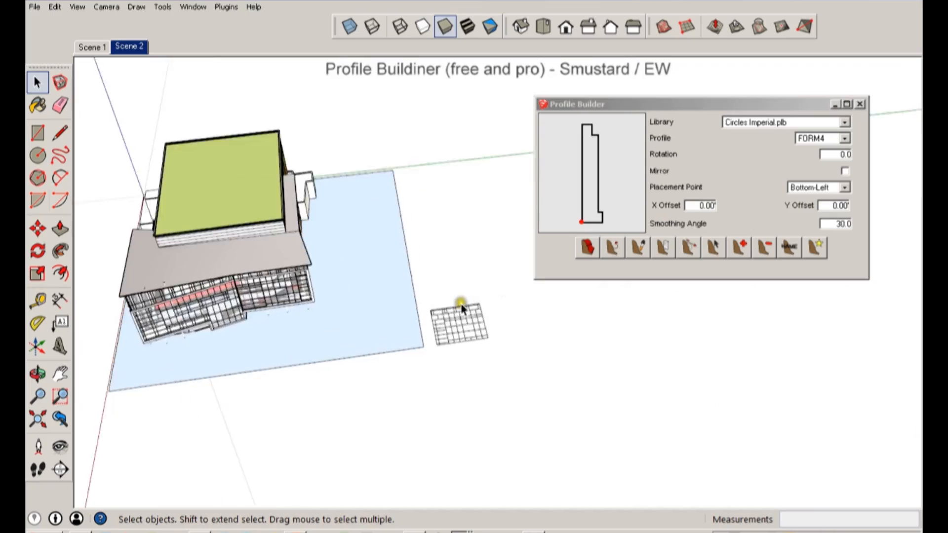
{"action": "scroll", "coordinate": [336, 289], "scroll_direction": "up", "scroll_amount": 3}
{"action": "middle_click_drag", "start_coordinate": [336, 289], "coordinate": [494, 228]}
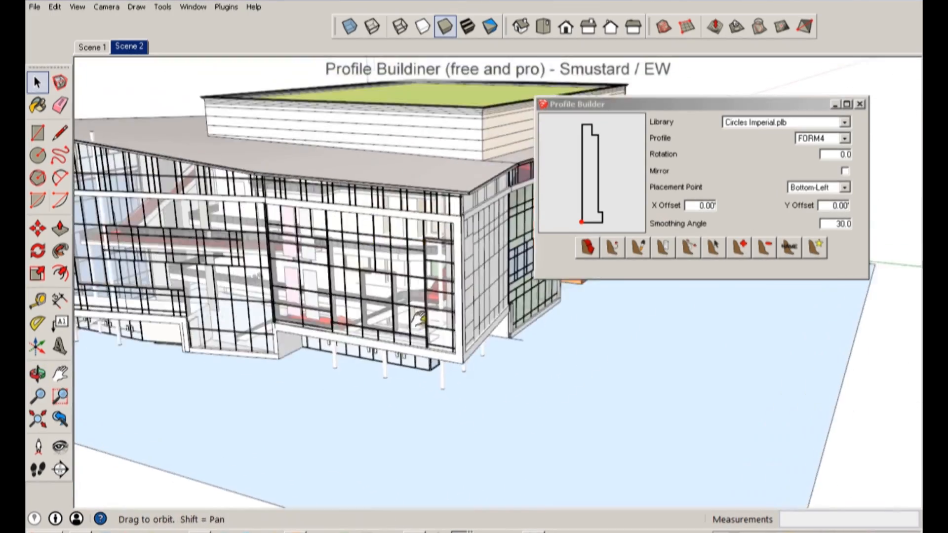
{"action": "scroll", "coordinate": [494, 228], "scroll_direction": "up", "scroll_amount": 3}
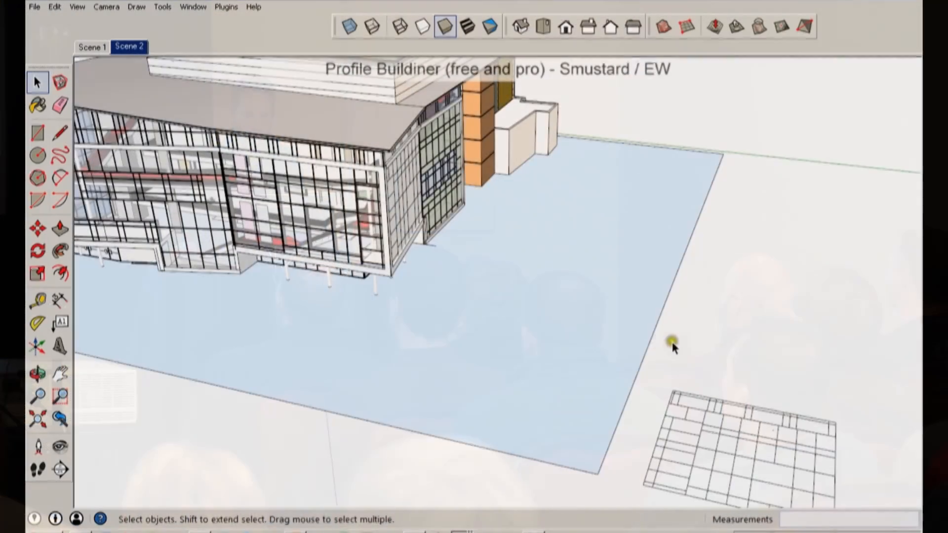
{"action": "mouse_move", "coordinate": [673, 346]}
{"action": "middle_mouse_down"}
{"action": "mouse_move", "coordinate": [466, 271]}
{"action": "mouse_move", "coordinate": [440, 211]}
{"action": "middle_mouse_up"}
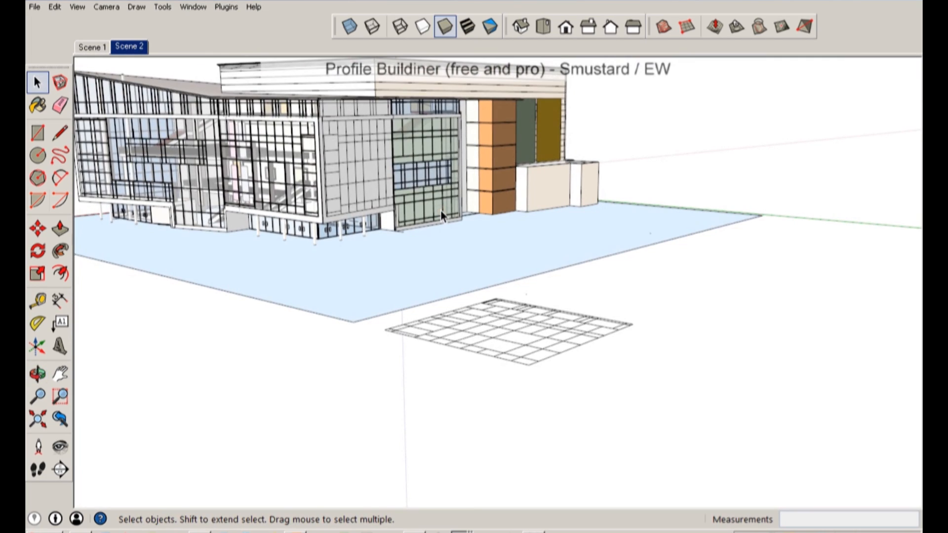
{"action": "scroll", "coordinate": [559, 368], "scroll_direction": "up", "scroll_amount": 3}
{"action": "double_click", "coordinate": [550, 372]}
{"action": "double_click", "coordinate": [535, 362]}
{"action": "left_click", "coordinate": [531, 357]}
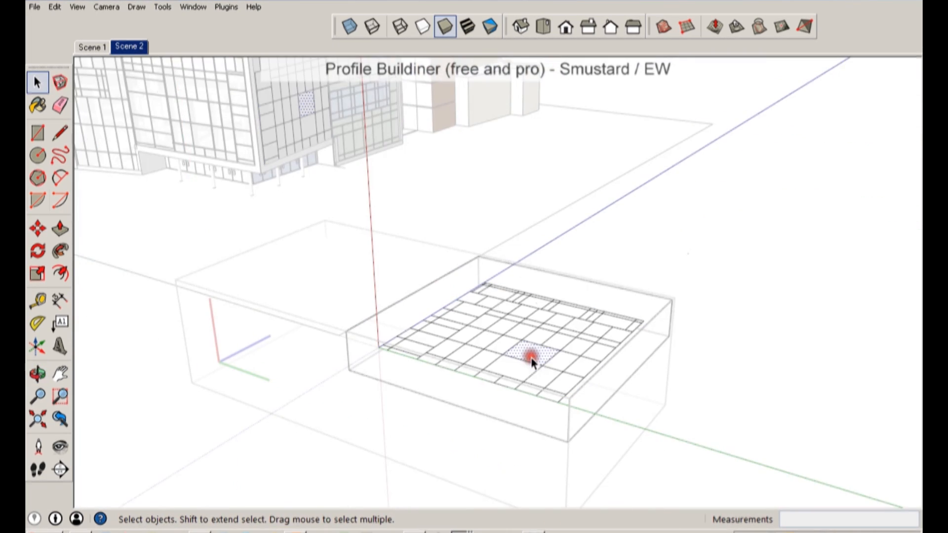
- Group all the faces and edges of the opened facade grid
{"action": "middle_click_drag", "start_coordinate": [531, 355], "coordinate": [570, 339]}
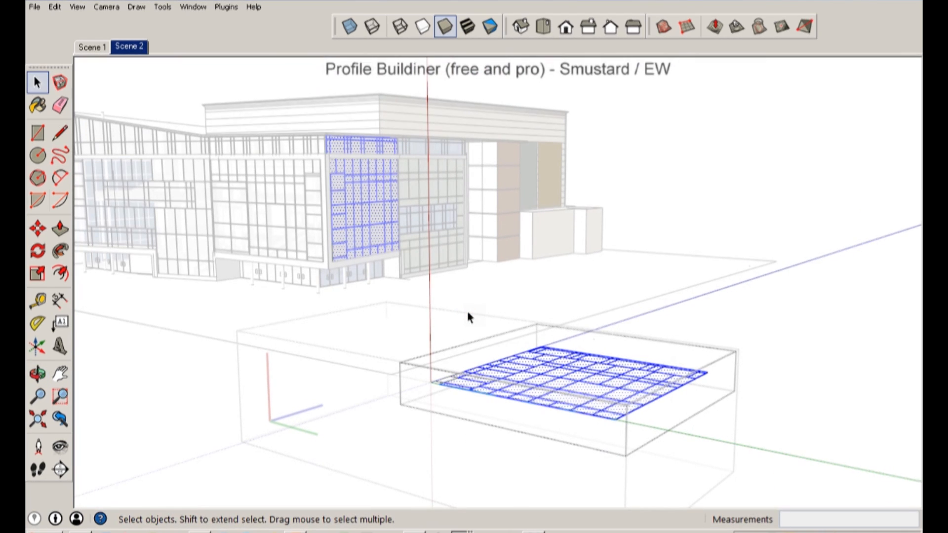
{"action": "middle_click_drag", "start_coordinate": [469, 313], "coordinate": [645, 455]}
{"action": "middle_click_drag", "start_coordinate": [639, 408], "coordinate": [598, 364], "text": "shift"}
{"action": "right_click", "coordinate": [599, 366]}
{"action": "left_click", "coordinate": [380, 214]}
{"action": "left_click", "coordinate": [647, 417]}
{"action": "right_click", "coordinate": [629, 376]}
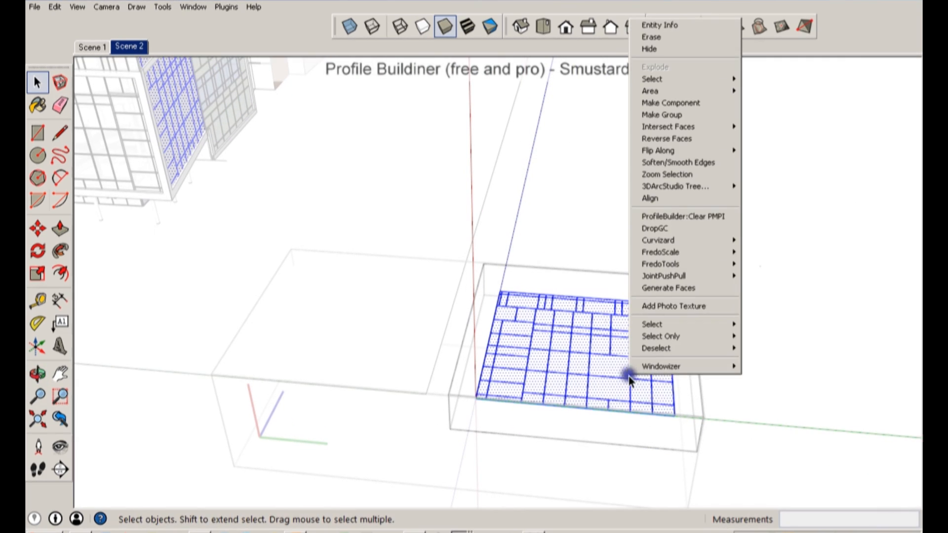
{"action": "left_click", "coordinate": [676, 119]}
- Copy the facade grid group about 65' along the blue axis, and explode the original group
{"action": "key", "text": "m"}
{"action": "key", "text": "ctrl"}
{"action": "left_click", "coordinate": [675, 416]}
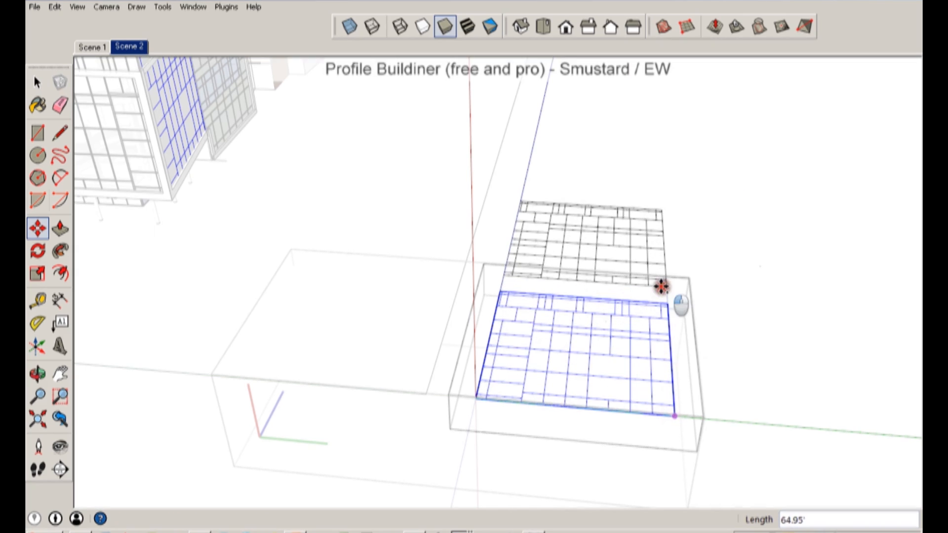
{"action": "left_click", "coordinate": [661, 287]}
{"action": "key", "text": "space"}
{"action": "right_click", "coordinate": [618, 357]}
{"action": "left_click", "coordinate": [656, 226]}
- Filter the exploded grid's selection to faces only and delete those faces, keeping the edges
{"action": "middle_click_drag", "start_coordinate": [550, 345], "coordinate": [609, 464]}
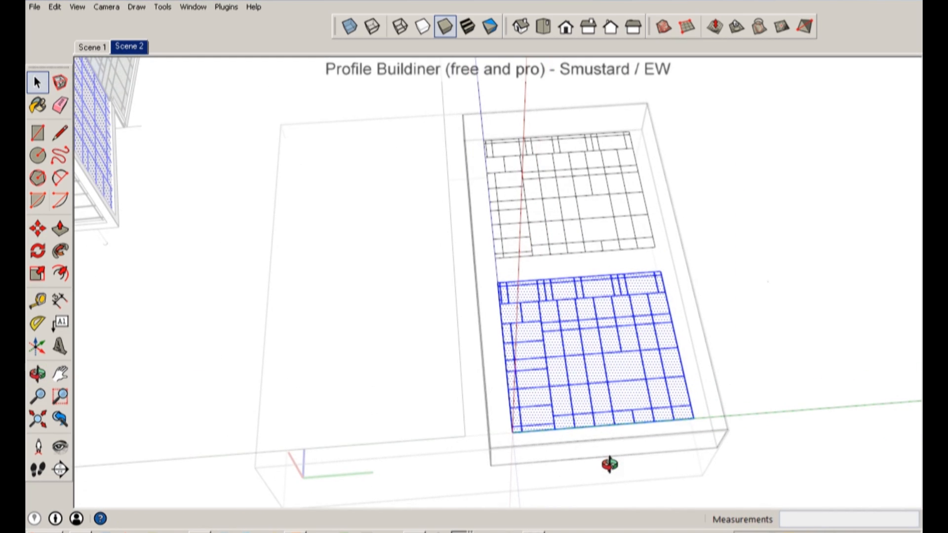
{"action": "right_click", "coordinate": [623, 363]}
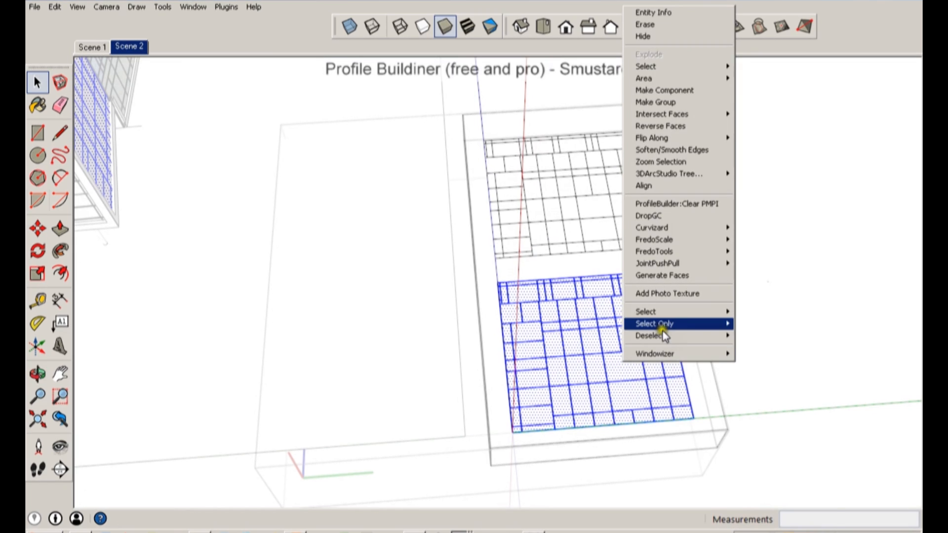
{"action": "mouse_move", "coordinate": [664, 324]}
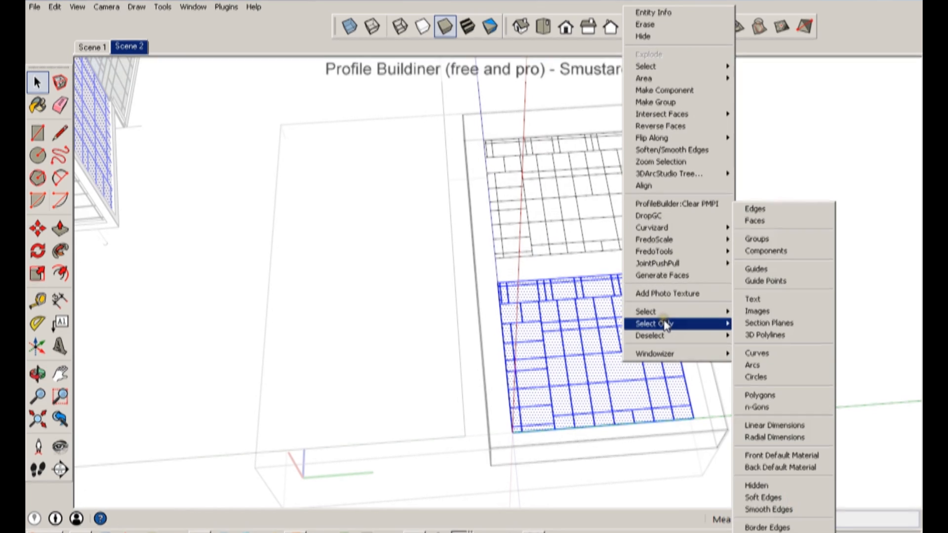
{"action": "left_click", "coordinate": [776, 221]}
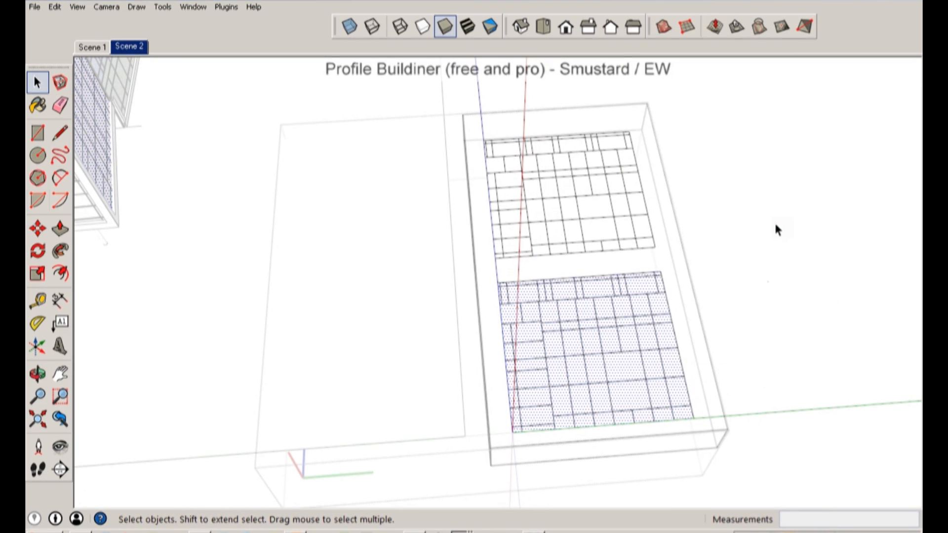
{"action": "key", "text": "Delete"}
- Select all the remaining grid edges and choose the SQ4x4 profile from the Squares Imperial.plb library in Profile Builder
{"action": "middle_click_drag", "start_coordinate": [507, 294], "coordinate": [482, 200]}
{"action": "scroll", "coordinate": [482, 199], "scroll_direction": "up", "scroll_amount": 6}
{"action": "middle_click_drag", "start_coordinate": [390, 170], "coordinate": [583, 343]}
{"action": "scroll", "coordinate": [408, 185], "scroll_direction": "down", "scroll_amount": 7}
{"action": "left_click_drag", "start_coordinate": [466, 241], "coordinate": [691, 385]}
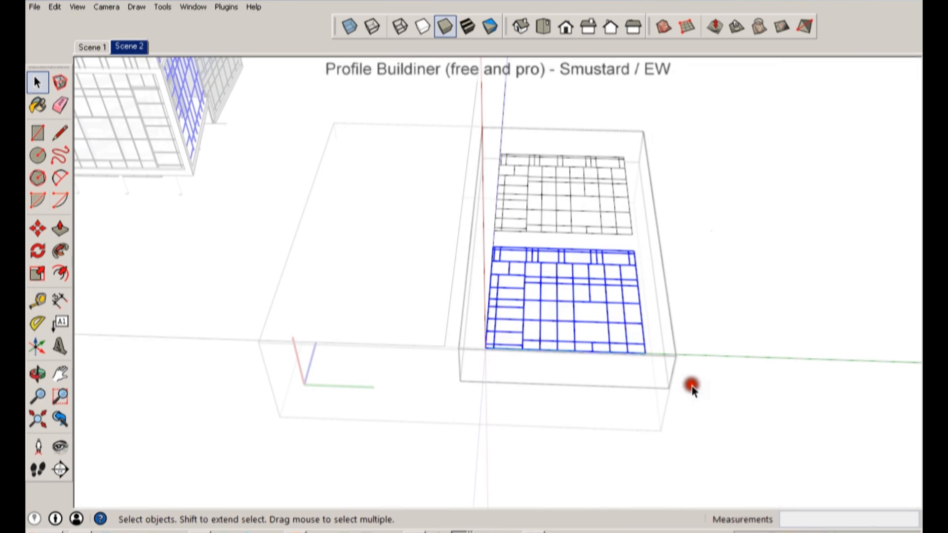
{"action": "left_click", "coordinate": [222, 7]}
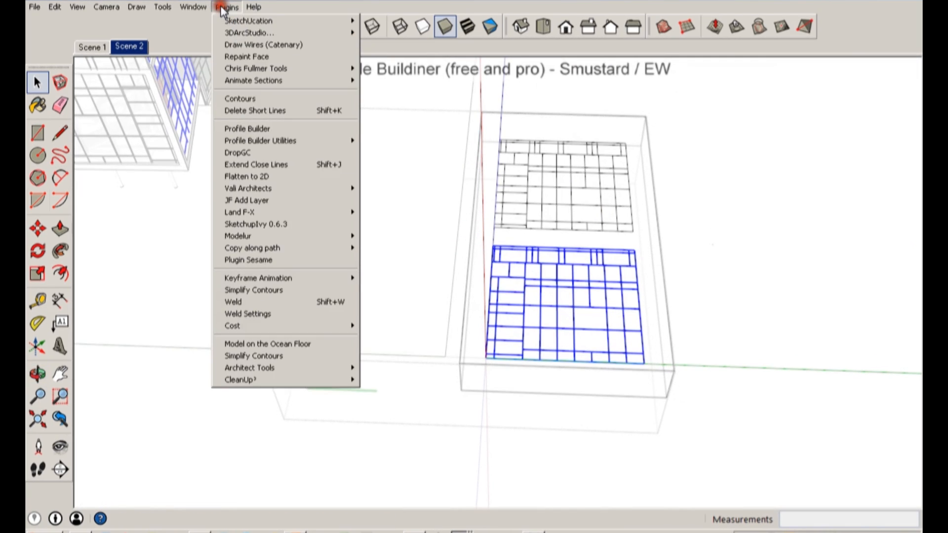
{"action": "left_click", "coordinate": [272, 126]}
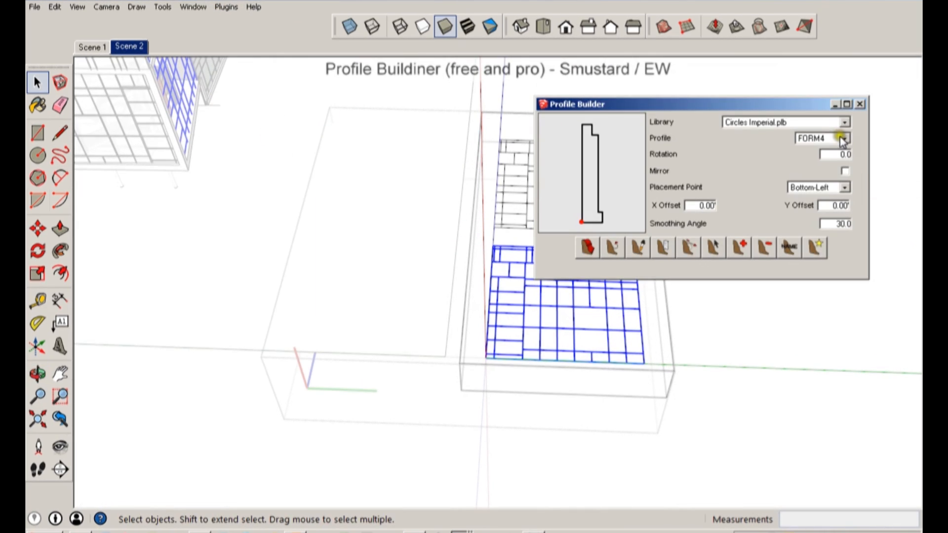
{"action": "left_click", "coordinate": [843, 124]}
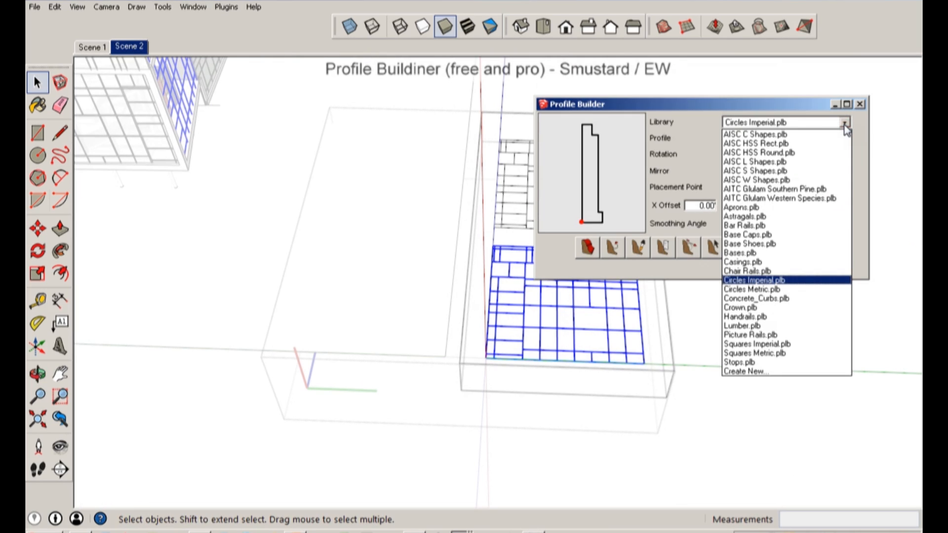
{"action": "left_click", "coordinate": [784, 344]}
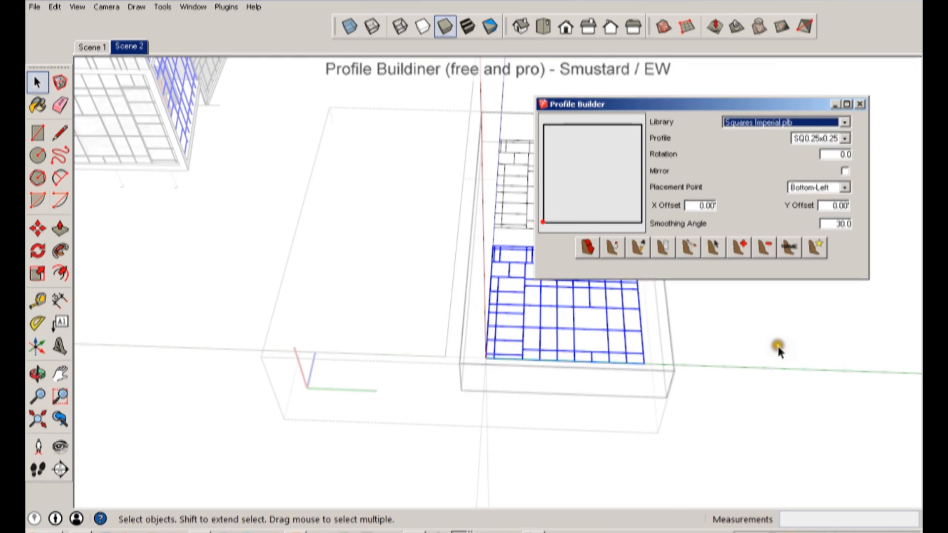
{"action": "left_click", "coordinate": [844, 139]}
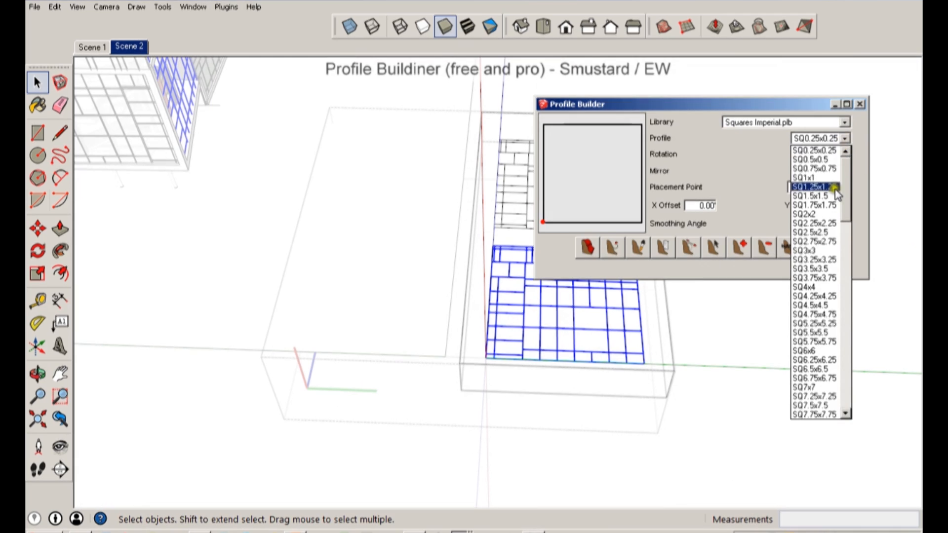
{"action": "left_click", "coordinate": [812, 289]}
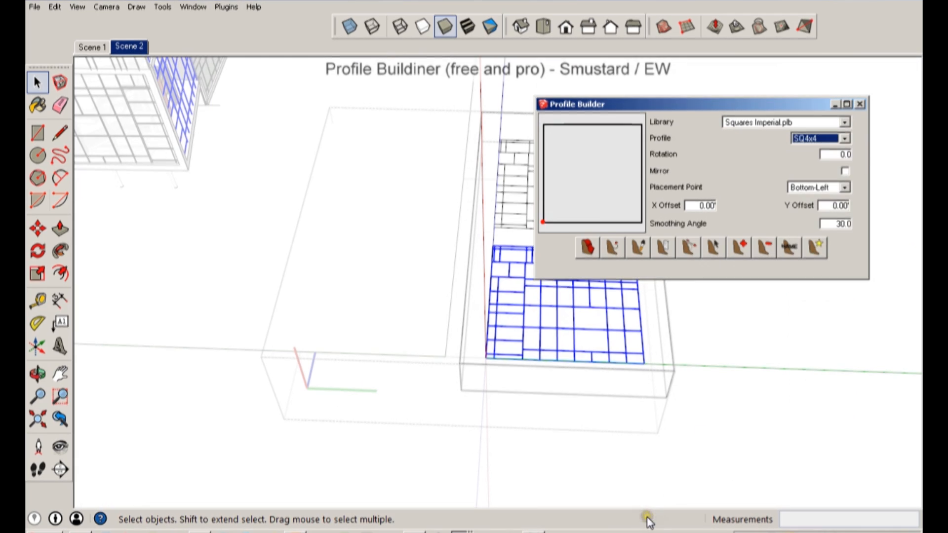
- Build a unique SQ4x4 member along each selected grid edge, and close Profile Builder
{"action": "left_click", "coordinate": [610, 244]}
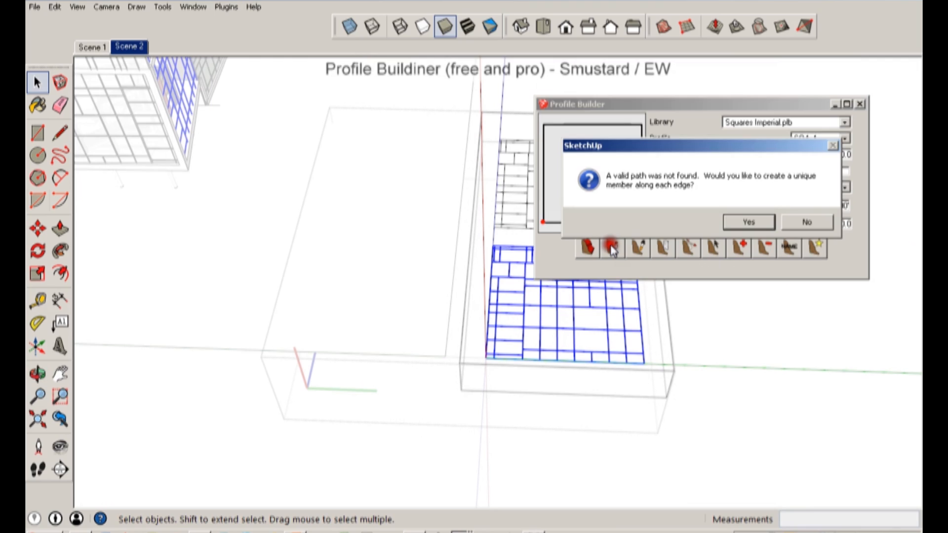
{"action": "left_click", "coordinate": [748, 223]}
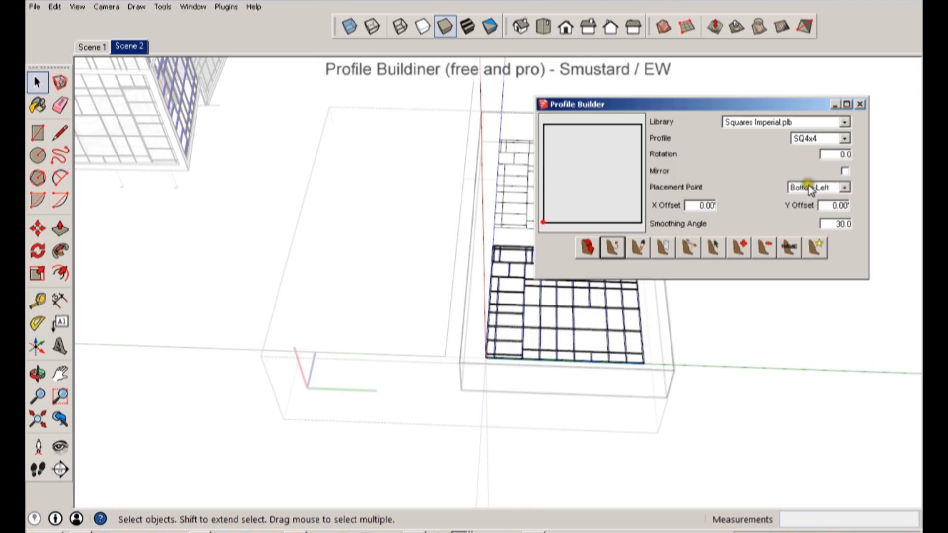
{"action": "left_click", "coordinate": [860, 104]}
- Move the copied panel group by its corner back onto the matching corner of the mullion frame
{"action": "middle_click_drag", "start_coordinate": [568, 237], "coordinate": [609, 239]}
{"action": "left_click", "coordinate": [609, 238]}
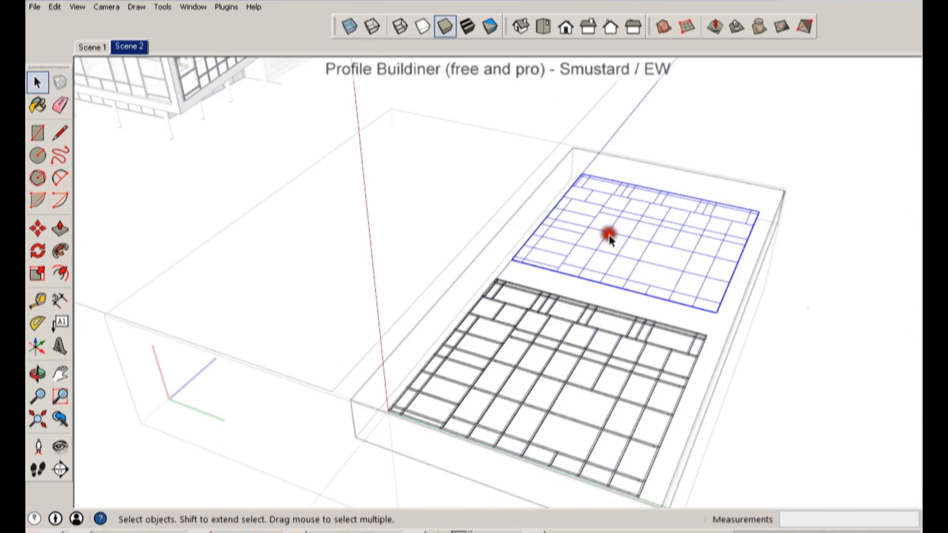
{"action": "scroll", "coordinate": [555, 267], "scroll_direction": "up", "scroll_amount": 6}
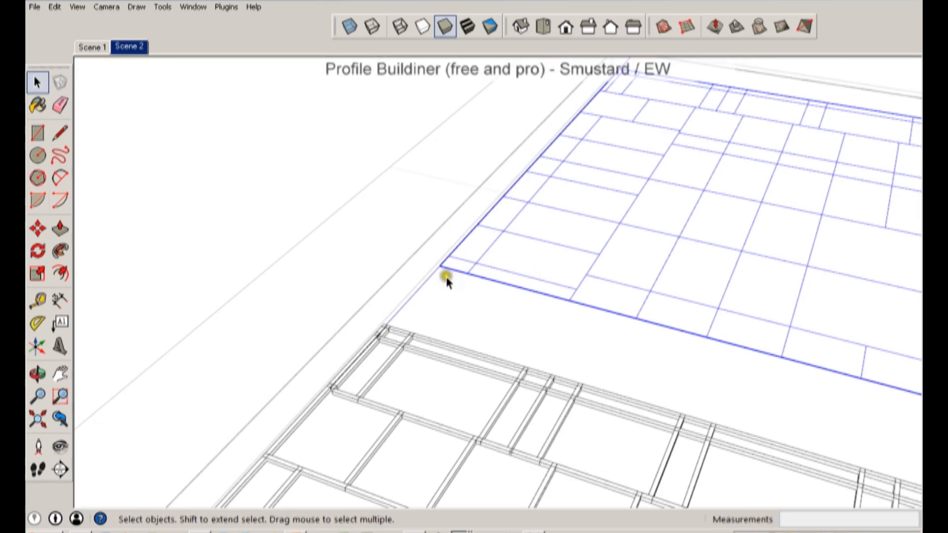
{"action": "key", "text": "m"}
{"action": "left_click", "coordinate": [440, 269]}
{"action": "middle_click_drag", "start_coordinate": [391, 429], "coordinate": [525, 212], "text": "shift"}
{"action": "scroll", "coordinate": [525, 212], "scroll_direction": "down", "scroll_amount": 5}
{"action": "middle_click_drag", "start_coordinate": [390, 316], "coordinate": [480, 208], "text": "shift"}
{"action": "scroll", "coordinate": [364, 335], "scroll_direction": "up", "scroll_amount": 5}
{"action": "left_click", "coordinate": [336, 327]}
{"action": "key", "text": "space"}
- Paint the panel group inside the mullion frame with Translucent_Glass_Blue from the Translucent materials
{"action": "scroll", "coordinate": [597, 349], "scroll_direction": "down", "scroll_amount": 5}
{"action": "middle_click_drag", "start_coordinate": [588, 251], "coordinate": [424, 333]}
{"action": "scroll", "coordinate": [307, 354], "scroll_direction": "down", "scroll_amount": 3}
{"action": "key", "text": "b"}
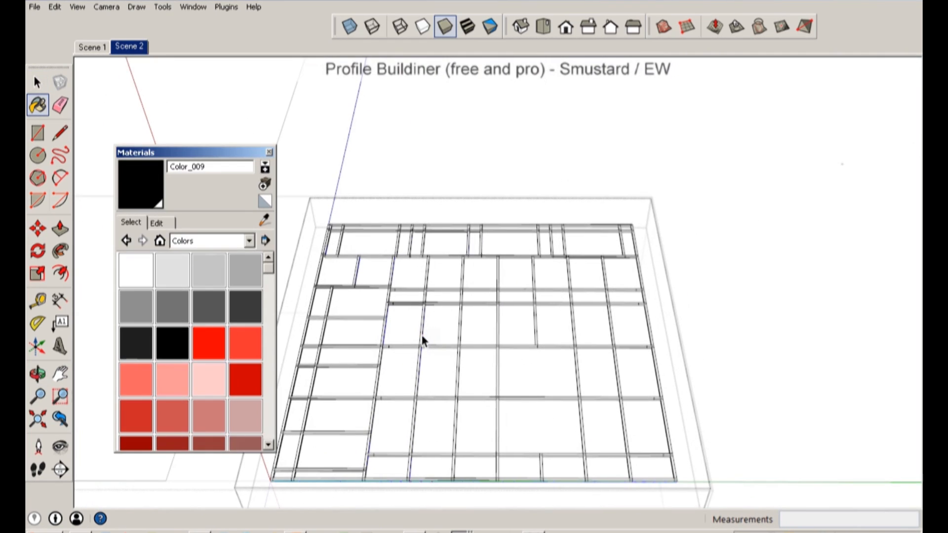
{"action": "left_click", "coordinate": [252, 242]}
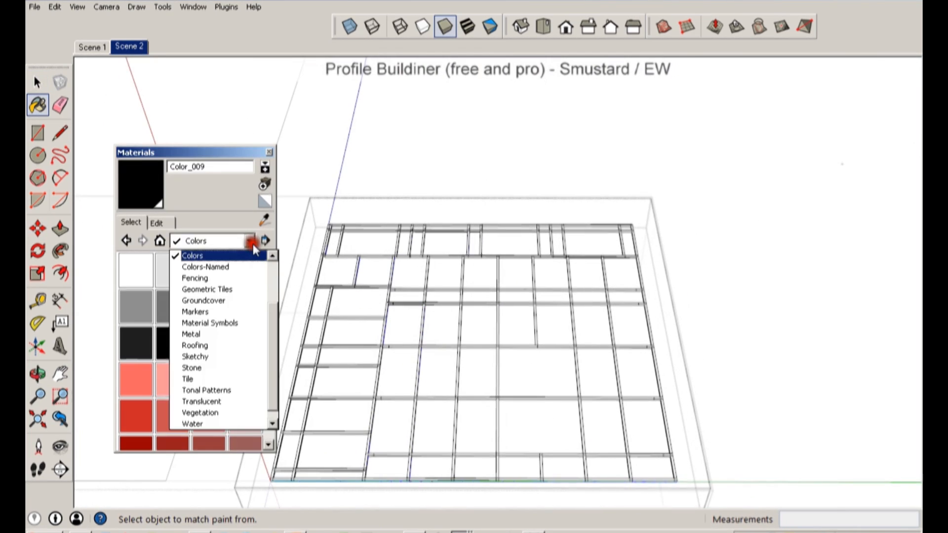
{"action": "left_click", "coordinate": [222, 401]}
{"action": "key", "text": "space"}
{"action": "left_click", "coordinate": [536, 436]}
{"action": "left_click", "coordinate": [136, 270]}
{"action": "left_click", "coordinate": [172, 270]}
{"action": "left_click", "coordinate": [523, 375]}
- Leave the facade component's editing and examine the glazed curtain wall on the building
{"action": "key", "text": "space"}
{"action": "left_click", "coordinate": [707, 339]}
{"action": "left_click", "coordinate": [383, 188]}
{"action": "middle_click_drag", "start_coordinate": [417, 266], "coordinate": [384, 157]}
{"action": "scroll", "coordinate": [642, 220], "scroll_direction": "up", "scroll_amount": 6}
{"action": "middle_click_drag", "start_coordinate": [629, 235], "coordinate": [588, 256]}
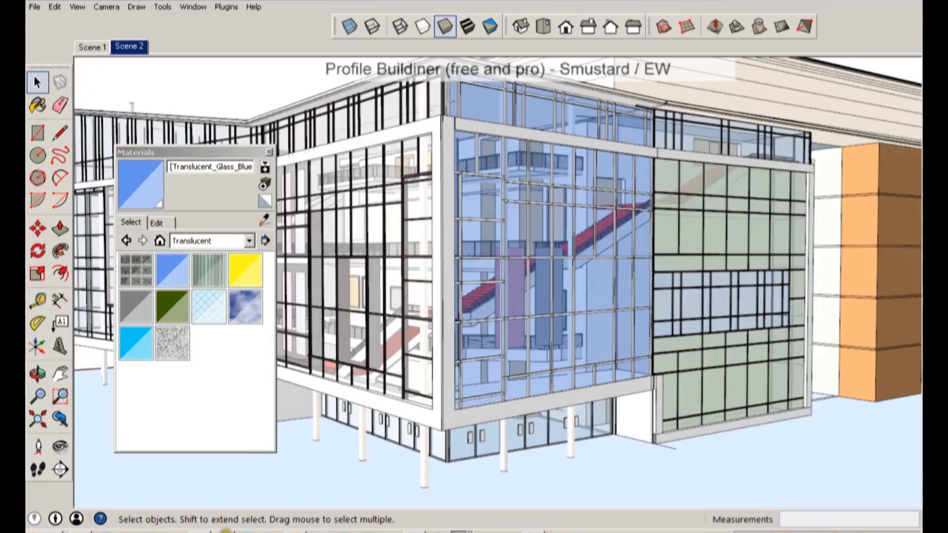
- Open 11 Instant Roof Nui B.skp from the DEMOS folder with SketchUp 2014 and switch to its window
{"action": "left_click", "coordinate": [85, 531]}
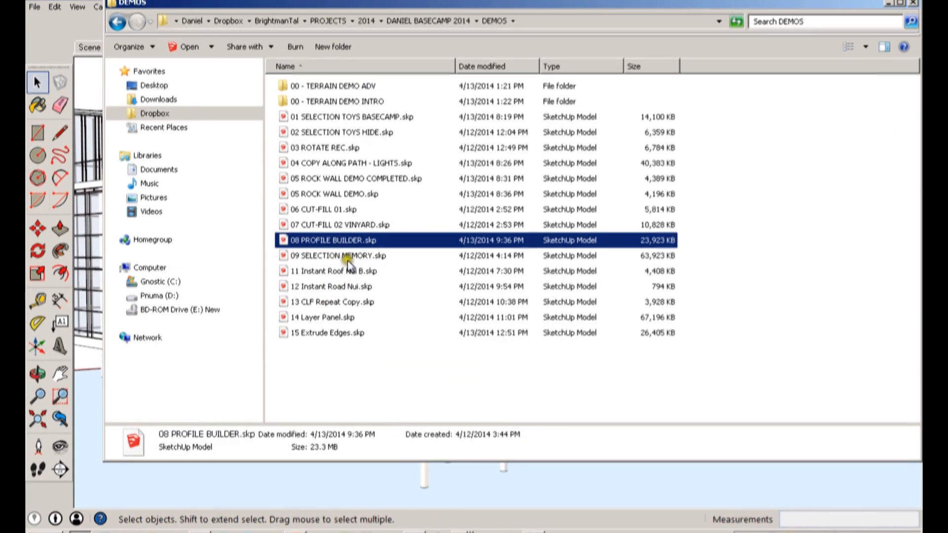
{"action": "right_click", "coordinate": [359, 274]}
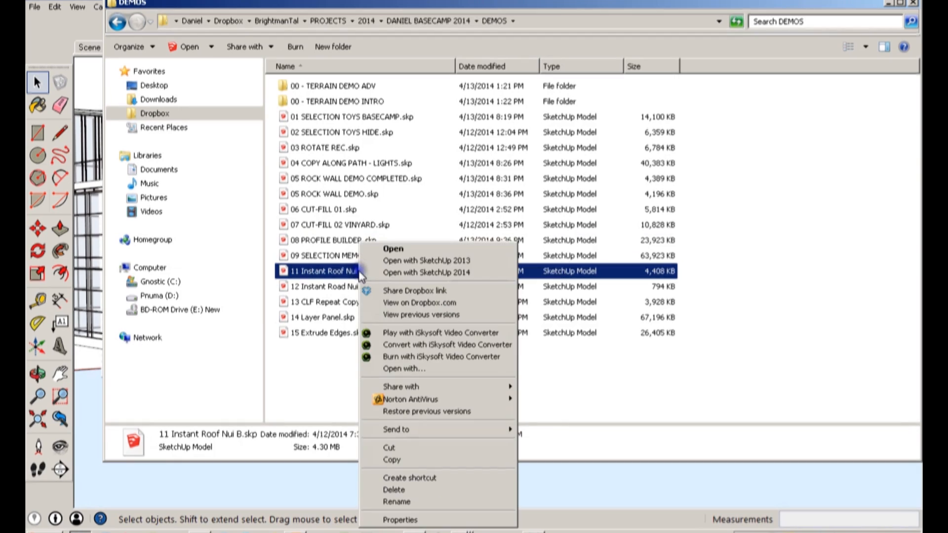
{"action": "left_click", "coordinate": [401, 275]}
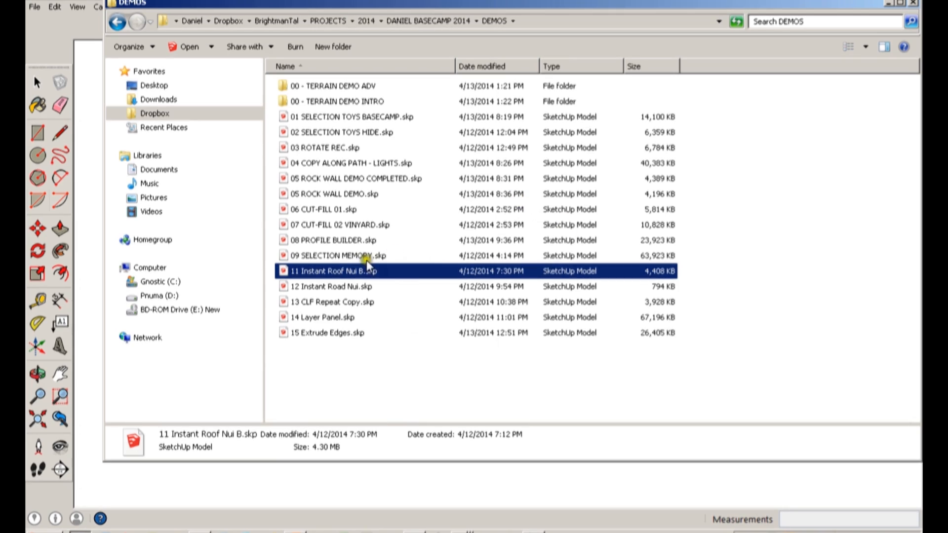
{"action": "right_click", "coordinate": [366, 259]}
{"action": "left_click", "coordinate": [371, 262]}
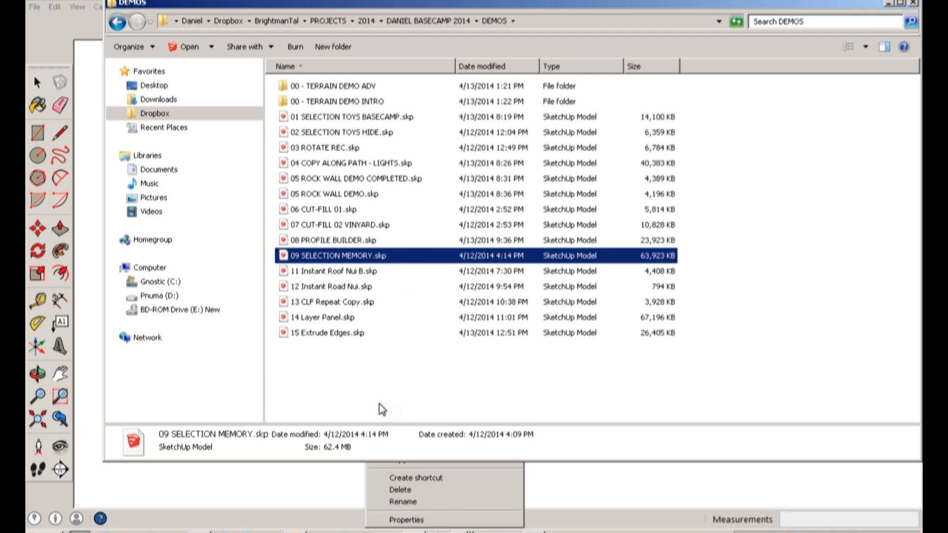
{"action": "left_click", "coordinate": [621, 503]}
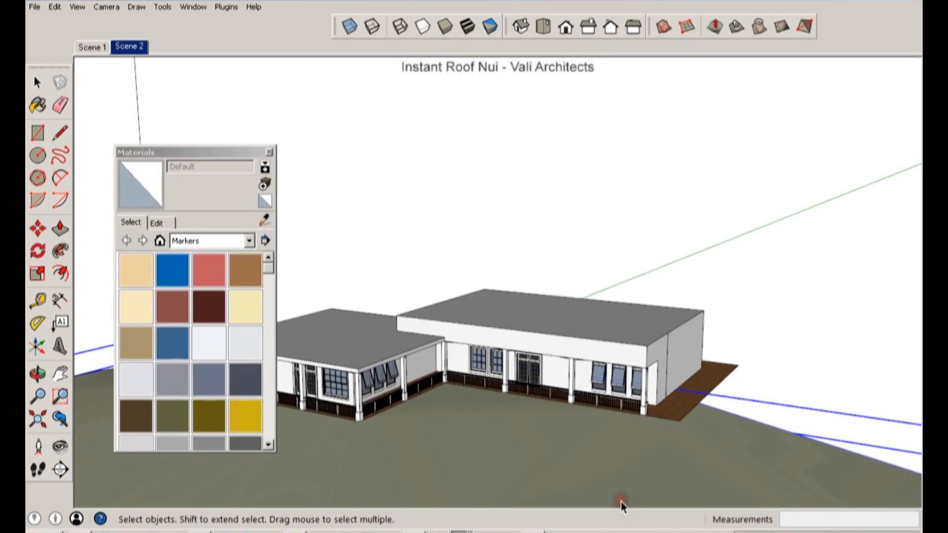
- Close the Materials window and display the Instant RoofNui toolbar, placed clear of the drawing title
{"action": "left_click", "coordinate": [271, 151]}
{"action": "middle_click_drag", "start_coordinate": [376, 163], "coordinate": [473, 229]}
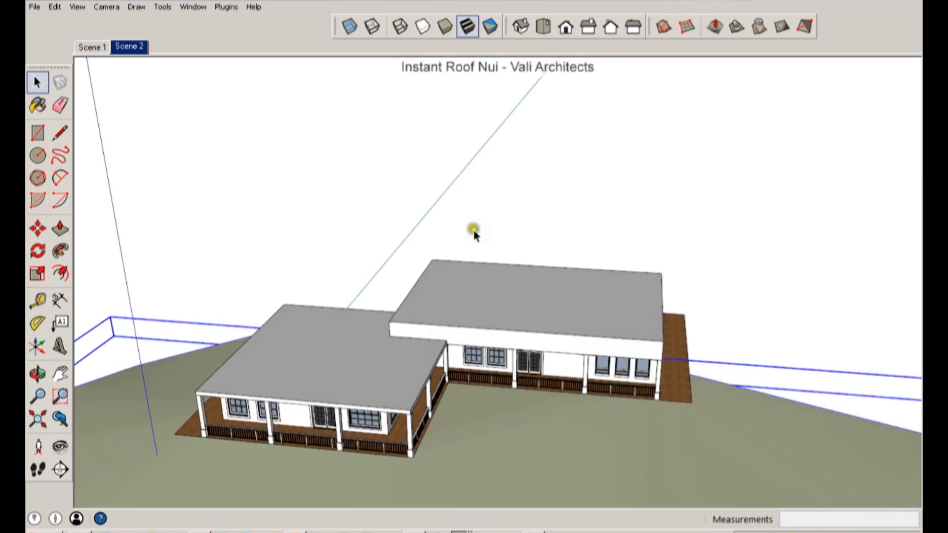
{"action": "left_click", "coordinate": [79, 6]}
{"action": "left_click", "coordinate": [94, 18]}
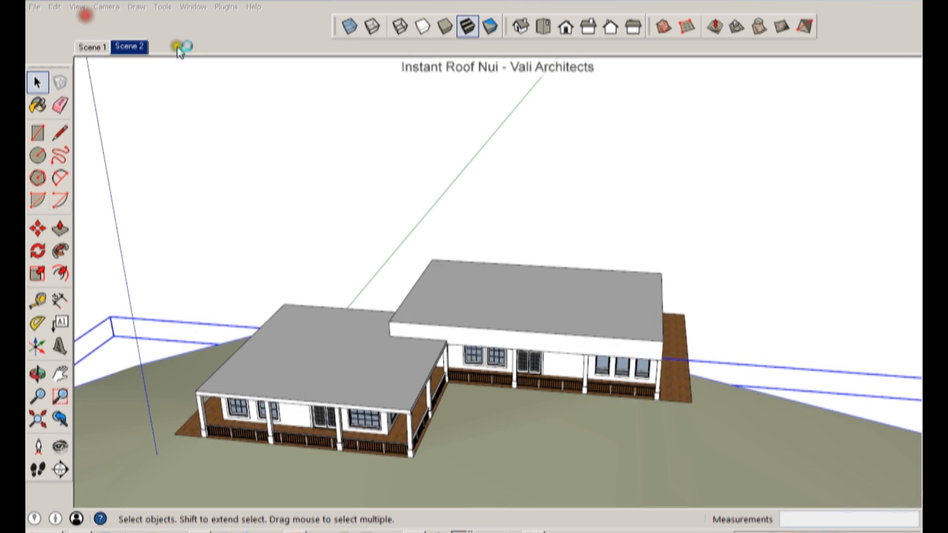
{"action": "left_click_drag", "start_coordinate": [497, 237], "coordinate": [492, 281]}
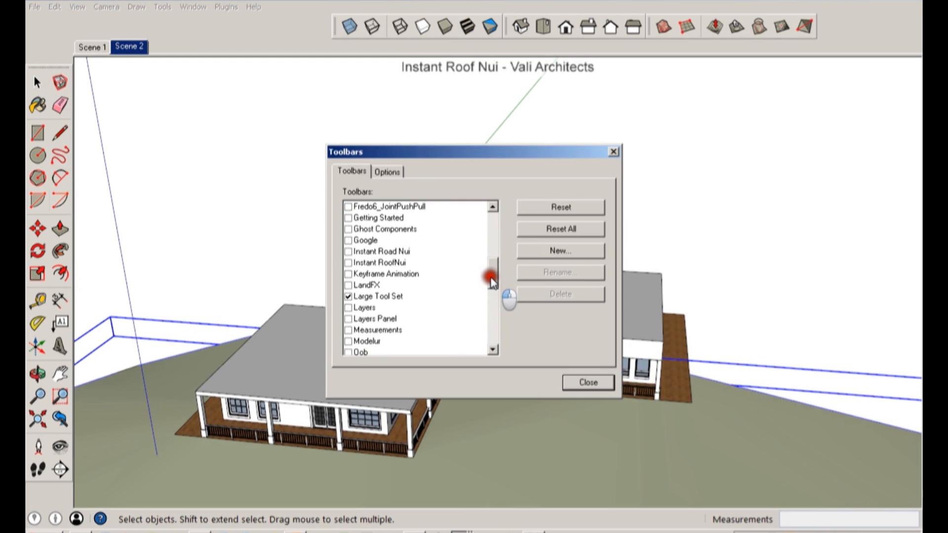
{"action": "left_click", "coordinate": [349, 262]}
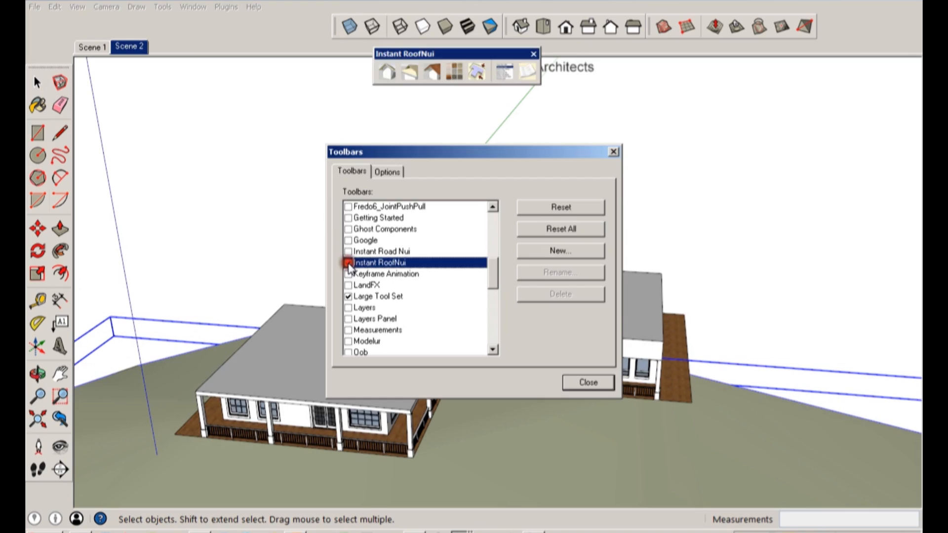
{"action": "left_click", "coordinate": [580, 385]}
{"action": "middle_click_drag", "start_coordinate": [575, 282], "coordinate": [476, 86]}
{"action": "left_click_drag", "start_coordinate": [466, 54], "coordinate": [397, 144]}
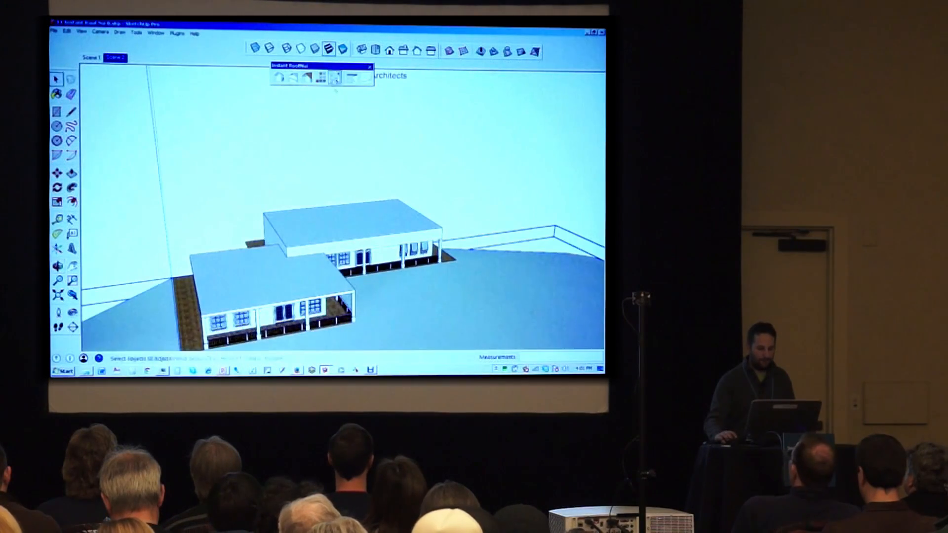
{"action": "left_click_drag", "start_coordinate": [329, 66], "coordinate": [286, 126]}
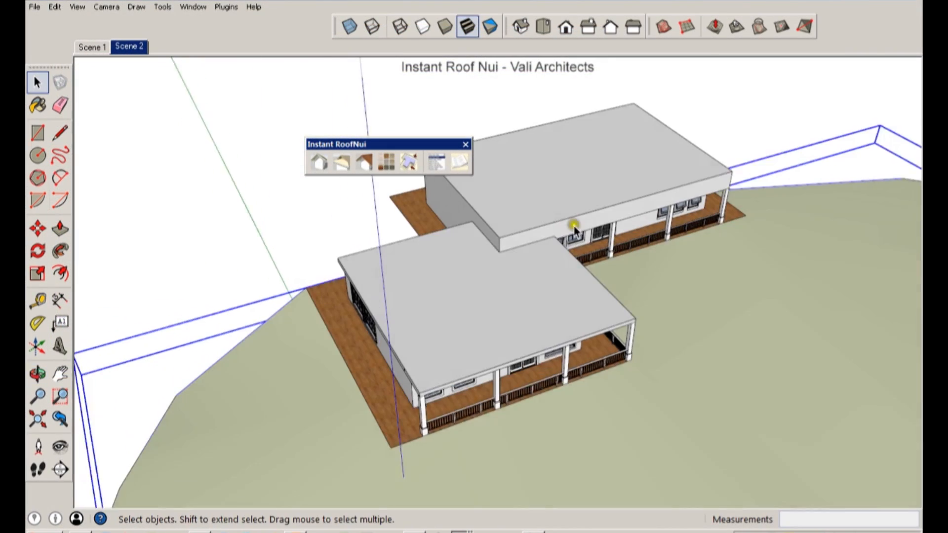
- Select the top faces of both building wings, start Make Roof and look over the preset roof styles
{"action": "left_click", "coordinate": [491, 332]}
{"action": "left_click", "coordinate": [556, 206], "text": "shift"}
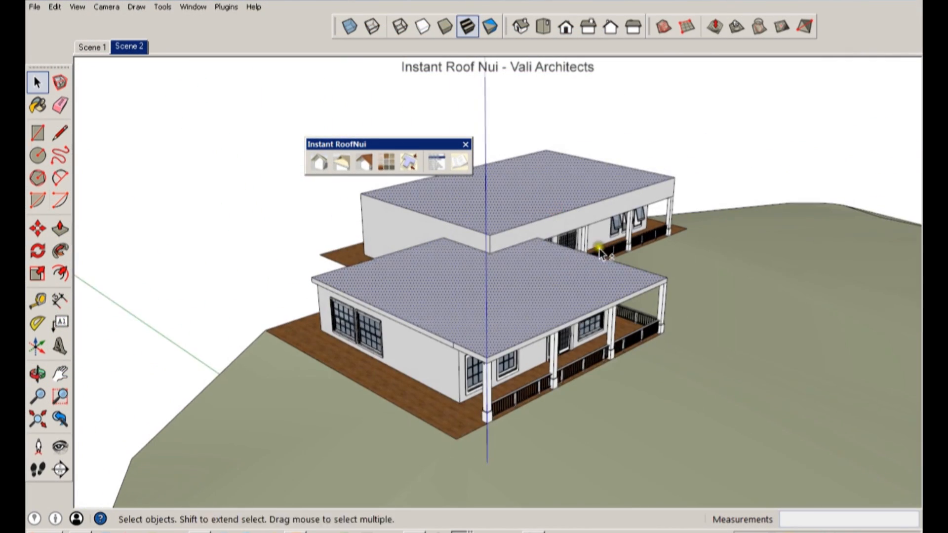
{"action": "left_click", "coordinate": [355, 168]}
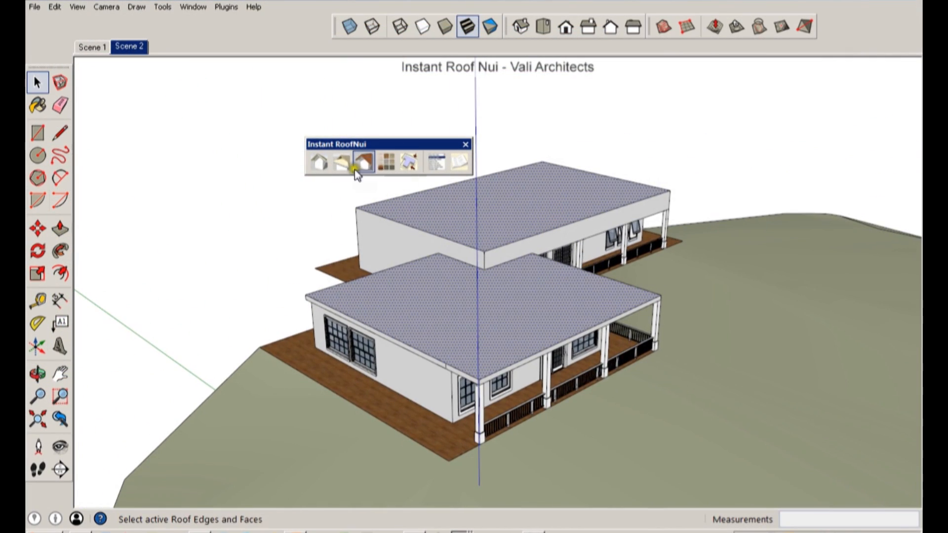
{"action": "left_click", "coordinate": [319, 161]}
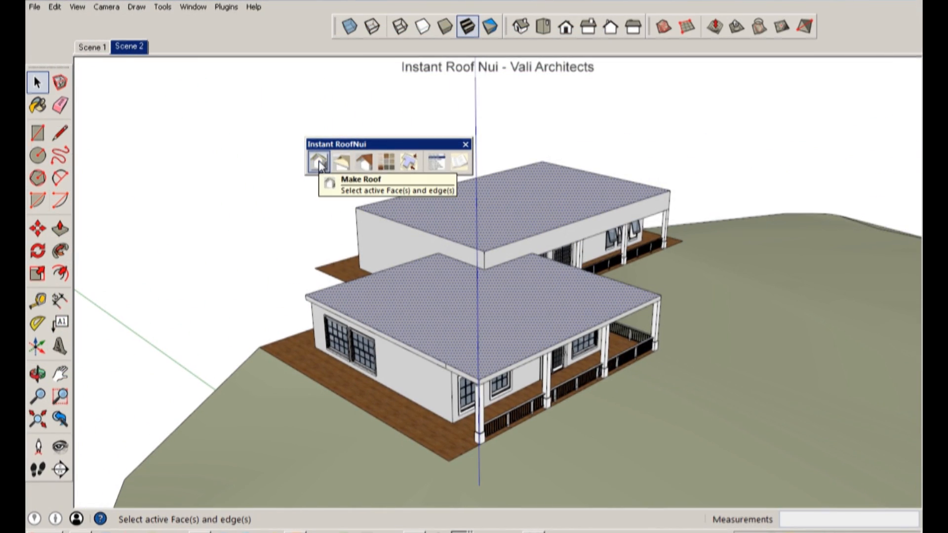
{"action": "left_click_drag", "start_coordinate": [281, 124], "coordinate": [482, 99]}
{"action": "left_click", "coordinate": [291, 156]}
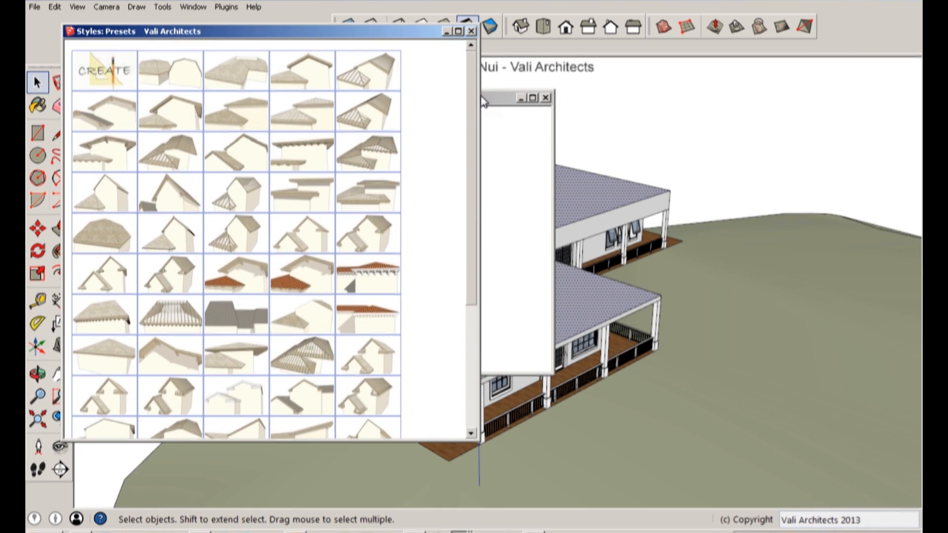
{"action": "left_click", "coordinate": [467, 26]}
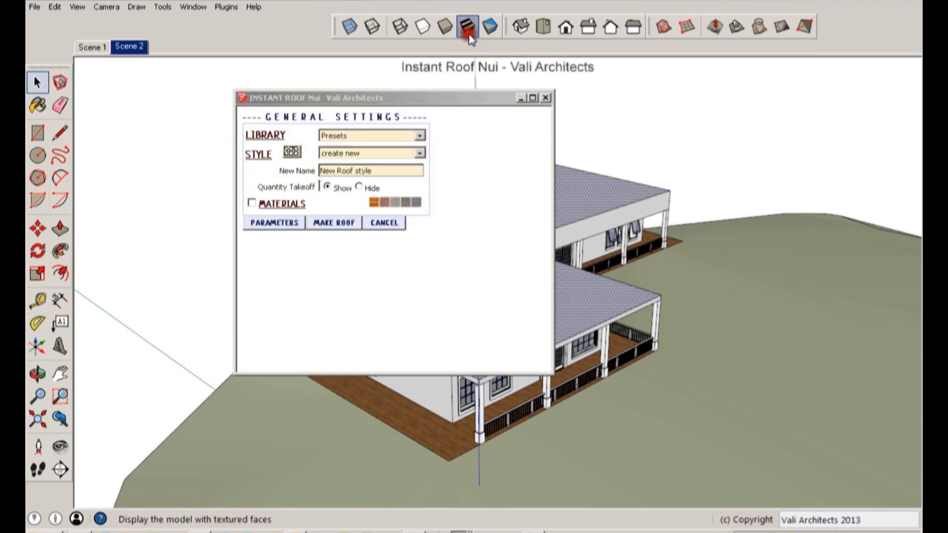
- Generate a roof over both wings with the Prairie style from the Presets library and view it from several sides
{"action": "left_click", "coordinate": [393, 153]}
{"action": "left_click_drag", "start_coordinate": [418, 241], "coordinate": [418, 320]}
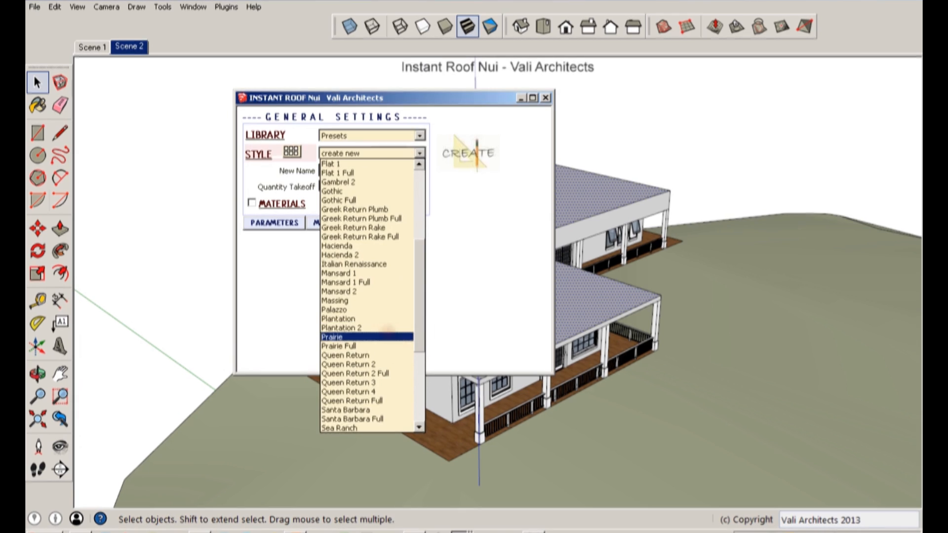
{"action": "left_click", "coordinate": [375, 337]}
{"action": "left_click", "coordinate": [334, 223]}
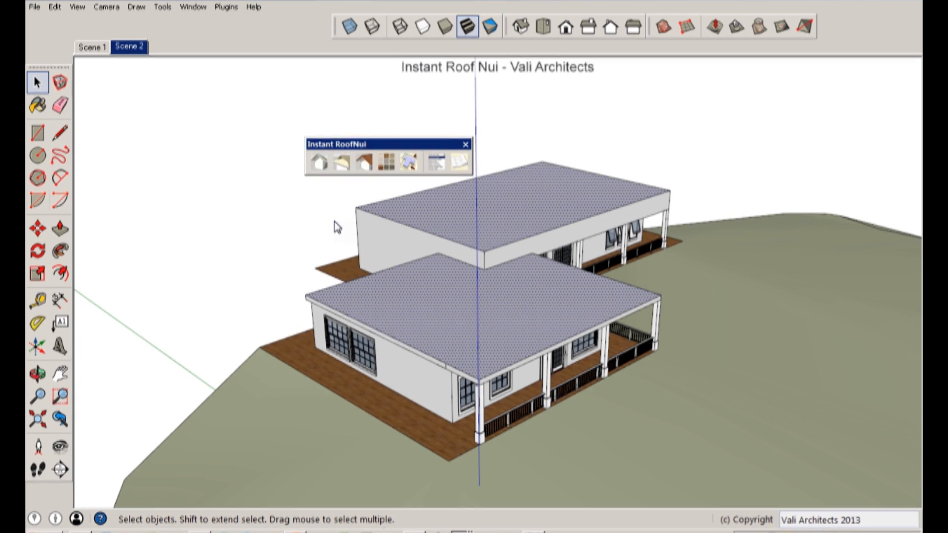
{"action": "left_click", "coordinate": [390, 512]}
{"action": "mouse_move", "coordinate": [577, 354]}
{"action": "middle_mouse_down"}
{"action": "mouse_move", "coordinate": [449, 229]}
{"action": "mouse_move", "coordinate": [397, 319]}
{"action": "middle_mouse_up"}
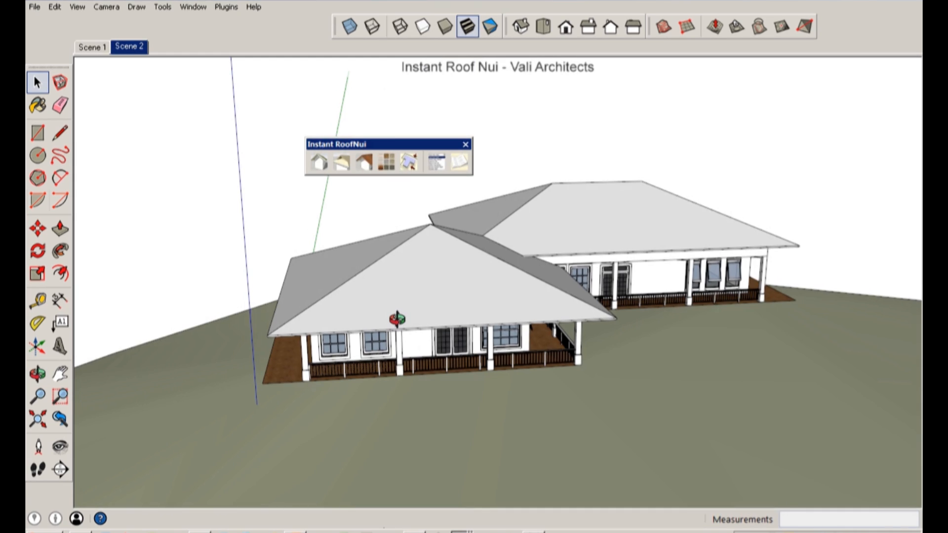
{"action": "middle_click_drag", "start_coordinate": [436, 261], "coordinate": [607, 252]}
- Open the generated roof group for editing and select all of its faces and edges
{"action": "triple_click", "coordinate": [528, 267]}
{"action": "middle_click_drag", "start_coordinate": [478, 304], "coordinate": [434, 348]}
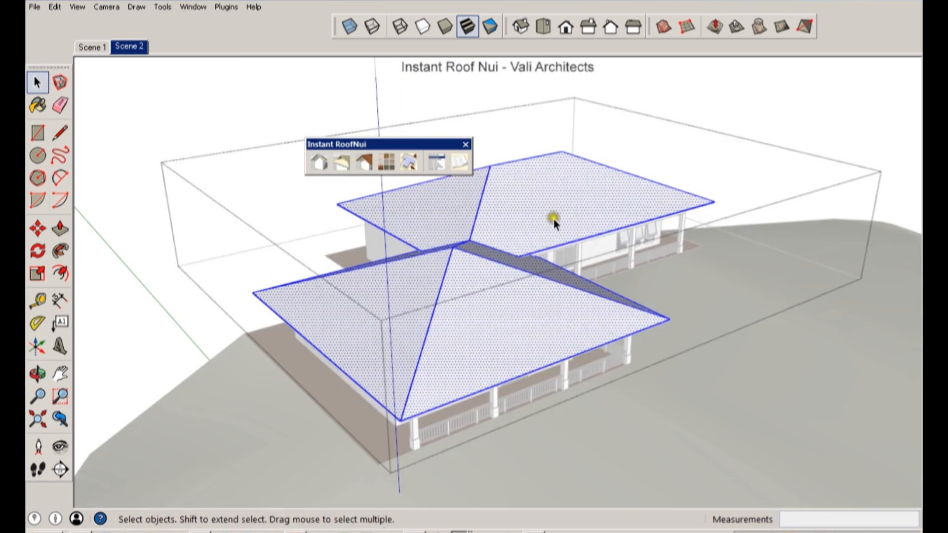
{"action": "middle_click_drag", "start_coordinate": [365, 286], "coordinate": [423, 205]}
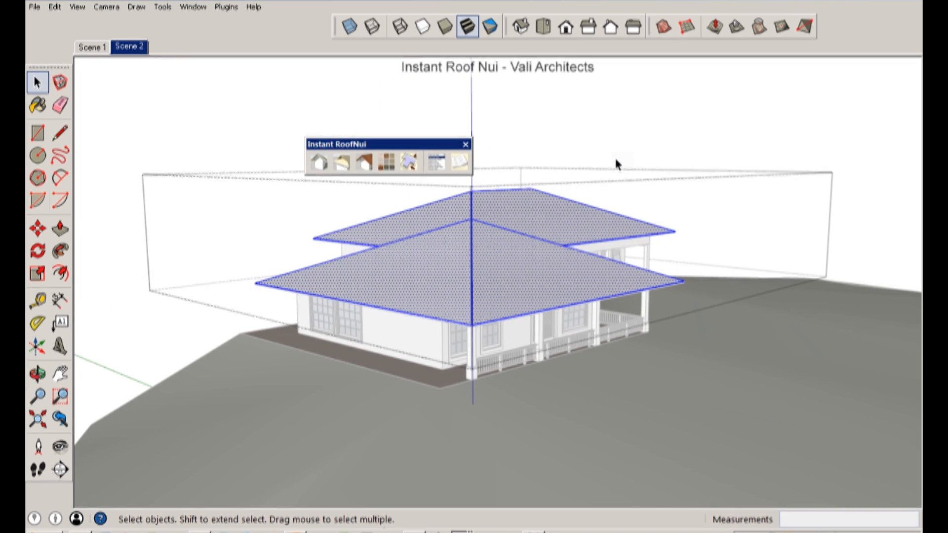
- Preview the preset roof detail styles, add the details to the selected roof and inspect the resulting covering
{"action": "left_click", "coordinate": [364, 162]}
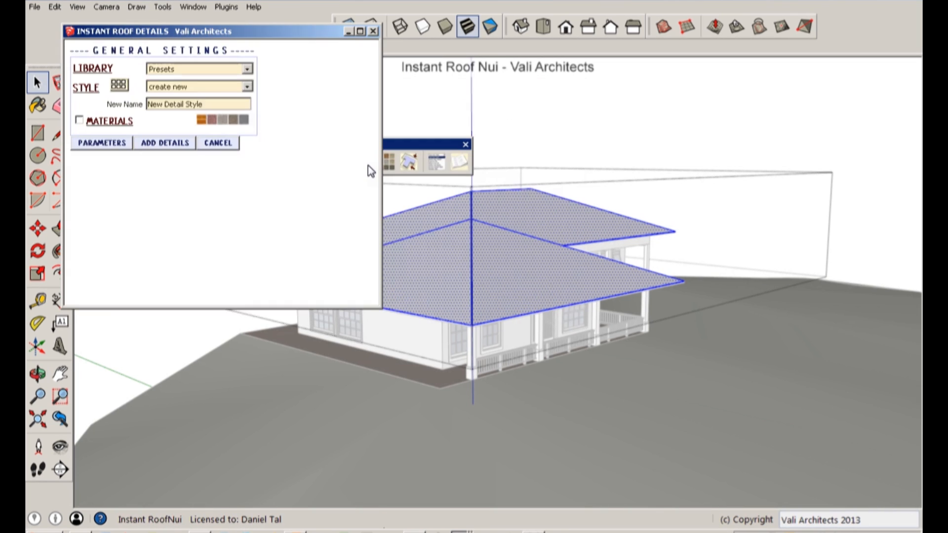
{"action": "left_click", "coordinate": [115, 89]}
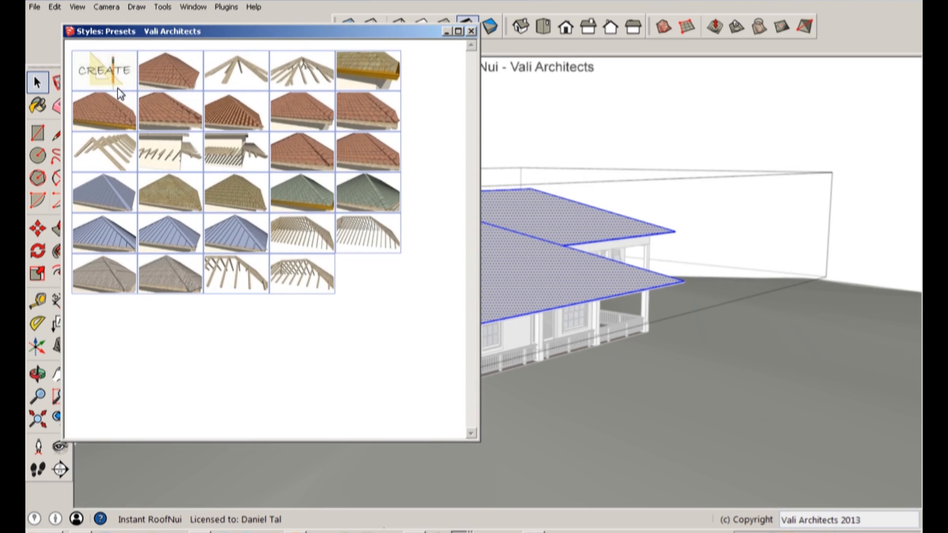
{"action": "mouse_move", "coordinate": [157, 122]}
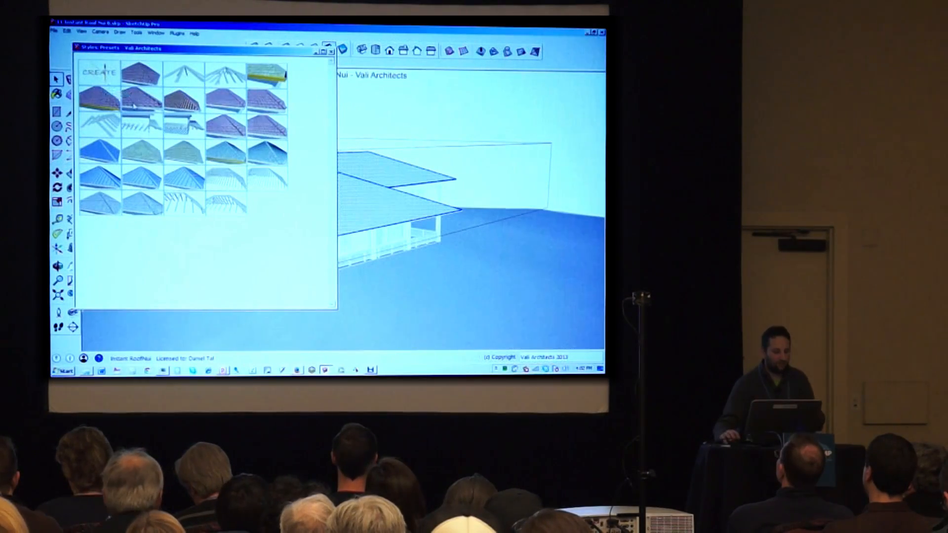
{"action": "mouse_move", "coordinate": [134, 105]}
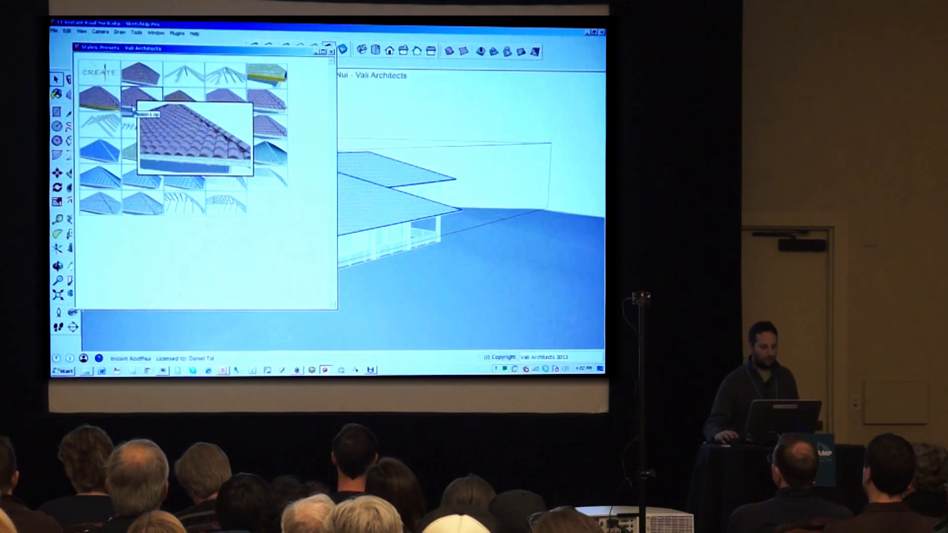
{"action": "left_click", "coordinate": [331, 51]}
{"action": "left_click", "coordinate": [141, 120]}
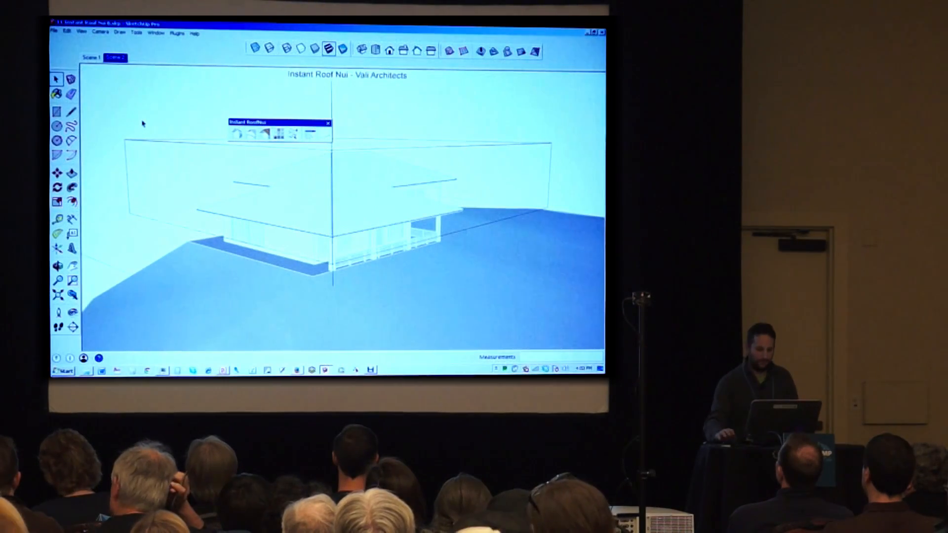
{"action": "middle_click_drag", "start_coordinate": [302, 227], "coordinate": [351, 247]}
{"action": "scroll", "coordinate": [351, 247], "scroll_direction": "up", "scroll_amount": 5}
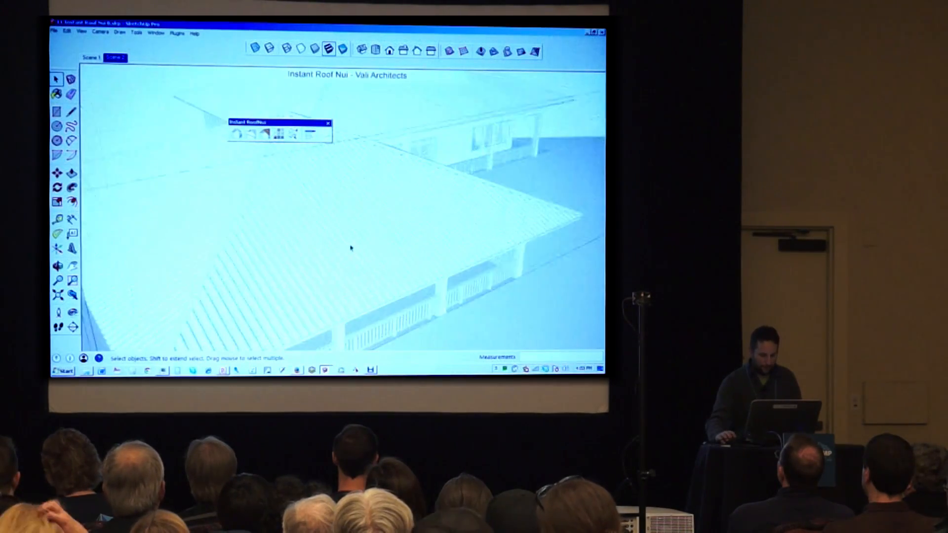
{"action": "scroll", "coordinate": [351, 247], "scroll_direction": "down", "scroll_amount": 5}
- Paint the roof covering between the raised strips with Burnt Umber from the Markers materials
{"action": "key", "text": "b"}
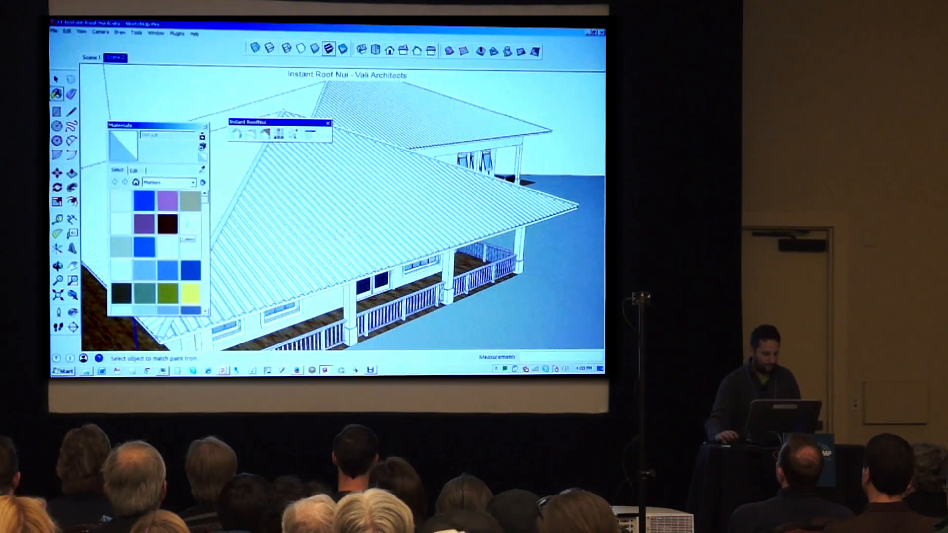
{"action": "left_click", "coordinate": [168, 224]}
{"action": "left_click", "coordinate": [360, 237]}
{"action": "scroll", "coordinate": [360, 239], "scroll_direction": "up", "scroll_amount": 4}
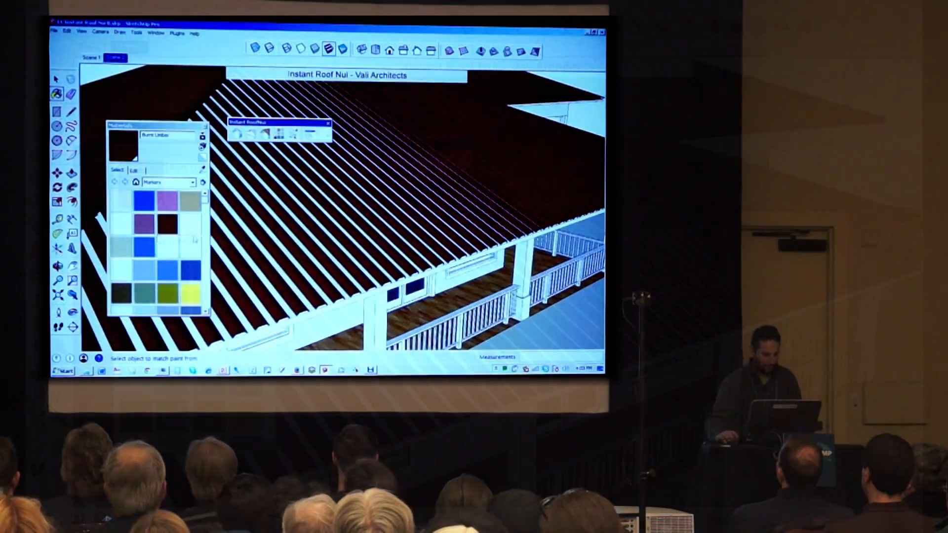
- Paint the roof covering between the raised strips with Cobalt from the Markers materials
{"action": "left_click", "coordinate": [173, 343]}
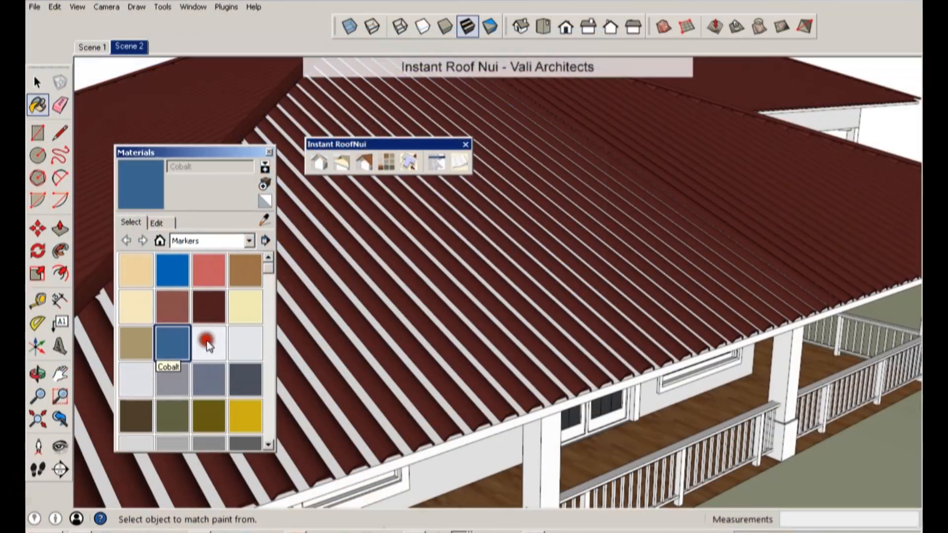
{"action": "left_click", "coordinate": [423, 416]}
{"action": "mouse_move", "coordinate": [510, 338]}
{"action": "middle_mouse_down"}
{"action": "mouse_move", "coordinate": [317, 364]}
{"action": "mouse_move", "coordinate": [211, 346]}
{"action": "middle_mouse_up"}
{"action": "middle_click_drag", "start_coordinate": [338, 450], "coordinate": [311, 301]}
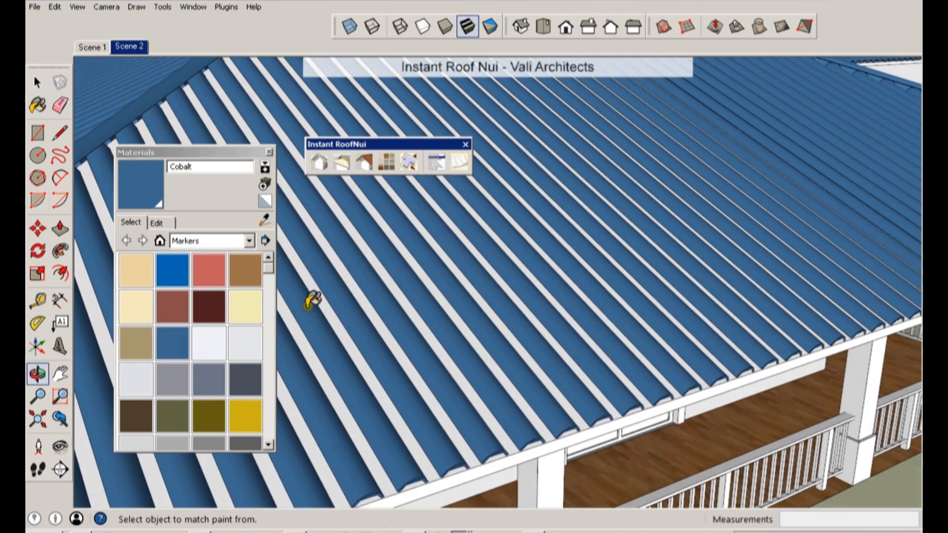
- Paint the raised strips of the roof covering Brown, end painting and view the finished roof
{"action": "left_click", "coordinate": [245, 274]}
{"action": "mouse_move", "coordinate": [394, 392]}
{"action": "middle_mouse_down"}
{"action": "mouse_move", "coordinate": [453, 384]}
{"action": "mouse_move", "coordinate": [439, 388]}
{"action": "middle_mouse_up"}
{"action": "left_click", "coordinate": [437, 387]}
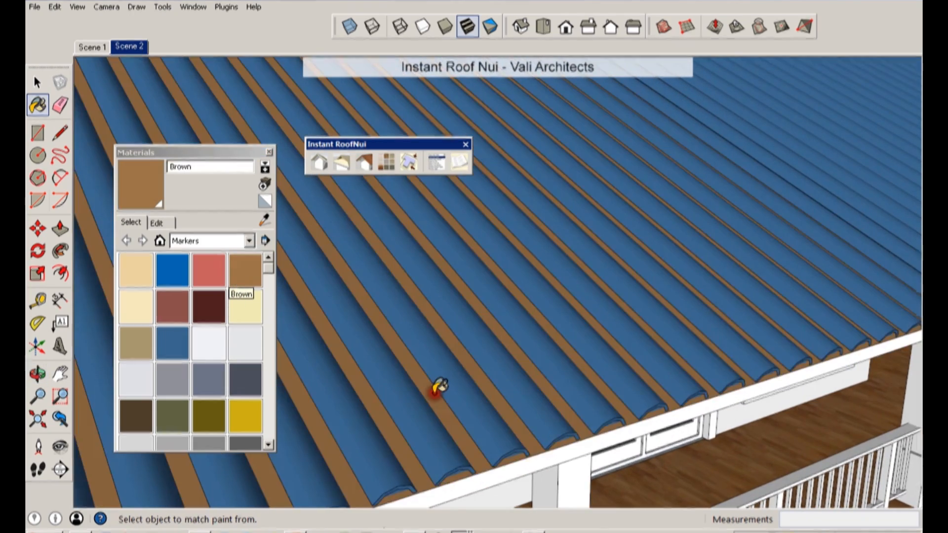
{"action": "scroll", "coordinate": [524, 266], "scroll_direction": "down", "scroll_amount": 8}
{"action": "mouse_move", "coordinate": [563, 243]}
{"action": "middle_mouse_down"}
{"action": "mouse_move", "coordinate": [605, 285]}
{"action": "mouse_move", "coordinate": [594, 296]}
{"action": "middle_mouse_up"}
{"action": "scroll", "coordinate": [593, 296], "scroll_direction": "down", "scroll_amount": 1}
{"action": "key", "text": "space"}
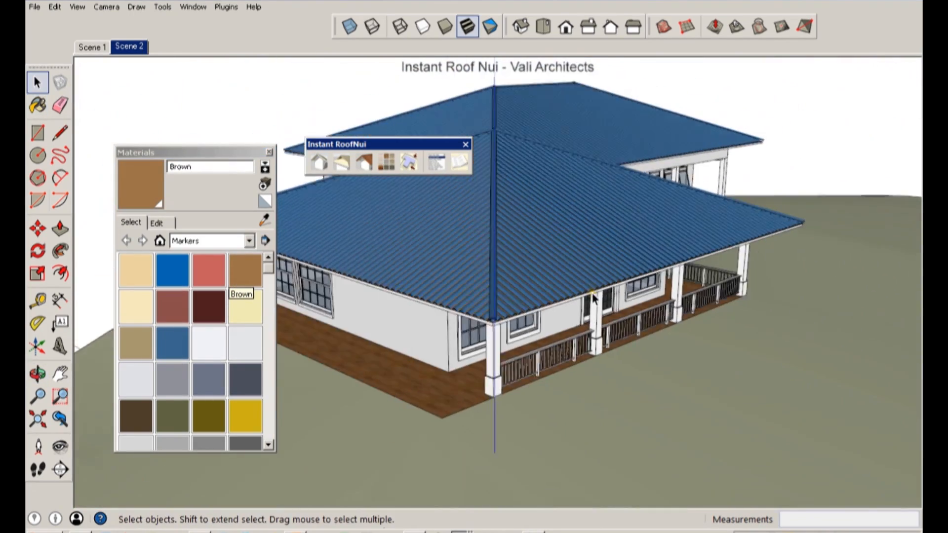
{"action": "scroll", "coordinate": [635, 266], "scroll_direction": "down", "scroll_amount": 2}
{"action": "middle_click_drag", "start_coordinate": [637, 266], "coordinate": [451, 351]}
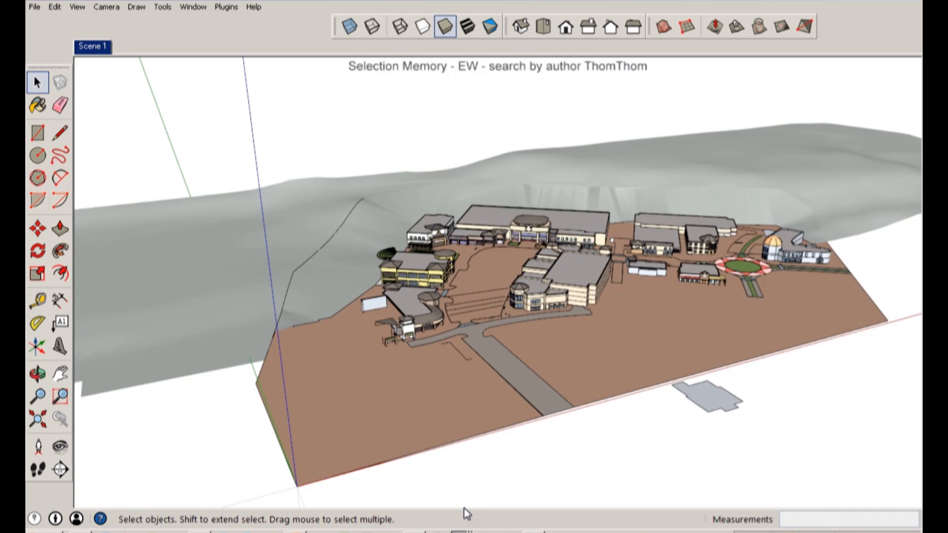
- Display the Layers window in the Selection Memory campus model
{"action": "middle_click_drag", "start_coordinate": [462, 513], "coordinate": [517, 185]}
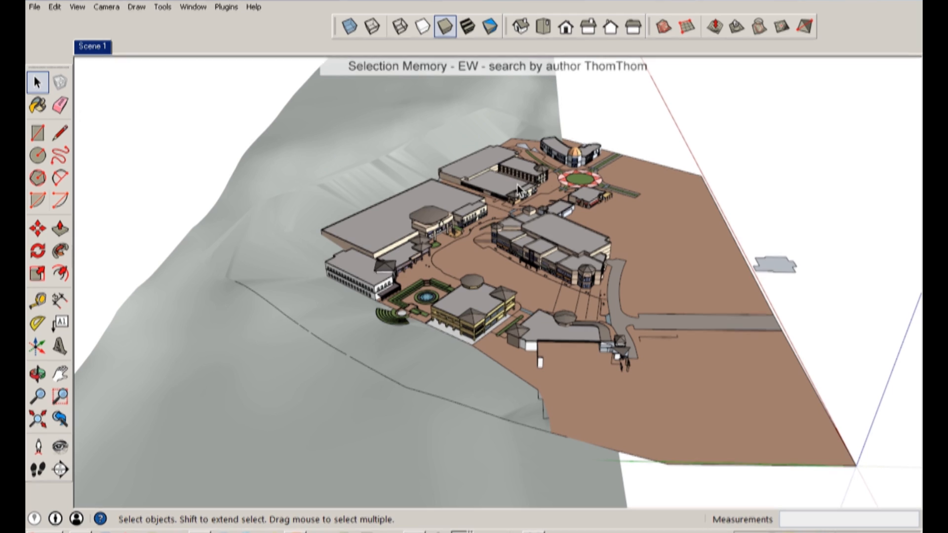
{"action": "key", "text": "shift+e"}
{"action": "left_click", "coordinate": [530, 174]}
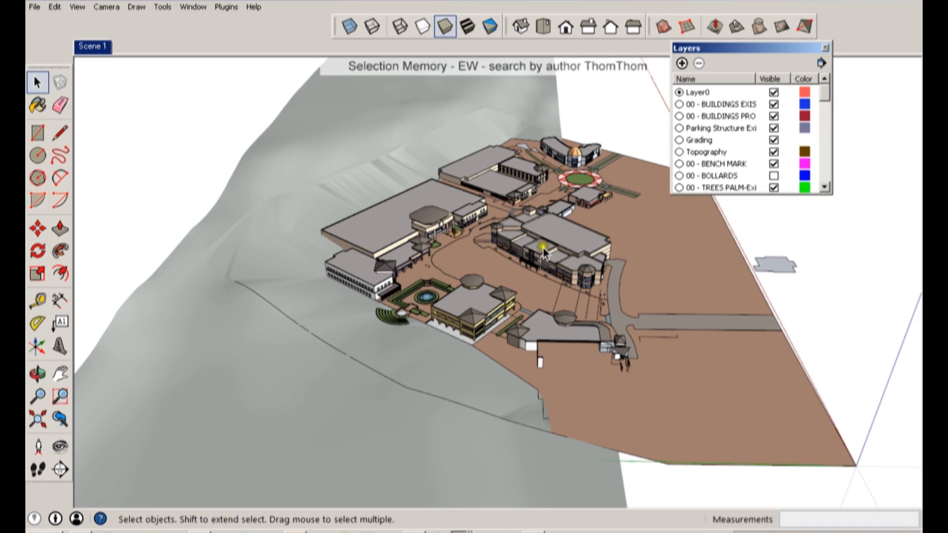
{"action": "left_click_drag", "start_coordinate": [822, 103], "coordinate": [378, 260]}
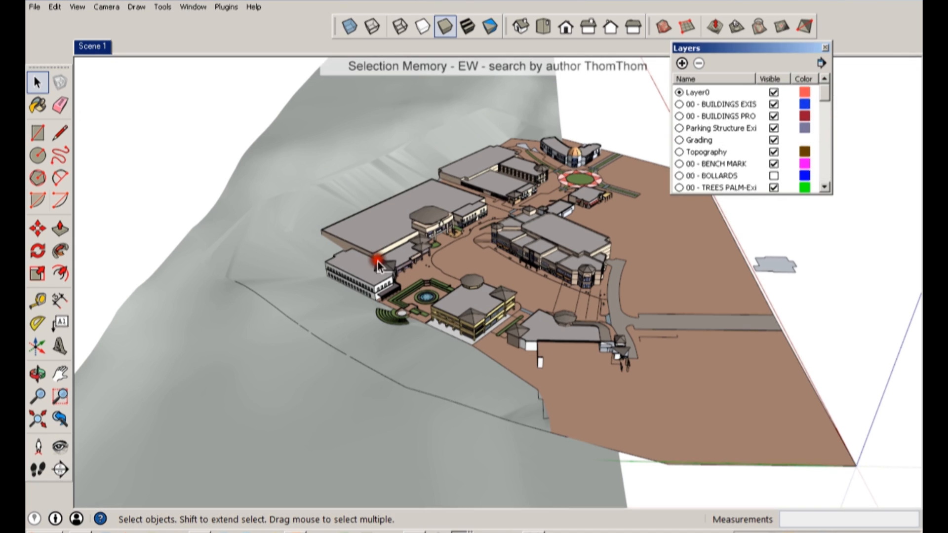
- Open the site group, check the terrain group's layer in Entity Info and locate 0-TOPO in the layer list
{"action": "left_click", "coordinate": [330, 303]}
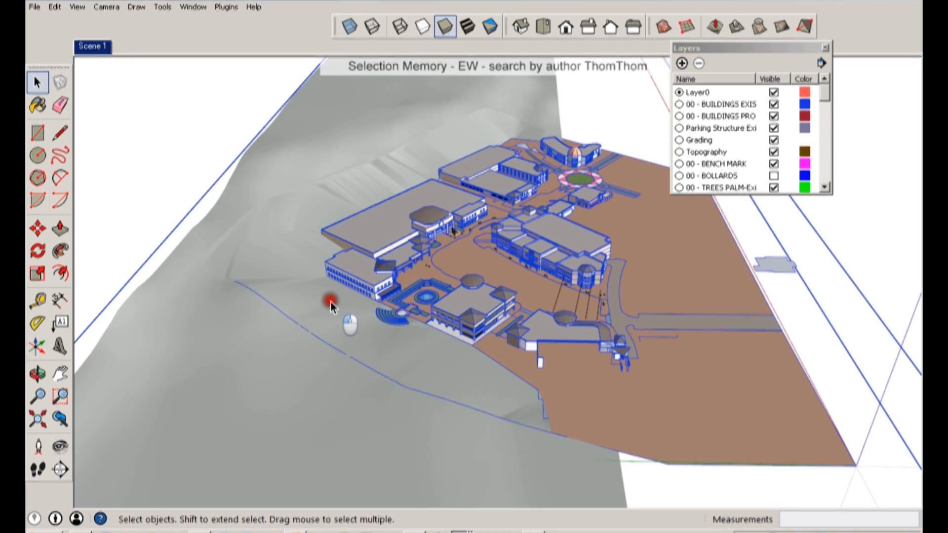
{"action": "double_click", "coordinate": [330, 303]}
{"action": "right_click", "coordinate": [330, 304]}
{"action": "left_click", "coordinate": [352, 166]}
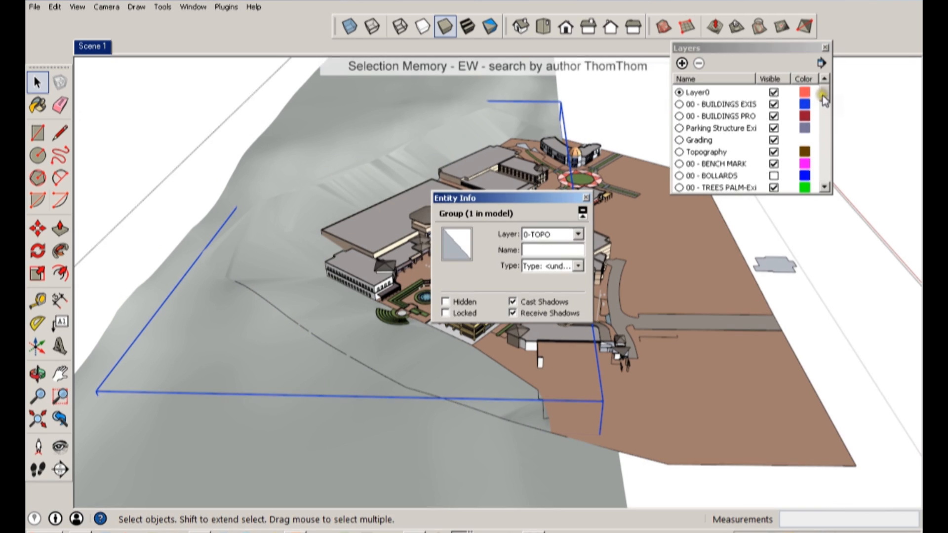
{"action": "left_click_drag", "start_coordinate": [821, 97], "coordinate": [813, 176]}
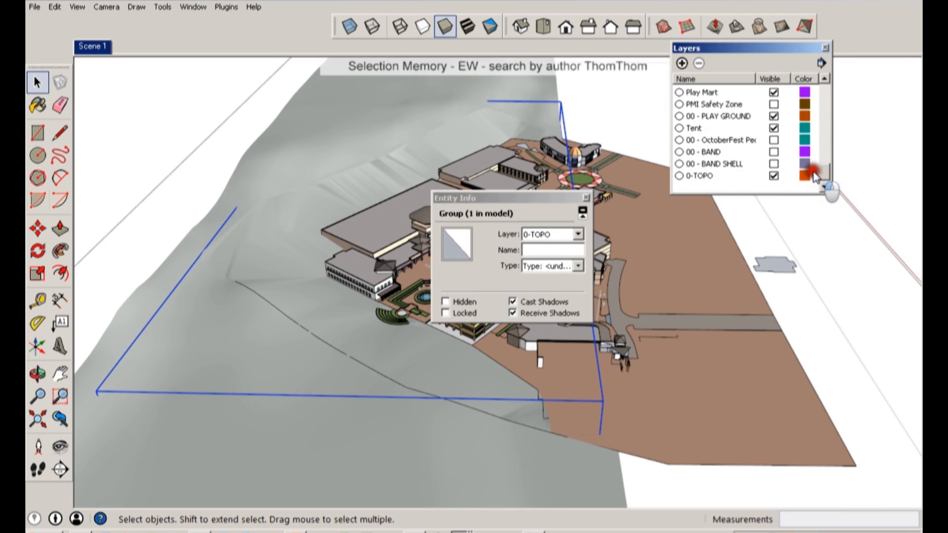
- Hide the 0-TOPO layer and close Entity Info
{"action": "left_click", "coordinate": [773, 176]}
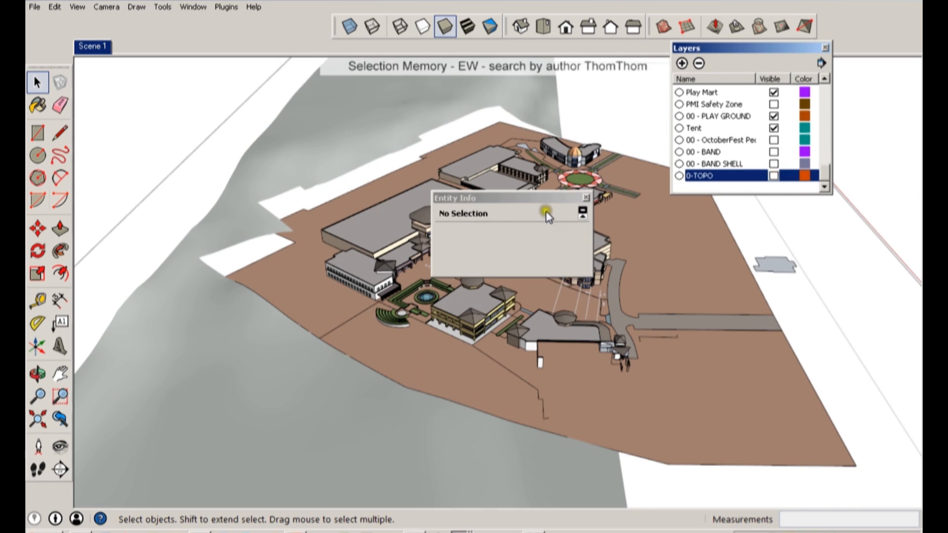
{"action": "left_click", "coordinate": [585, 198]}
{"action": "middle_click_drag", "start_coordinate": [440, 414], "coordinate": [457, 381]}
{"action": "scroll", "coordinate": [507, 314], "scroll_direction": "up", "scroll_amount": 1}
- Select the edge line in front of the buildings and add segments of the site's outer boundary to the selection
{"action": "left_click", "coordinate": [531, 315]}
{"action": "triple_click", "coordinate": [531, 316]}
{"action": "middle_click_drag", "start_coordinate": [531, 316], "coordinate": [625, 378]}
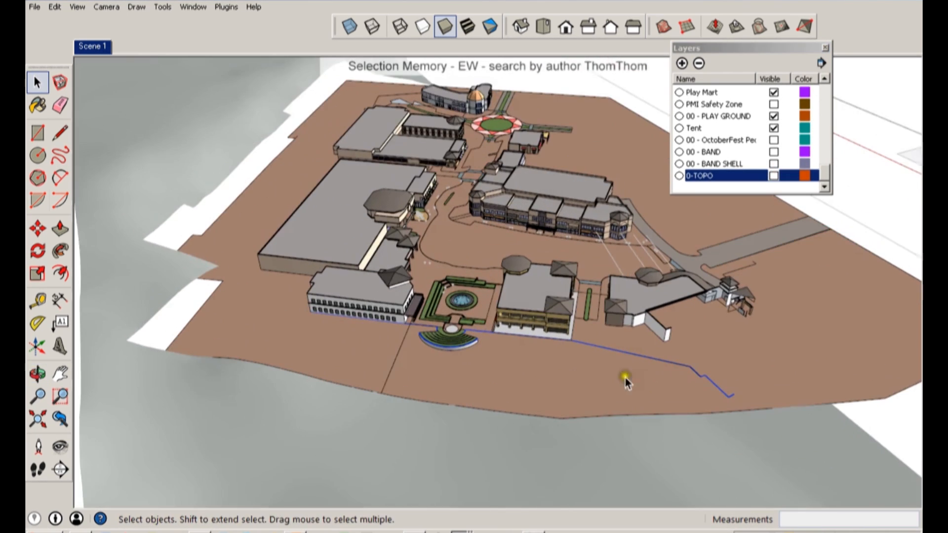
{"action": "scroll", "coordinate": [614, 414], "scroll_direction": "up", "scroll_amount": 3}
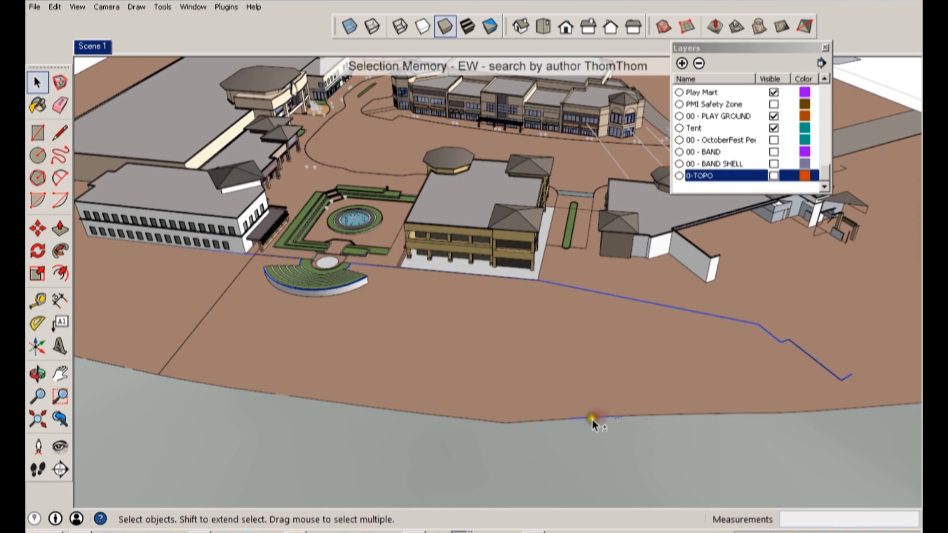
{"action": "scroll", "coordinate": [592, 420], "scroll_direction": "up", "scroll_amount": 2}
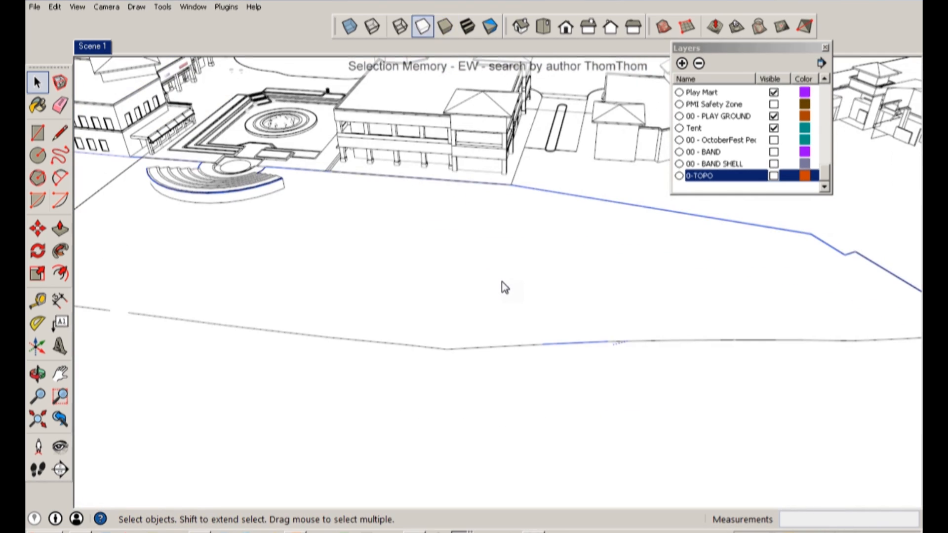
{"action": "left_click", "coordinate": [364, 308]}
{"action": "left_click_drag", "start_coordinate": [357, 303], "coordinate": [857, 406], "text": "shift"}
{"action": "scroll", "coordinate": [627, 296], "scroll_direction": "down", "scroll_amount": 1}
{"action": "middle_click_drag", "start_coordinate": [627, 296], "coordinate": [490, 337], "text": "shift"}
{"action": "left_click_drag", "start_coordinate": [557, 352], "coordinate": [786, 385], "text": "ctrl"}
{"action": "middle_click_drag", "start_coordinate": [787, 387], "coordinate": [529, 226]}
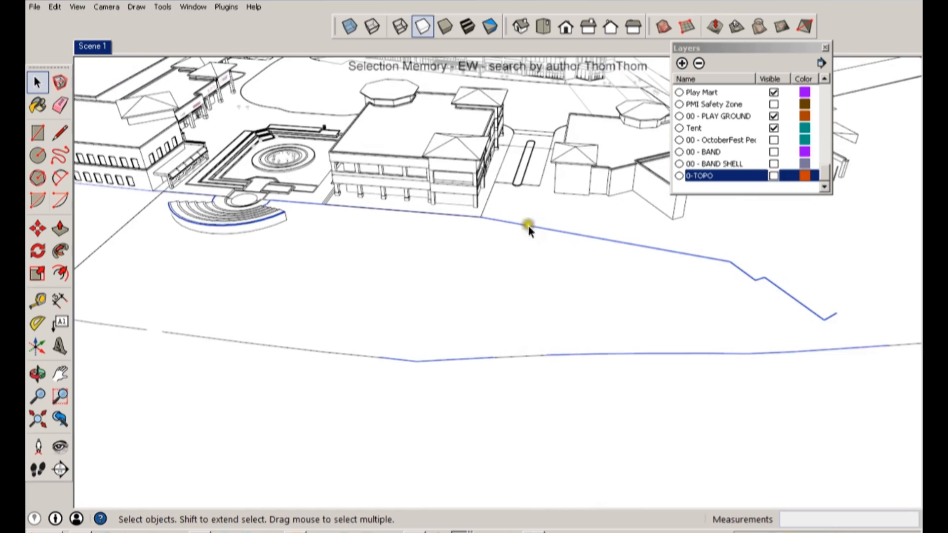
- Select a building so the edge selection is lost, and recover the edges with Cycle Previous Selections
{"action": "left_click", "coordinate": [571, 155]}
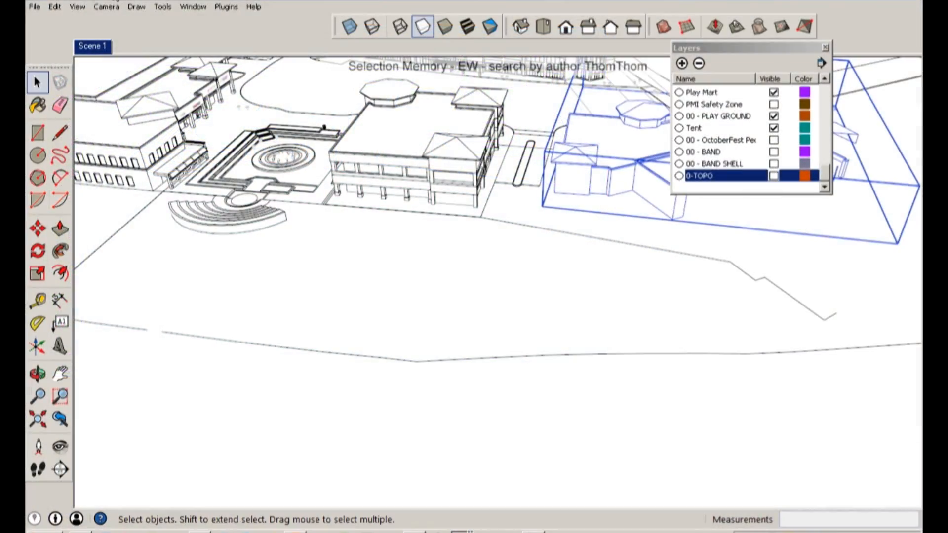
{"action": "left_click", "coordinate": [55, 7]}
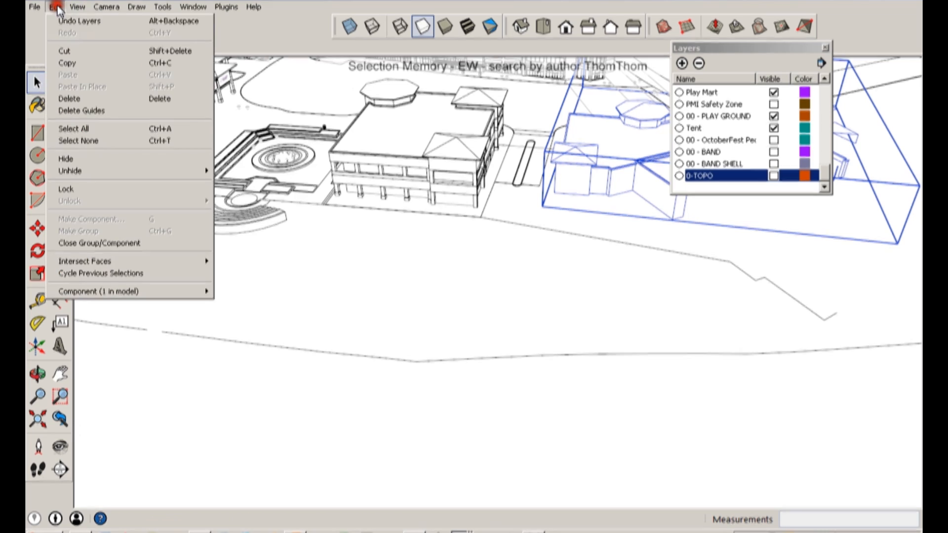
{"action": "left_click", "coordinate": [138, 274]}
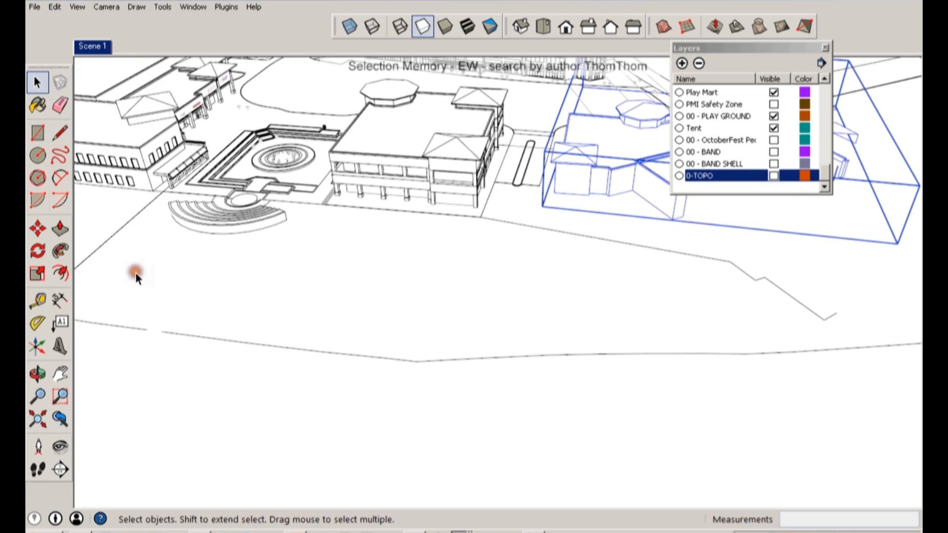
{"action": "left_click", "coordinate": [54, 7]}
{"action": "left_click", "coordinate": [98, 278]}
- Add the remaining outer boundary edges to the selection, generate a terrain surface From Contours and select the surrounding hillside terrain
{"action": "middle_click_drag", "start_coordinate": [719, 395], "coordinate": [186, 322]}
{"action": "left_click_drag", "start_coordinate": [120, 309], "coordinate": [748, 411]}
{"action": "middle_click_drag", "start_coordinate": [728, 267], "coordinate": [643, 99]}
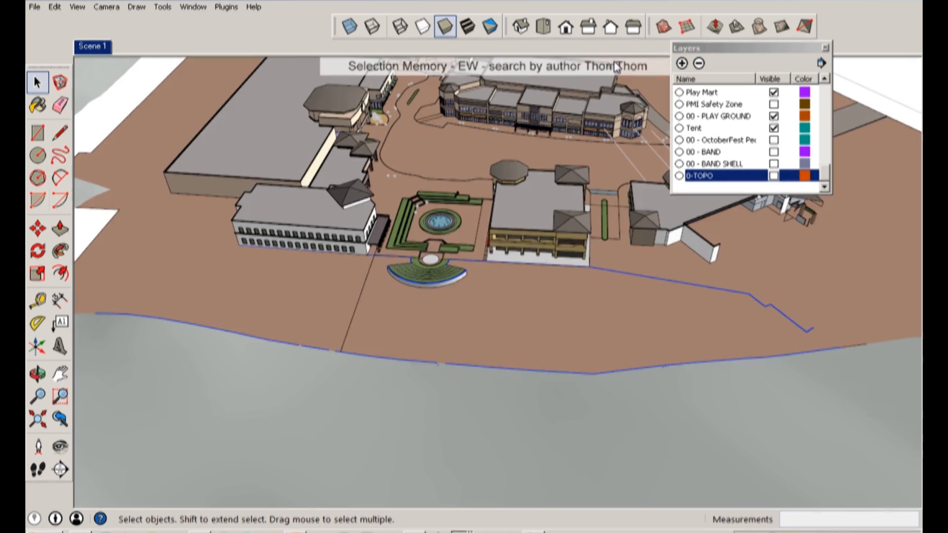
{"action": "middle_click_drag", "start_coordinate": [616, 66], "coordinate": [702, 43]}
{"action": "left_click", "coordinate": [673, 34]}
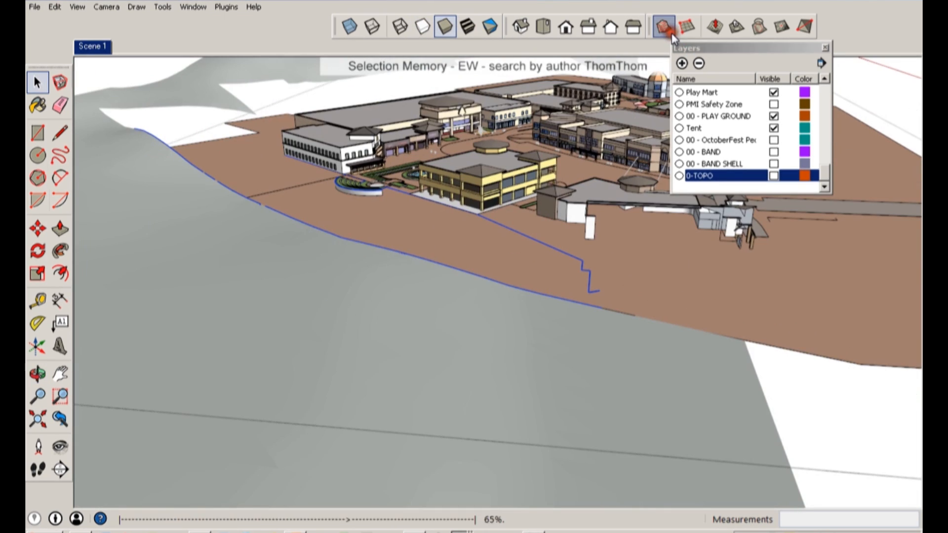
{"action": "middle_click_drag", "start_coordinate": [496, 246], "coordinate": [320, 286]}
{"action": "middle_click_drag", "start_coordinate": [312, 236], "coordinate": [607, 346]}
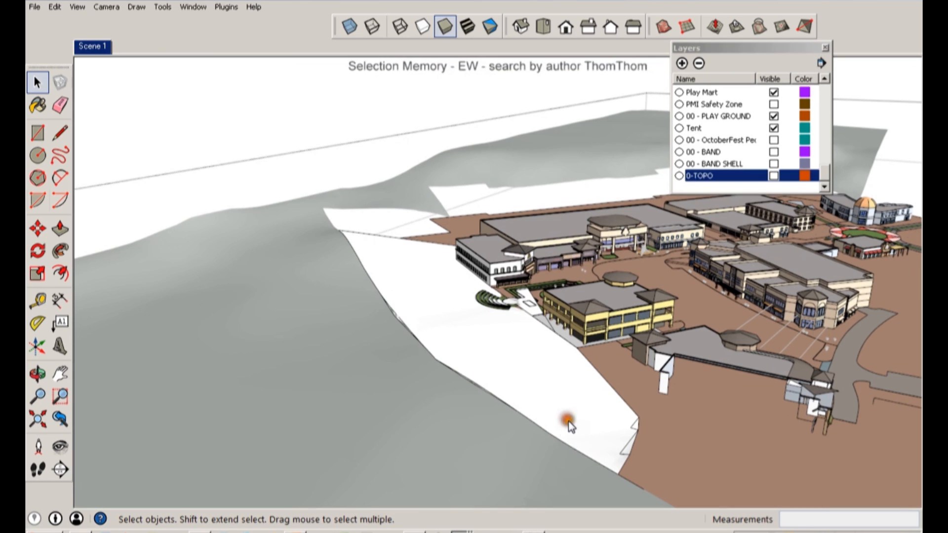
{"action": "left_click", "coordinate": [157, 405]}
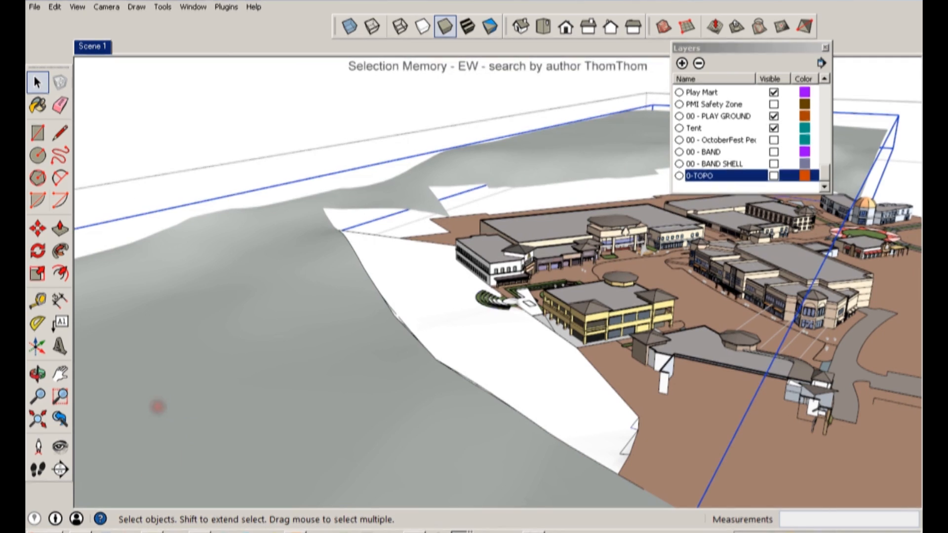
- Open 13 CLF Repeat Copy.skp from the DEMOS folder with SketchUp 2014 and close the Materials window
{"action": "left_click", "coordinate": [81, 532]}
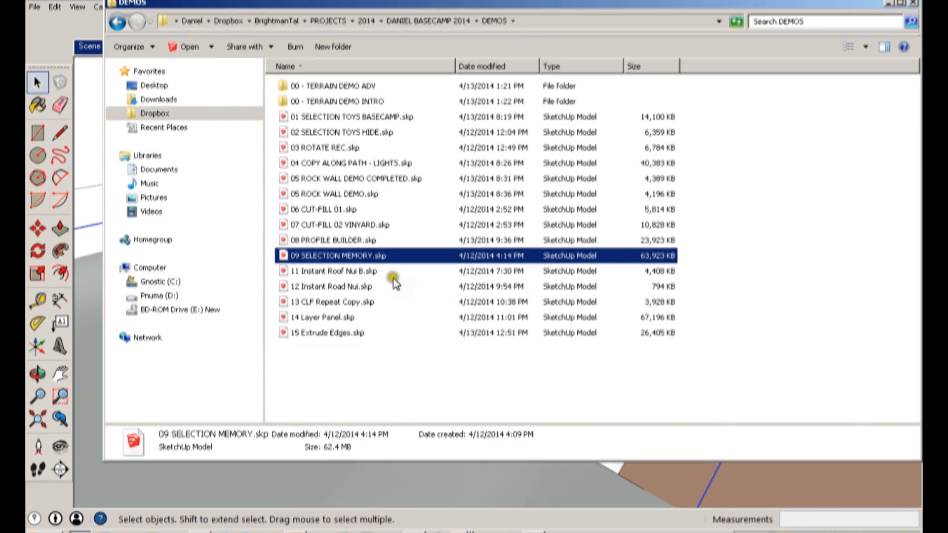
{"action": "right_click", "coordinate": [353, 301]}
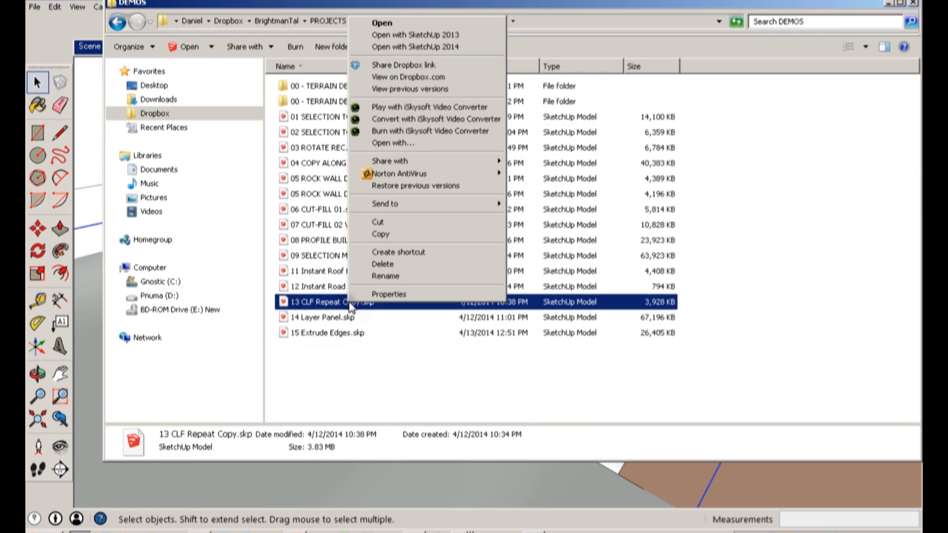
{"action": "left_click", "coordinate": [439, 47]}
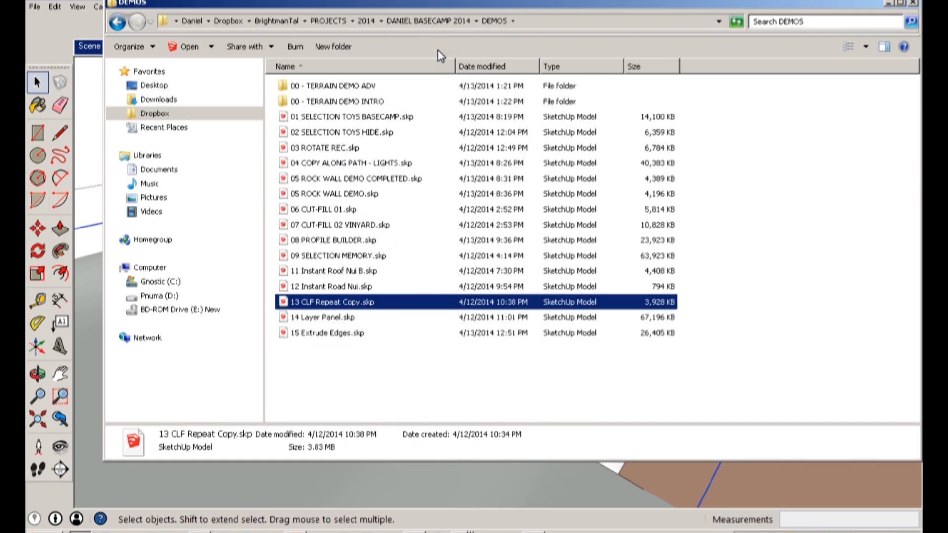
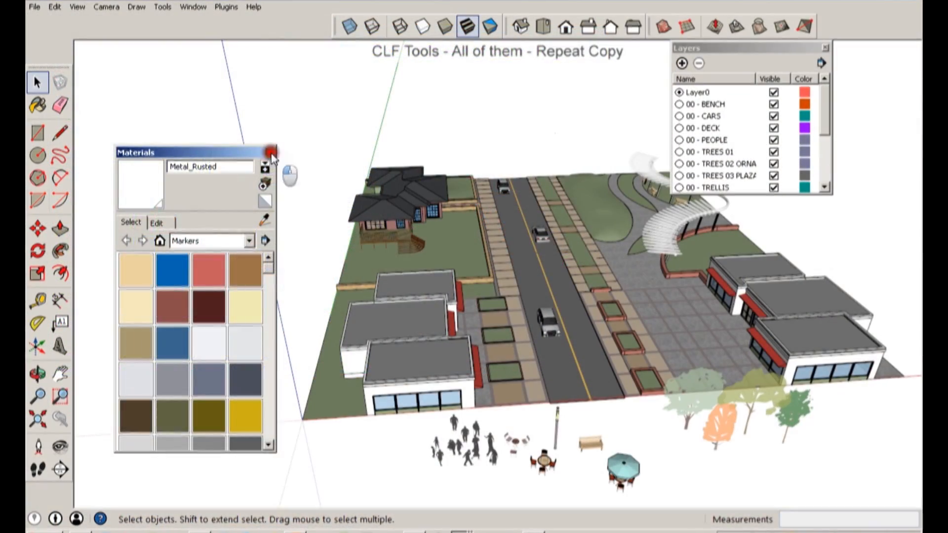
{"action": "left_click", "coordinate": [268, 152]}
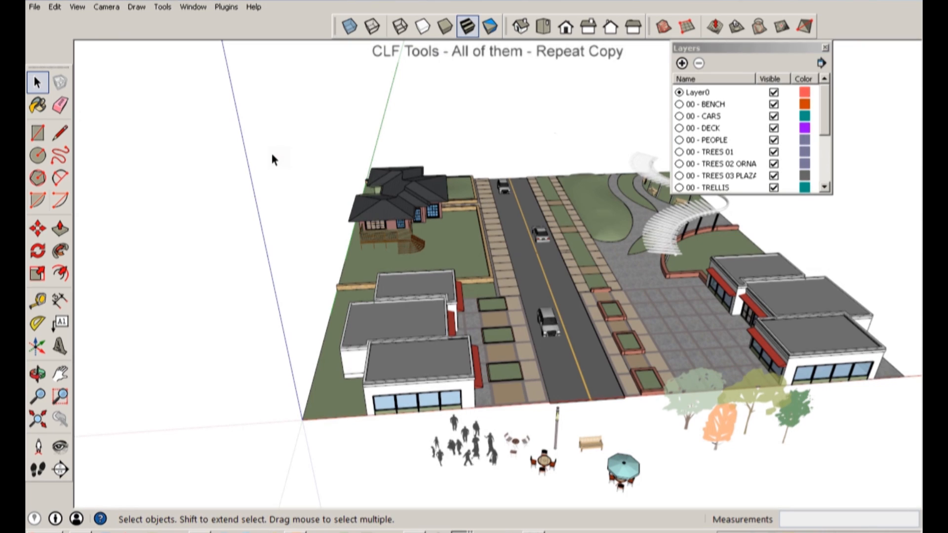
- Try to start Repeat Copy without a component selected, and locate the command among the Chris Fullmer Tools
{"action": "left_click", "coordinate": [425, 169]}
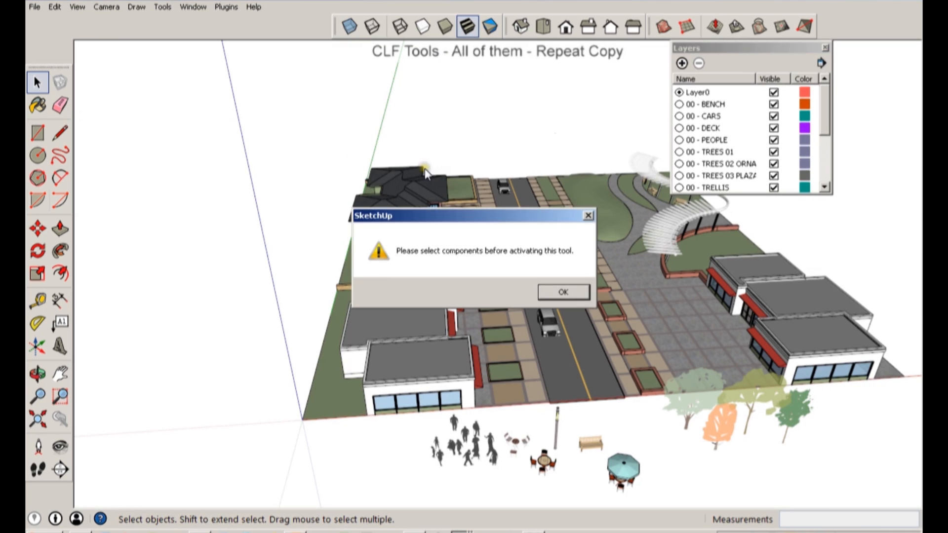
{"action": "left_click", "coordinate": [544, 288]}
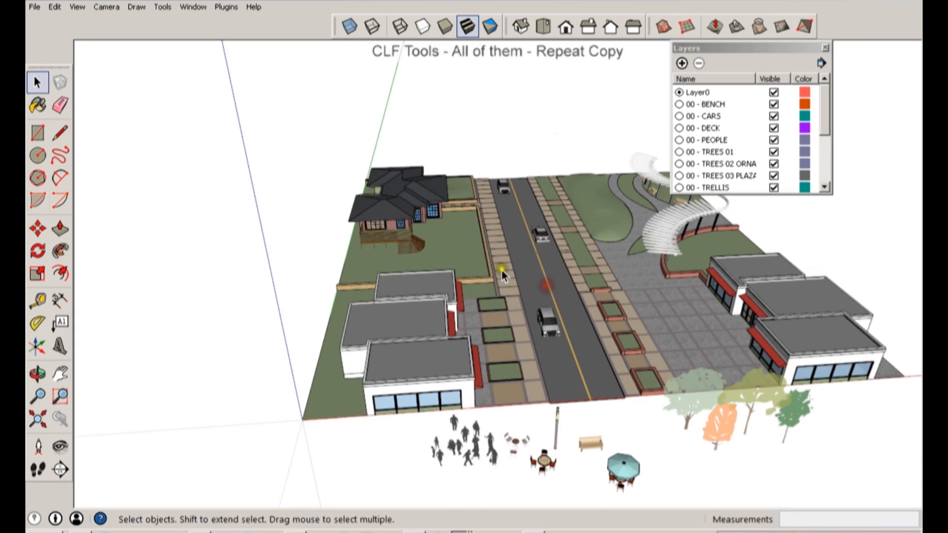
{"action": "middle_click_drag", "start_coordinate": [501, 271], "coordinate": [412, 297]}
{"action": "left_click", "coordinate": [231, 7]}
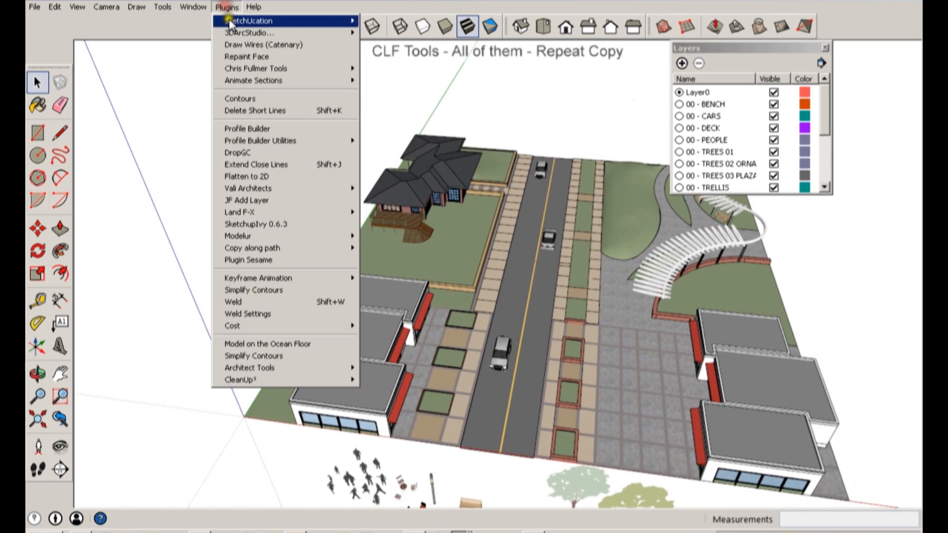
{"action": "mouse_move", "coordinate": [238, 68]}
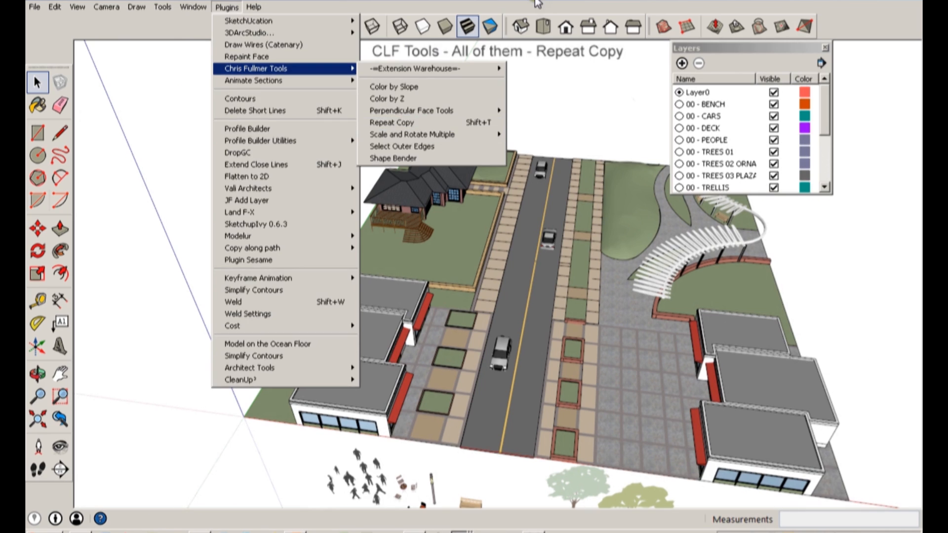
{"action": "left_click", "coordinate": [426, 124]}
{"action": "middle_click_drag", "start_coordinate": [563, 351], "coordinate": [543, 296]}
- Copy the olive-green sample tree into the paved plaza with the Move tool
{"action": "scroll", "coordinate": [559, 336], "scroll_direction": "up", "scroll_amount": 3}
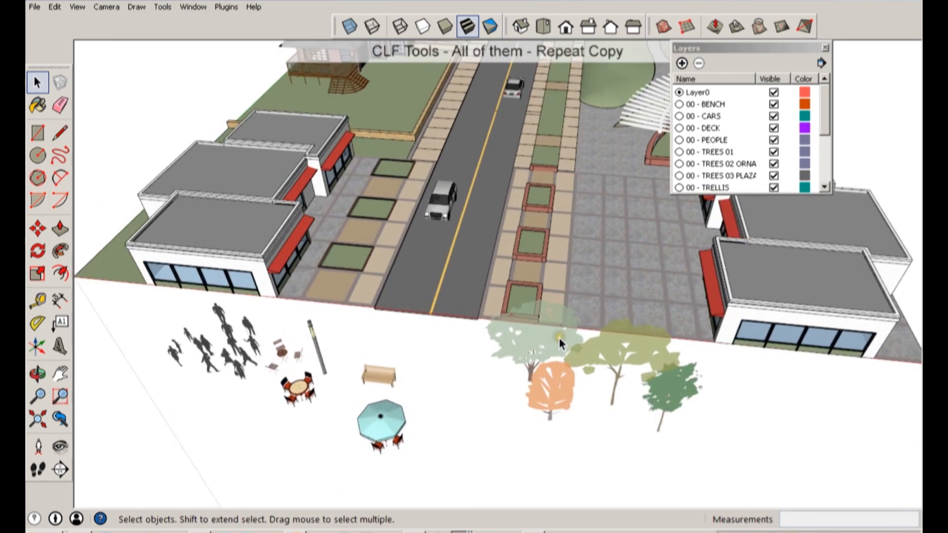
{"action": "left_click", "coordinate": [626, 365]}
{"action": "key", "text": "m"}
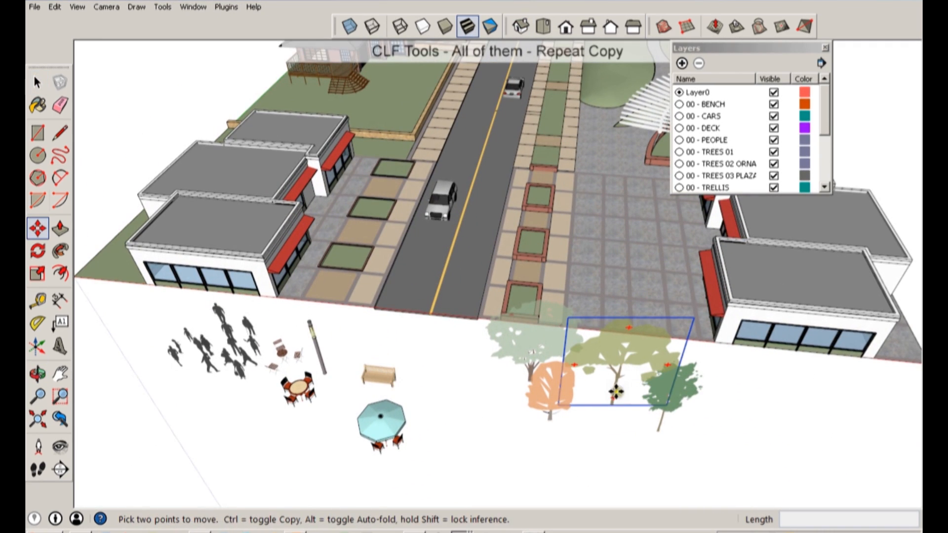
{"action": "left_click", "coordinate": [612, 401]}
{"action": "key", "text": "ctrl"}
{"action": "left_click", "coordinate": [612, 291]}
{"action": "left_click", "coordinate": [541, 280]}
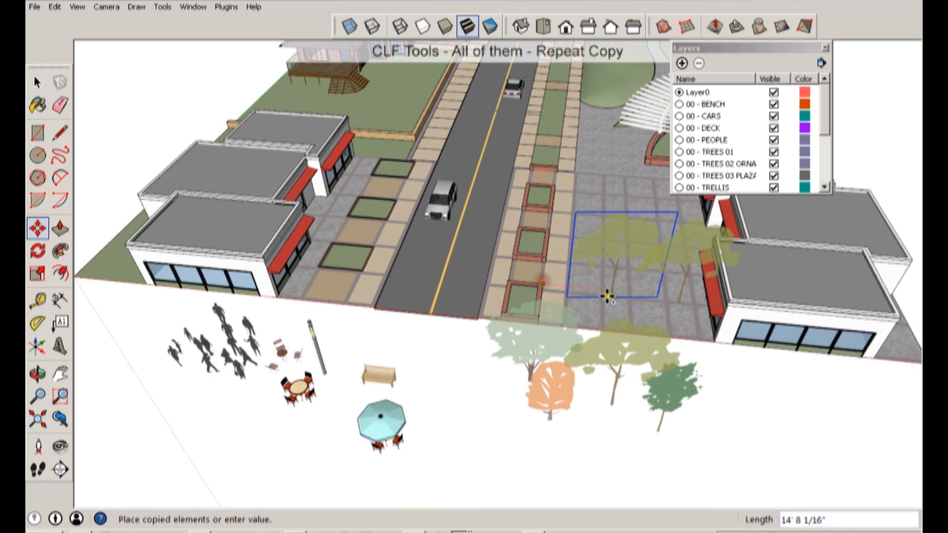
{"action": "left_click", "coordinate": [546, 250]}
{"action": "middle_click_drag", "start_coordinate": [552, 260], "coordinate": [653, 280]}
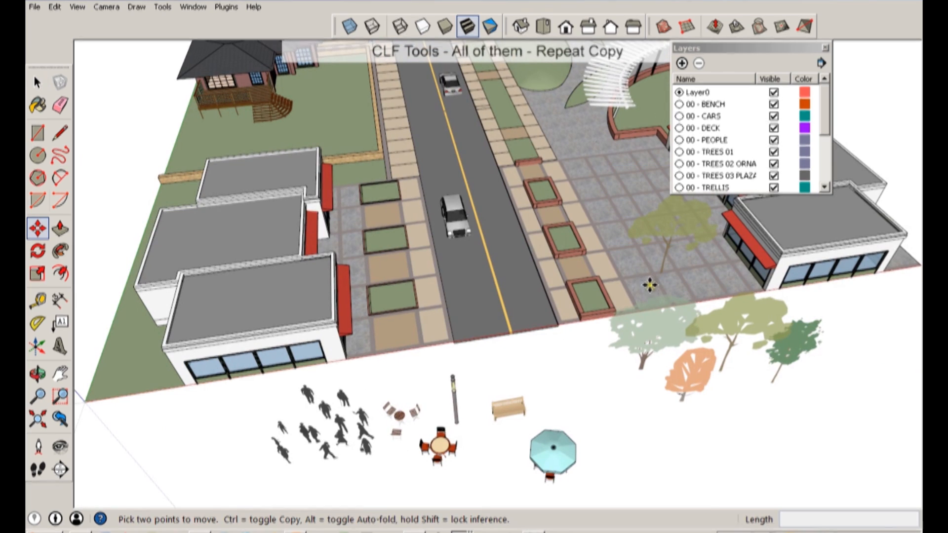
- Start Repeat Copy on the umbrella table set, keeping scale at 100% and random rotation from 0 to 360 degrees
{"action": "key", "text": "space"}
{"action": "left_click", "coordinate": [558, 442]}
{"action": "middle_click_drag", "start_coordinate": [557, 442], "coordinate": [542, 363]}
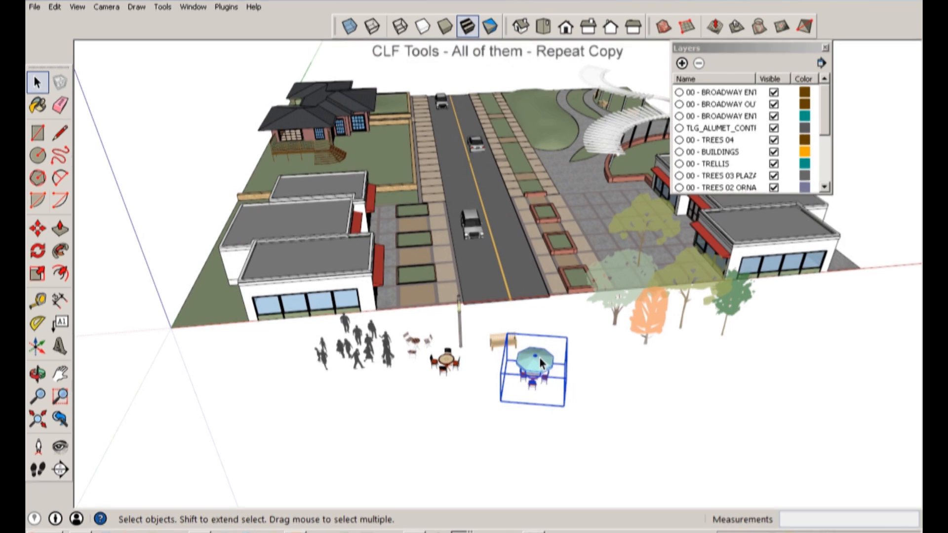
{"action": "left_click", "coordinate": [227, 8]}
{"action": "mouse_move", "coordinate": [331, 68]}
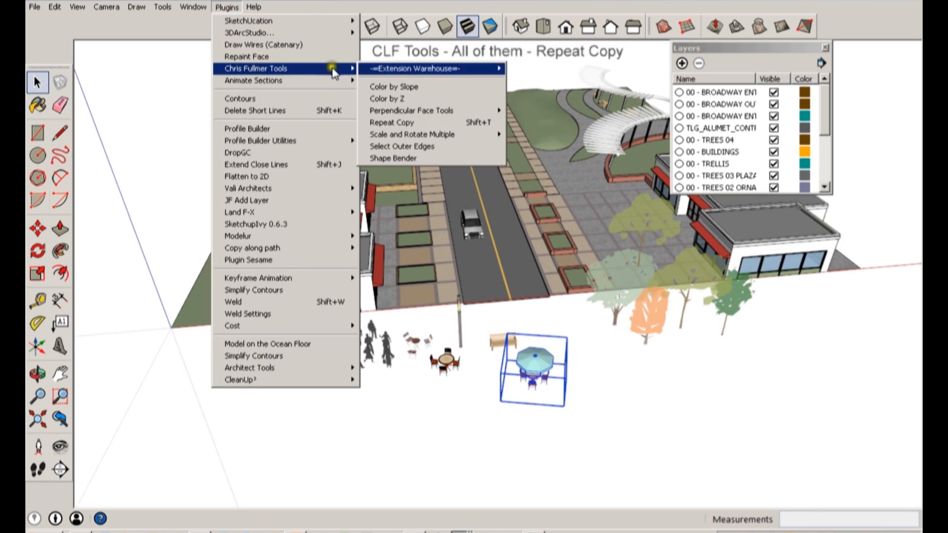
{"action": "left_click", "coordinate": [446, 121]}
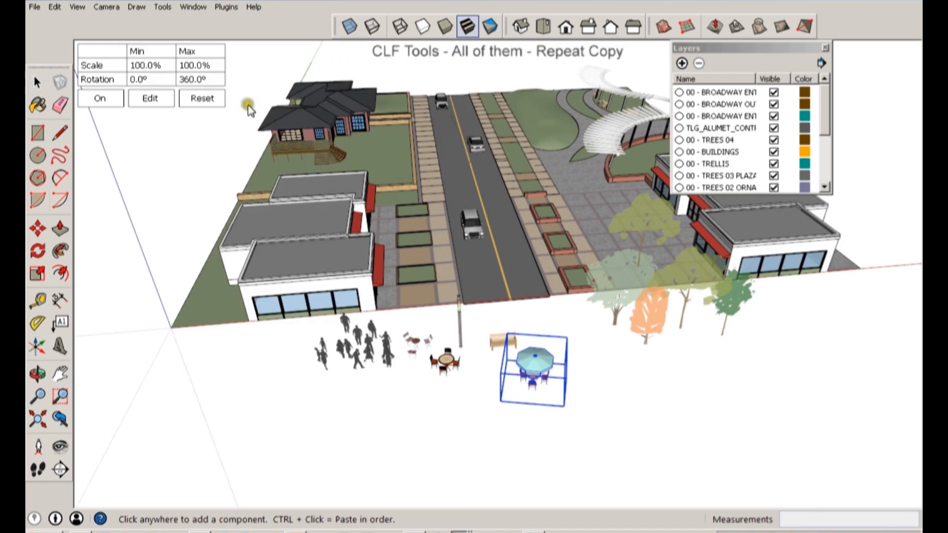
{"action": "left_click", "coordinate": [170, 104]}
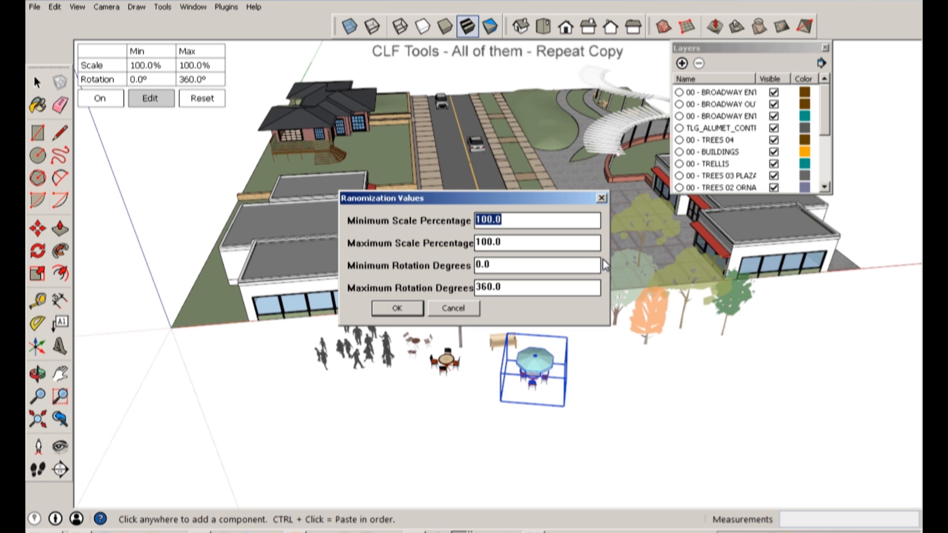
{"action": "left_click", "coordinate": [394, 308]}
- Place copies of the umbrella table set across the paved plaza
{"action": "scroll", "coordinate": [612, 344], "scroll_direction": "up", "scroll_amount": 8}
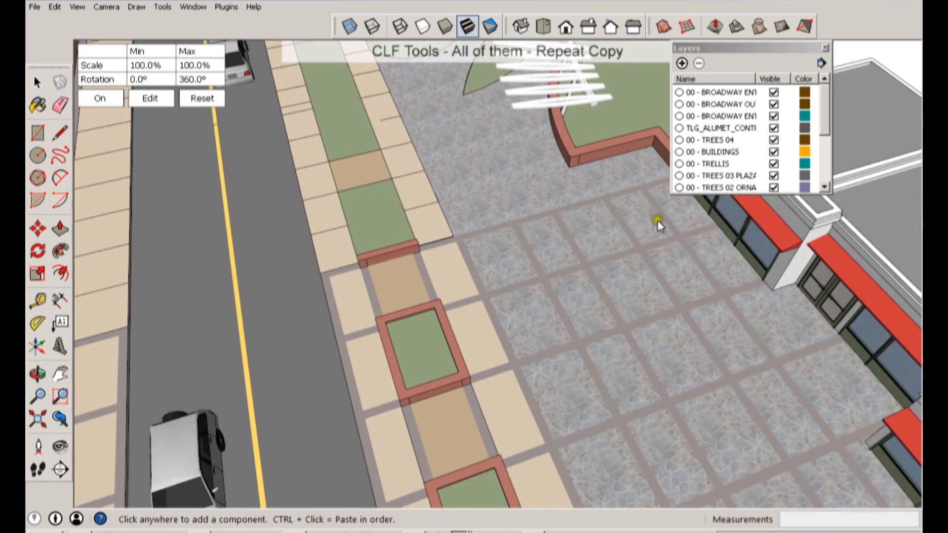
{"action": "left_click", "coordinate": [657, 221]}
{"action": "left_click", "coordinate": [591, 251]}
{"action": "left_click", "coordinate": [649, 300]}
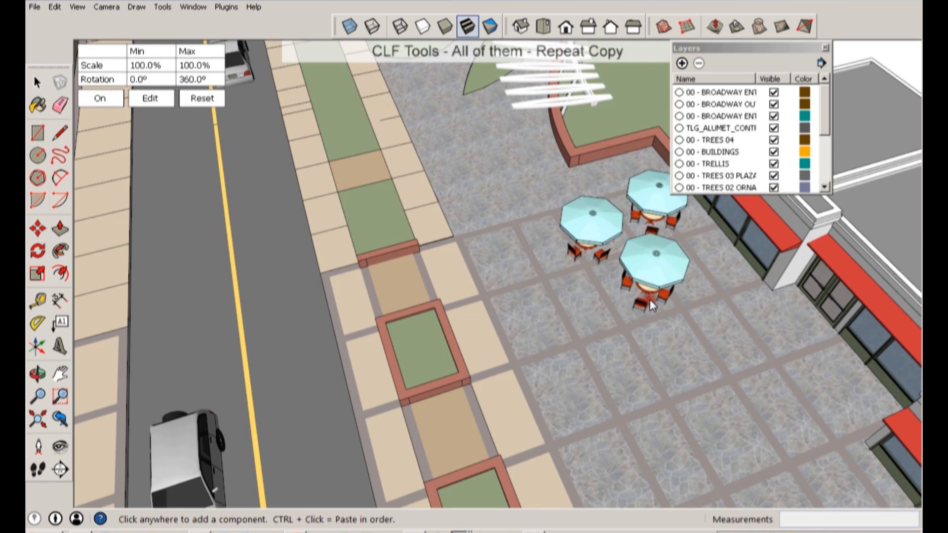
{"action": "left_click", "coordinate": [713, 320]}
{"action": "left_click", "coordinate": [802, 345]}
{"action": "left_click", "coordinate": [755, 394]}
{"action": "left_click", "coordinate": [605, 369]}
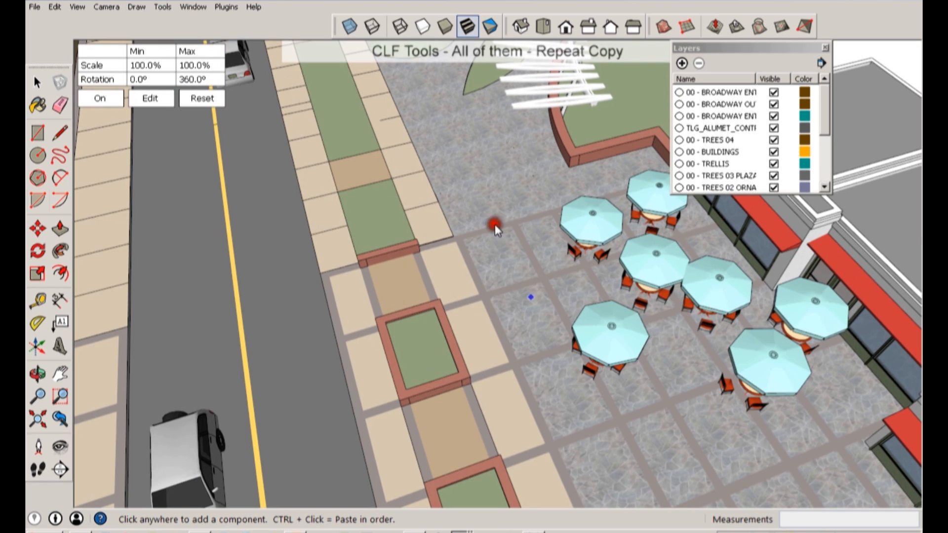
{"action": "left_click", "coordinate": [525, 281]}
{"action": "left_click", "coordinate": [493, 205]}
{"action": "left_click", "coordinate": [417, 126]}
{"action": "left_click", "coordinate": [434, 318]}
{"action": "left_click", "coordinate": [490, 414]}
{"action": "left_click", "coordinate": [555, 439]}
{"action": "left_click", "coordinate": [634, 459]}
- Select the sample trees in front of the street model and start Repeat Copy on them
{"action": "middle_click_drag", "start_coordinate": [650, 374], "coordinate": [510, 229]}
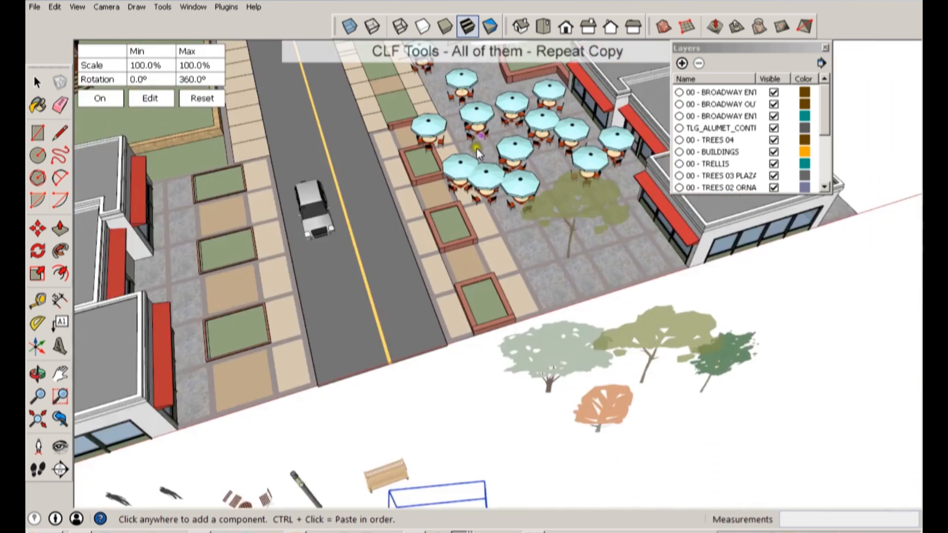
{"action": "scroll", "coordinate": [477, 148], "scroll_direction": "down", "scroll_amount": 4}
{"action": "key", "text": "space"}
{"action": "middle_click_drag", "start_coordinate": [641, 226], "coordinate": [634, 295]}
{"action": "left_click_drag", "start_coordinate": [646, 366], "coordinate": [520, 302]}
{"action": "middle_click_drag", "start_coordinate": [701, 305], "coordinate": [364, 342]}
{"action": "key", "text": "r"}
{"action": "scroll", "coordinate": [592, 237], "scroll_direction": "up", "scroll_amount": 4}
{"action": "middle_click_drag", "start_coordinate": [598, 244], "coordinate": [289, 253], "text": "shift"}
- Place random copies of the sample trees on the house lawn and across the sloped lawn beside the trellis
{"action": "left_click", "coordinate": [582, 319]}
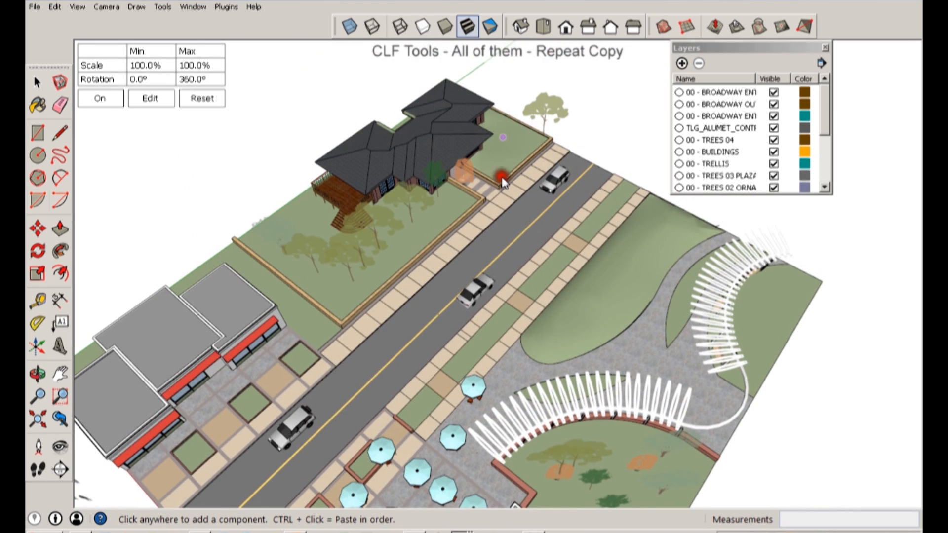
{"action": "left_click", "coordinate": [675, 262]}
{"action": "left_click", "coordinate": [565, 333]}
{"action": "left_click", "coordinate": [597, 311]}
{"action": "left_click", "coordinate": [583, 276]}
{"action": "left_click", "coordinate": [619, 256]}
{"action": "left_click", "coordinate": [626, 300]}
{"action": "left_click", "coordinate": [632, 235]}
{"action": "left_click", "coordinate": [682, 296]}
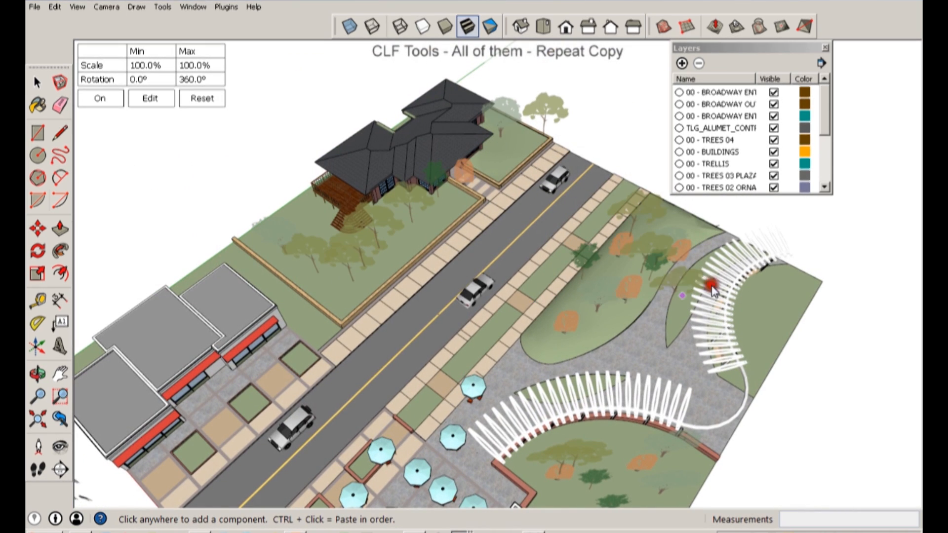
- Select the people silhouettes in front of the street model and start Repeat Copy on them
{"action": "middle_click_drag", "start_coordinate": [286, 328], "coordinate": [486, 79]}
{"action": "scroll", "coordinate": [463, 284], "scroll_direction": "down", "scroll_amount": 5}
{"action": "key", "text": "space"}
{"action": "middle_click_drag", "start_coordinate": [463, 281], "coordinate": [434, 432]}
{"action": "scroll", "coordinate": [428, 413], "scroll_direction": "up", "scroll_amount": 5}
{"action": "left_click", "coordinate": [461, 392]}
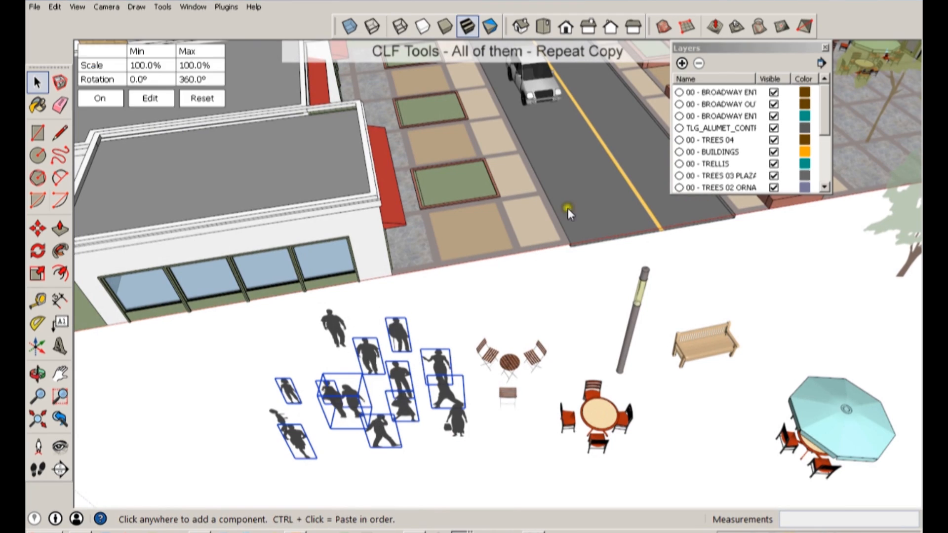
- Place copies of the people along the shop-front sidewalk, around its planters and up the street past the shops
{"action": "mouse_move", "coordinate": [568, 208]}
{"action": "middle_mouse_down"}
{"action": "mouse_move", "coordinate": [568, 367]}
{"action": "mouse_move", "coordinate": [518, 380]}
{"action": "middle_mouse_up"}
{"action": "scroll", "coordinate": [468, 247], "scroll_direction": "down", "scroll_amount": 2}
{"action": "mouse_move", "coordinate": [468, 248]}
{"action": "middle_mouse_down"}
{"action": "mouse_move", "coordinate": [416, 374]}
{"action": "mouse_move", "coordinate": [397, 331]}
{"action": "middle_mouse_up"}
{"action": "left_click", "coordinate": [388, 274]}
{"action": "left_click", "coordinate": [356, 298]}
{"action": "left_click", "coordinate": [332, 317]}
{"action": "left_click", "coordinate": [360, 359]}
{"action": "left_click", "coordinate": [377, 360]}
{"action": "left_click", "coordinate": [407, 358]}
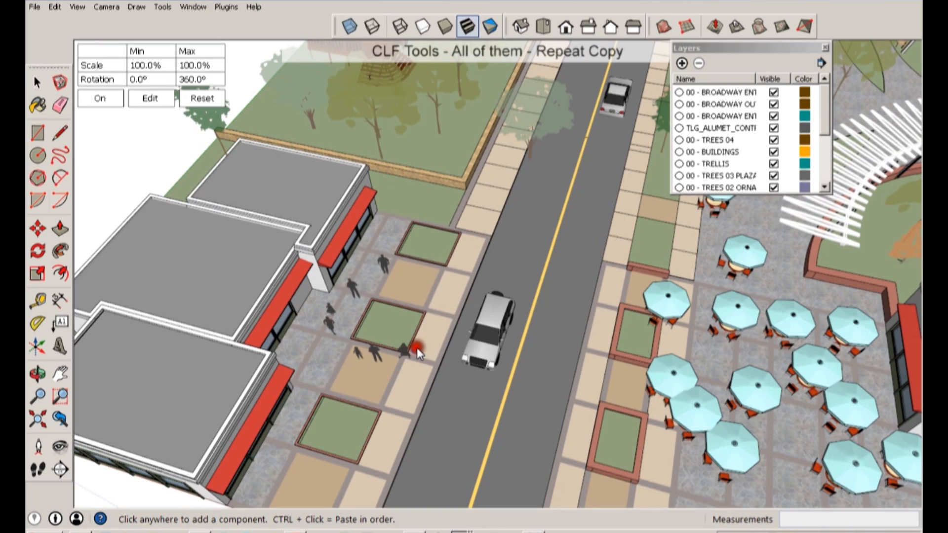
{"action": "left_click", "coordinate": [427, 327]}
{"action": "left_click", "coordinate": [443, 296]}
{"action": "left_click", "coordinate": [492, 188]}
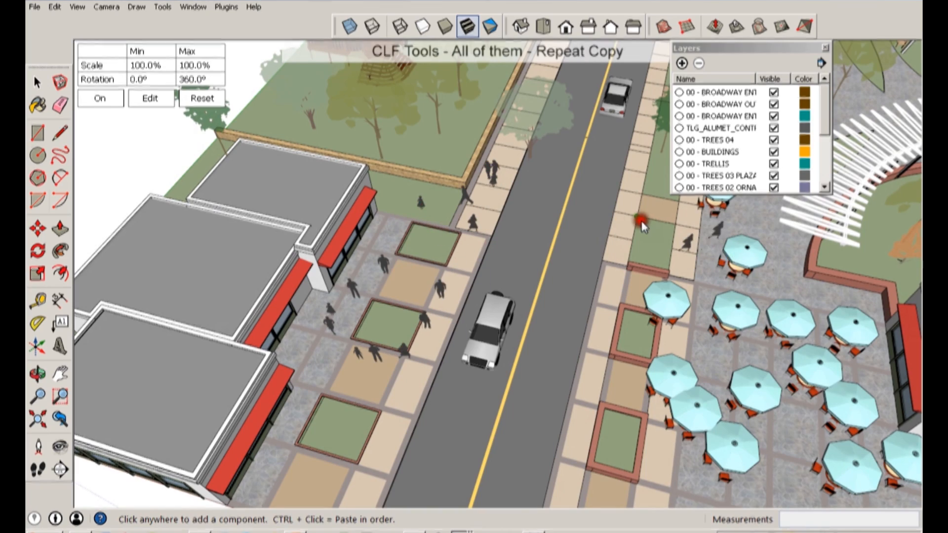
- Place more people beside the brick planters next to the umbrella tables
{"action": "middle_click_drag", "start_coordinate": [641, 222], "coordinate": [497, 382], "text": "shift"}
{"action": "left_click", "coordinate": [550, 243]}
{"action": "left_click", "coordinate": [569, 287]}
{"action": "middle_click_drag", "start_coordinate": [563, 320], "coordinate": [535, 158], "text": "shift"}
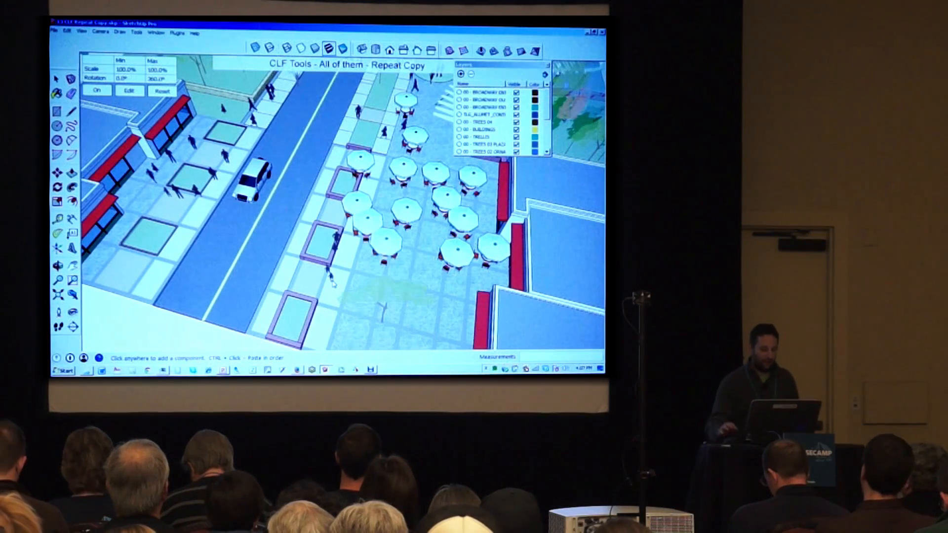
- Open the file "12 Instant Road Nui.skp" from the DEMOS folder with SketchUp 2014
{"action": "left_click", "coordinate": [326, 371]}
{"action": "left_click", "coordinate": [325, 354]}
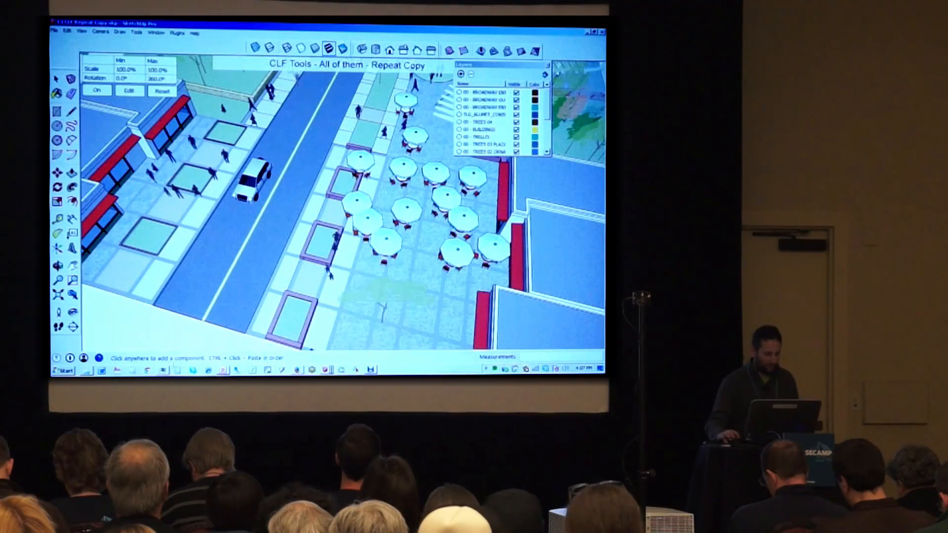
{"action": "left_click", "coordinate": [87, 371]}
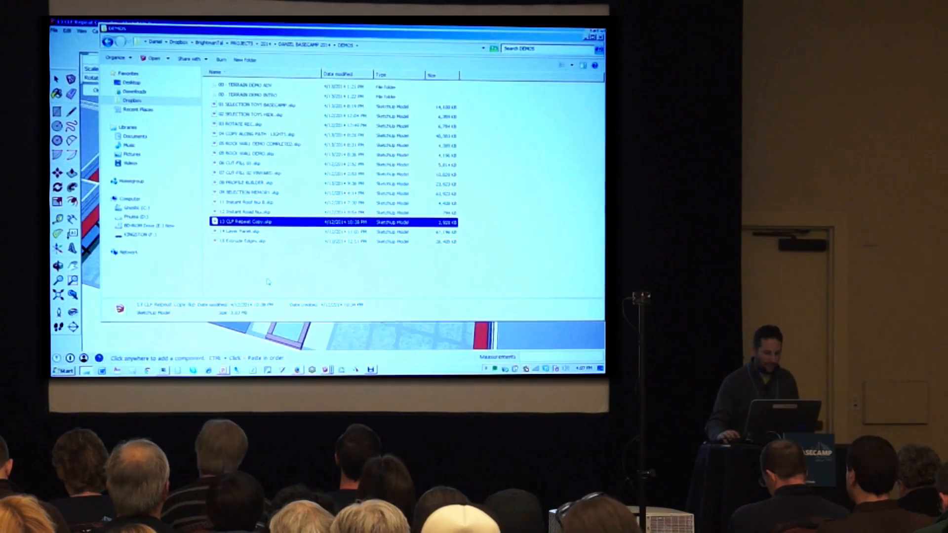
{"action": "right_click", "coordinate": [260, 213]}
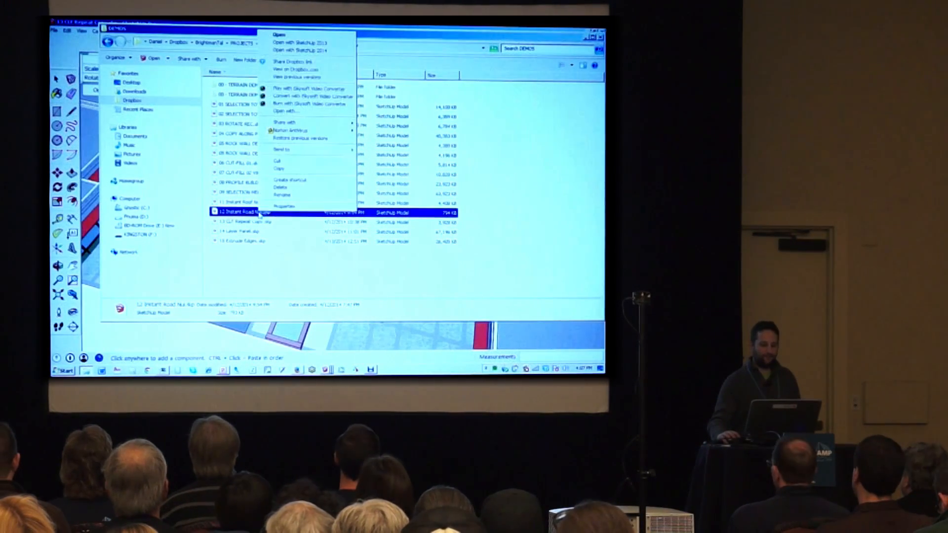
{"action": "left_click", "coordinate": [329, 51]}
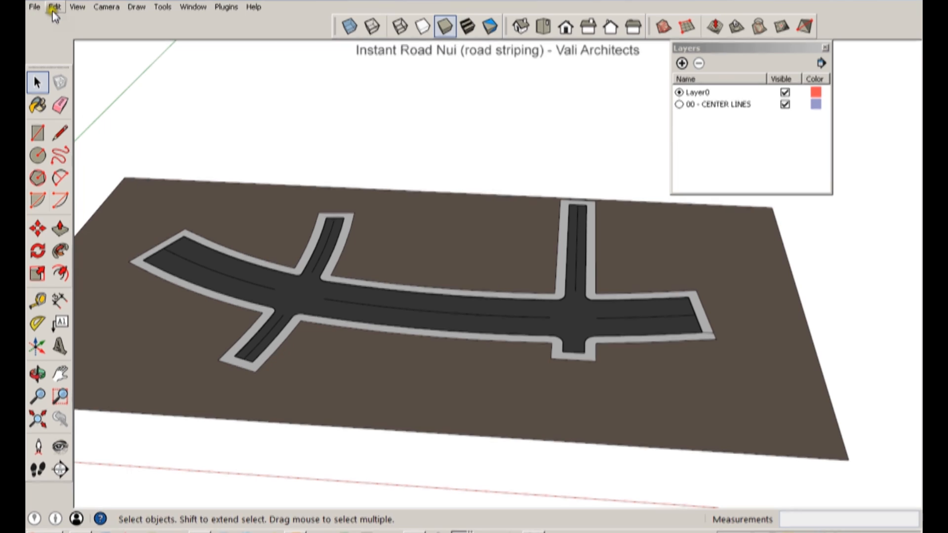
- Show the Instant Road Nui toolbar in the workspace
{"action": "left_click", "coordinate": [77, 7]}
{"action": "left_click", "coordinate": [87, 20]}
{"action": "left_click_drag", "start_coordinate": [495, 232], "coordinate": [489, 271]}
{"action": "left_click", "coordinate": [348, 285]}
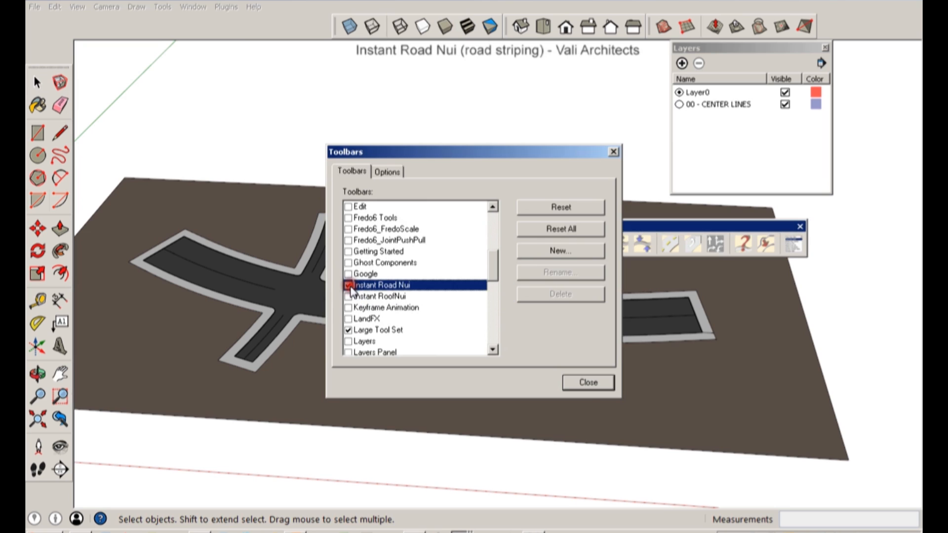
{"action": "left_click", "coordinate": [588, 382]}
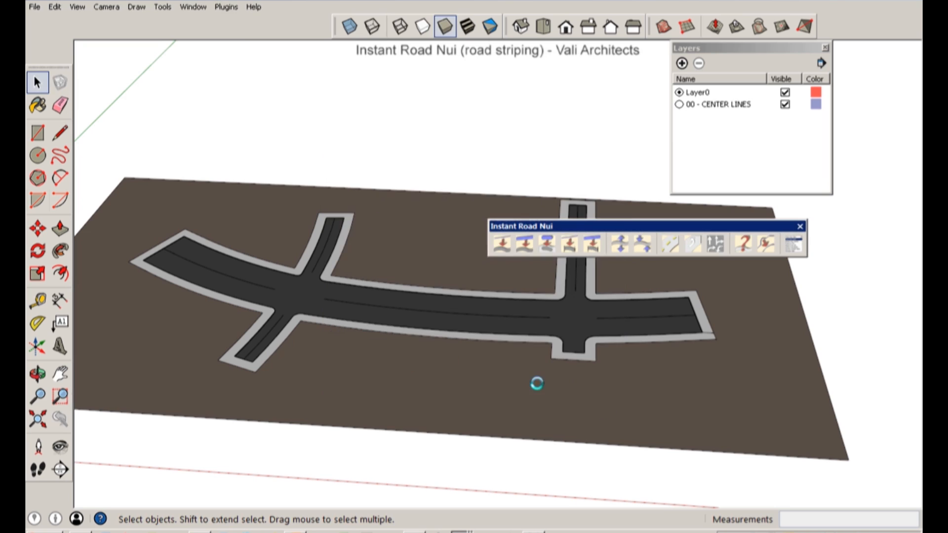
- Select the centre line of the main road's middle segment together with the road surface group
{"action": "scroll", "coordinate": [406, 351], "scroll_direction": "up", "scroll_amount": 5}
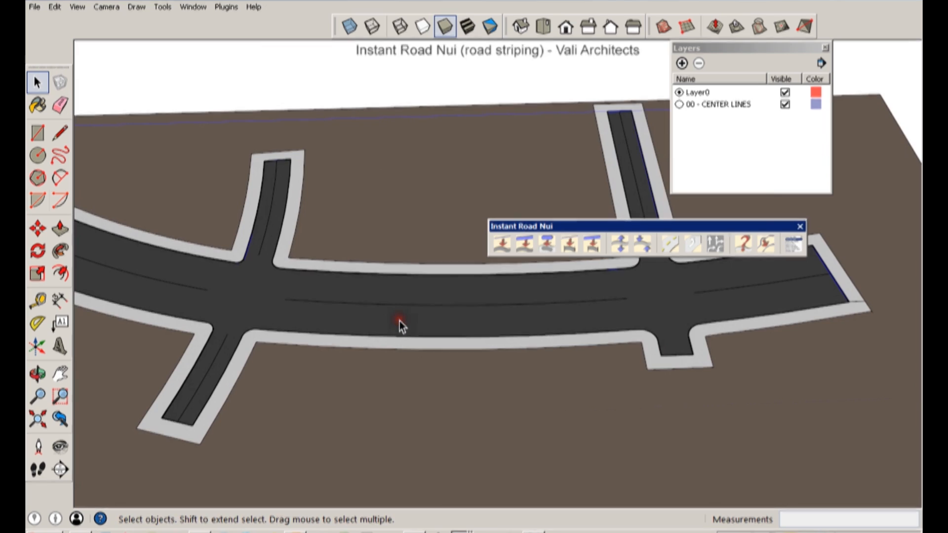
{"action": "scroll", "coordinate": [399, 321], "scroll_direction": "up", "scroll_amount": 3}
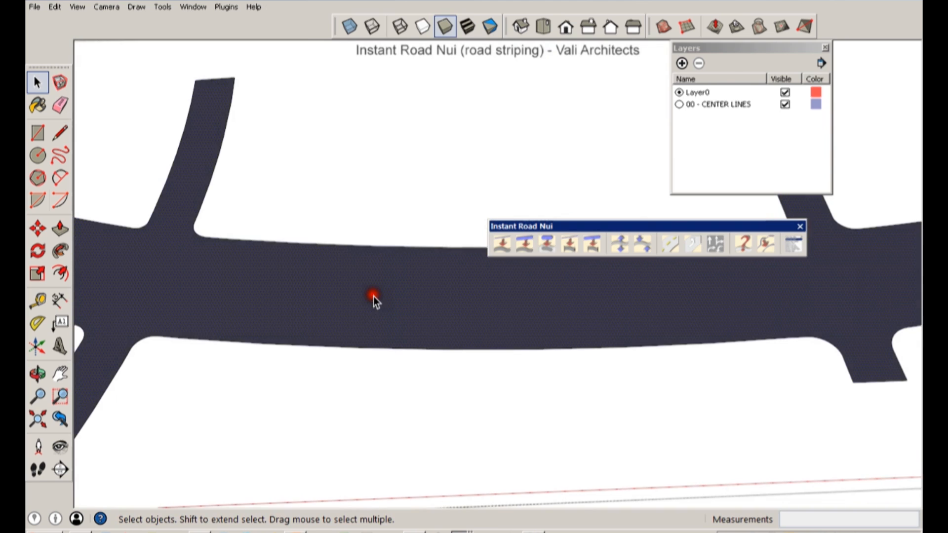
{"action": "middle_click_drag", "start_coordinate": [373, 296], "coordinate": [543, 381]}
{"action": "scroll", "coordinate": [527, 357], "scroll_direction": "up", "scroll_amount": 3}
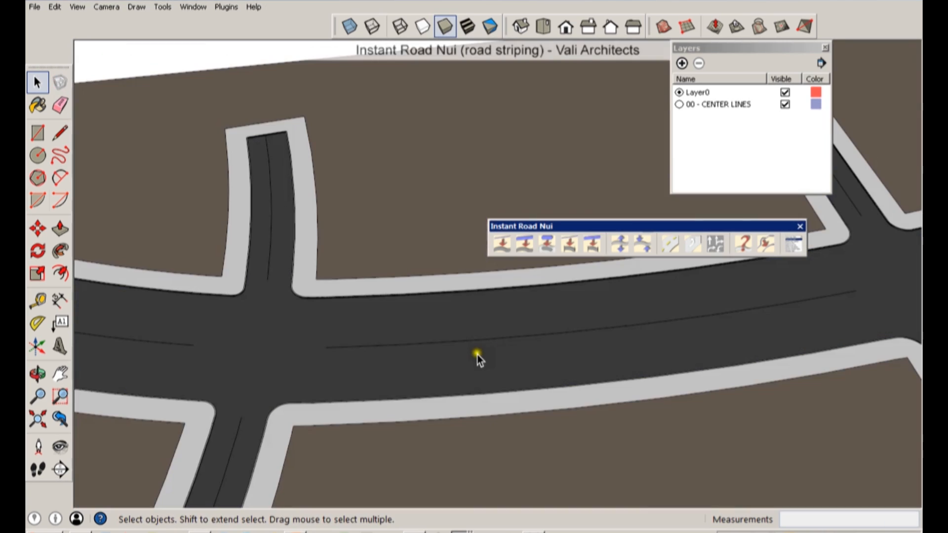
{"action": "left_click", "coordinate": [469, 344]}
{"action": "scroll", "coordinate": [469, 345], "scroll_direction": "down", "scroll_amount": 3}
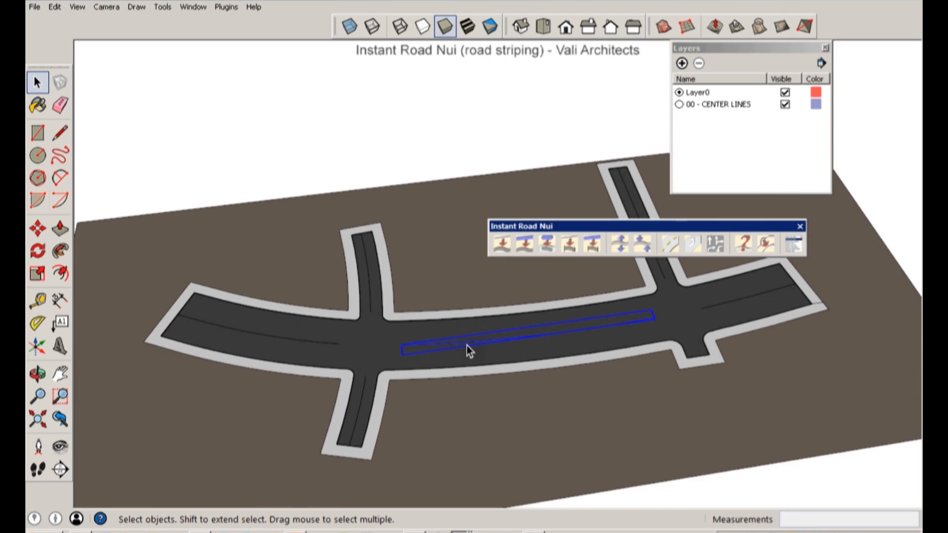
{"action": "left_click", "coordinate": [413, 341]}
{"action": "left_click", "coordinate": [414, 342]}
{"action": "left_click", "coordinate": [429, 346], "text": "shift"}
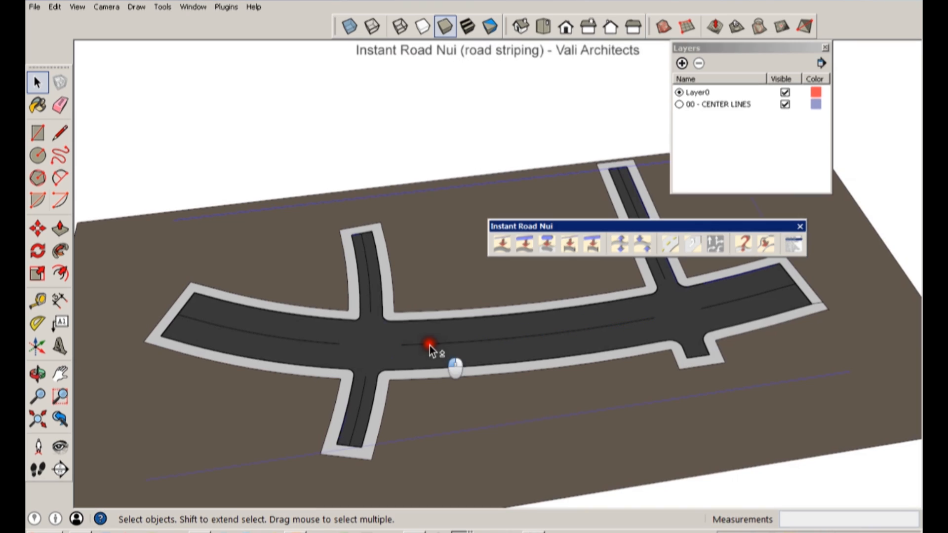
- Generate Instant Road Nui striping on the middle road segment with the "6 Lanes" preset and inspect the lane markings
{"action": "left_click", "coordinate": [670, 247]}
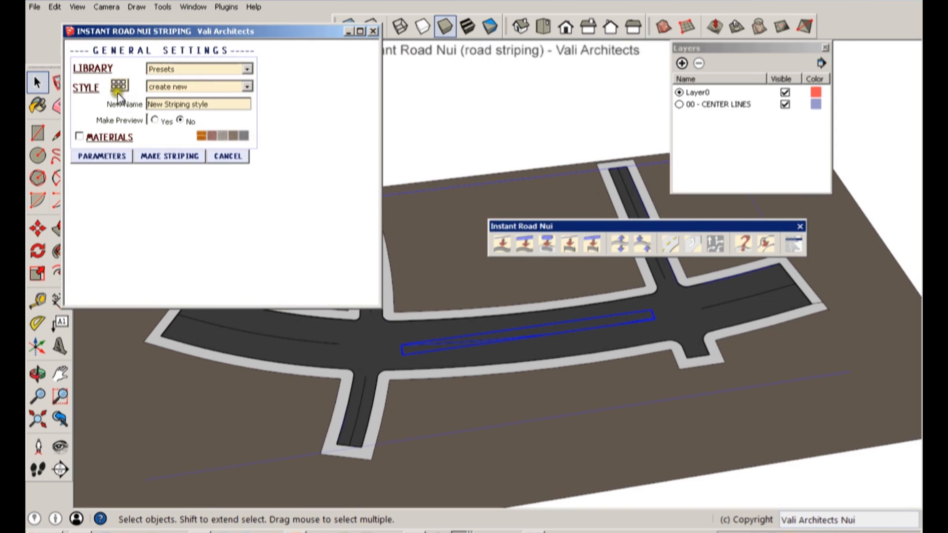
{"action": "left_click", "coordinate": [118, 87]}
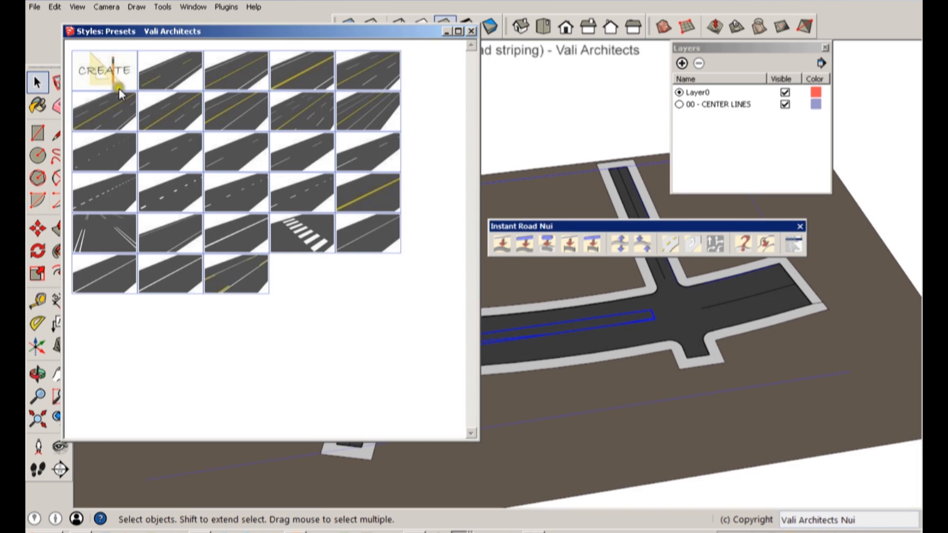
{"action": "left_click", "coordinate": [283, 108]}
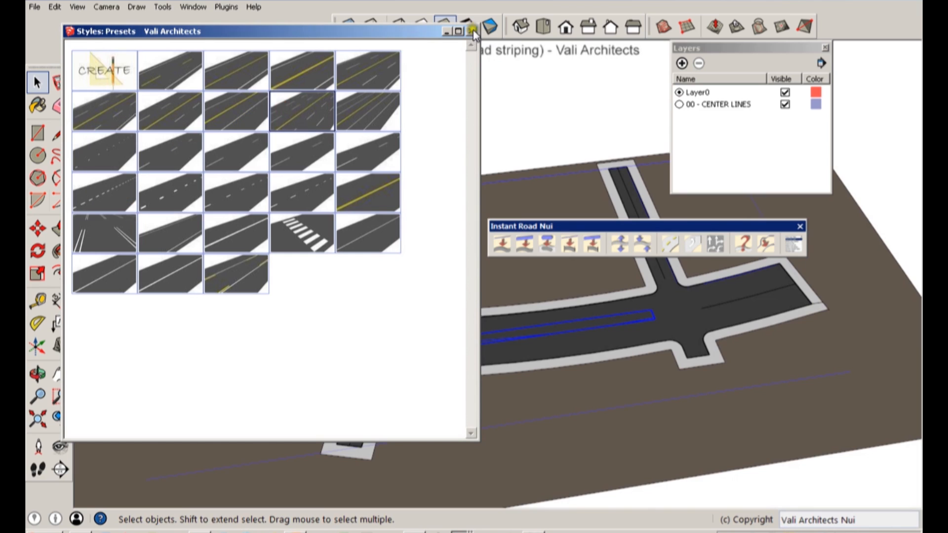
{"action": "left_click", "coordinate": [159, 156]}
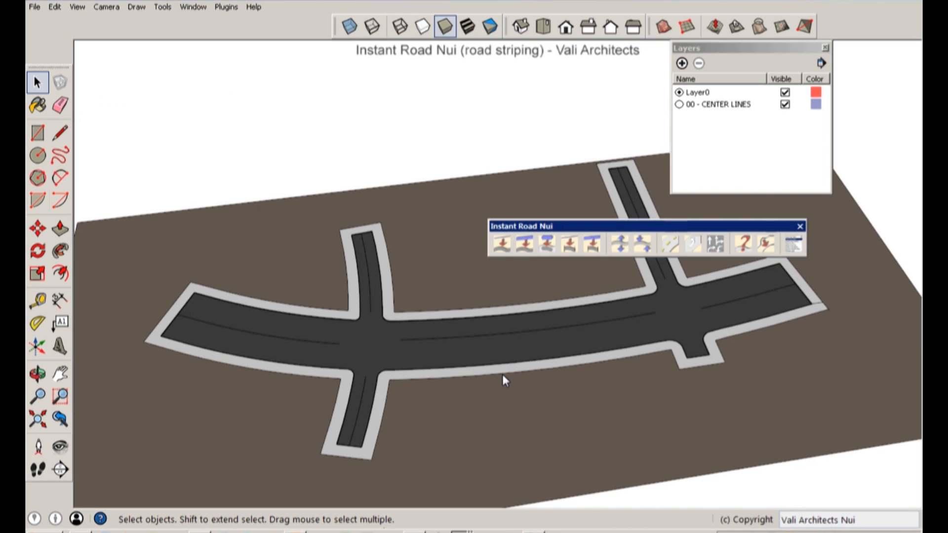
{"action": "middle_click_drag", "start_coordinate": [502, 374], "coordinate": [661, 376]}
{"action": "scroll", "coordinate": [563, 352], "scroll_direction": "up", "scroll_amount": 3}
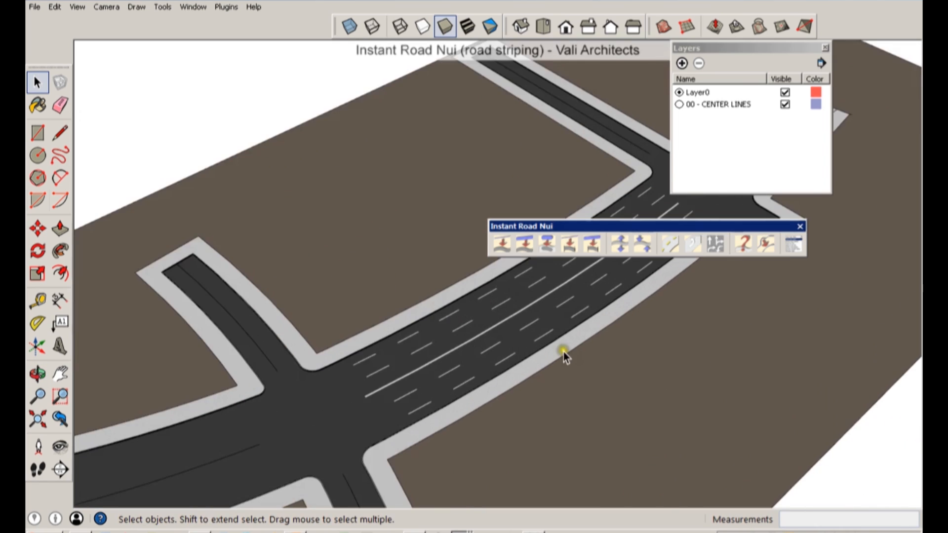
{"action": "scroll", "coordinate": [479, 357], "scroll_direction": "up", "scroll_amount": 5}
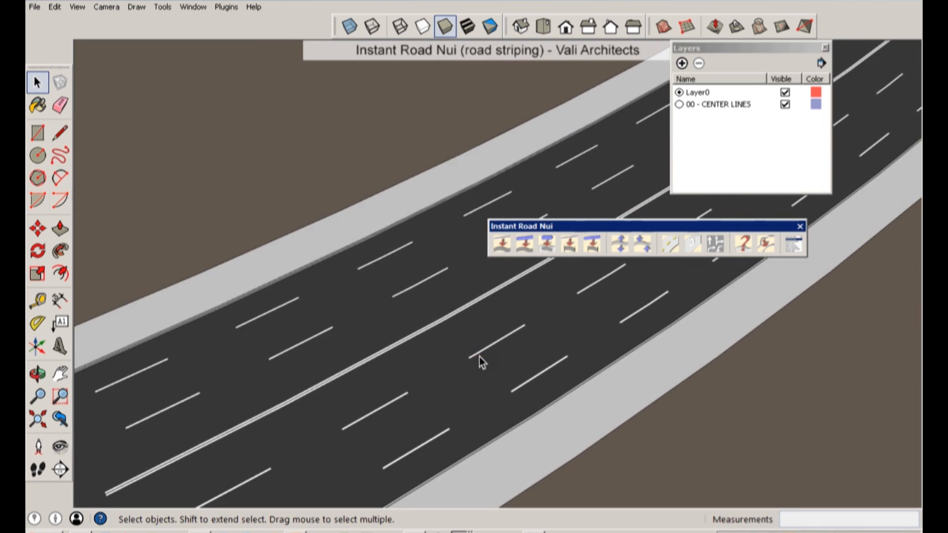
{"action": "scroll", "coordinate": [457, 380], "scroll_direction": "down", "scroll_amount": 8}
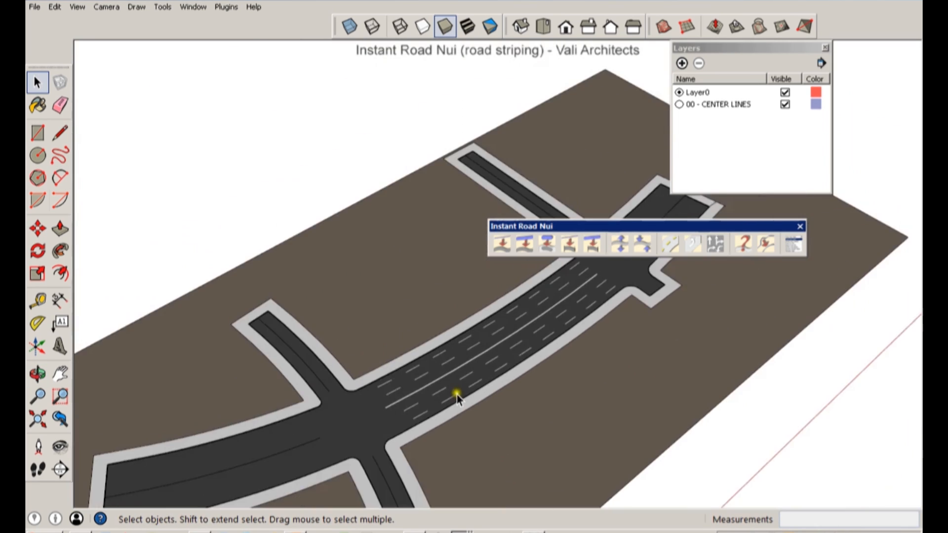
- Try to generate striping from the main road's left end centre line alone with the "6 Lanes_2" preset
{"action": "middle_click_drag", "start_coordinate": [458, 395], "coordinate": [467, 306]}
{"action": "scroll", "coordinate": [318, 310], "scroll_direction": "up", "scroll_amount": 1}
{"action": "middle_click_drag", "start_coordinate": [318, 310], "coordinate": [287, 366]}
{"action": "left_click", "coordinate": [329, 339]}
{"action": "left_click", "coordinate": [662, 244]}
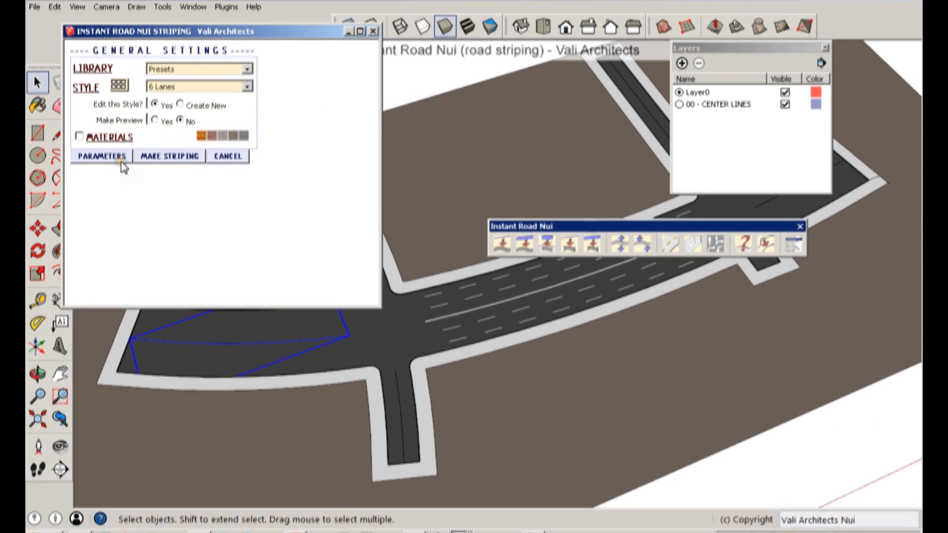
{"action": "left_click", "coordinate": [118, 86]}
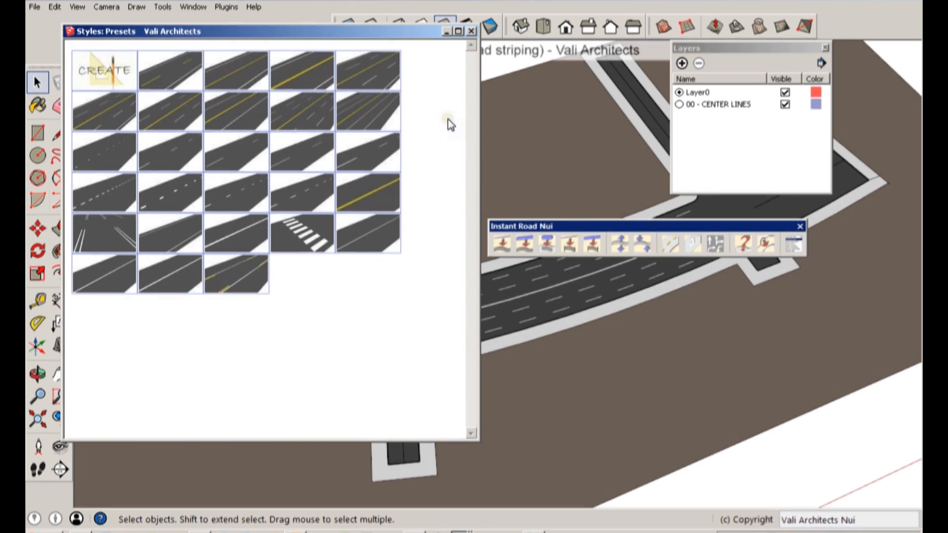
{"action": "left_click", "coordinate": [378, 106]}
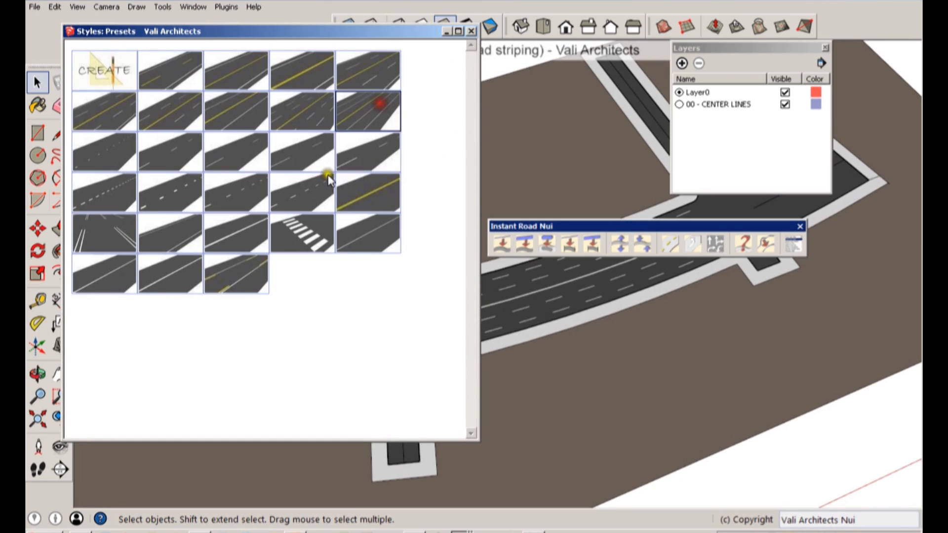
{"action": "left_click", "coordinate": [471, 31]}
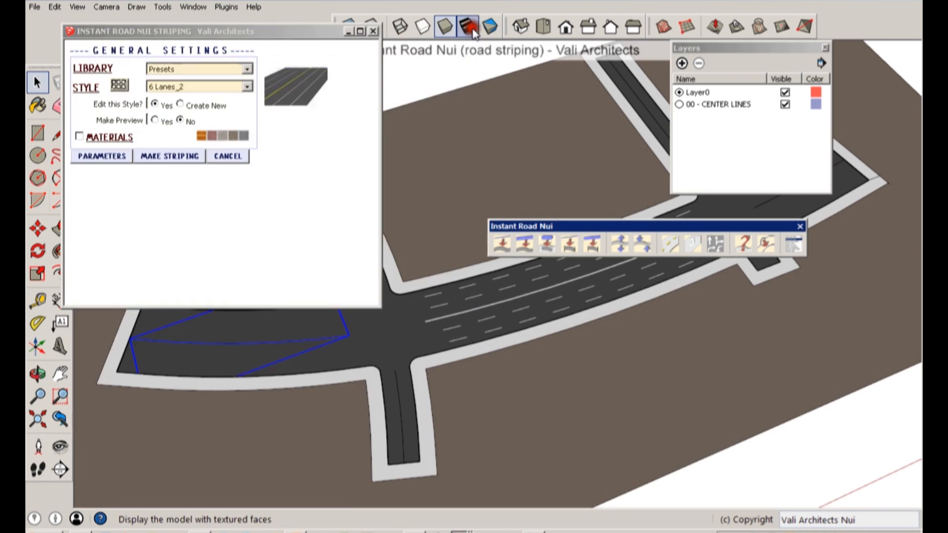
{"action": "left_click", "coordinate": [184, 155]}
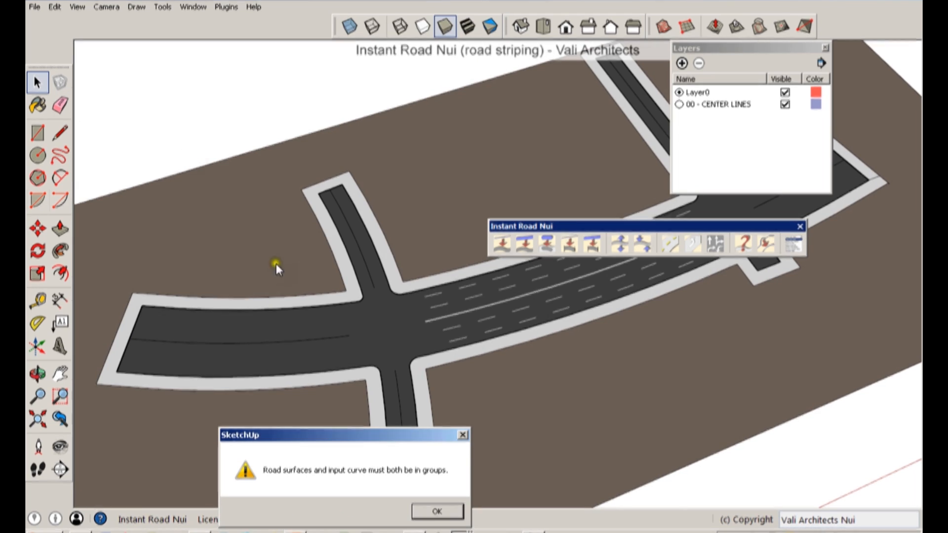
{"action": "key", "text": "Return"}
- Select the left end segment's centre line and add the road surface group to the selection
{"action": "left_click", "coordinate": [299, 344]}
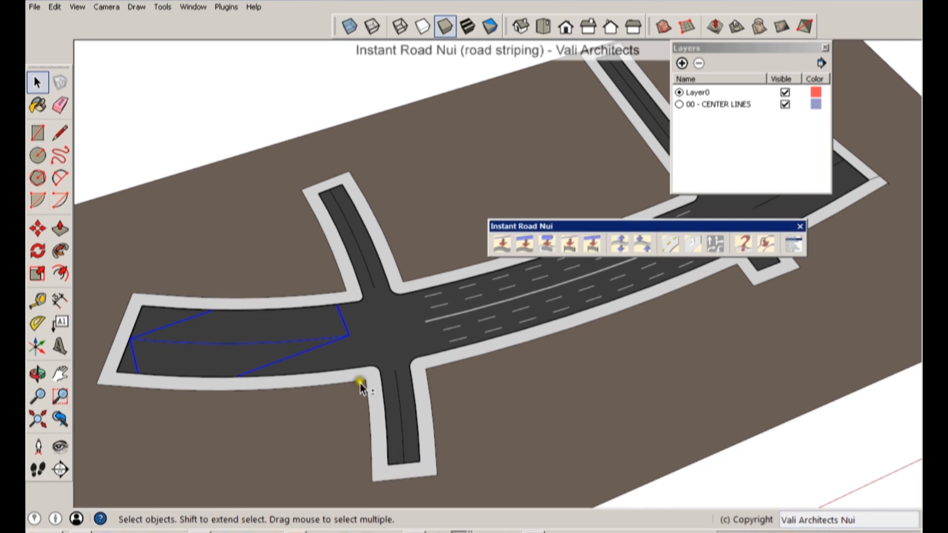
{"action": "left_click", "coordinate": [366, 338], "text": "shift"}
{"action": "scroll", "coordinate": [366, 338], "scroll_direction": "down", "scroll_amount": 3}
{"action": "left_click", "coordinate": [368, 346]}
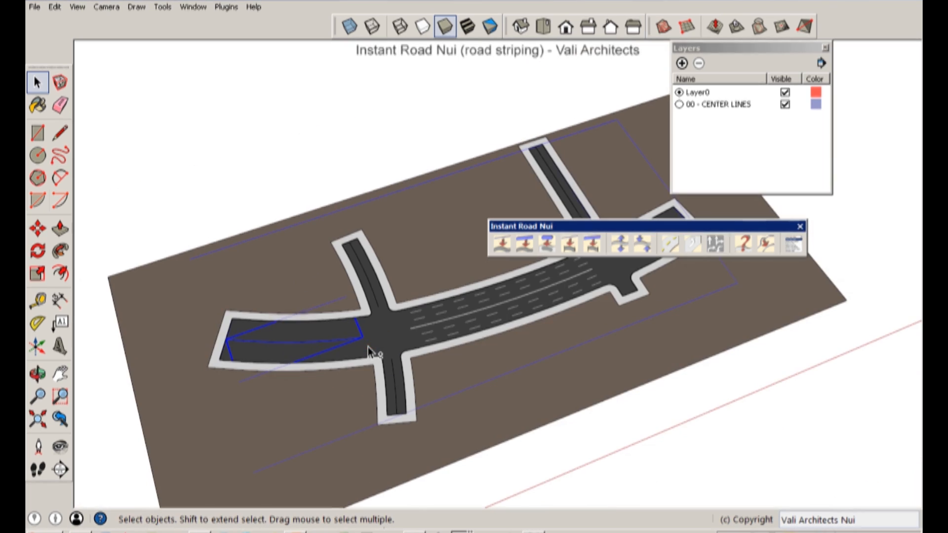
{"action": "scroll", "coordinate": [369, 343], "scroll_direction": "up", "scroll_amount": 3}
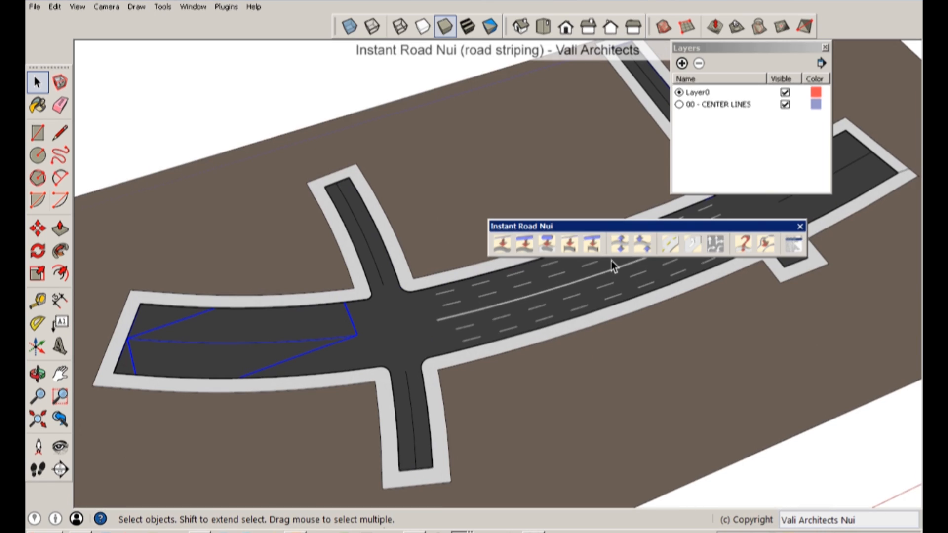
- Generate Instant Road Nui striping on the main road's left end segment with the "4 Lanes_4" preset
{"action": "left_click", "coordinate": [672, 242]}
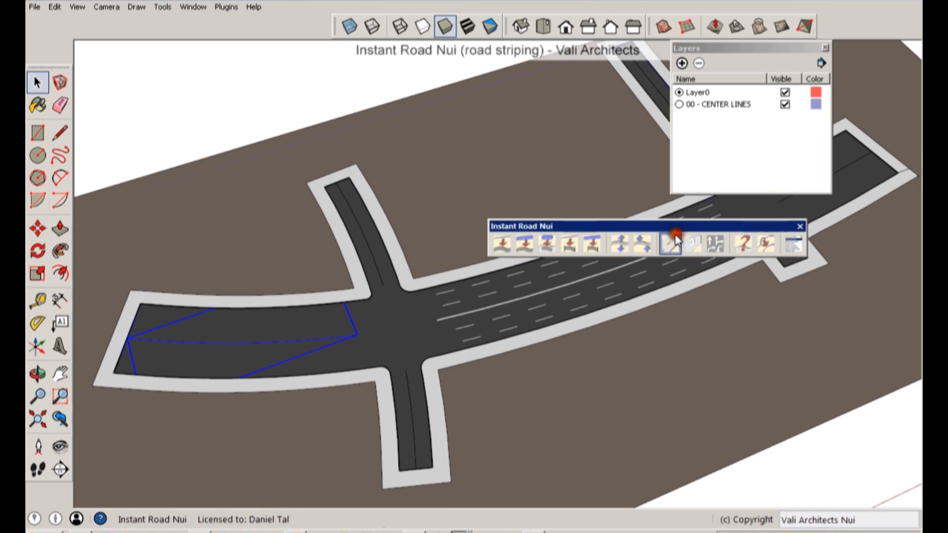
{"action": "left_click", "coordinate": [123, 87]}
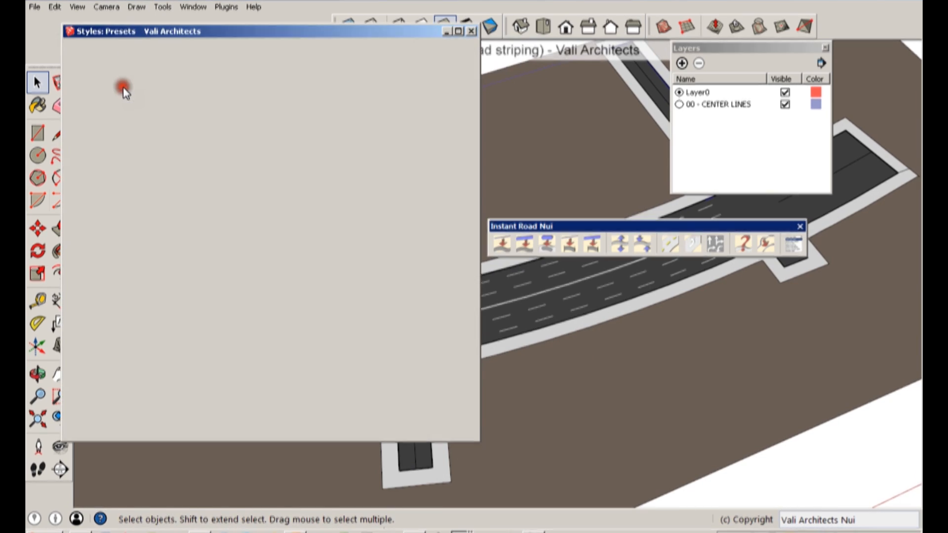
{"action": "left_click", "coordinate": [239, 118]}
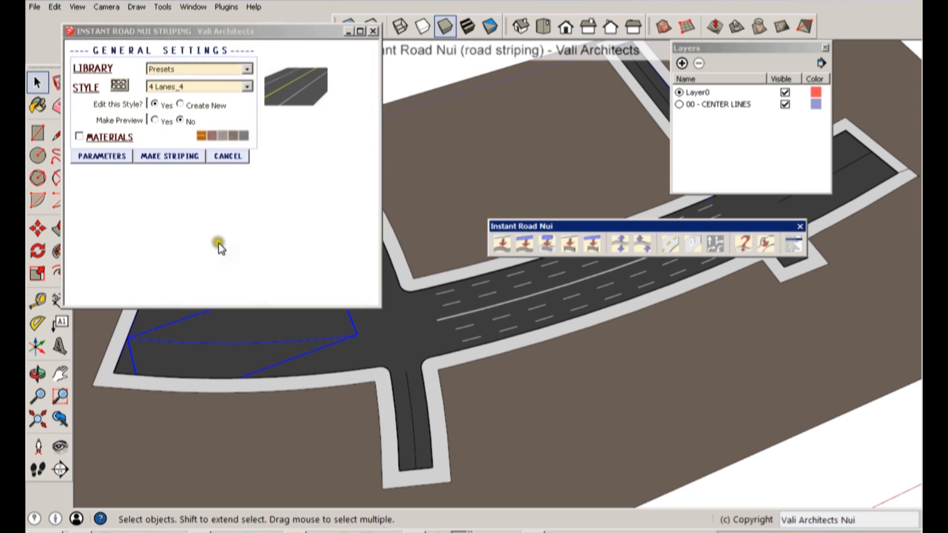
{"action": "left_click", "coordinate": [183, 162]}
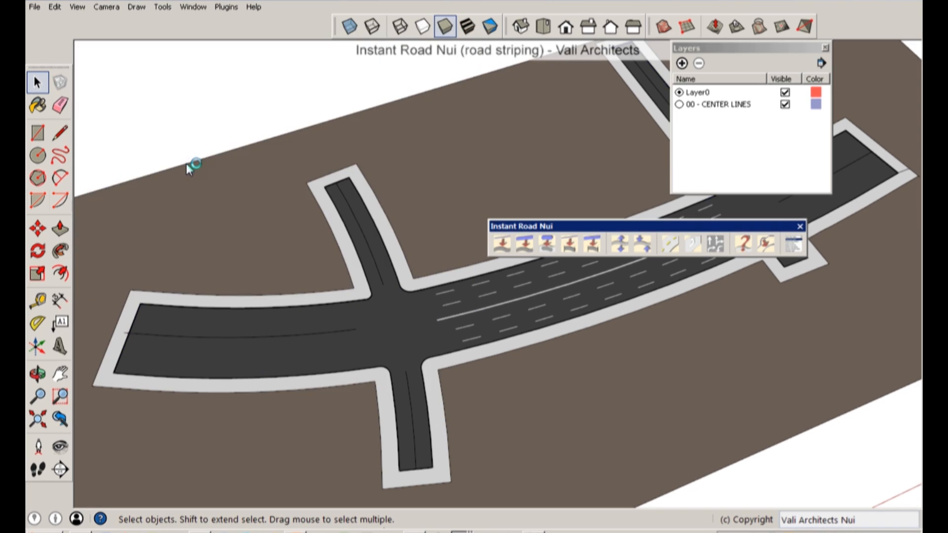
- Examine the Road Markings options and the library of road marking symbols near the road's other intersection, leaving both without placing anything
{"action": "middle_click_drag", "start_coordinate": [592, 299], "coordinate": [529, 380]}
{"action": "middle_click_drag", "start_coordinate": [529, 380], "coordinate": [292, 382], "text": "shift"}
{"action": "scroll", "coordinate": [499, 291], "scroll_direction": "up", "scroll_amount": 2}
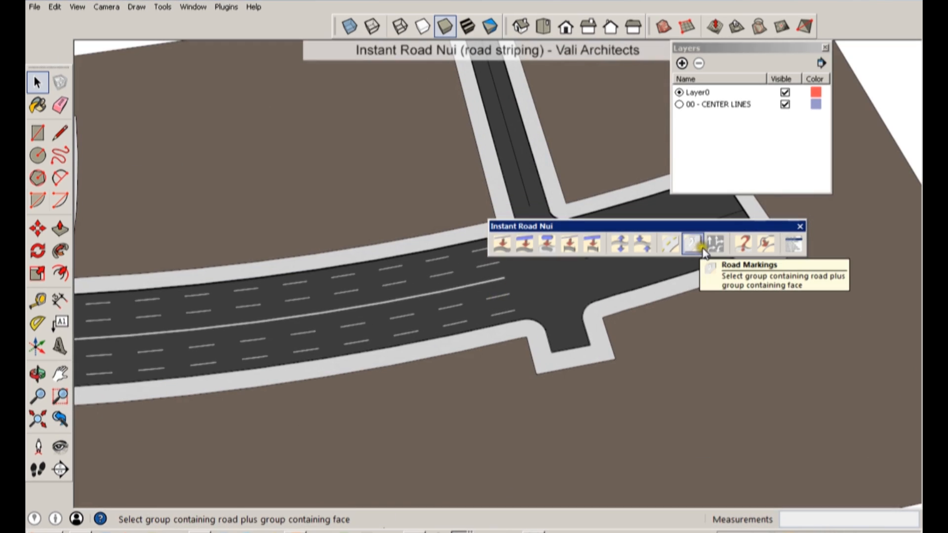
{"action": "left_click", "coordinate": [703, 251]}
{"action": "left_click", "coordinate": [455, 297]}
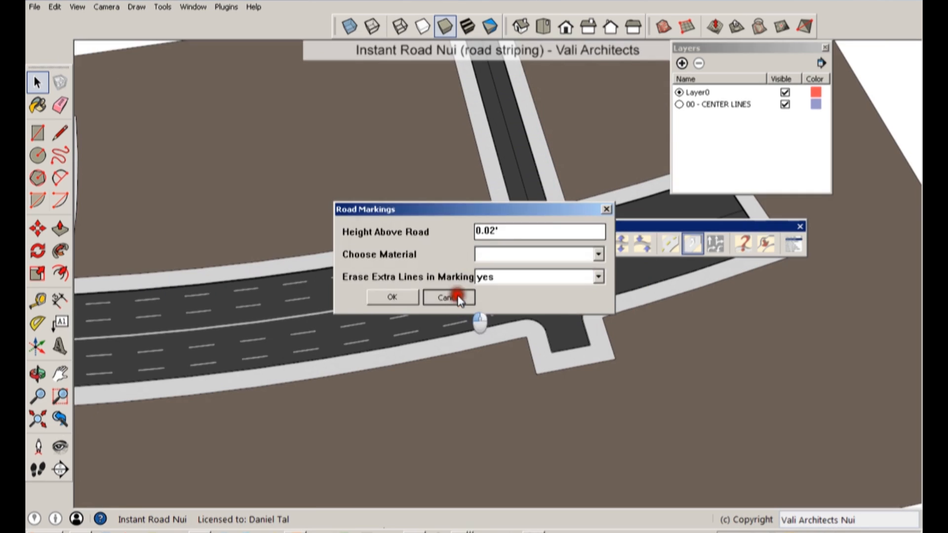
{"action": "left_click", "coordinate": [713, 245]}
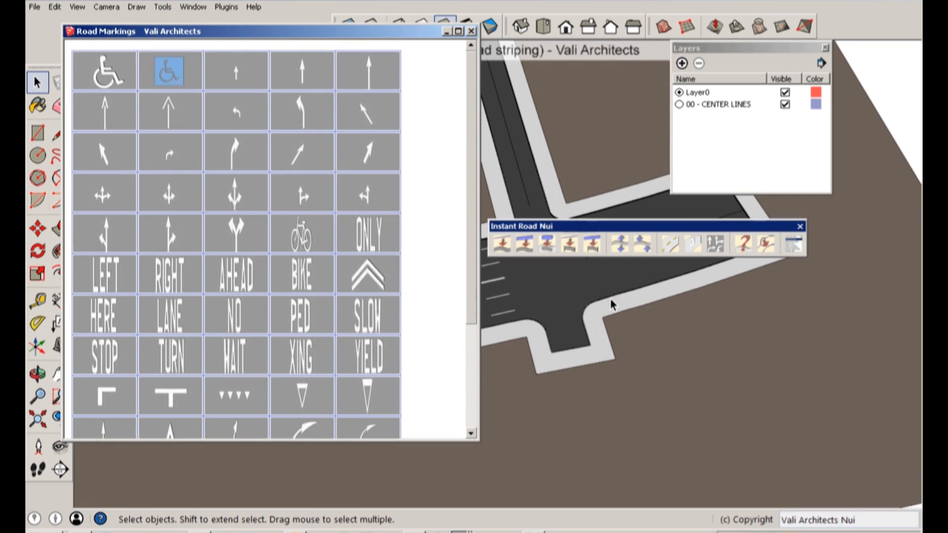
{"action": "left_click", "coordinate": [471, 32]}
- Select the surface group of the road on the grey terrain together with its centre line
{"action": "middle_click_drag", "start_coordinate": [392, 160], "coordinate": [258, 331], "text": "shift"}
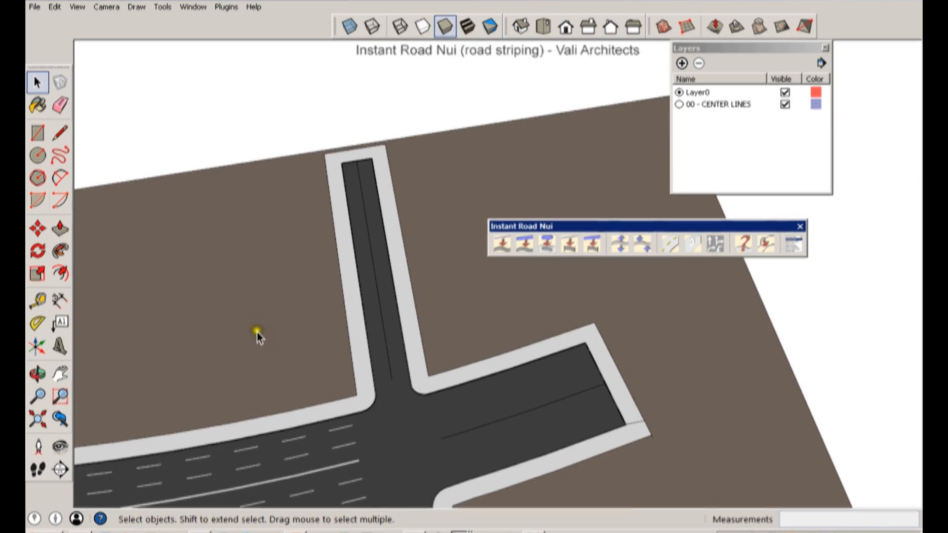
{"action": "scroll", "coordinate": [257, 336], "scroll_direction": "down", "scroll_amount": 5}
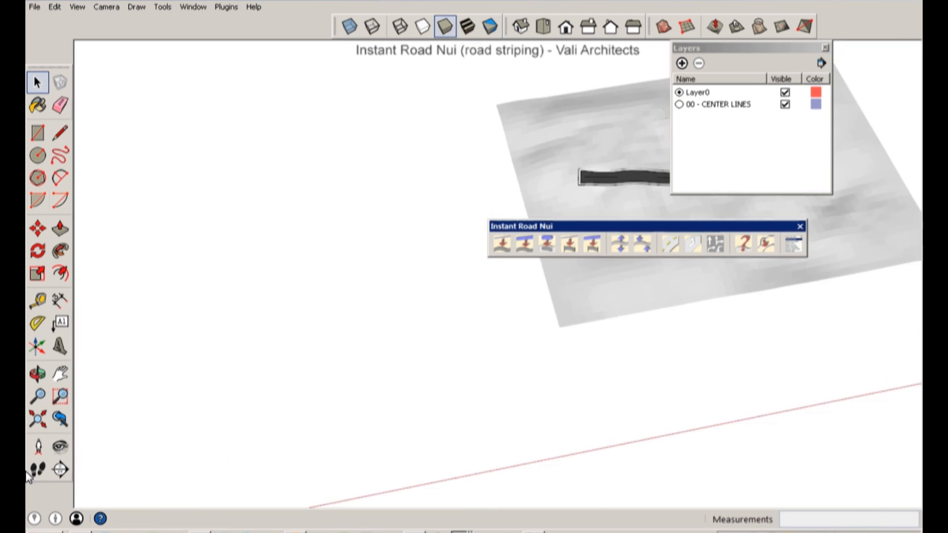
{"action": "middle_click_drag", "start_coordinate": [306, 375], "coordinate": [286, 455]}
{"action": "scroll", "coordinate": [464, 306], "scroll_direction": "up", "scroll_amount": 3}
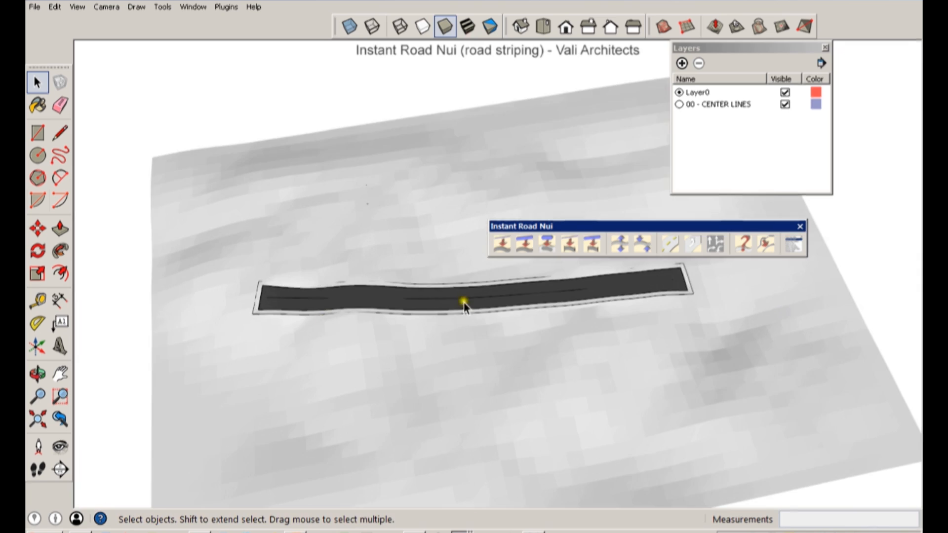
{"action": "scroll", "coordinate": [464, 307], "scroll_direction": "up", "scroll_amount": 2}
{"action": "middle_click_drag", "start_coordinate": [466, 290], "coordinate": [625, 431]}
{"action": "left_click", "coordinate": [572, 349]}
{"action": "scroll", "coordinate": [571, 350], "scroll_direction": "up", "scroll_amount": 2}
{"action": "left_click", "coordinate": [566, 336], "text": "shift"}
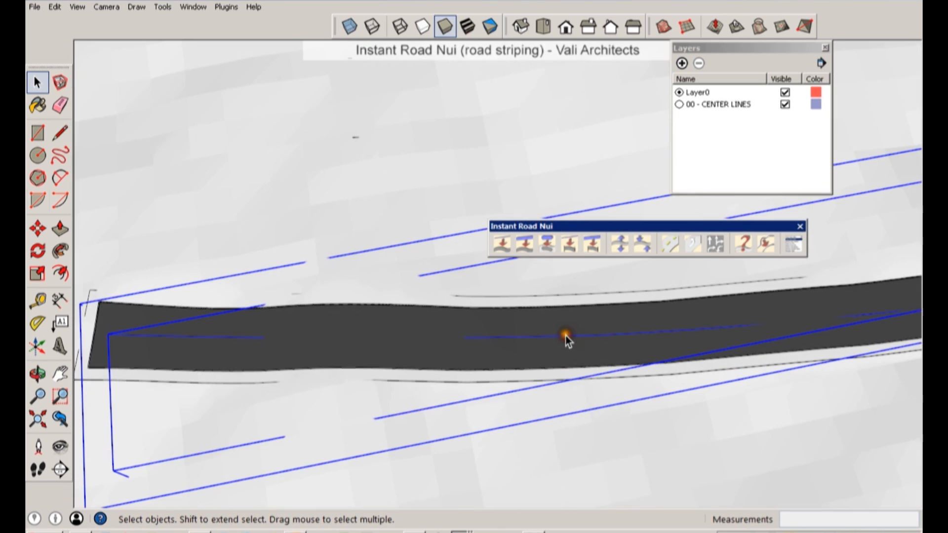
- Try to generate striping on the terrain road with the "4 Lanes_3" preset
{"action": "left_click", "coordinate": [670, 244]}
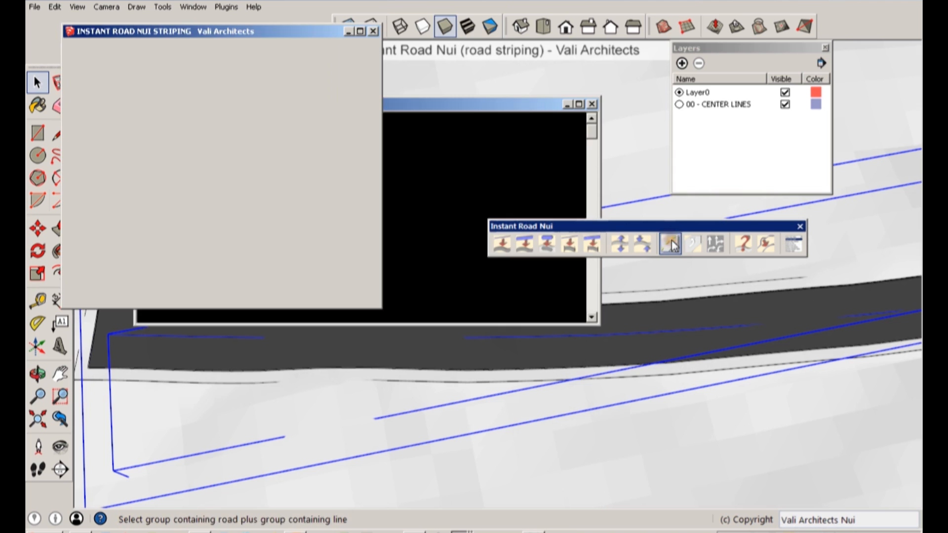
{"action": "left_click", "coordinate": [118, 88]}
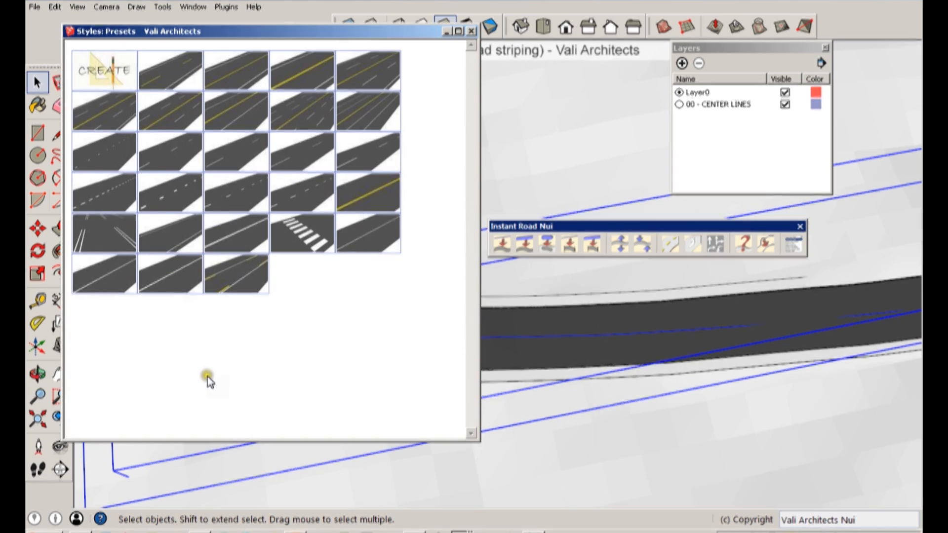
{"action": "left_click", "coordinate": [173, 109]}
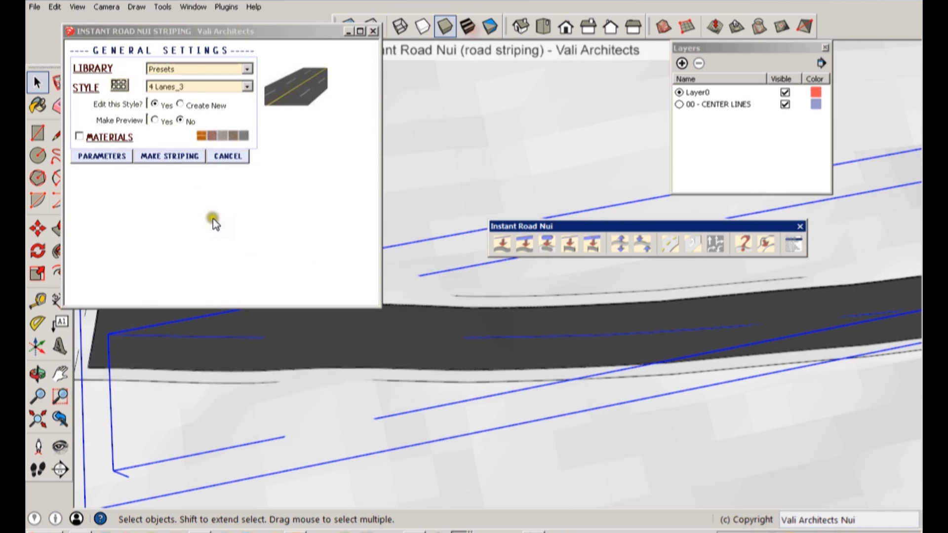
{"action": "left_click", "coordinate": [176, 155]}
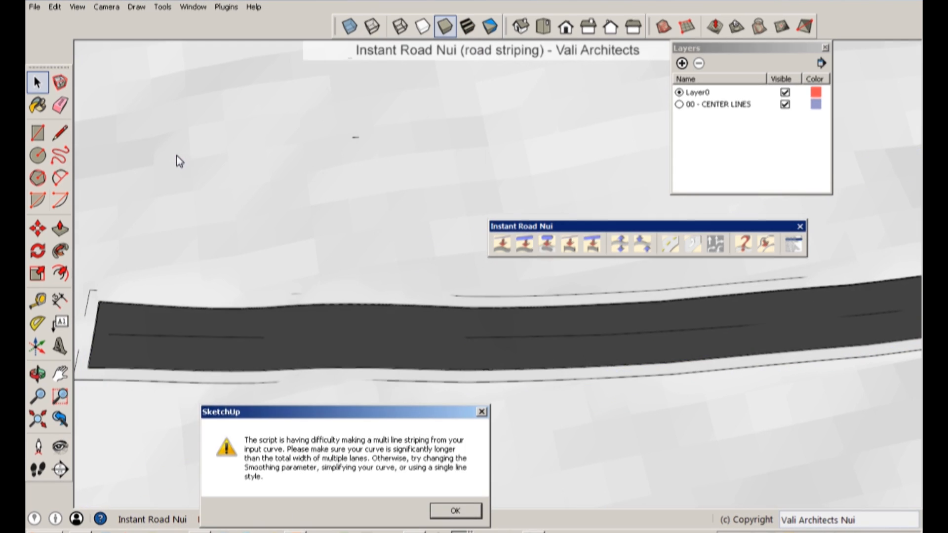
{"action": "left_click", "coordinate": [449, 511]}
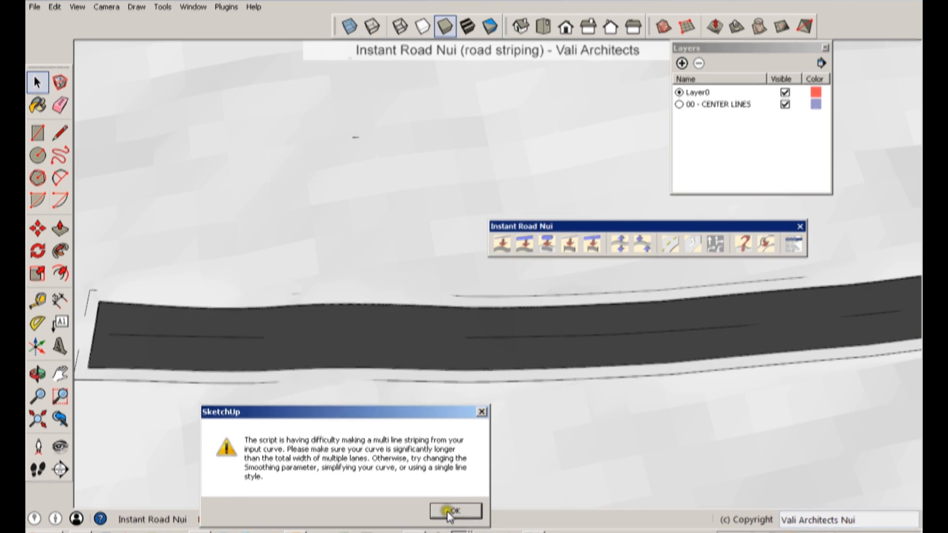
- Reselect the terrain road's surface group and its centre line
{"action": "left_click", "coordinate": [488, 344]}
{"action": "left_click", "coordinate": [493, 339], "text": "shift"}
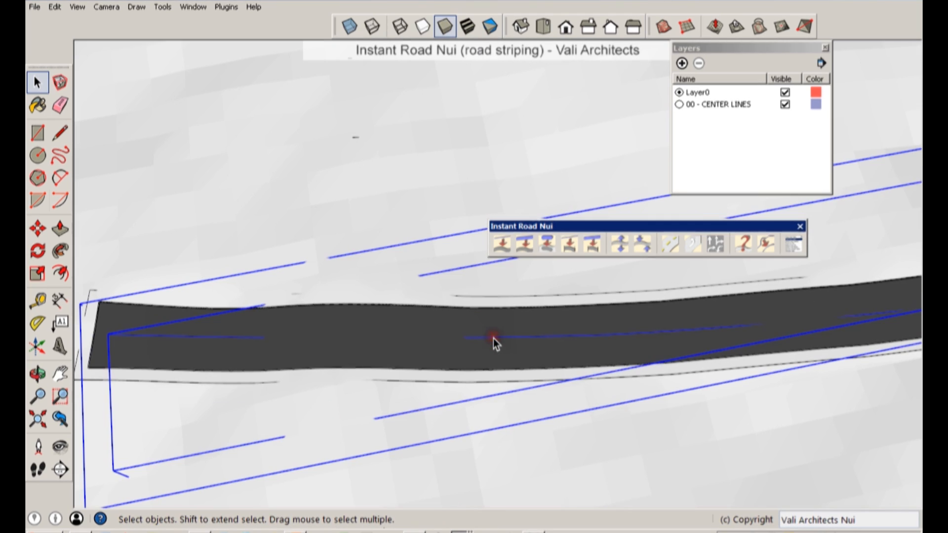
{"action": "scroll", "coordinate": [641, 292], "scroll_direction": "down", "scroll_amount": 2}
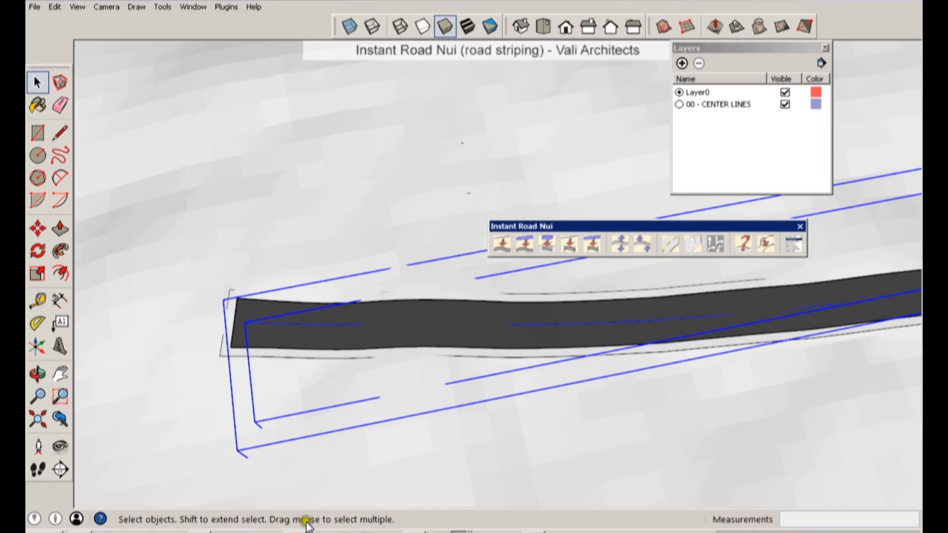
- Switch to Windows Explorer, open the PlusSpec quick video from the KINGSTON (F:) drive and enlarge the media player window
{"action": "key", "text": "alt+Tab"}
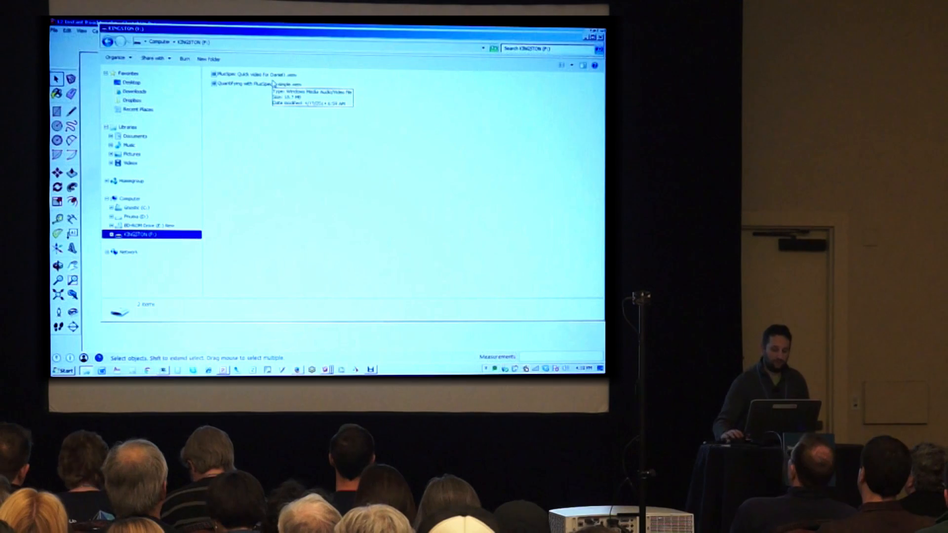
{"action": "left_click", "coordinate": [269, 77]}
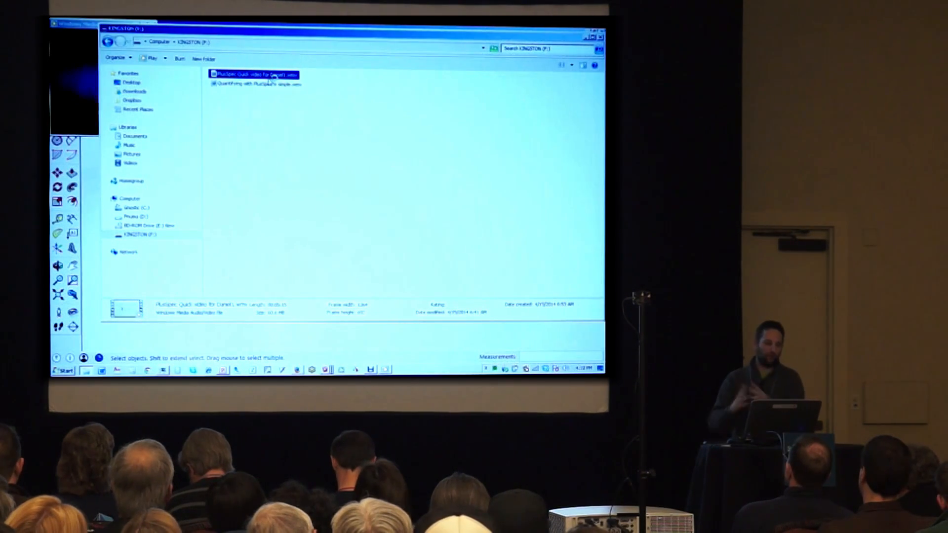
{"action": "left_click", "coordinate": [82, 28]}
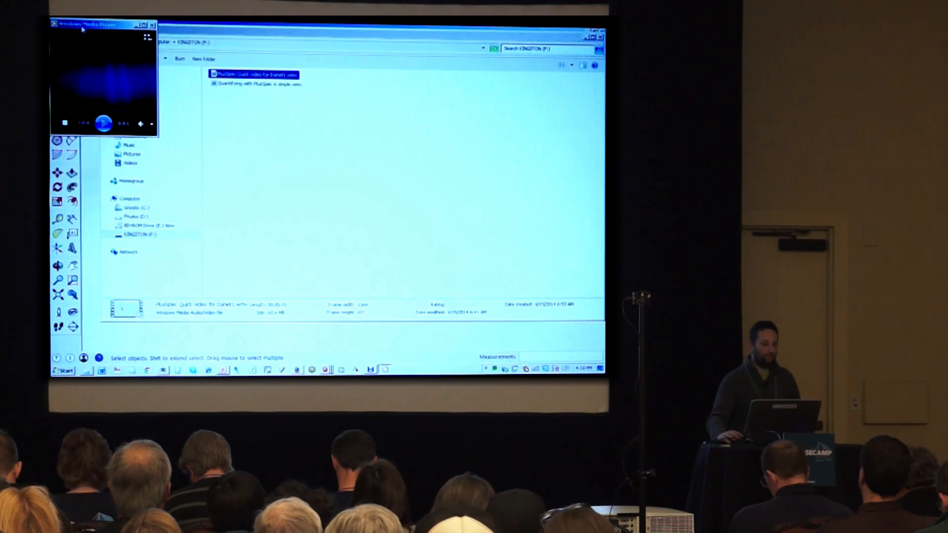
{"action": "double_click", "coordinate": [83, 29]}
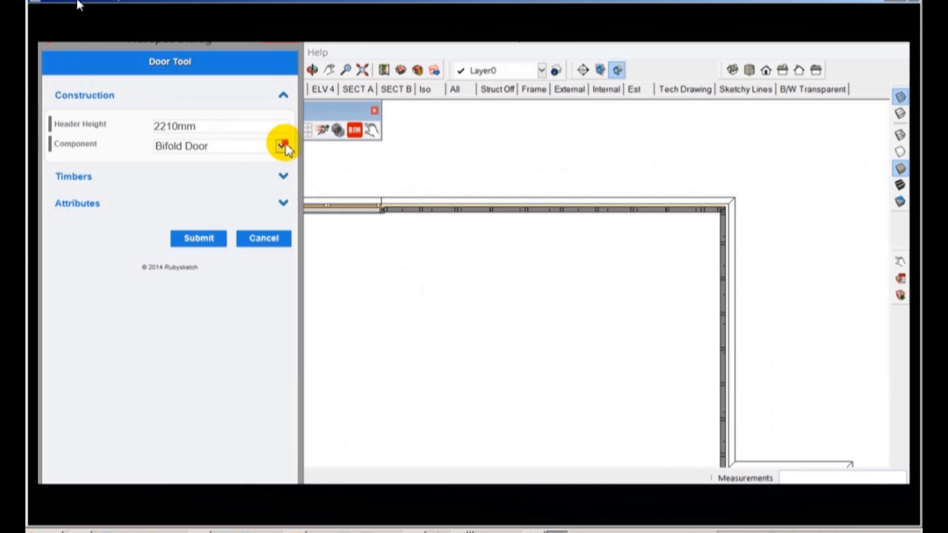
- Insert a PlusSpec "Swinging External Door" with a 2210mm header height in the upper wall of the floor plan
{"action": "left_click", "coordinate": [283, 149]}
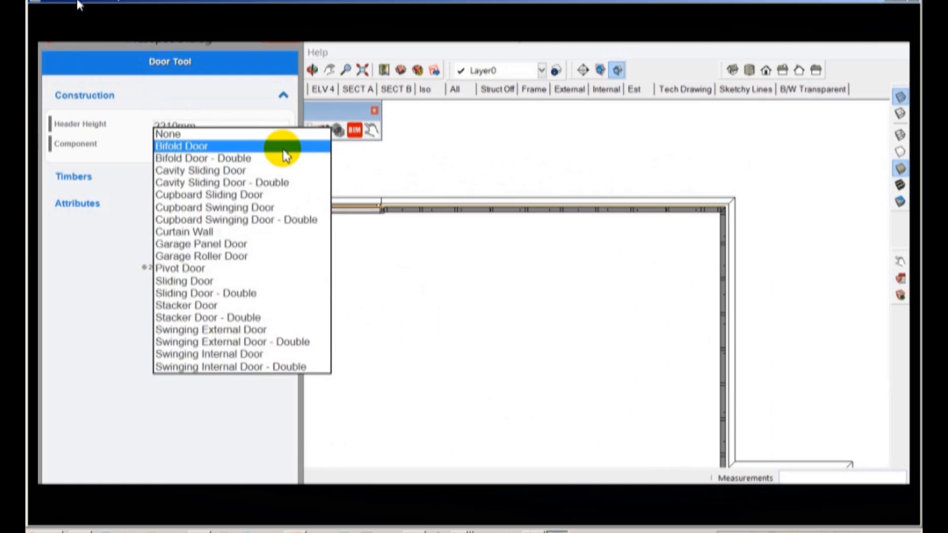
{"action": "left_click", "coordinate": [239, 330]}
{"action": "left_click", "coordinate": [221, 242]}
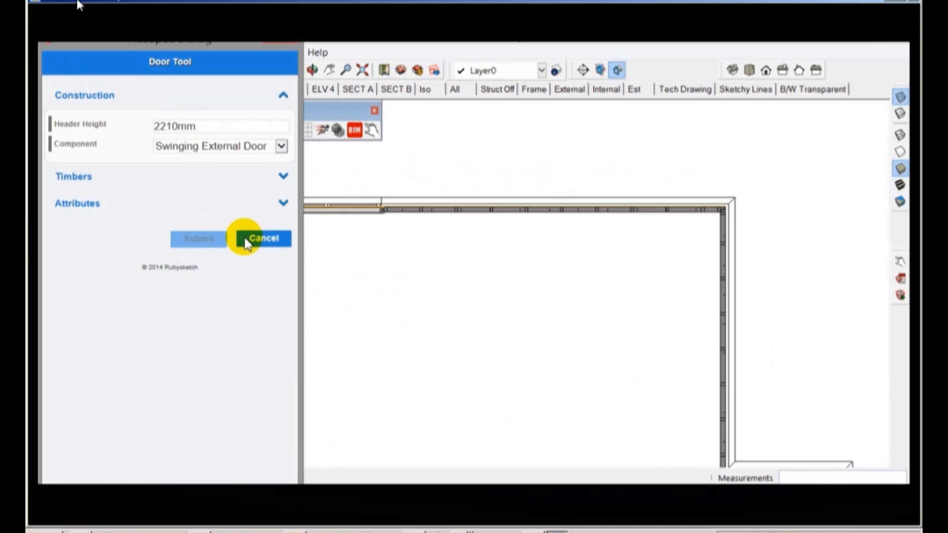
{"action": "left_click", "coordinate": [478, 241]}
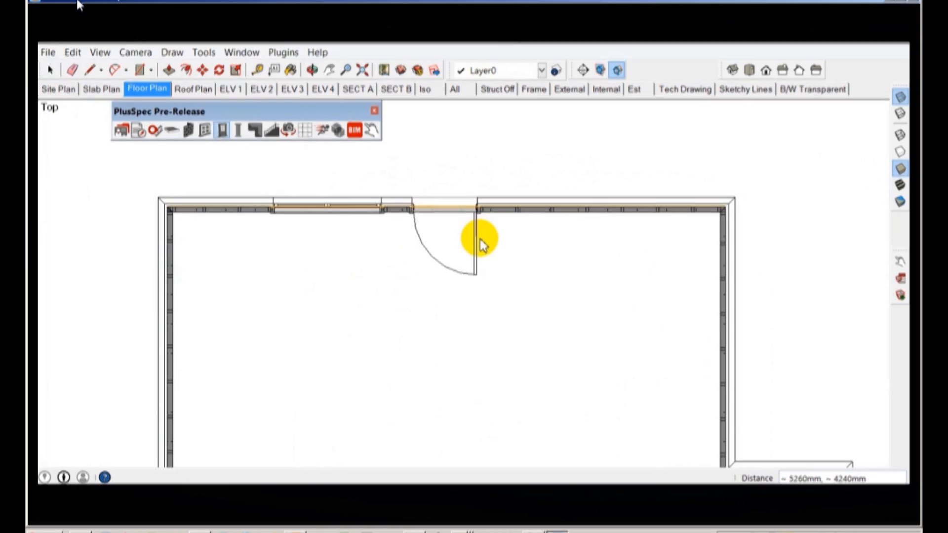
- Cycle the new door through its hinge sides and swing directions with the Interact tool
{"action": "left_click", "coordinate": [375, 131]}
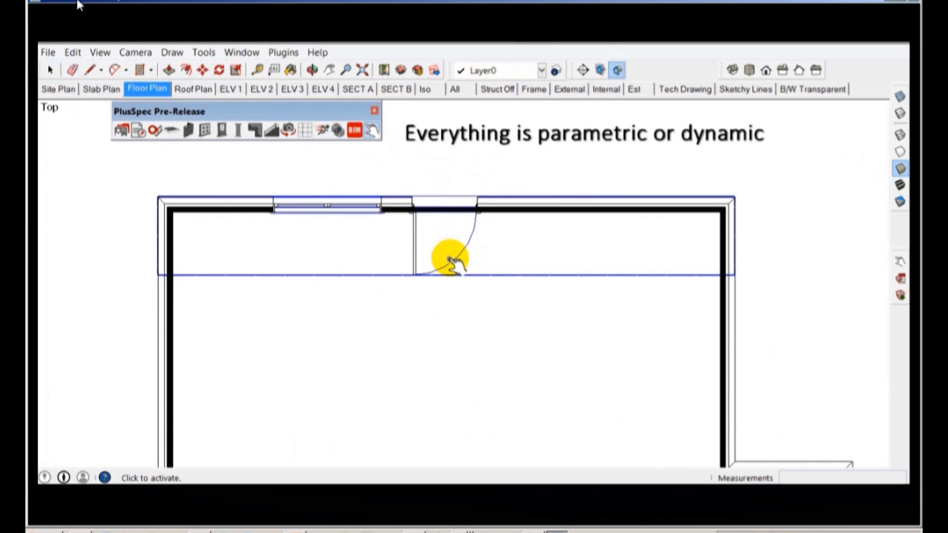
{"action": "left_click", "coordinate": [457, 255]}
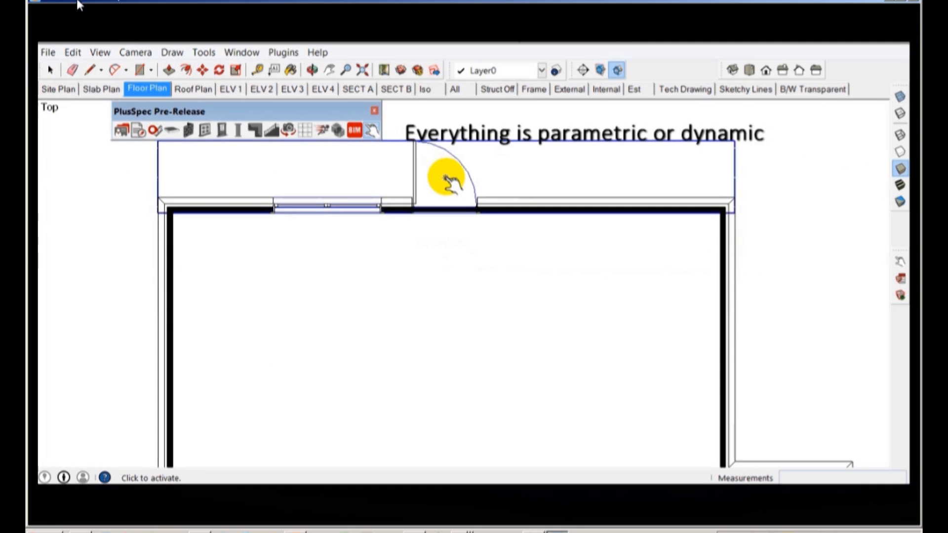
{"action": "left_click", "coordinate": [471, 180]}
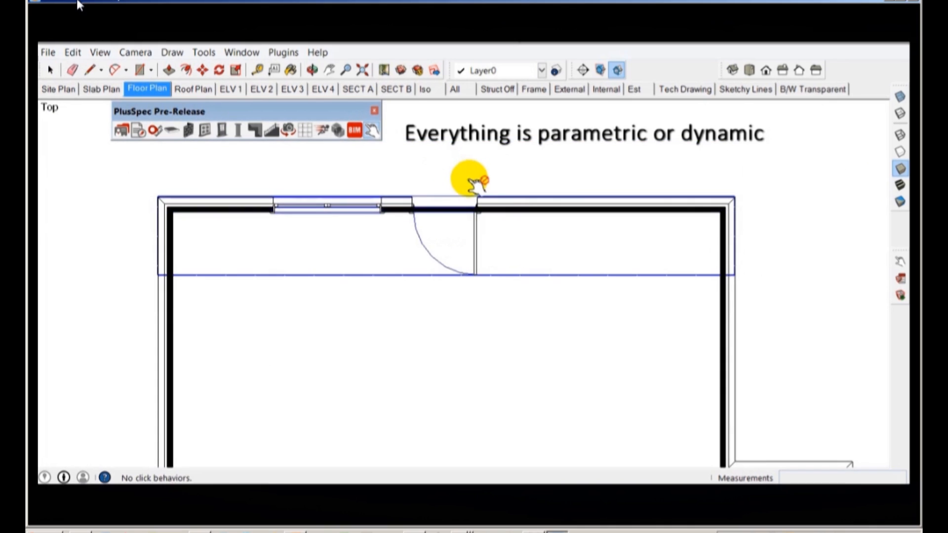
{"action": "key", "text": "space"}
- In the ELV 2 view, add a PlusSpec "French Window" to the right-hand wall with header height 2210mm and height 1500mm
{"action": "scroll", "coordinate": [511, 179], "scroll_direction": "down", "scroll_amount": 5}
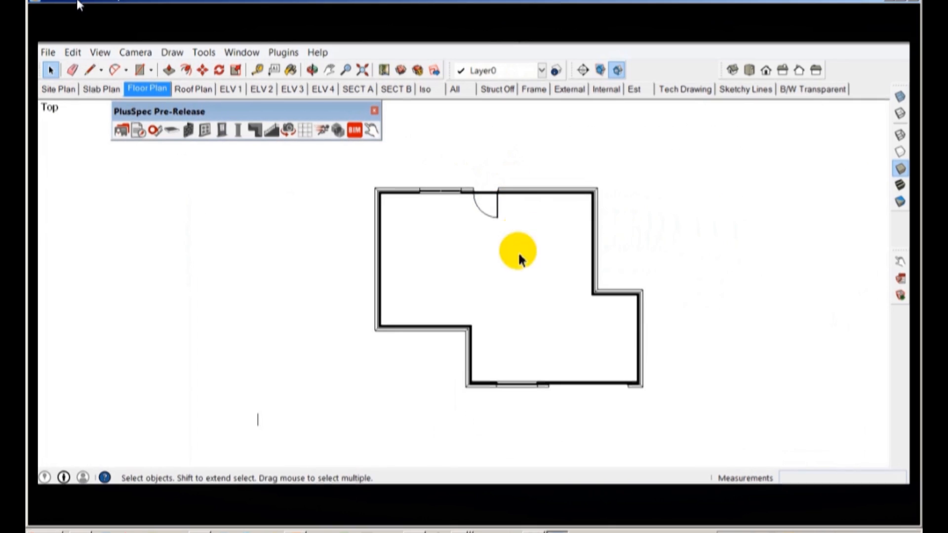
{"action": "left_click", "coordinate": [237, 90]}
{"action": "left_click", "coordinate": [264, 88]}
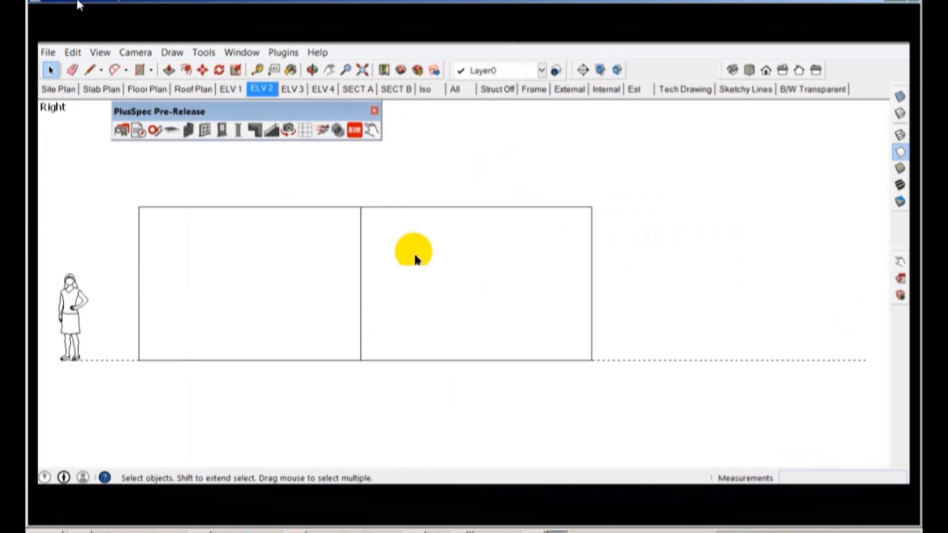
{"action": "left_click", "coordinate": [375, 243]}
{"action": "left_click", "coordinate": [204, 130]}
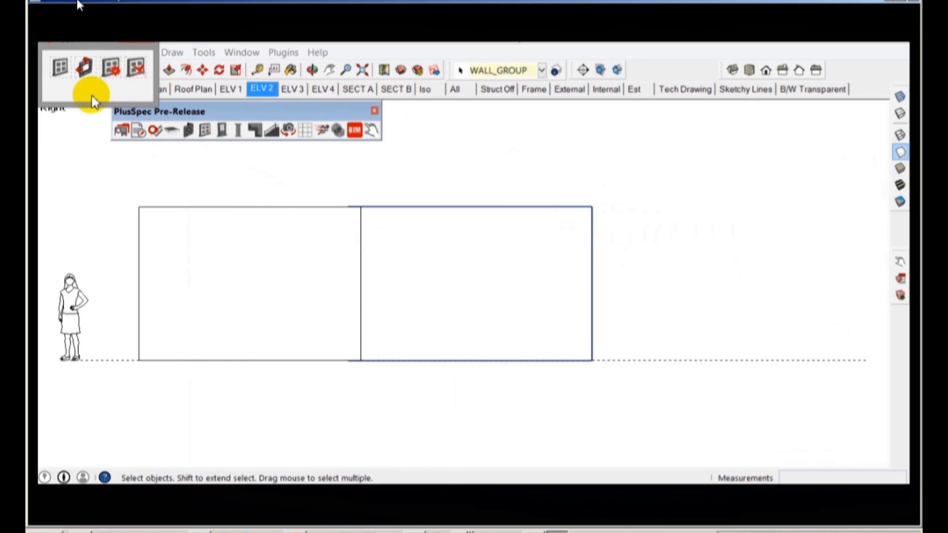
{"action": "left_click", "coordinate": [60, 69]}
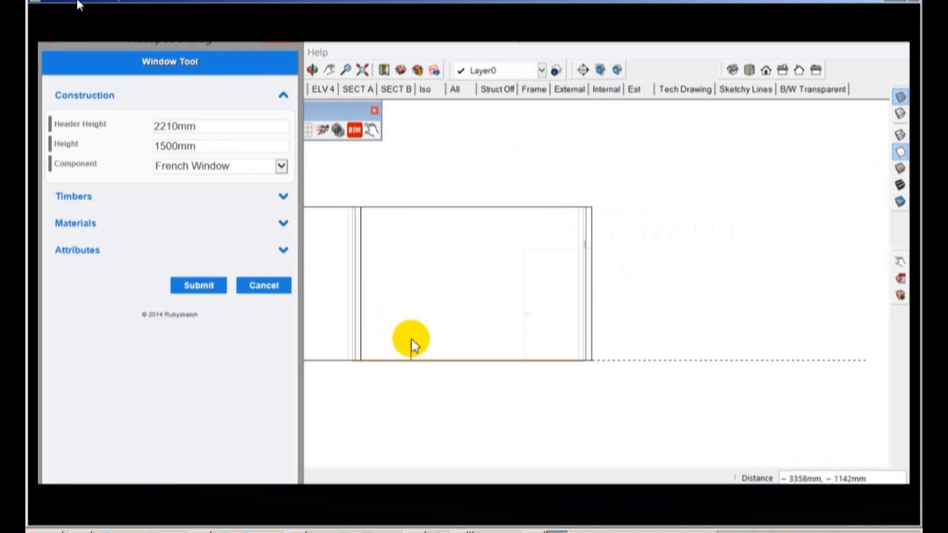
{"action": "left_click", "coordinate": [517, 361]}
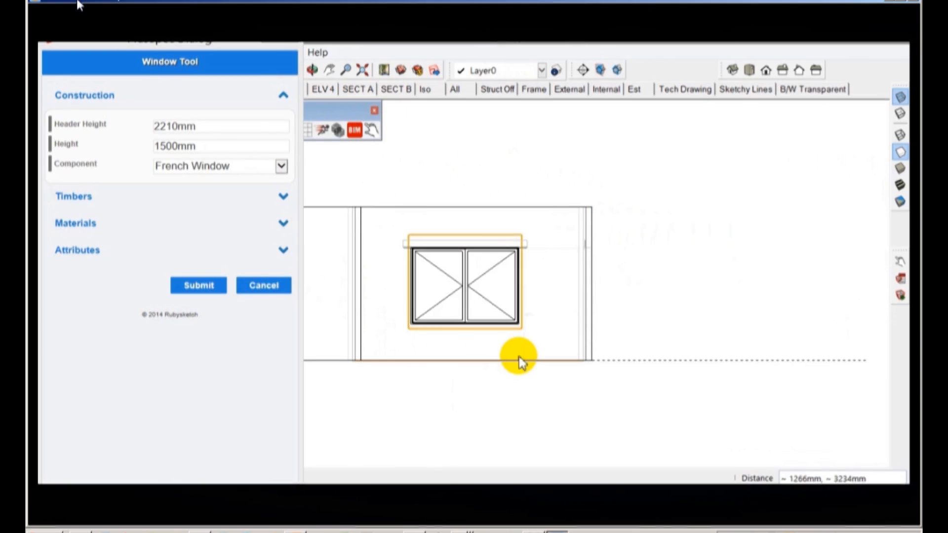
- Insert a PlusSpec "Bifold Door - Double" with a 2210mm header height in the left-hand wall of the ELV 2 view
{"action": "scroll", "coordinate": [473, 328], "scroll_direction": "down", "scroll_amount": 1}
{"action": "left_click", "coordinate": [243, 253]}
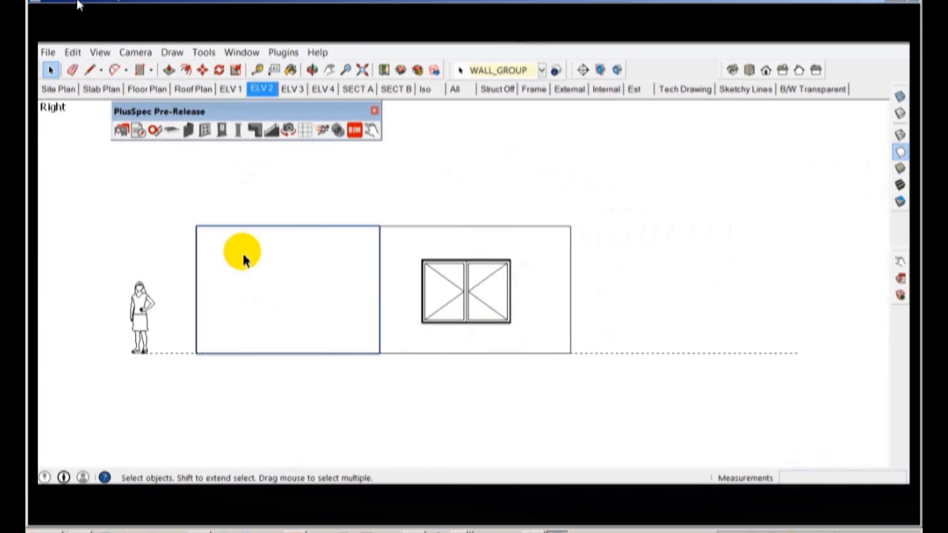
{"action": "left_click", "coordinate": [222, 130]}
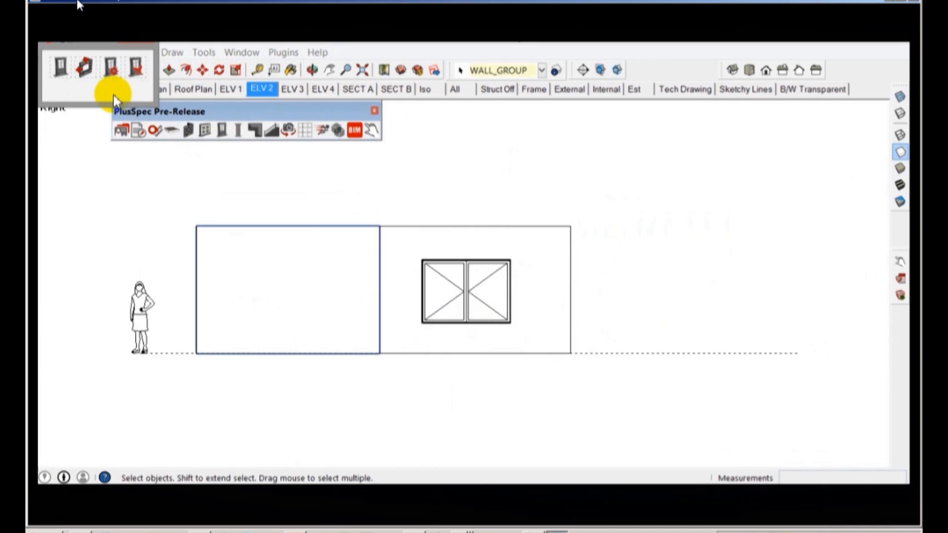
{"action": "left_click", "coordinate": [63, 71]}
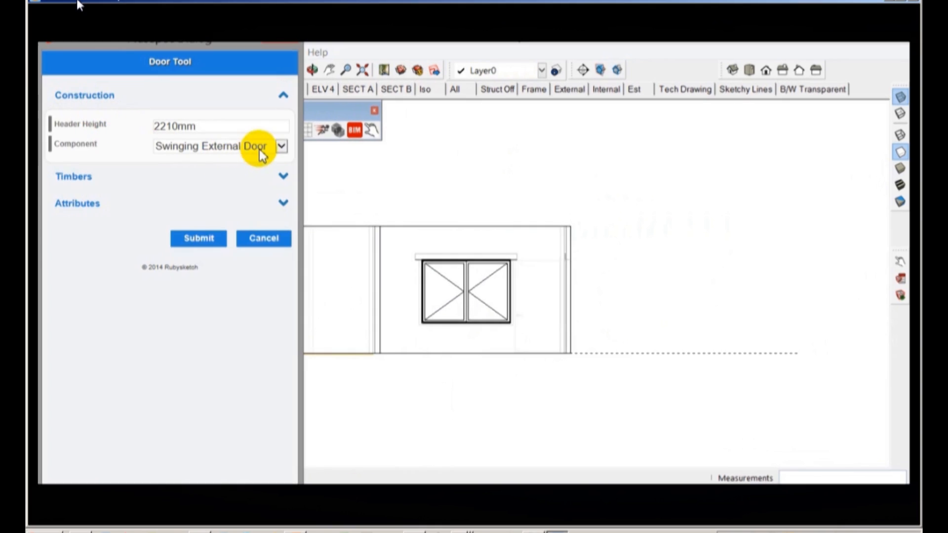
{"action": "left_click", "coordinate": [282, 146]}
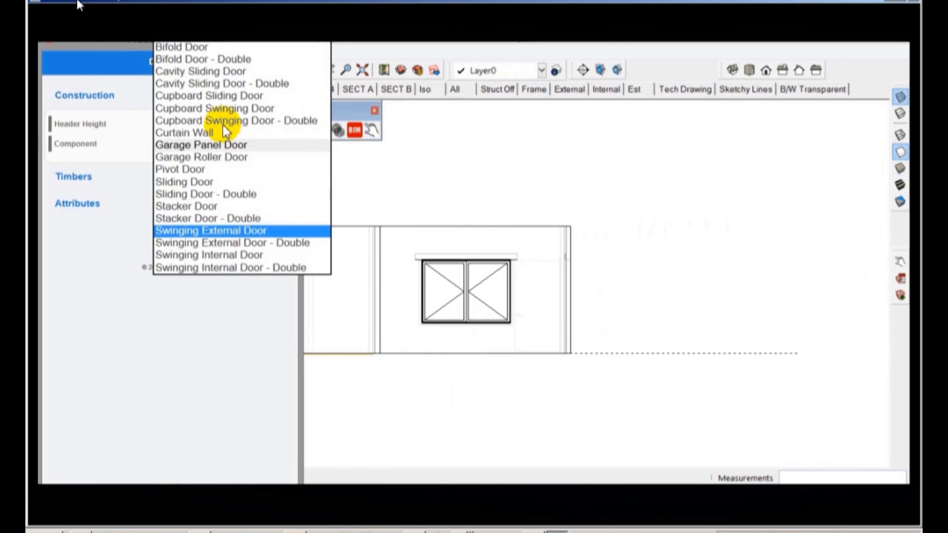
{"action": "left_click", "coordinate": [188, 58]}
{"action": "left_click", "coordinate": [199, 239]}
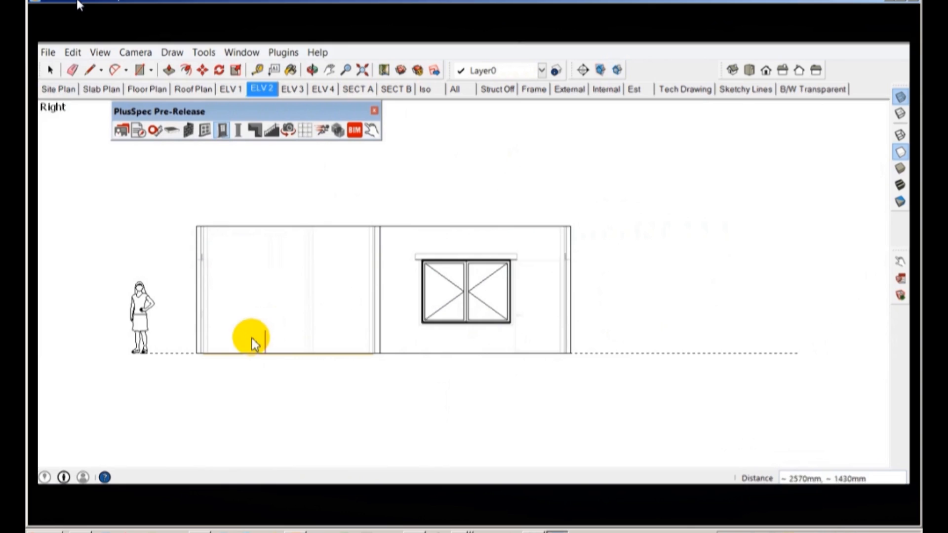
{"action": "left_click", "coordinate": [248, 353]}
{"action": "left_click", "coordinate": [338, 363]}
- View the building in 3D and switch to the All scene to inspect its brick walls, doors and windows
{"action": "middle_click_drag", "start_coordinate": [387, 176], "coordinate": [551, 132]}
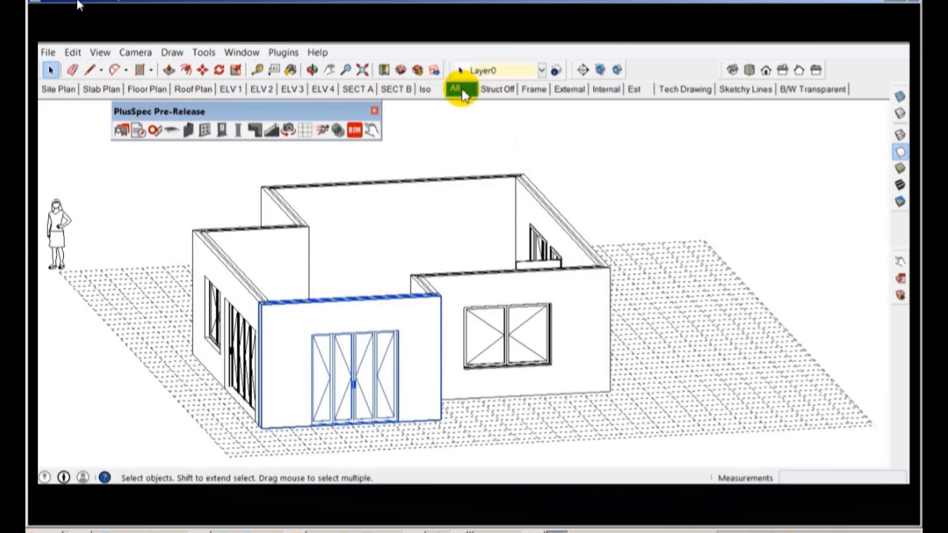
{"action": "left_click", "coordinate": [463, 93]}
{"action": "middle_click_drag", "start_coordinate": [483, 148], "coordinate": [532, 149]}
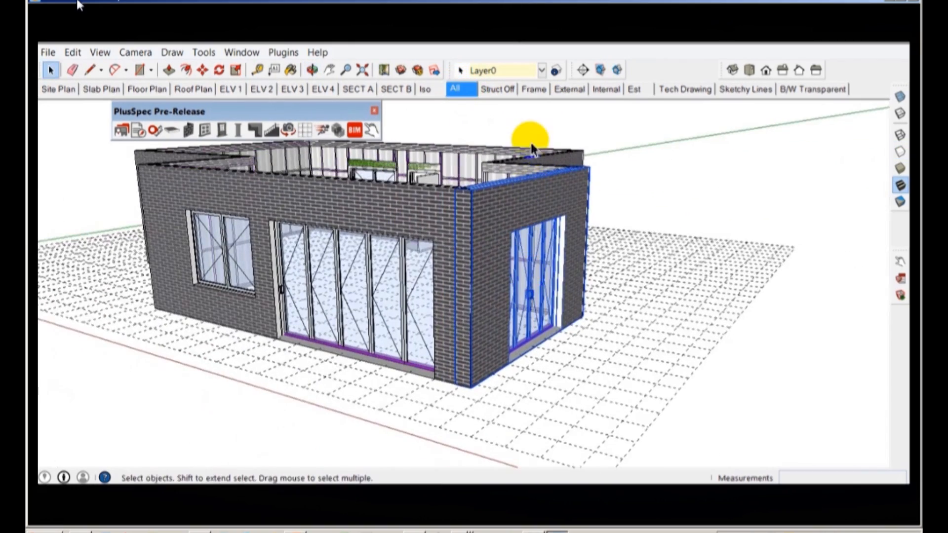
- Switch to the Frame scene and examine the timber studs and lintels around the wall openings up close
{"action": "left_click", "coordinate": [535, 91]}
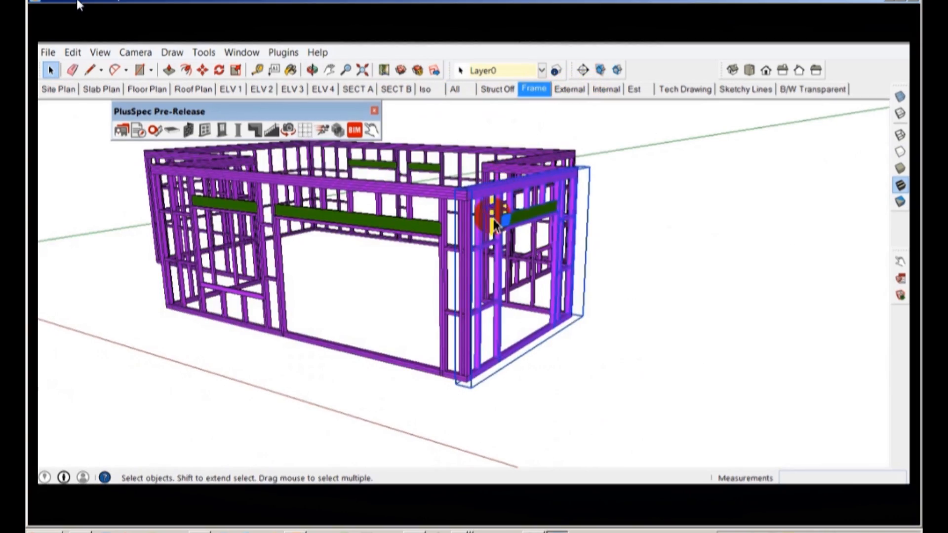
{"action": "scroll", "coordinate": [503, 225], "scroll_direction": "up", "scroll_amount": 6}
{"action": "scroll", "coordinate": [514, 230], "scroll_direction": "down", "scroll_amount": 8}
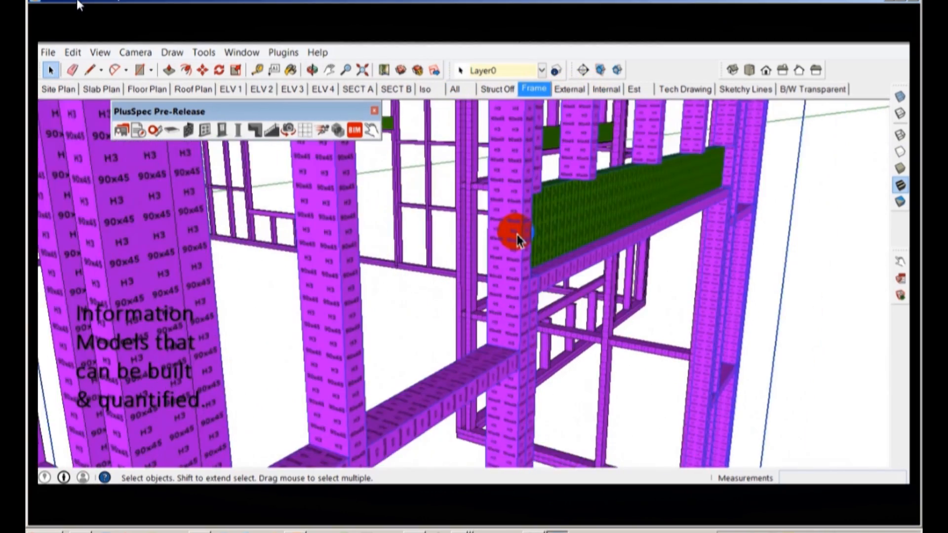
{"action": "scroll", "coordinate": [517, 241], "scroll_direction": "down", "scroll_amount": 6}
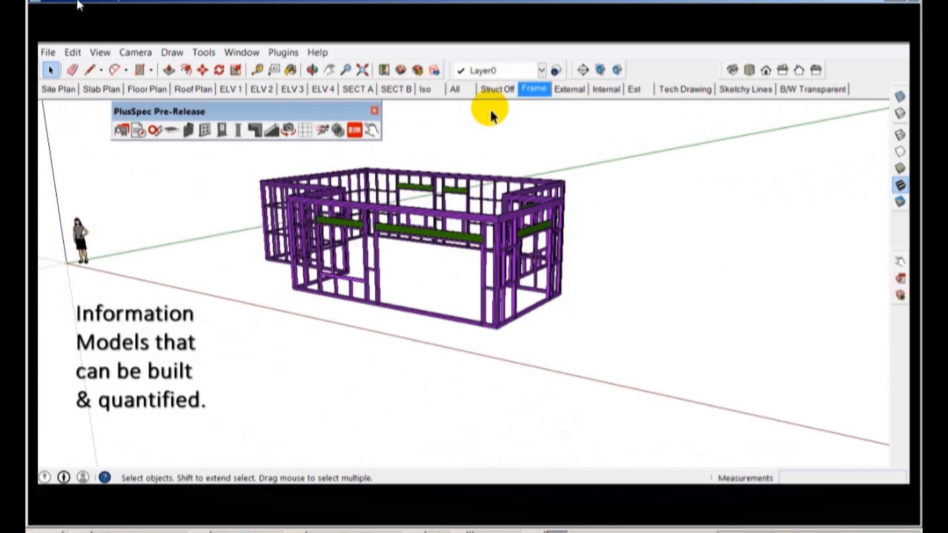
- Restore the All scene and open the wide bifold door and the French window beside it with the Interact tool
{"action": "left_click", "coordinate": [454, 89]}
{"action": "middle_click_drag", "start_coordinate": [485, 161], "coordinate": [504, 204]}
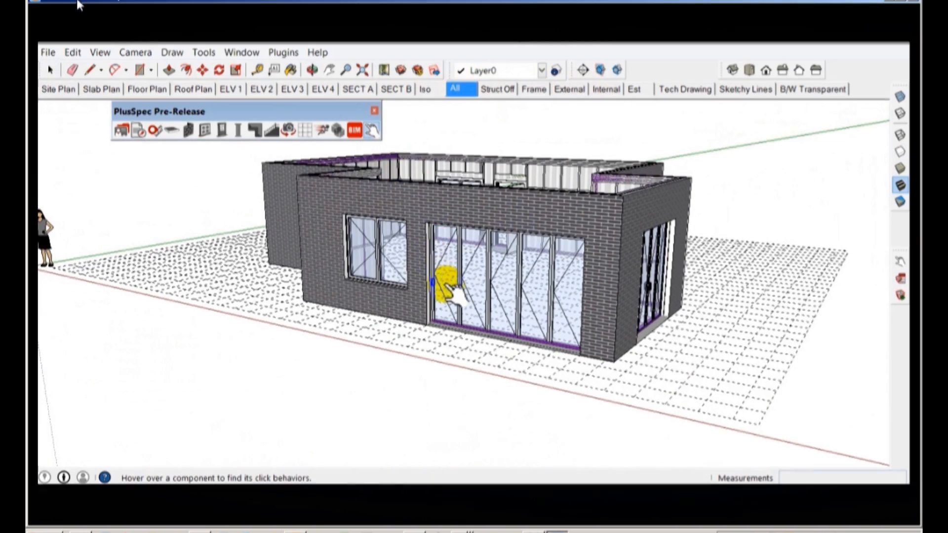
{"action": "left_click", "coordinate": [447, 319]}
{"action": "middle_click_drag", "start_coordinate": [449, 307], "coordinate": [637, 323]}
{"action": "left_click", "coordinate": [519, 270]}
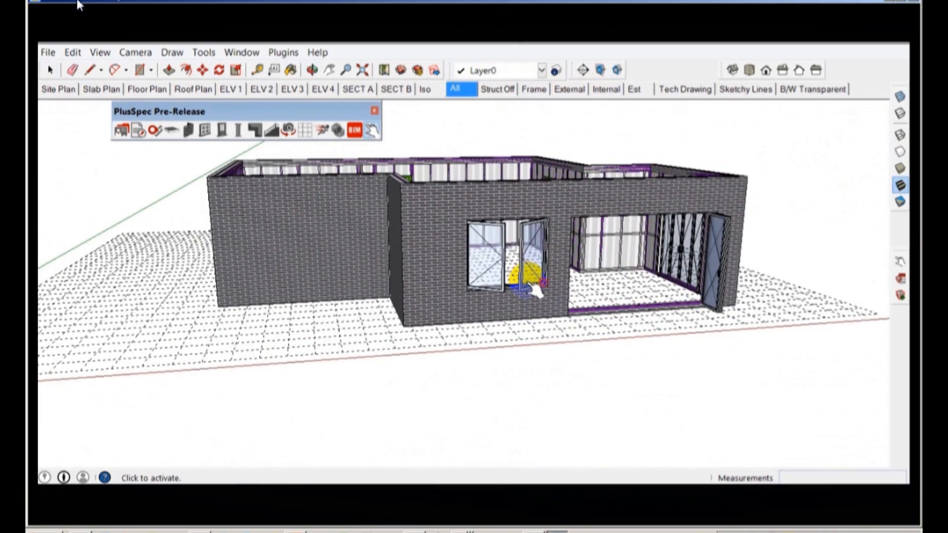
{"action": "middle_click_drag", "start_coordinate": [535, 292], "coordinate": [294, 296]}
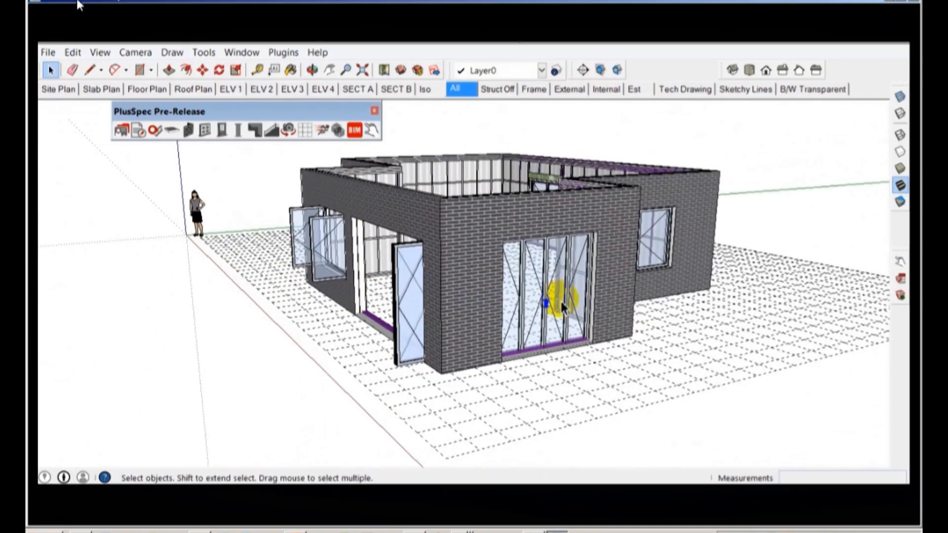
{"action": "middle_click_drag", "start_coordinate": [482, 271], "coordinate": [539, 328]}
{"action": "middle_click_drag", "start_coordinate": [539, 328], "coordinate": [493, 302]}
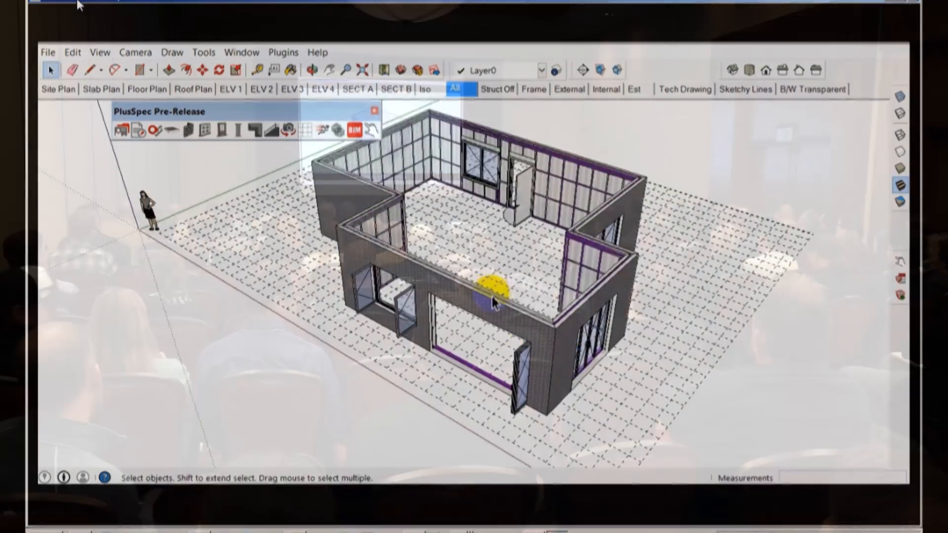